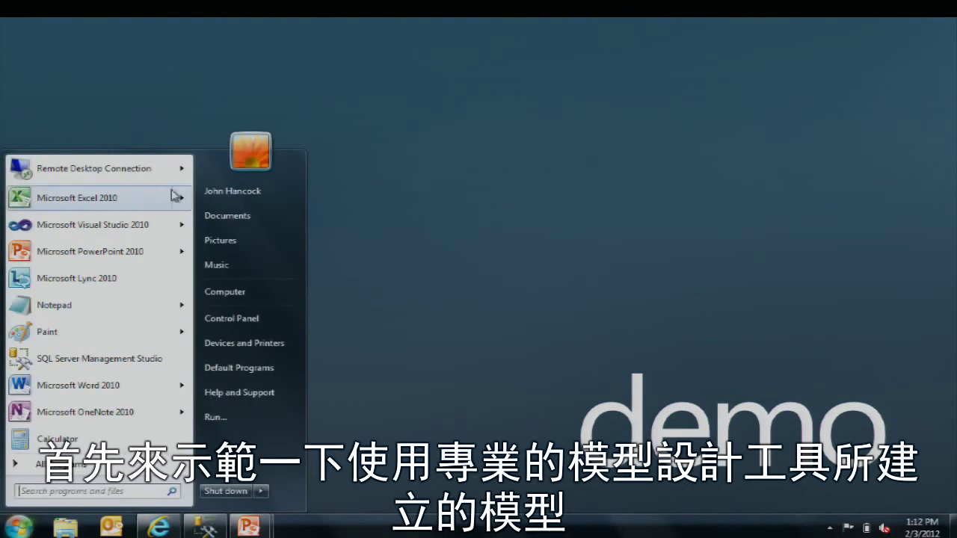
Step: Launch Excel 2010 and choose Data > From Other Sources > From Analysis Services
click(118, 198)
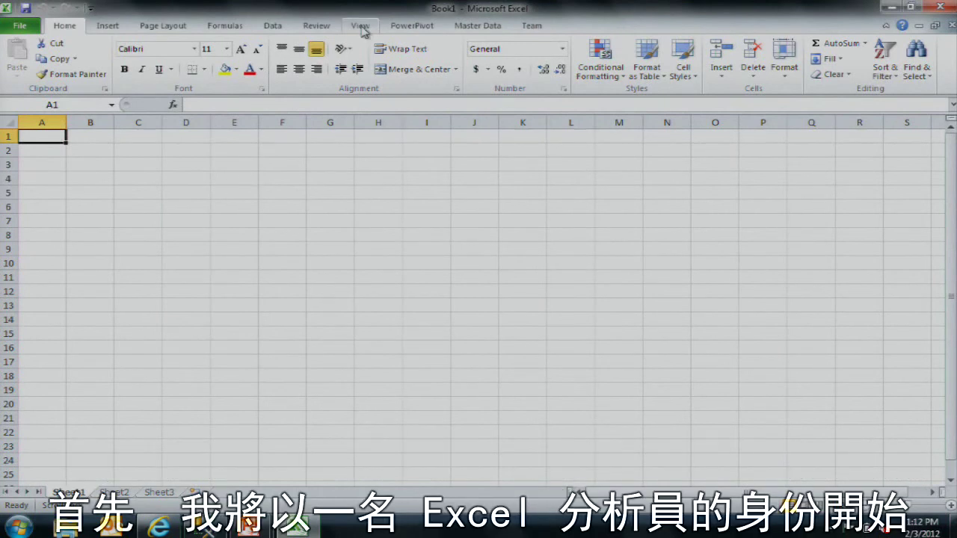
click(282, 28)
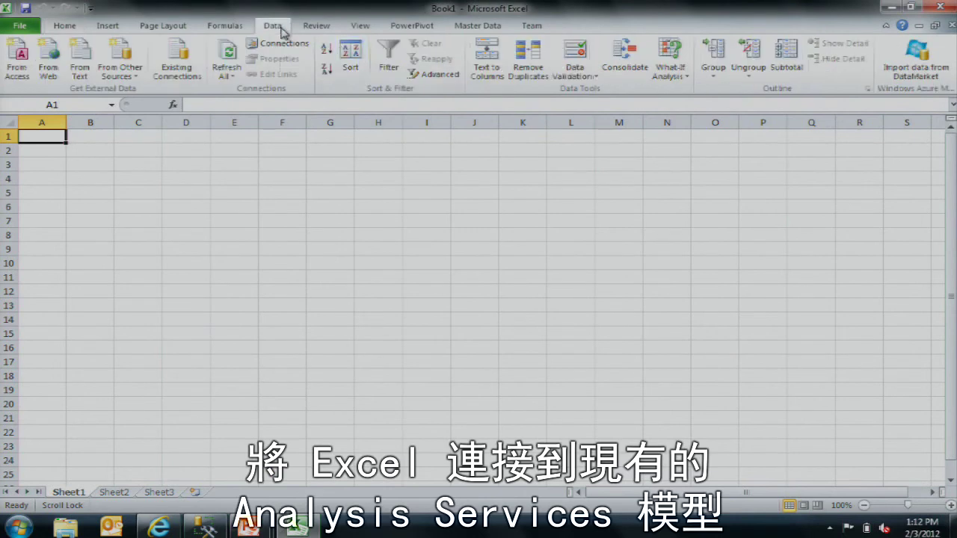
click(142, 80)
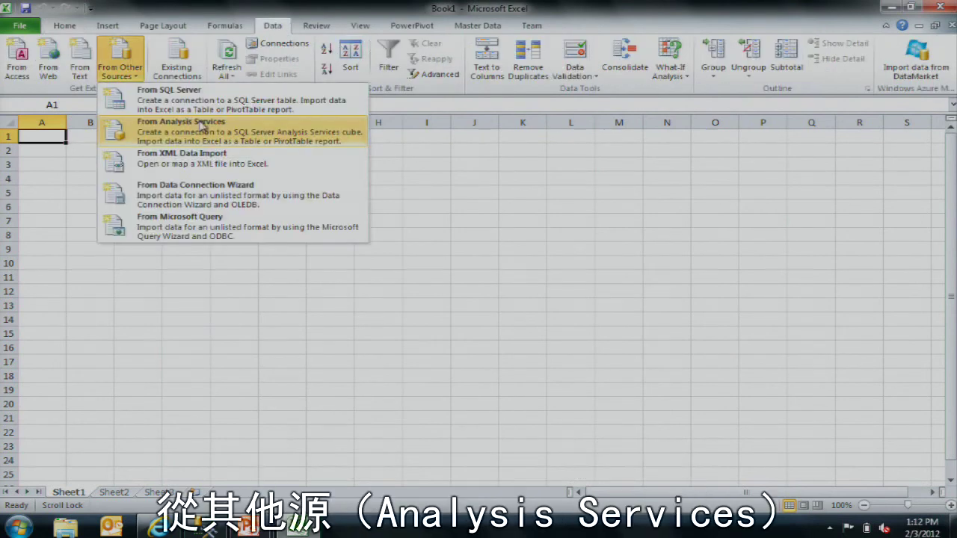
click(179, 132)
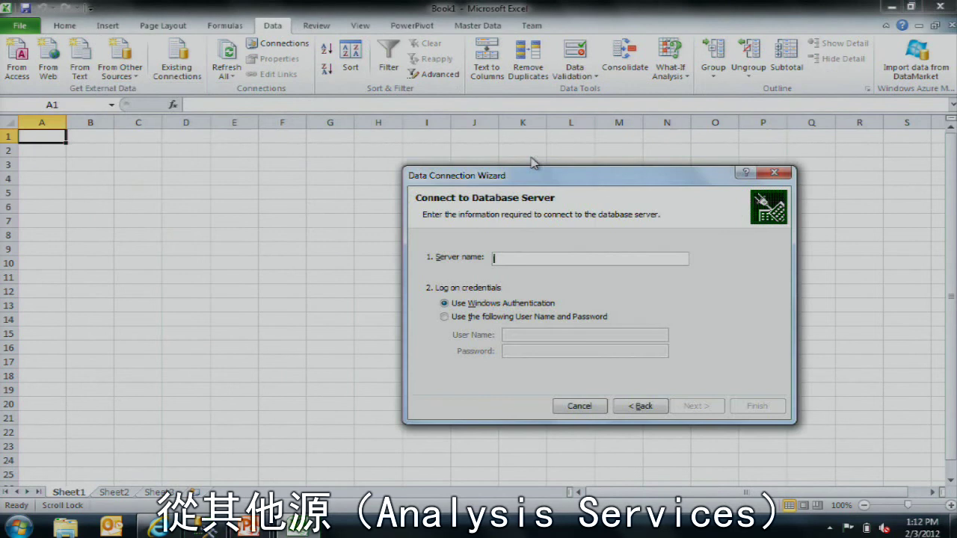
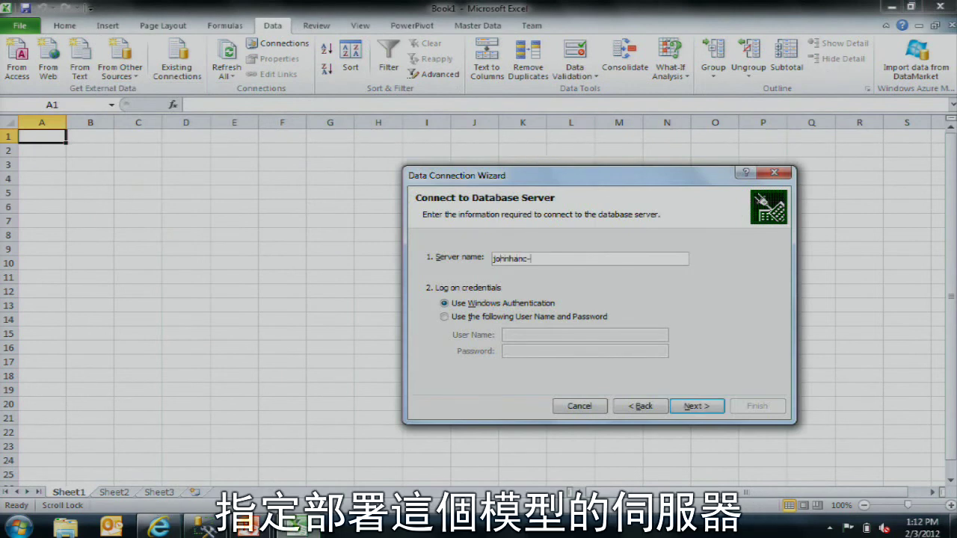
Step: Connect to the server's Police Service database, replace the connection file, and insert a PivotTable report
click(696, 406)
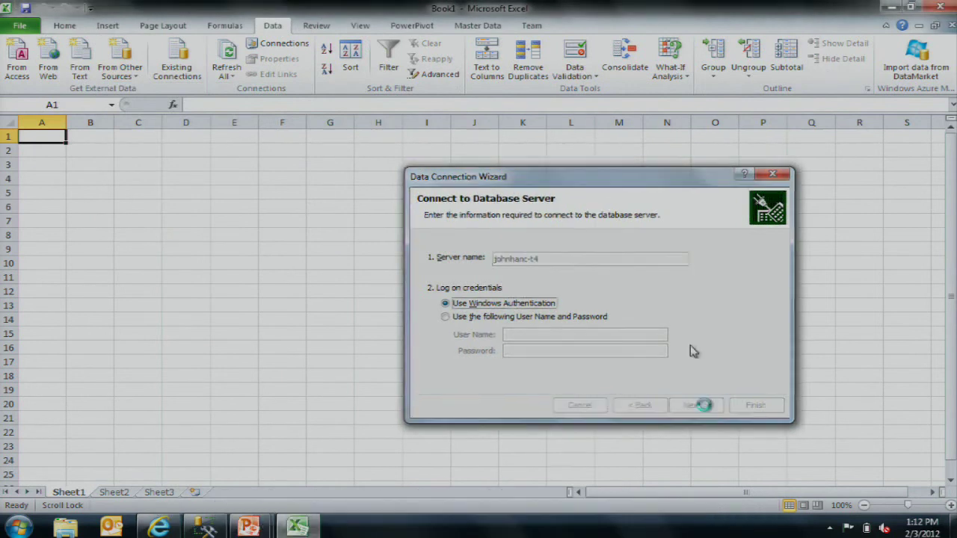
key(alt+Down)
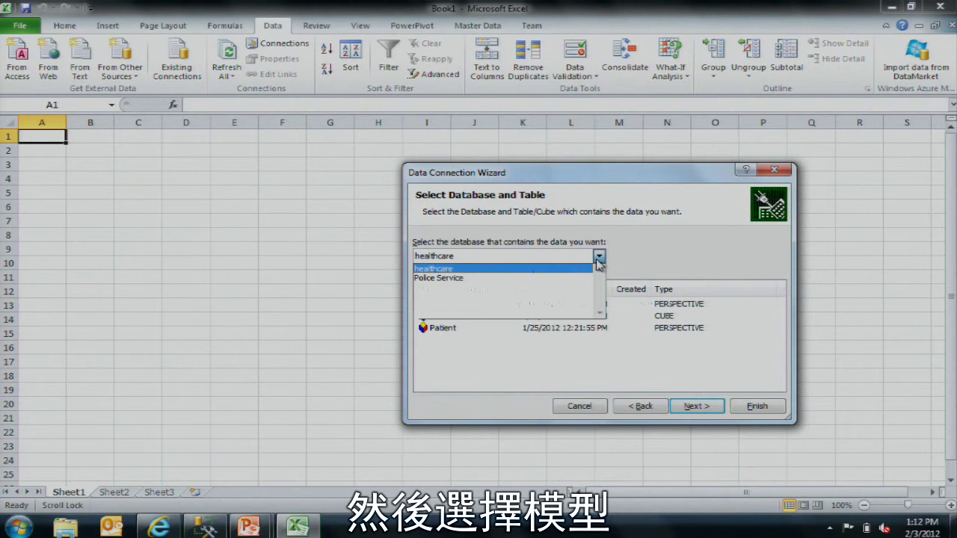
click(576, 276)
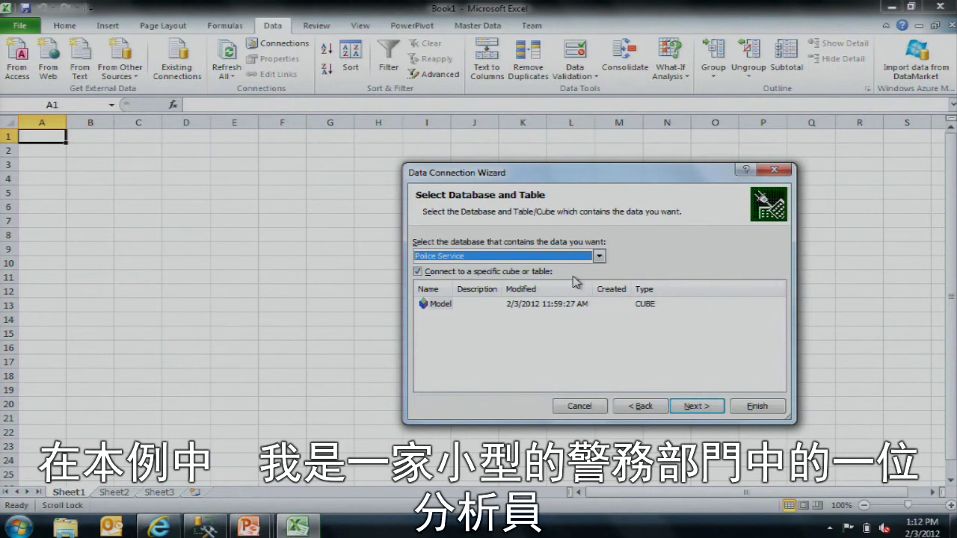
click(696, 406)
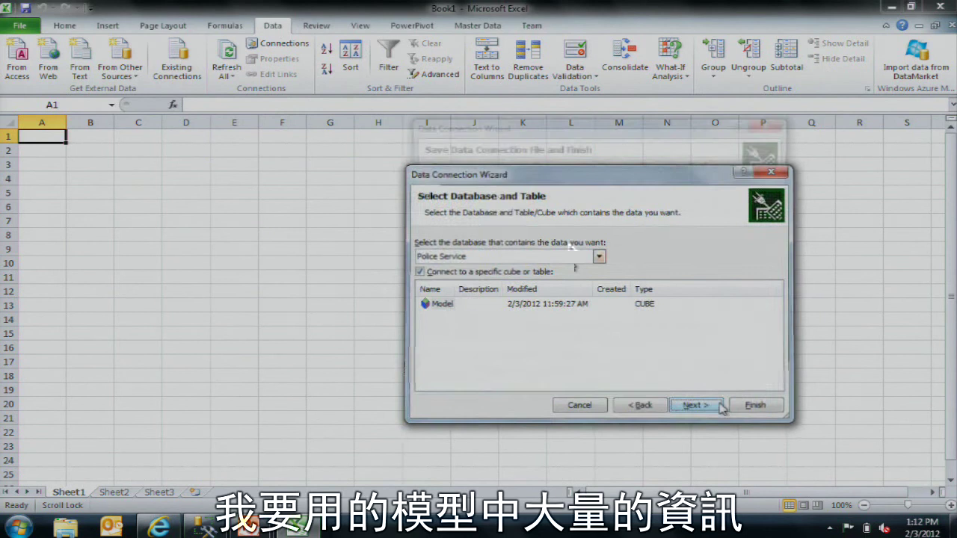
click(754, 407)
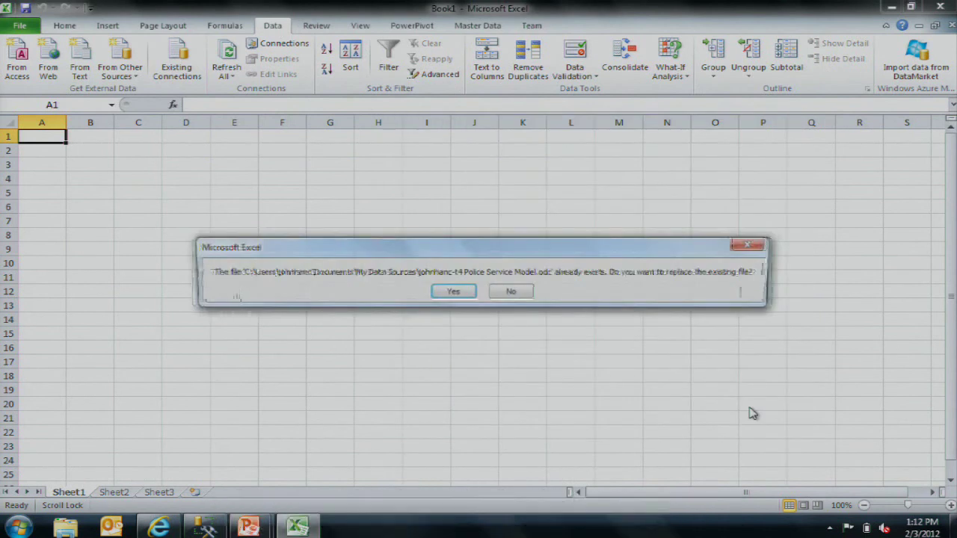
click(465, 293)
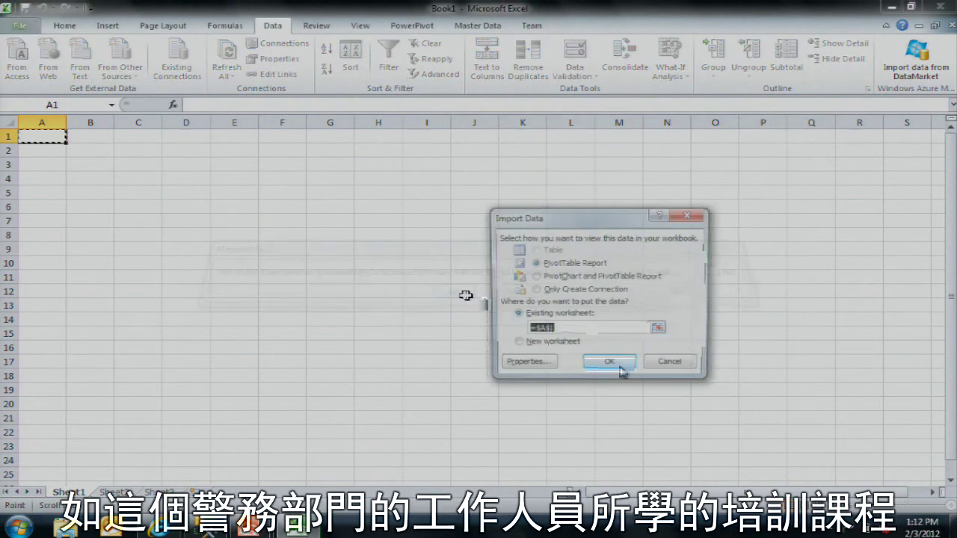
click(618, 359)
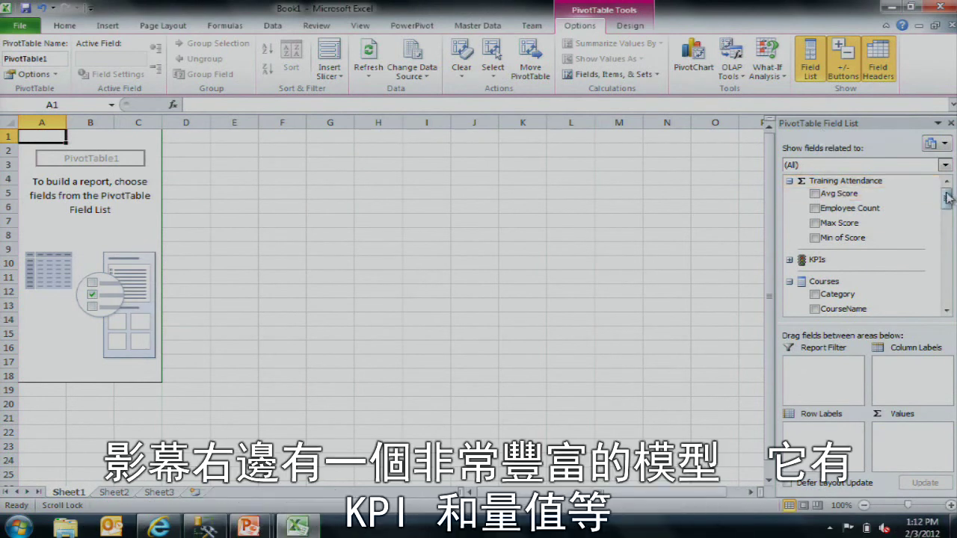
Step: Add Avg Score as values, Position as rows, and Full Name nested under each position
drag(947, 196, 948, 232)
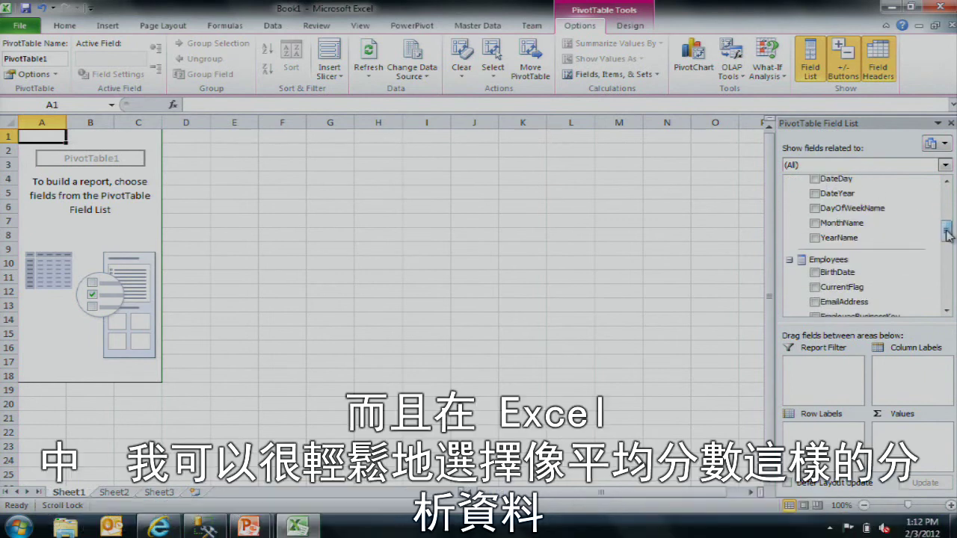
scroll(836, 261, up, 7)
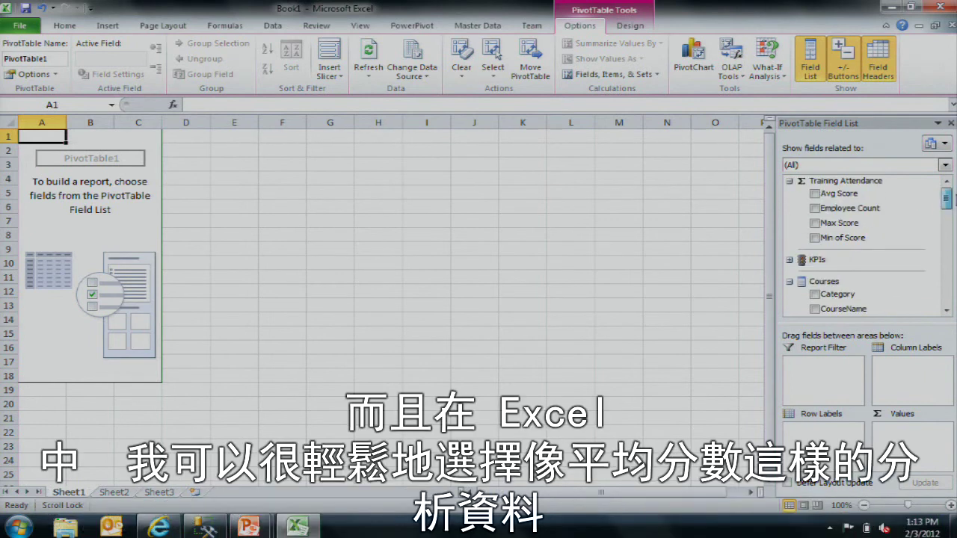
click(826, 195)
drag(946, 198, 945, 270)
click(815, 274)
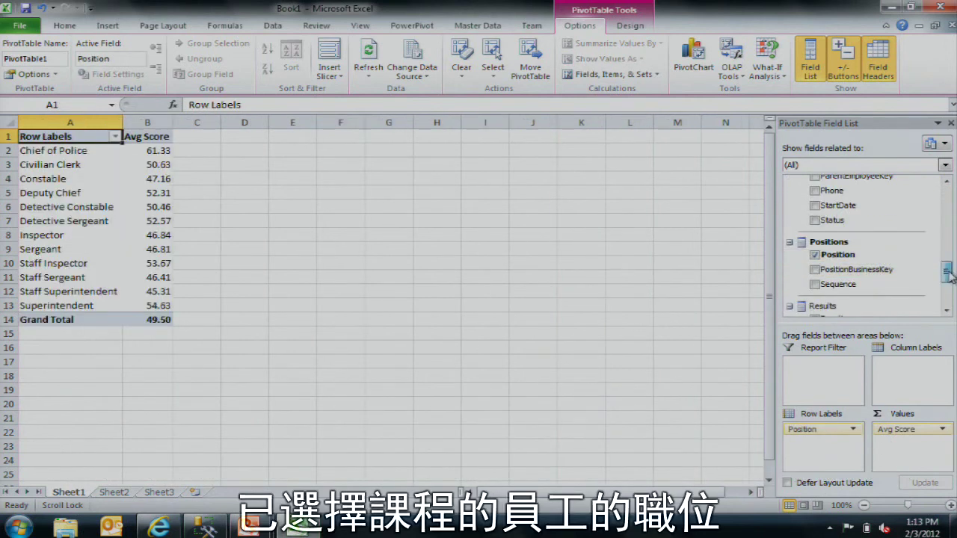
mouse_move(948, 275)
mouse_down()
mouse_move(945, 300)
mouse_move(946, 258)
mouse_up()
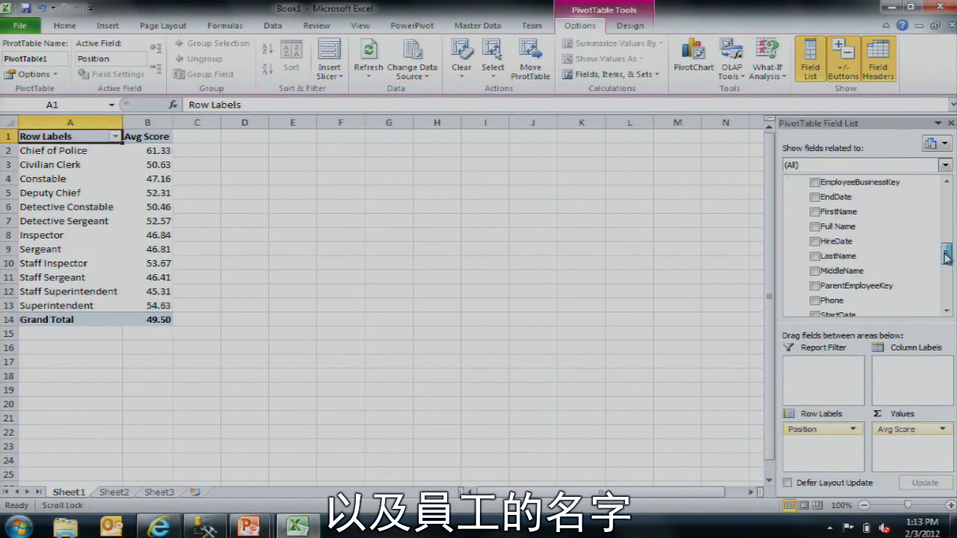
click(815, 227)
click(128, 209)
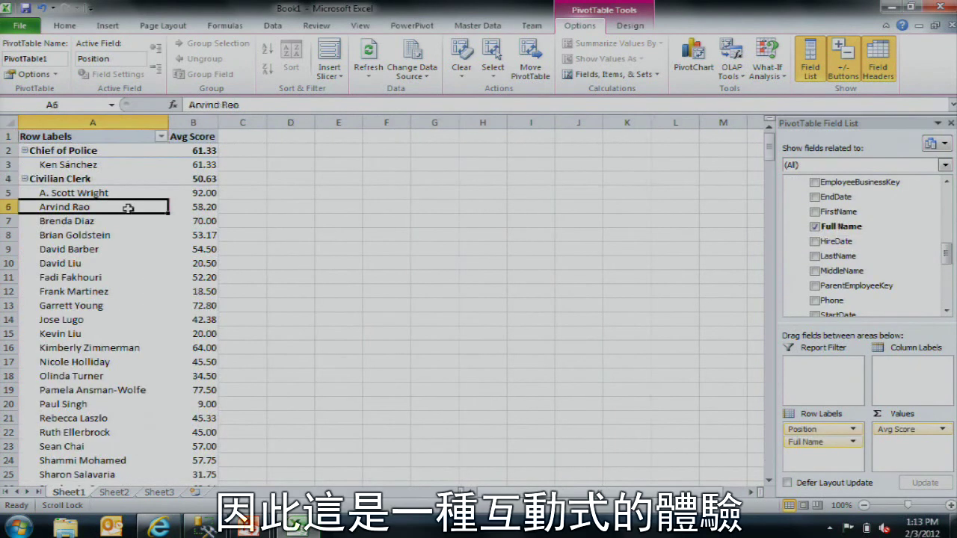
drag(830, 227, 849, 214)
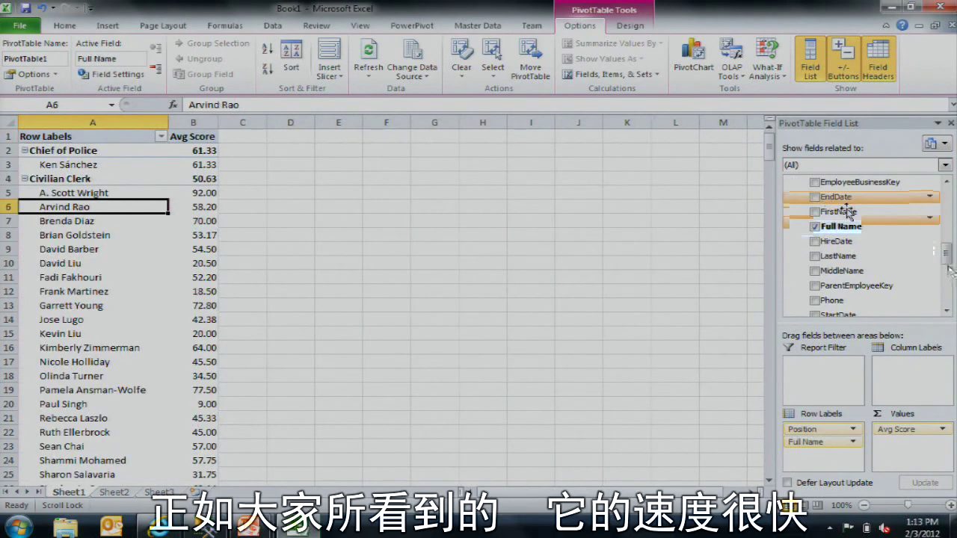
drag(946, 258, 947, 198)
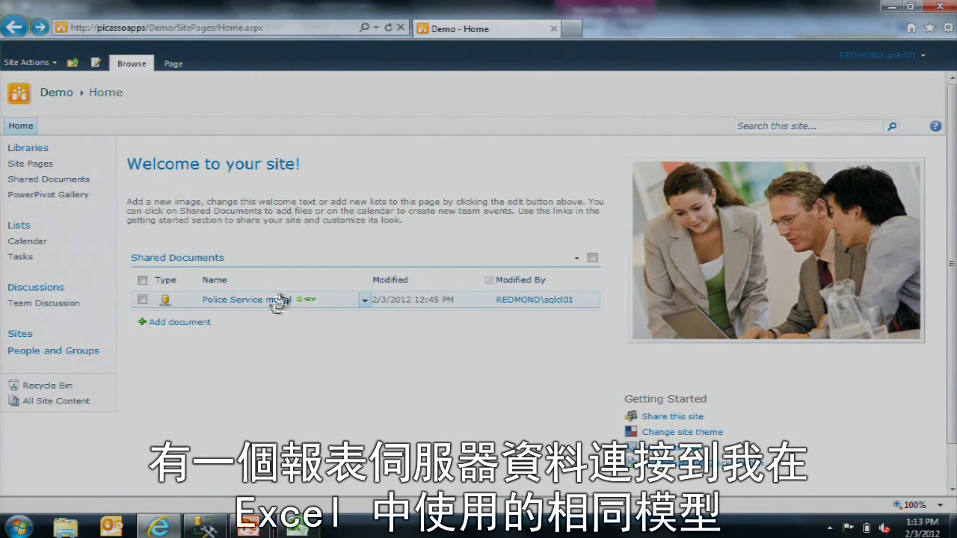
Step: Choose Create Power View Report from the Police Service model's menu in Shared Documents
mouse_move(359, 314)
click(364, 303)
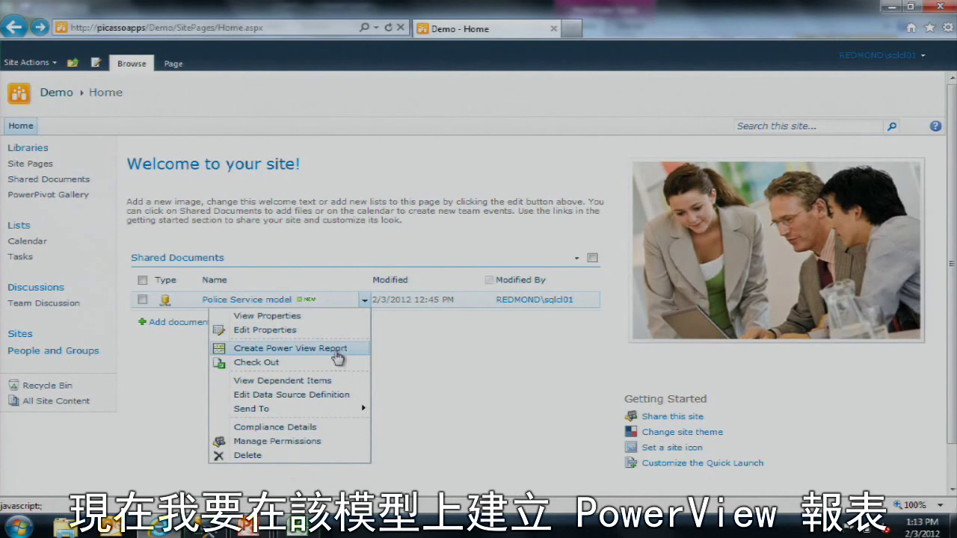
click(337, 351)
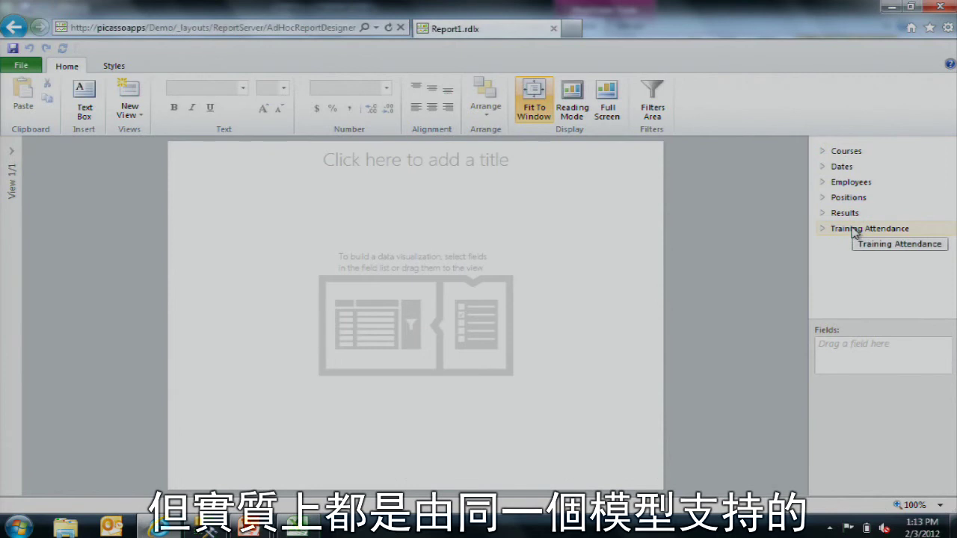
Step: Build and enlarge a Position table, briefly adding then removing Full Name
click(822, 184)
click(823, 146)
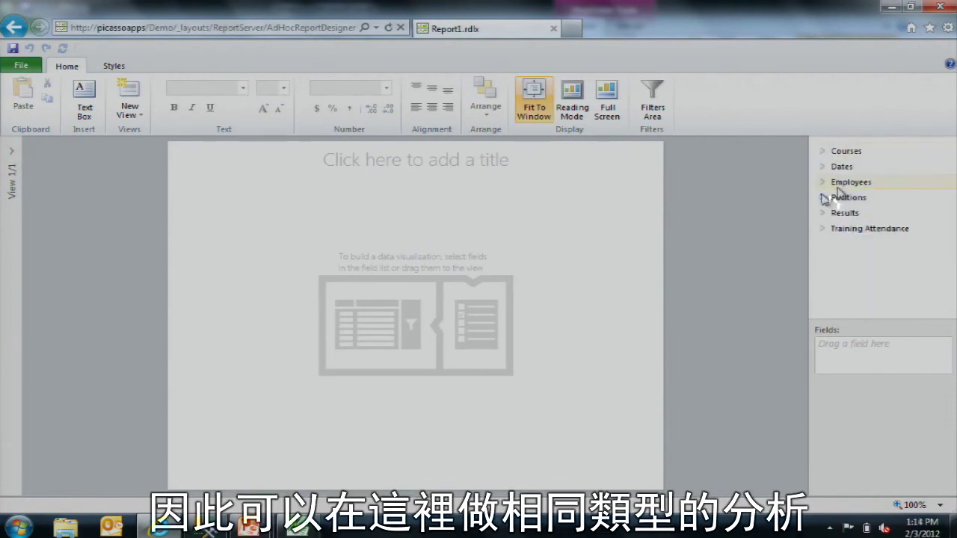
click(823, 198)
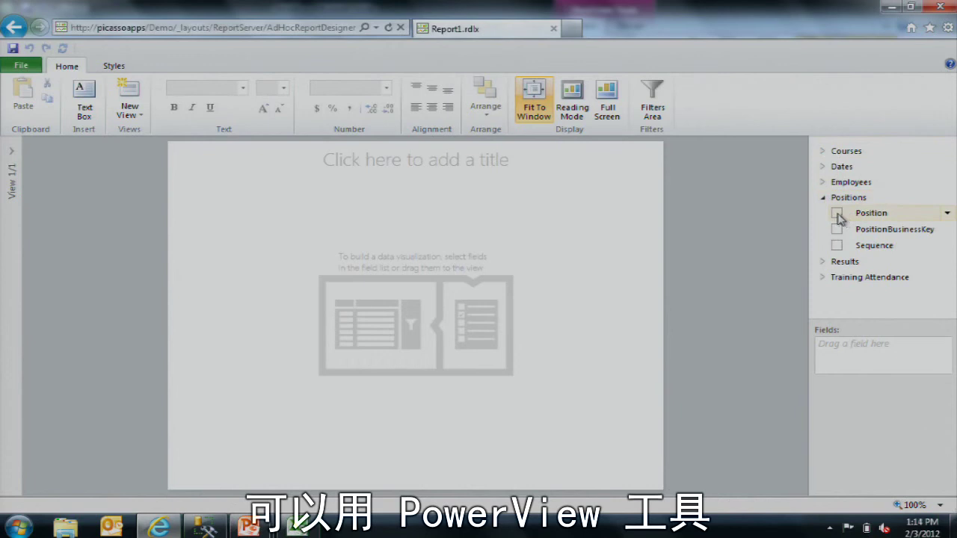
click(837, 213)
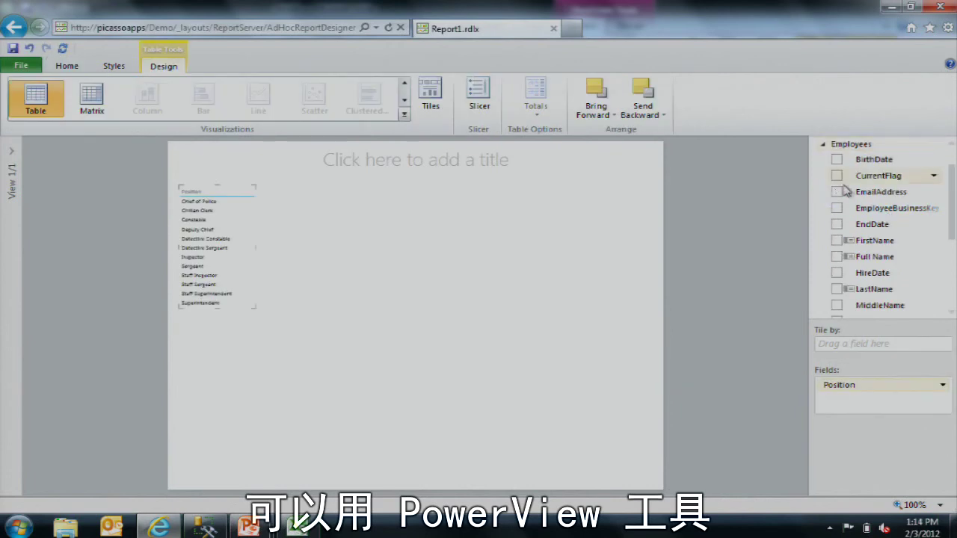
drag(833, 258, 843, 271)
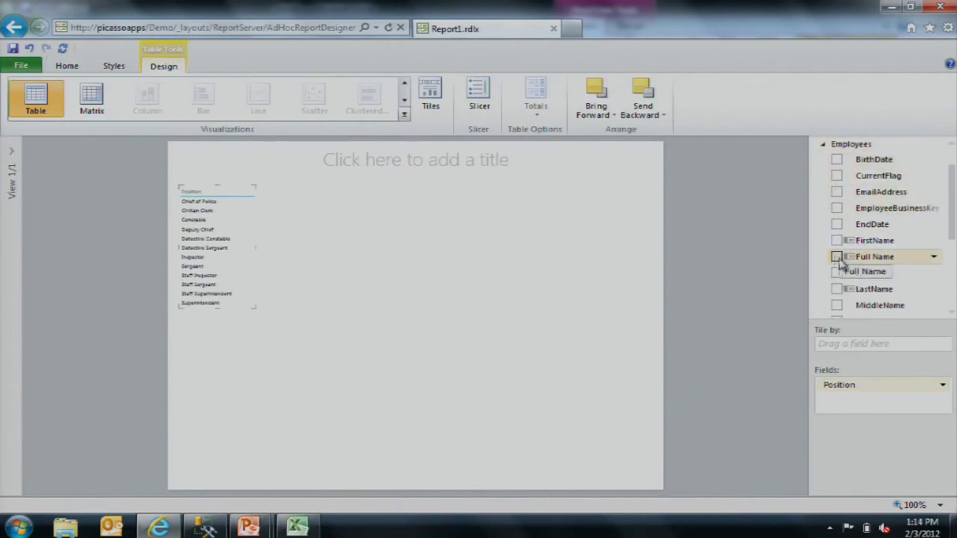
click(933, 254)
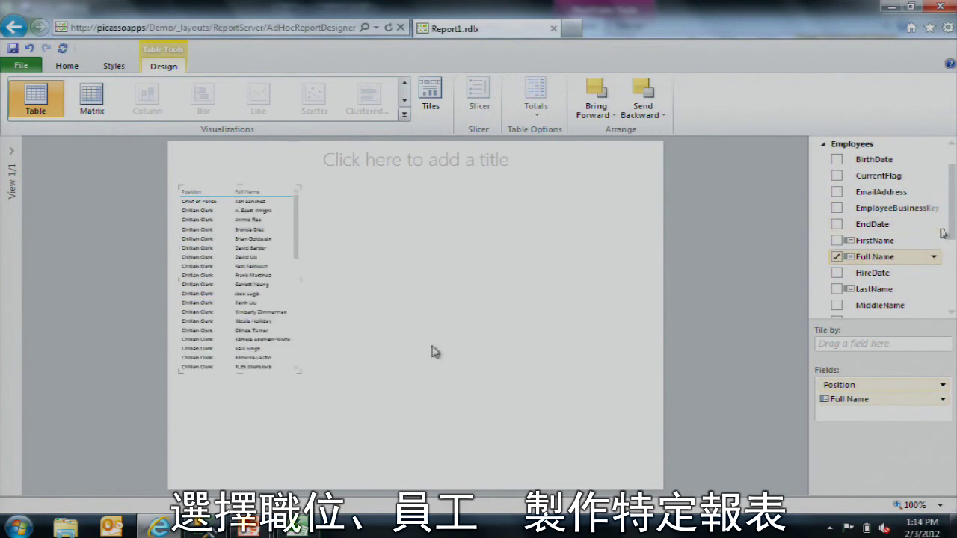
drag(298, 371, 427, 437)
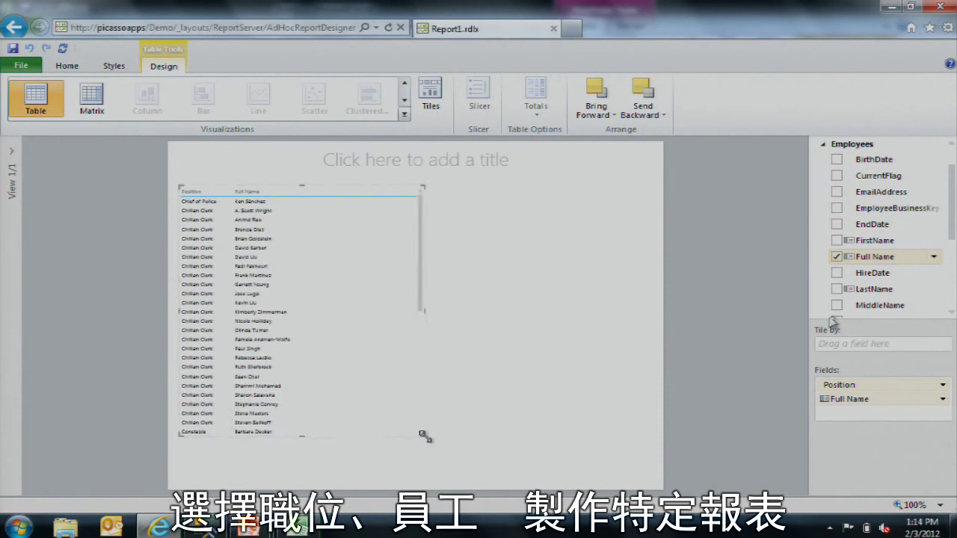
click(837, 256)
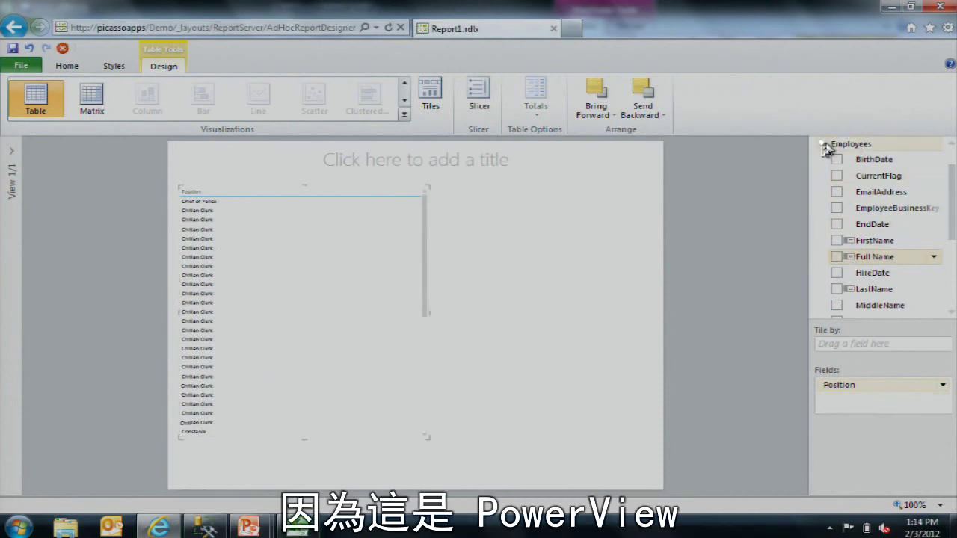
click(823, 143)
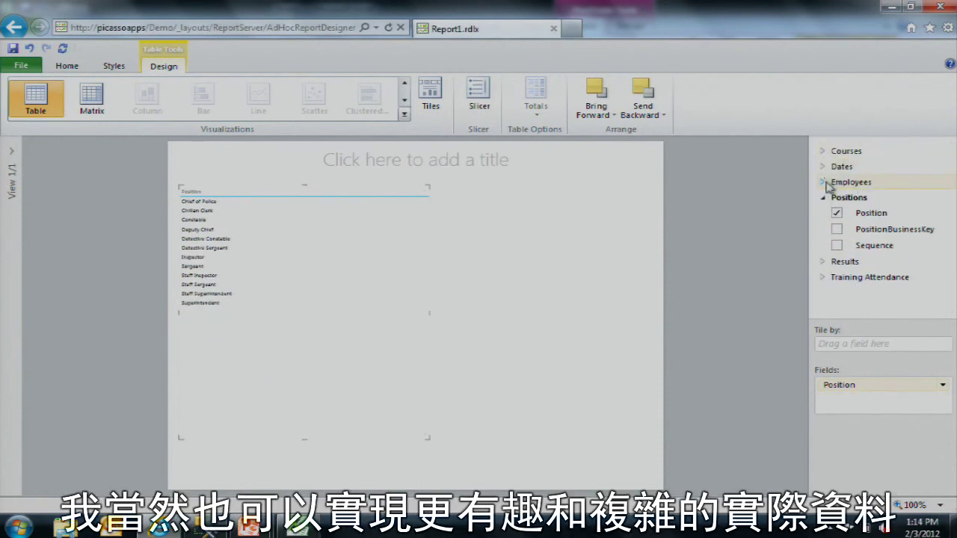
Step: Add Max Score from Training Attendance to the Position table and display it as a column chart
click(823, 261)
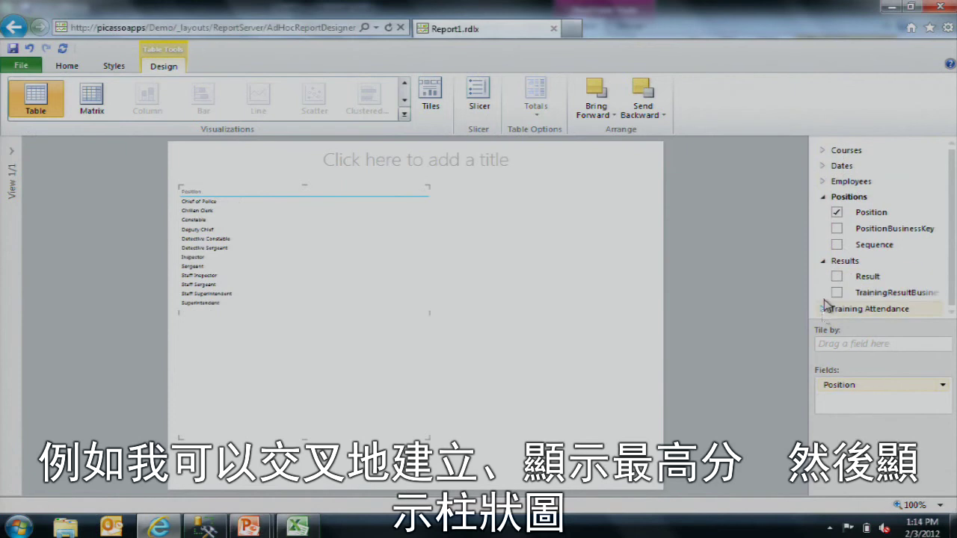
click(824, 308)
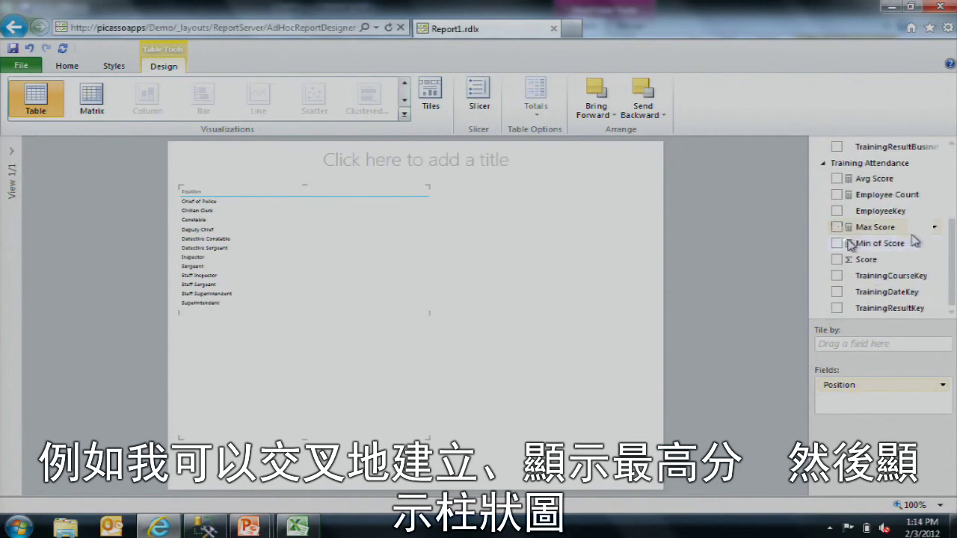
click(837, 227)
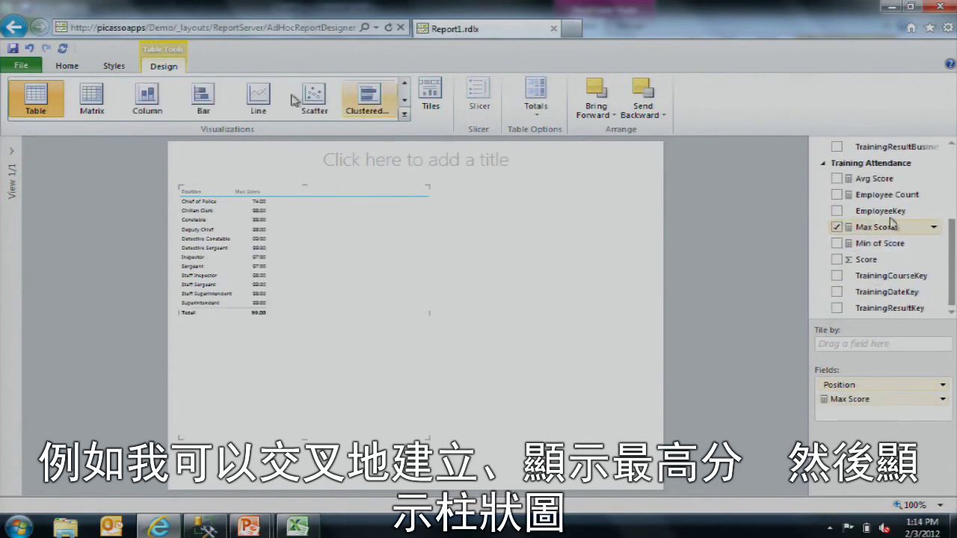
click(159, 98)
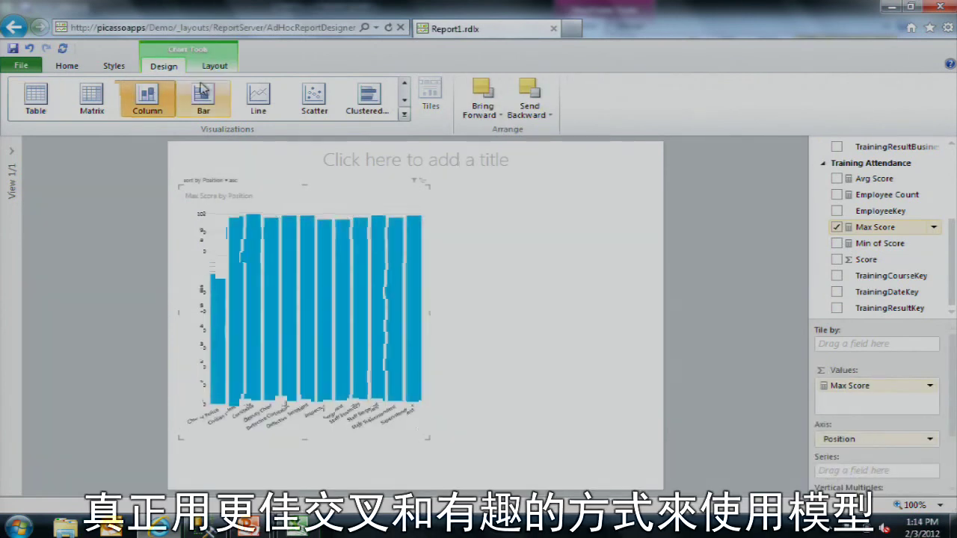
Step: Switch the Max Score chart to horizontal bars and drag its corner to enlarge it
click(205, 96)
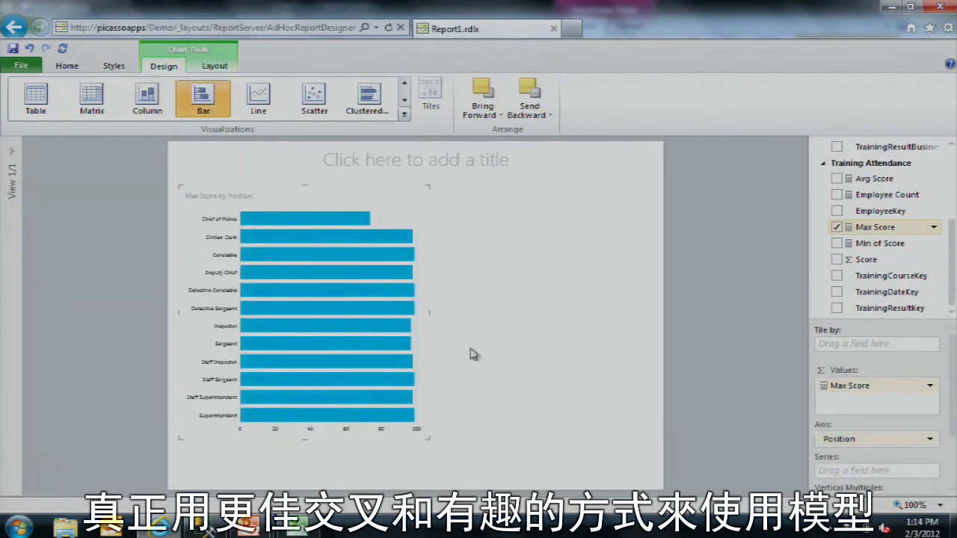
drag(426, 438, 474, 463)
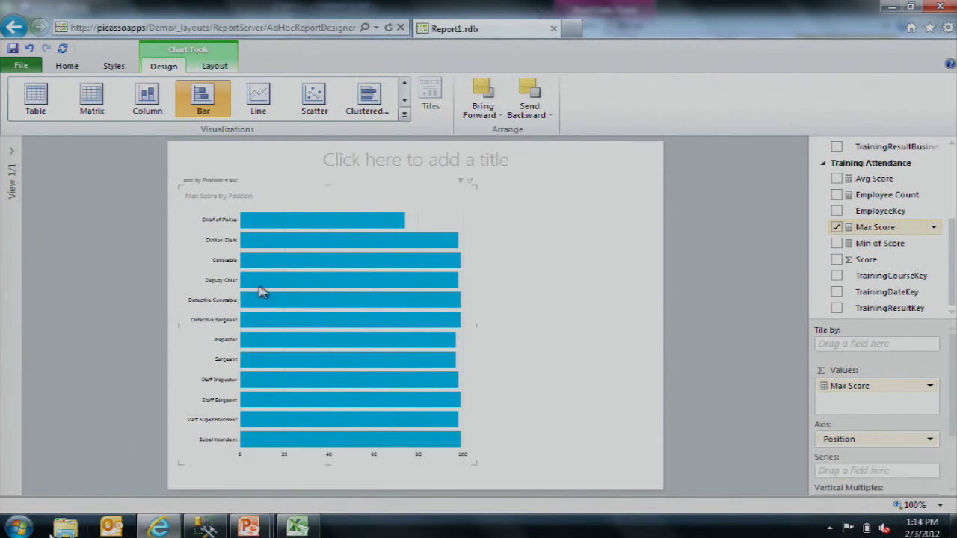
Step: Launch SQL Server Data Tools from Start > All Programs > Microsoft SQL Server 2012
click(17, 528)
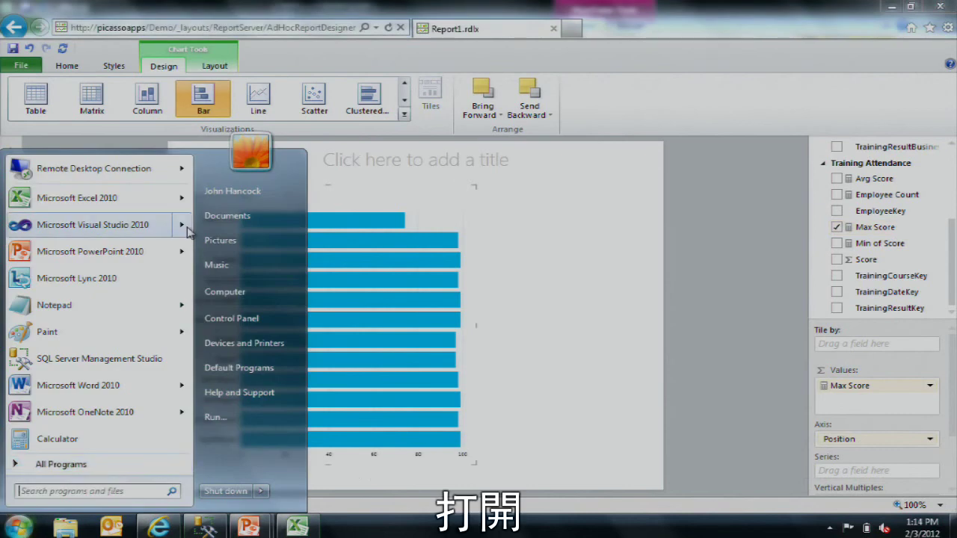
click(60, 464)
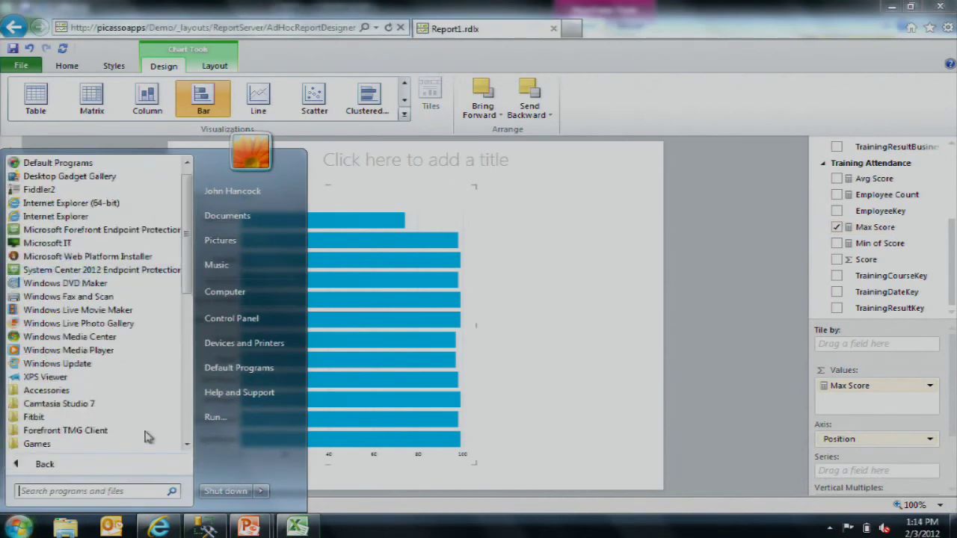
scroll(141, 426, down, 3)
scroll(141, 420, down, 3)
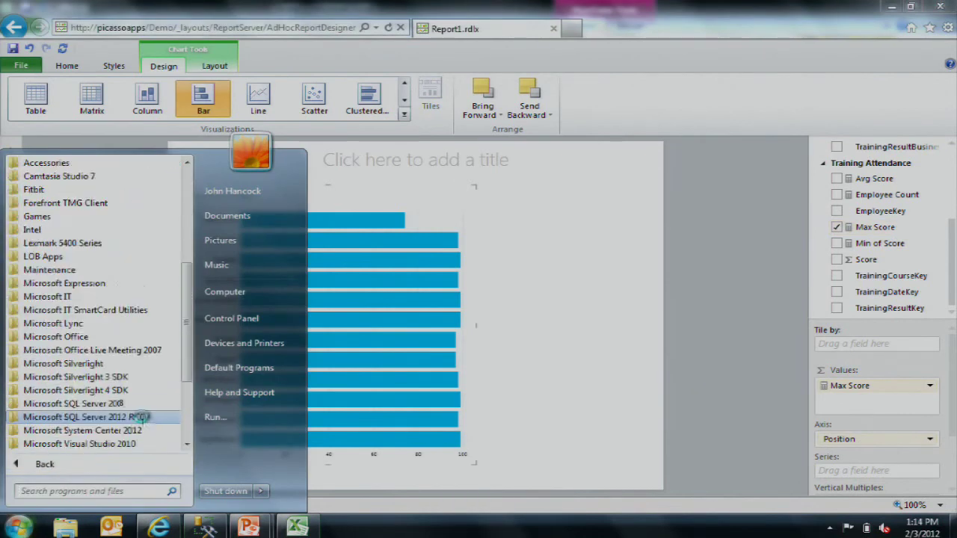
click(112, 378)
click(97, 304)
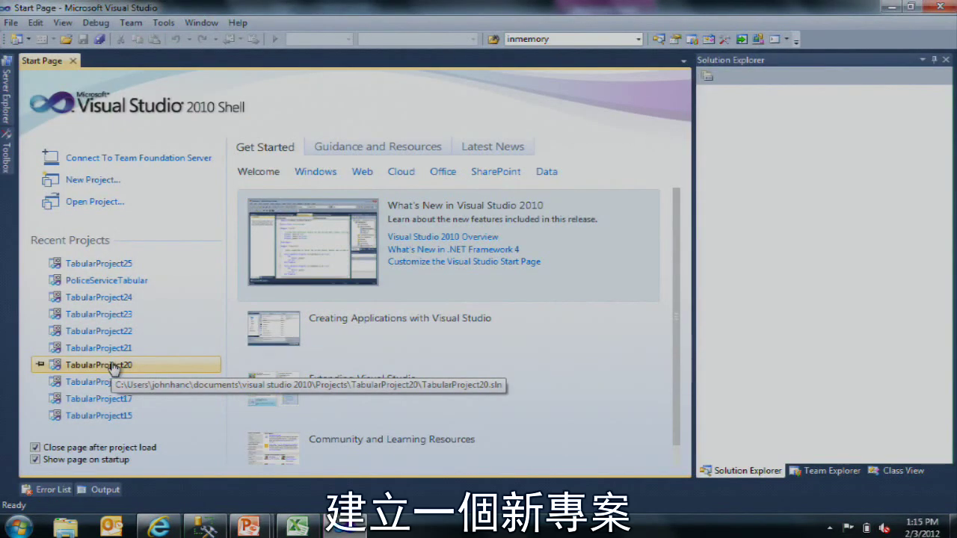
click(109, 182)
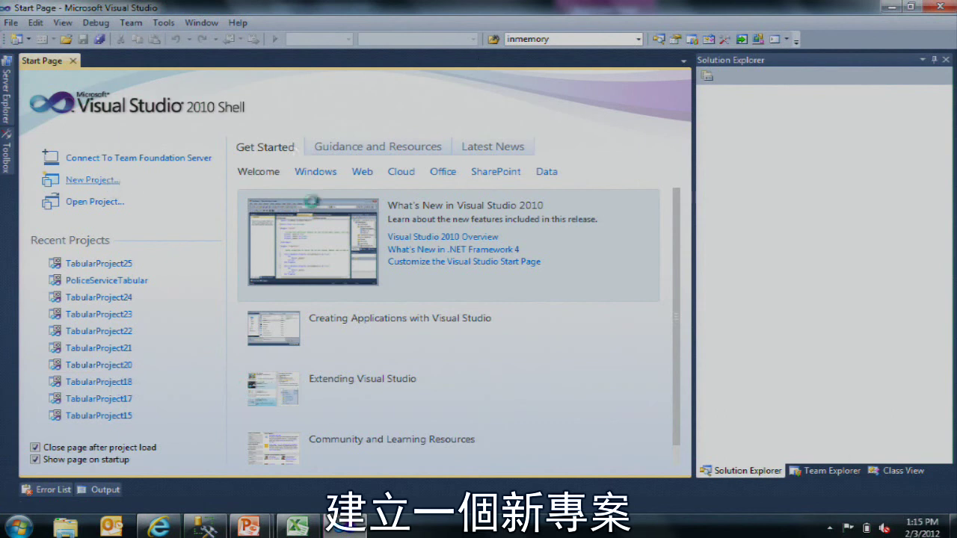
Step: Pick the Analysis Services Tabular Project template under Business Intelligence and name it Academy
click(208, 121)
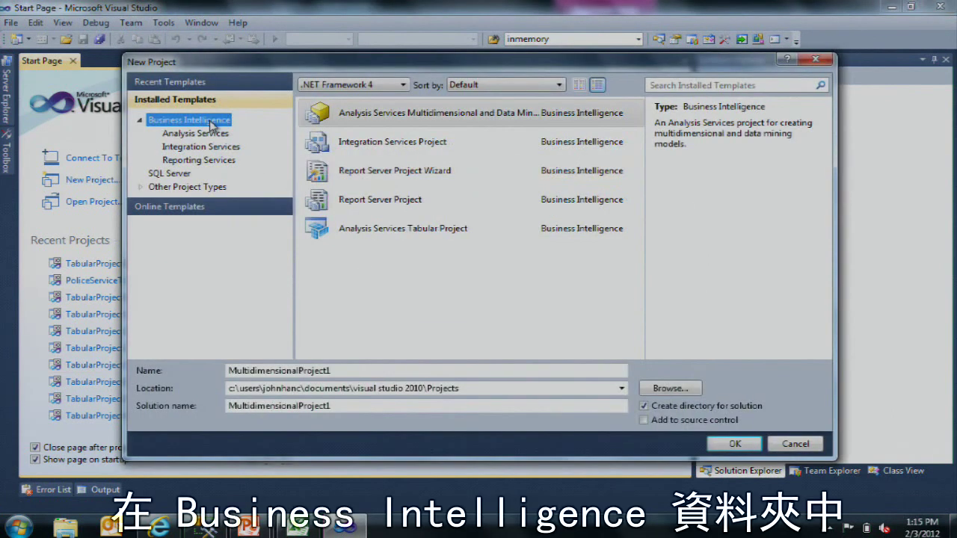
click(196, 133)
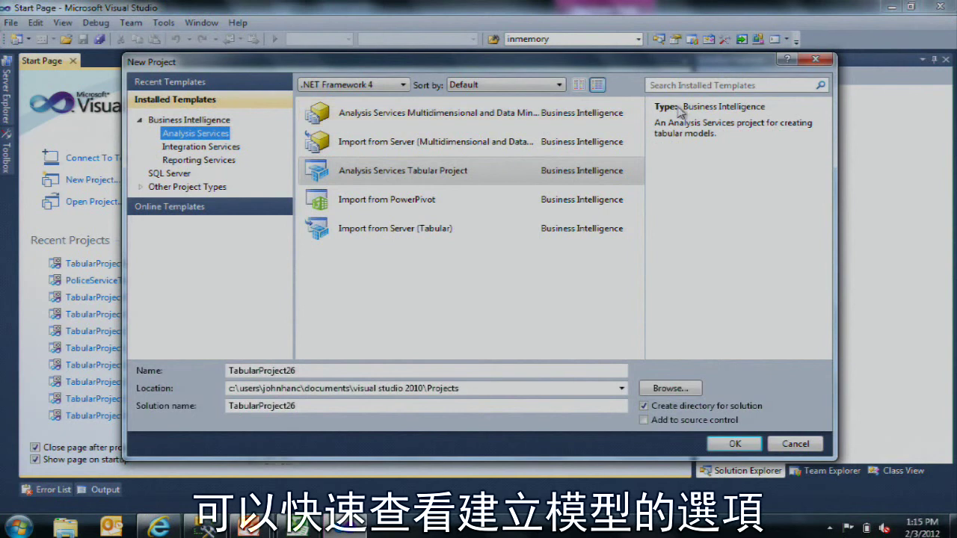
click(470, 118)
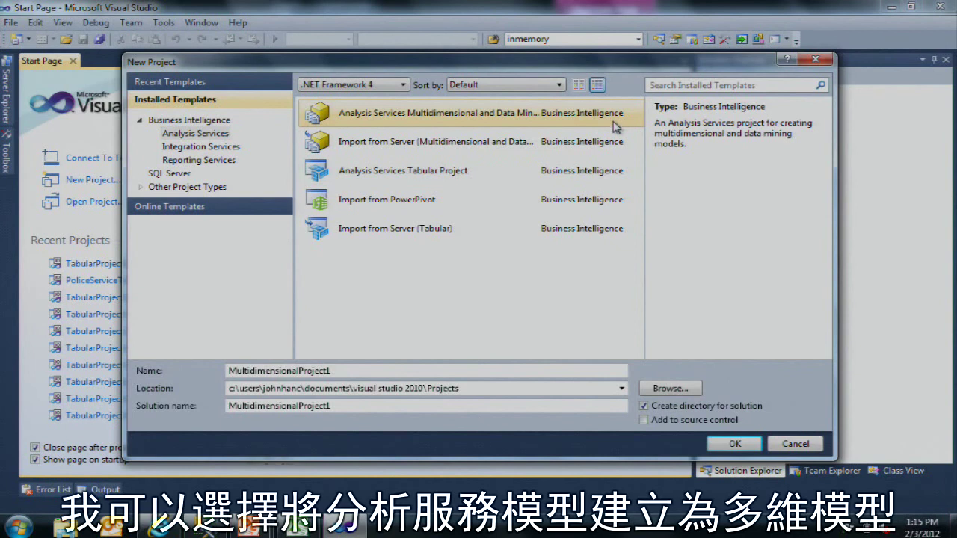
click(525, 186)
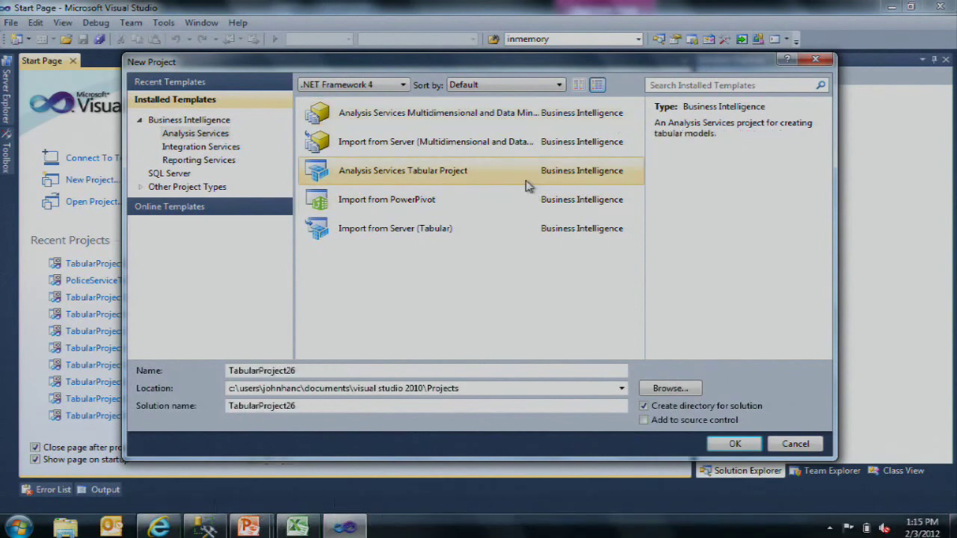
click(490, 203)
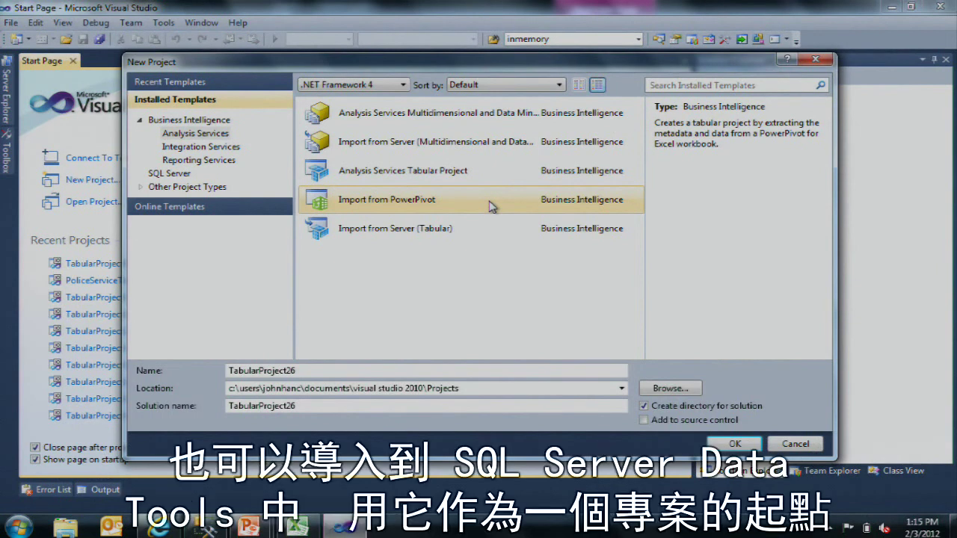
click(488, 181)
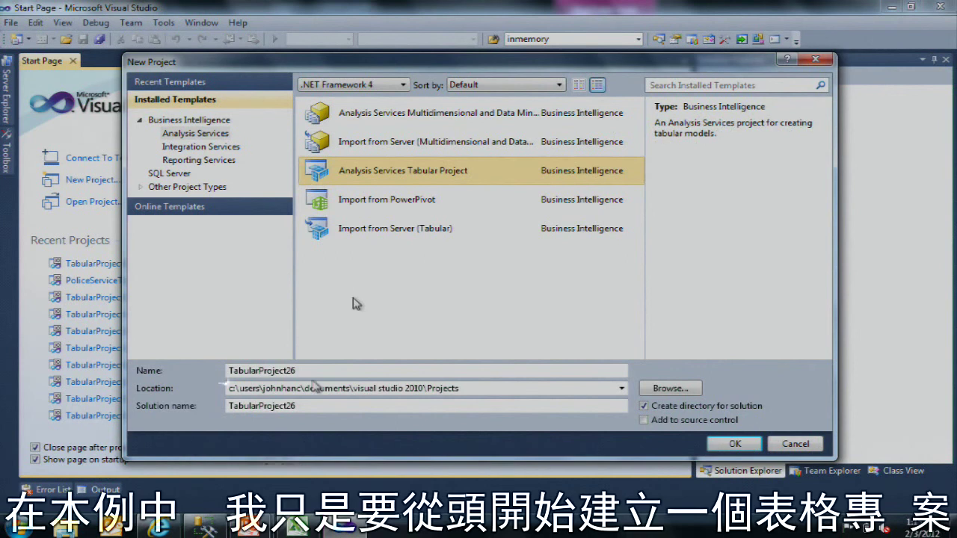
key(Tab)
text(Aca)
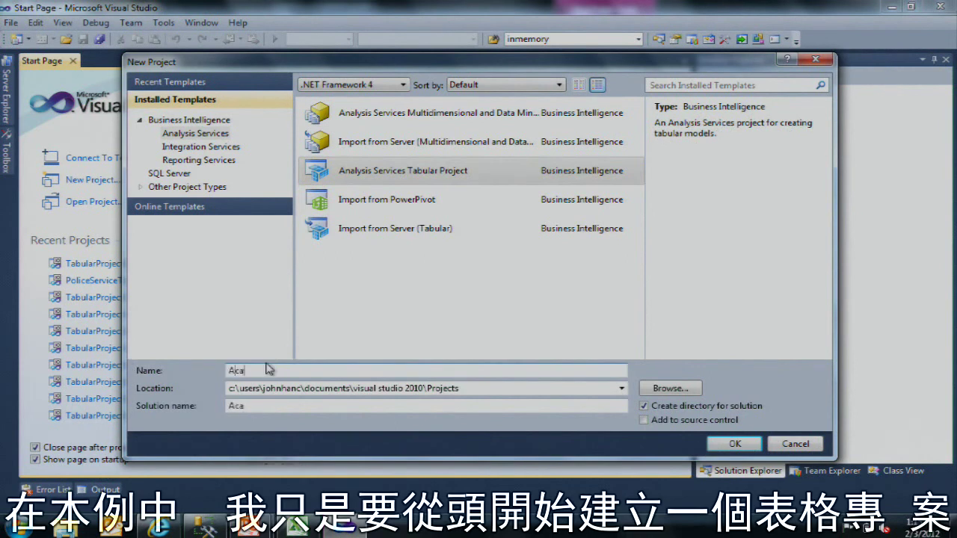
text(demy)
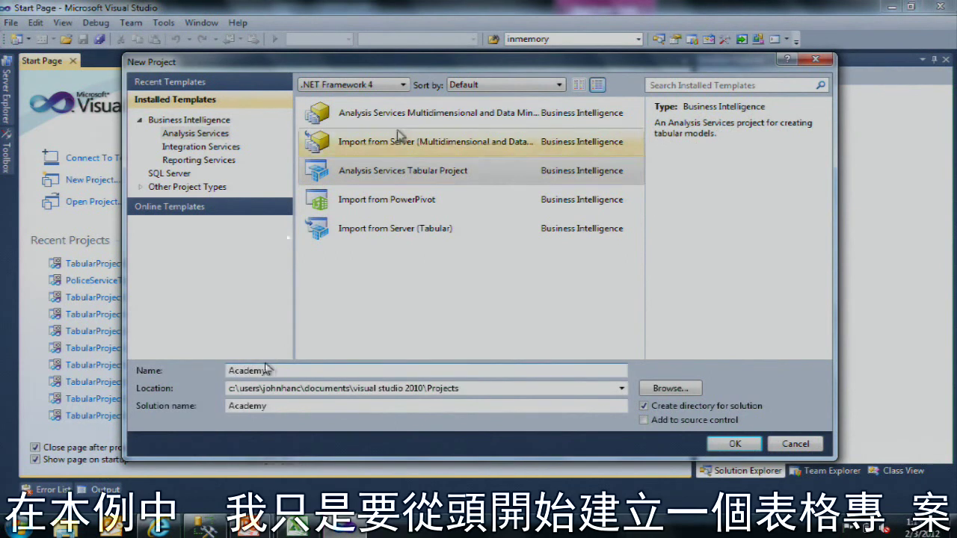
Step: Create the Academy project, entering the workspace server name as the default server
click(735, 449)
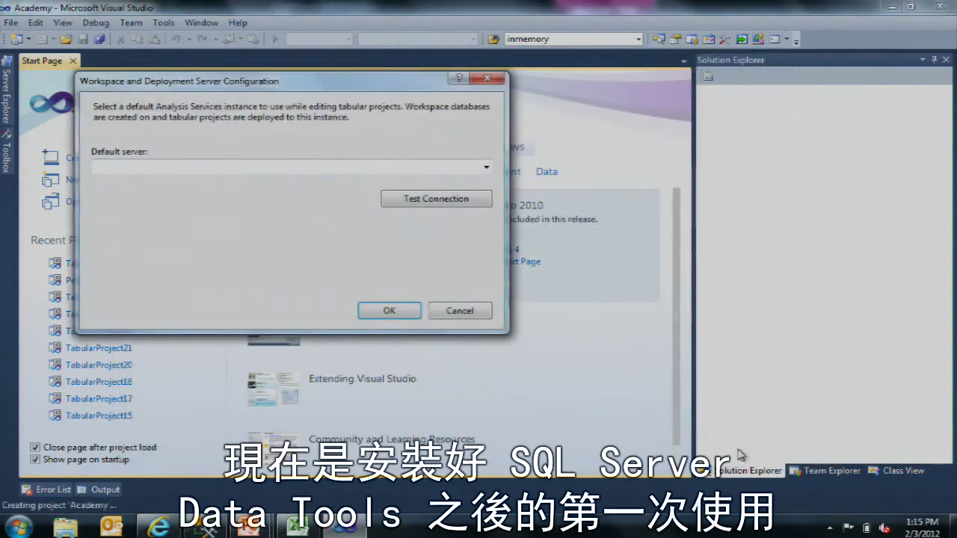
drag(269, 86, 381, 143)
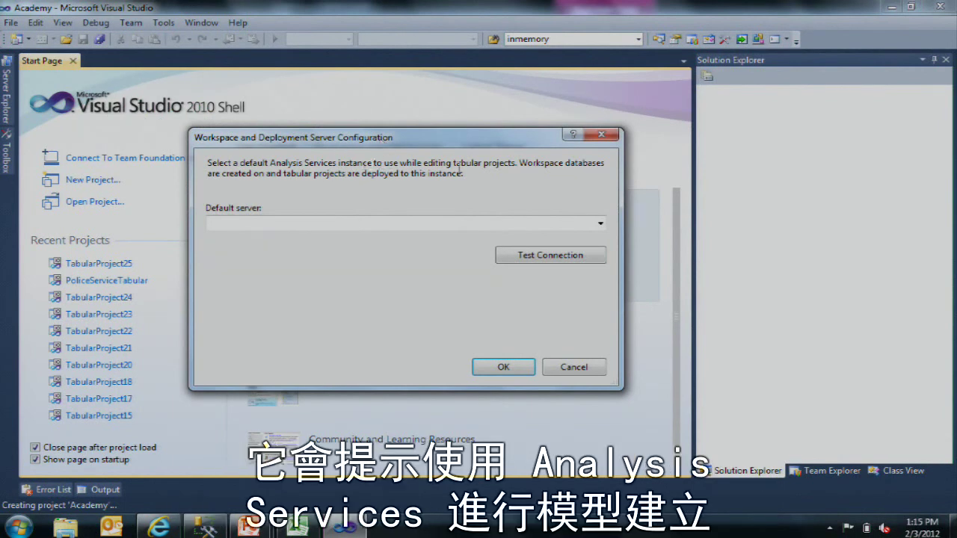
click(416, 222)
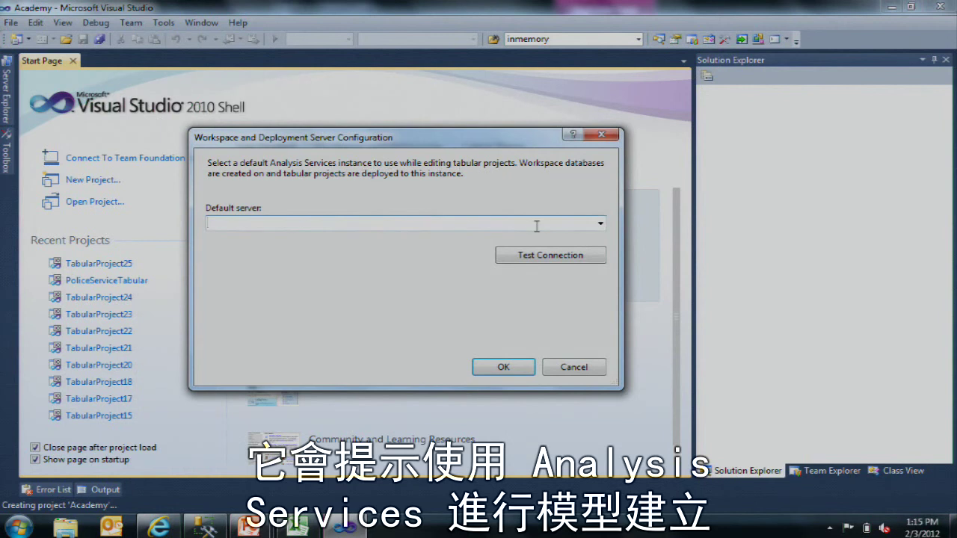
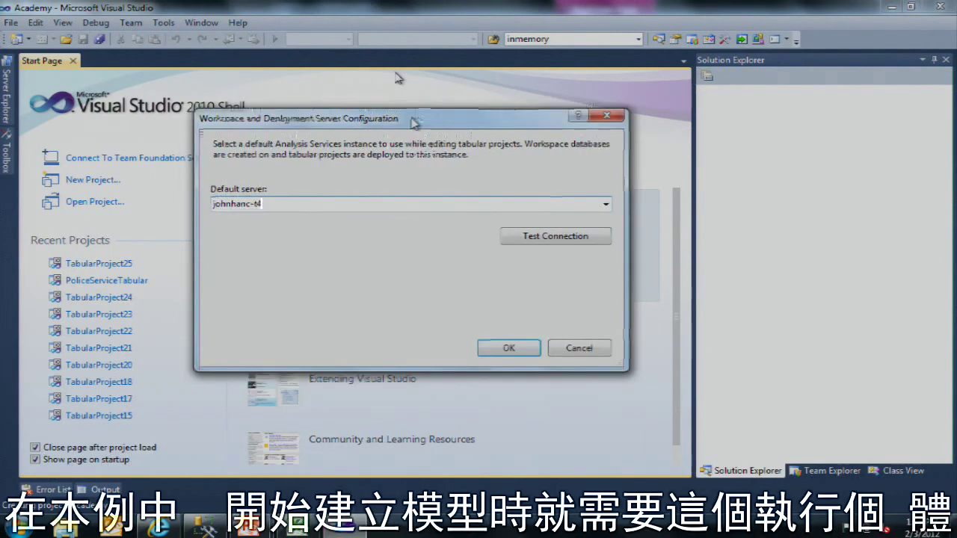
drag(414, 123, 417, 113)
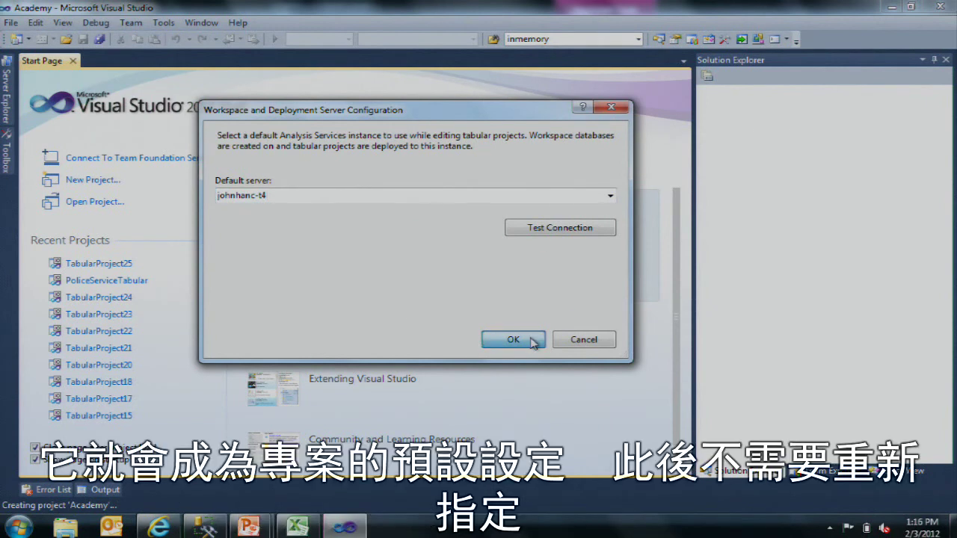
click(531, 340)
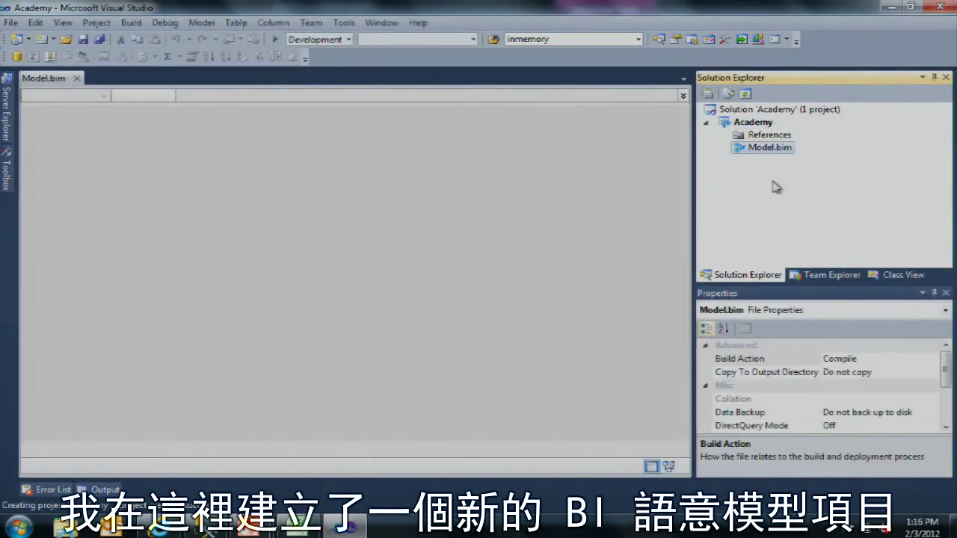
Step: Check the solution, project and Model.bim properties, then reopen Model.bim as XML code
click(756, 110)
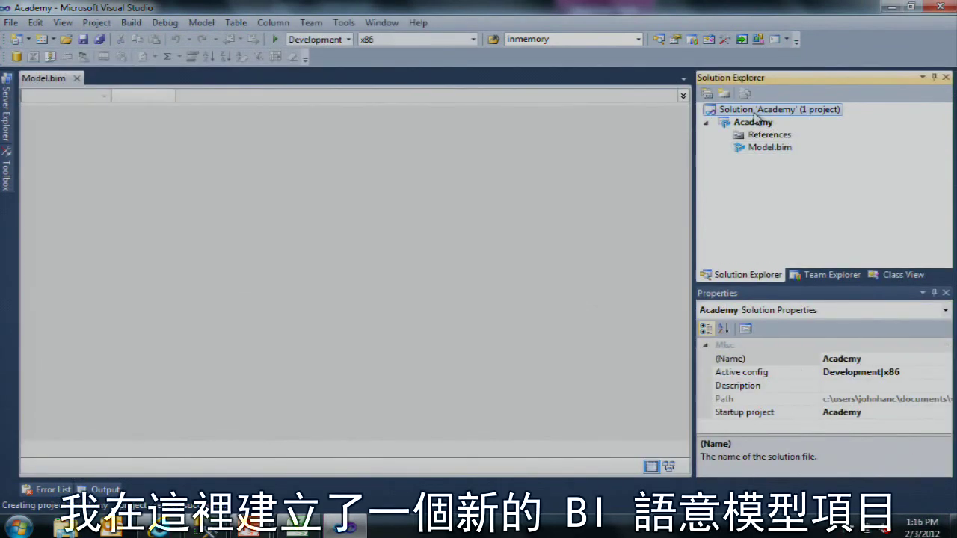
click(764, 123)
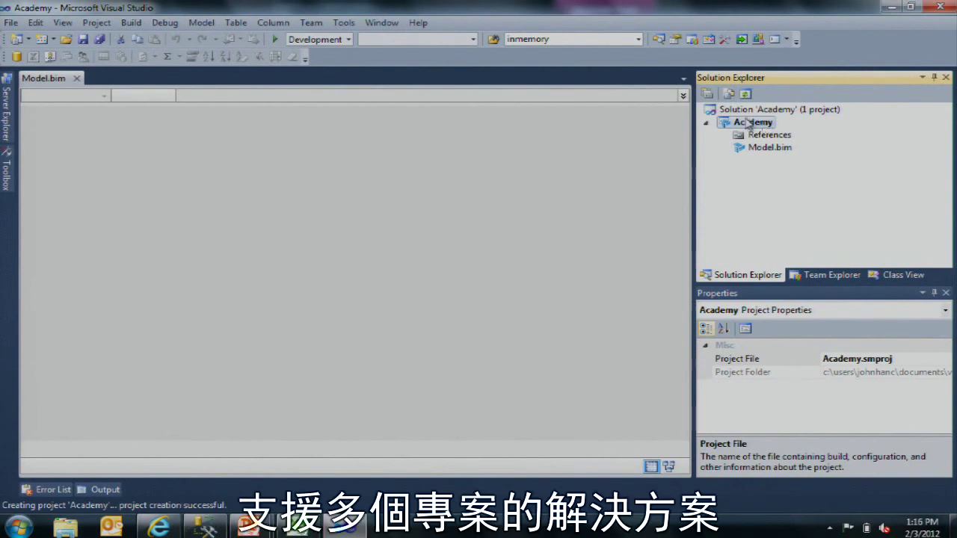
click(745, 112)
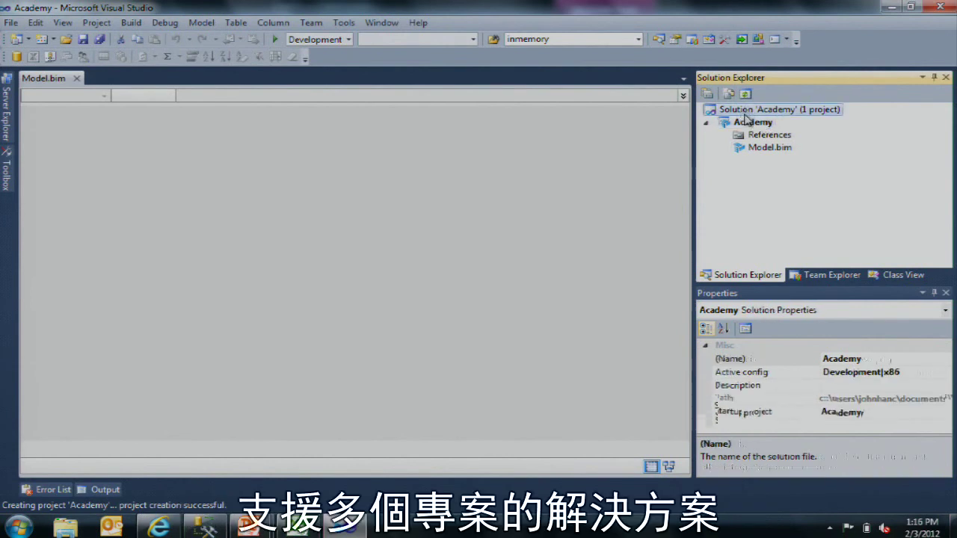
click(751, 123)
click(780, 149)
right_click(779, 151)
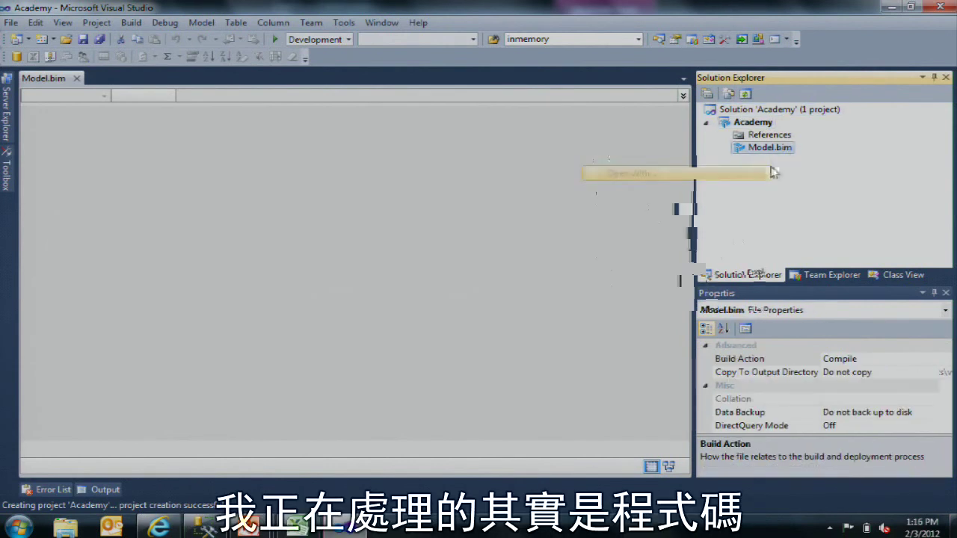
click(737, 193)
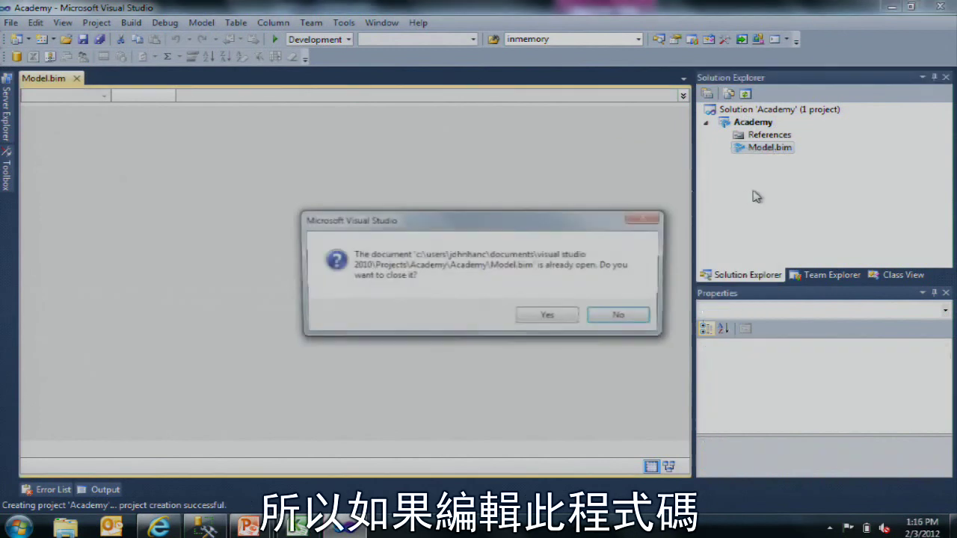
click(540, 317)
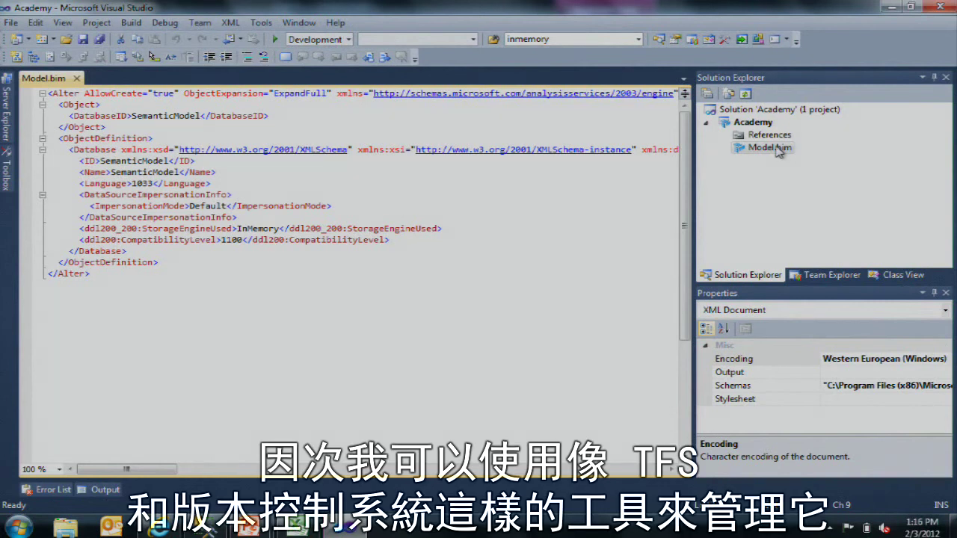
Step: Reopen Model.bim with View Designer, confirming the XML view closes
right_click(779, 149)
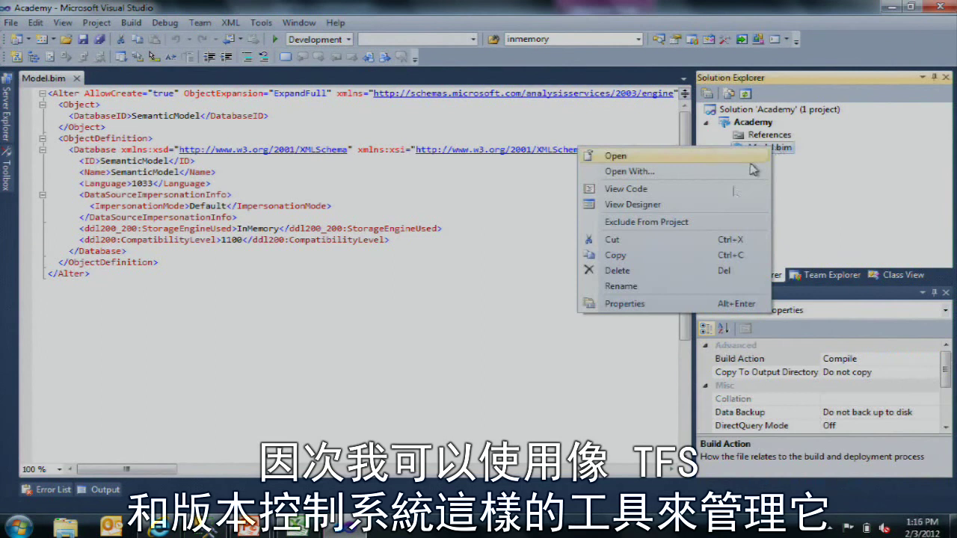
click(748, 204)
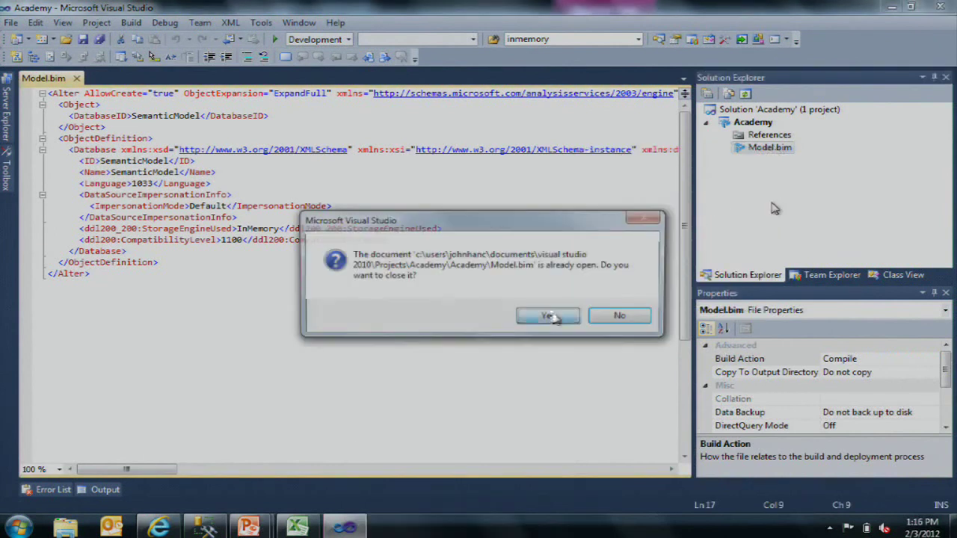
click(551, 317)
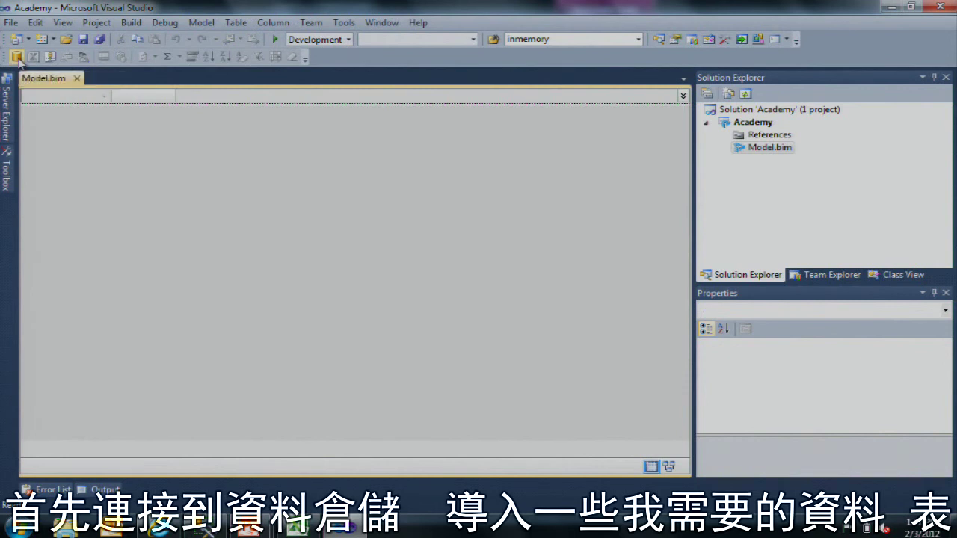
Step: Start a table import with Microsoft SQL Server as the data source
click(17, 57)
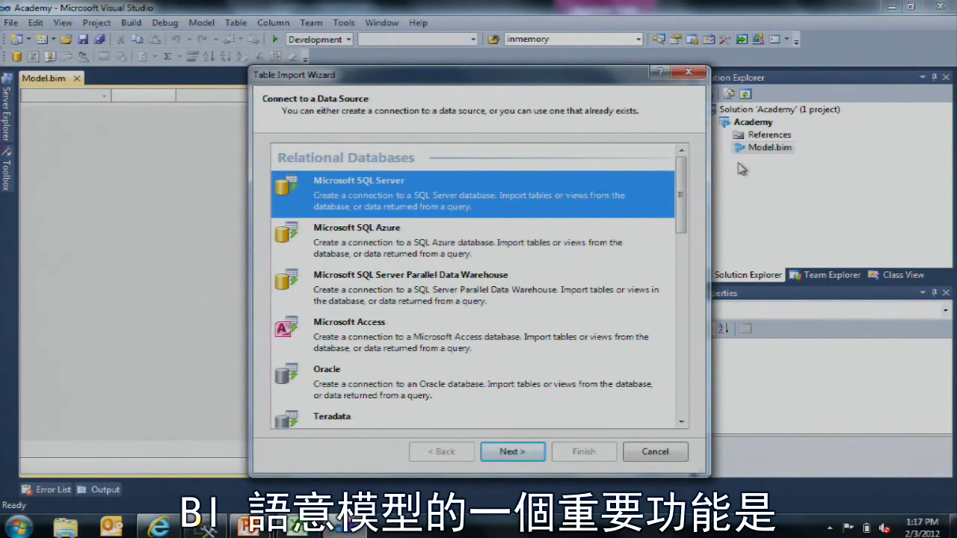
drag(681, 186, 666, 335)
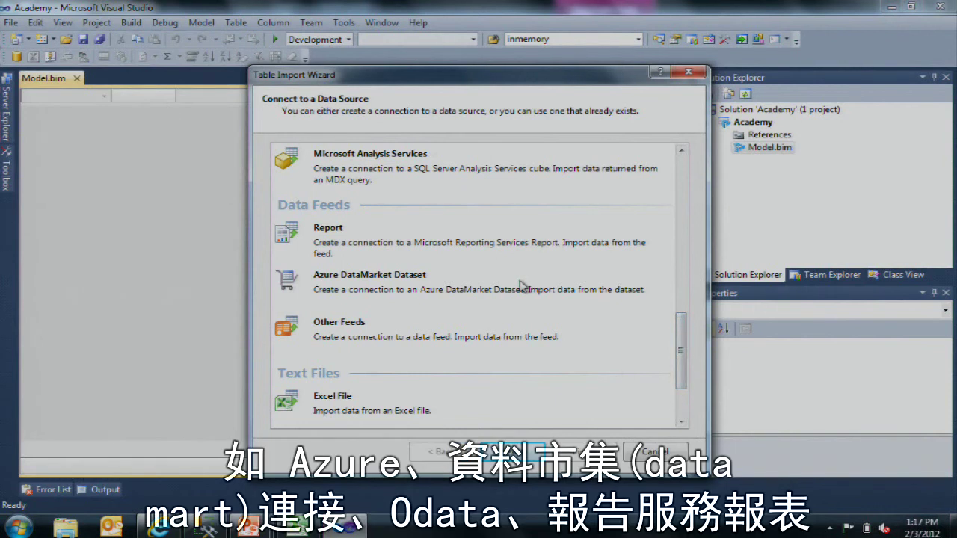
drag(681, 378, 703, 209)
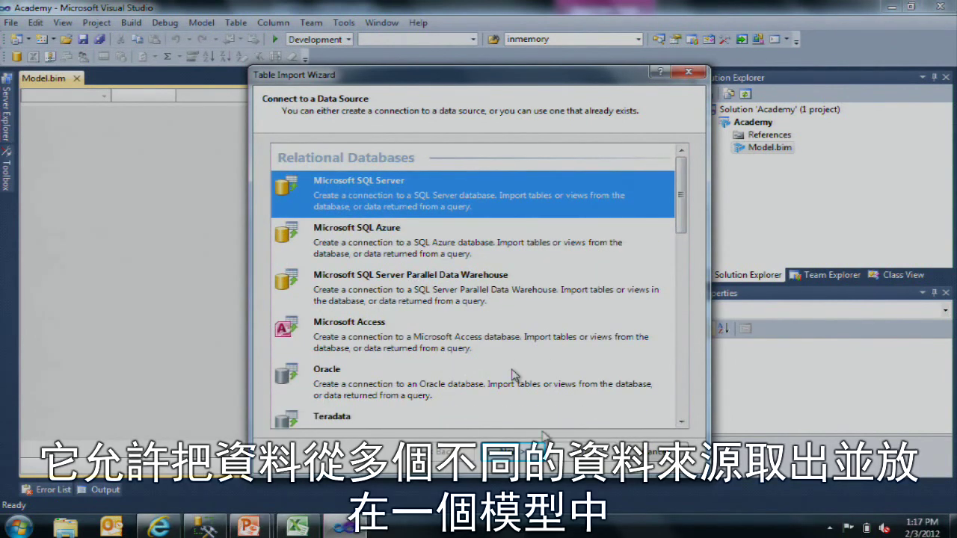
click(511, 451)
Step: Connect to the local server '.' and choose the PoliceServiceDW database
text(.)
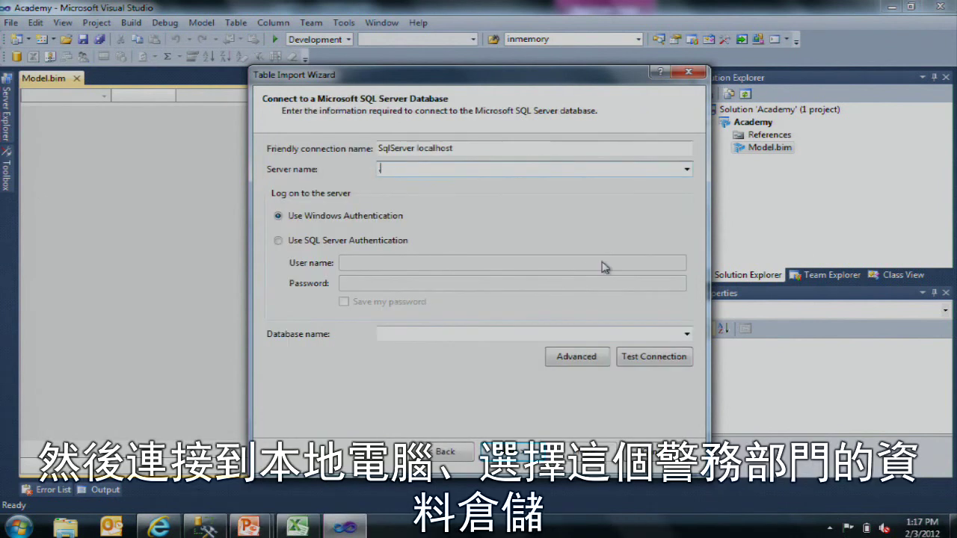
click(686, 334)
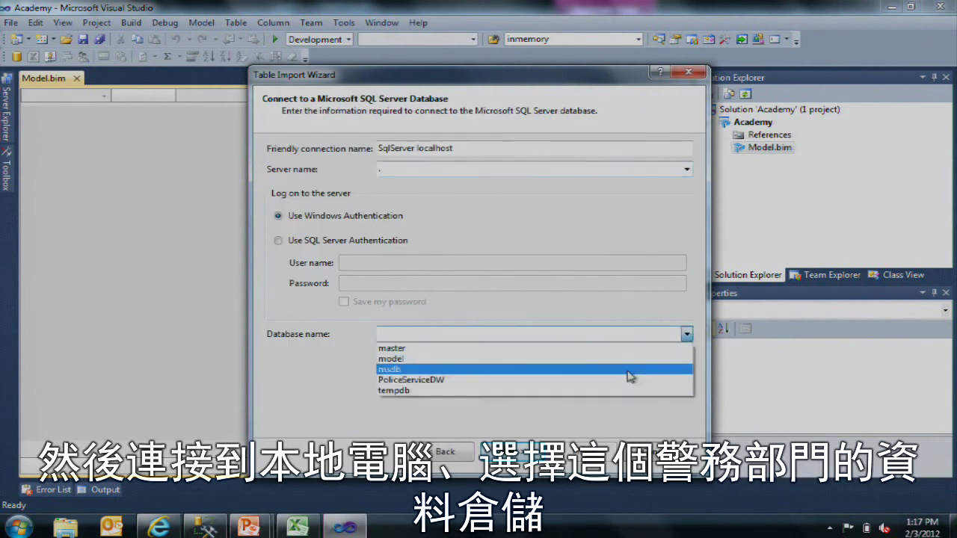
click(686, 334)
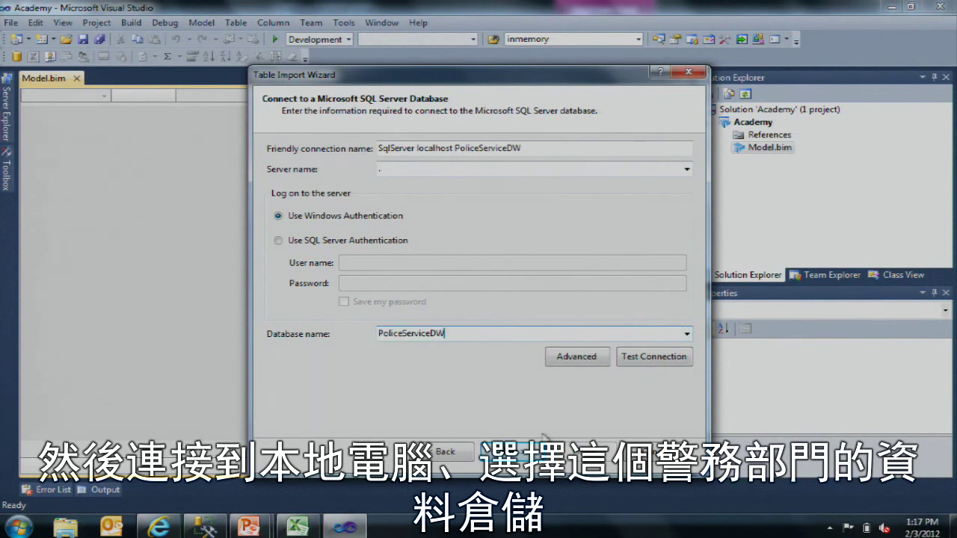
click(530, 453)
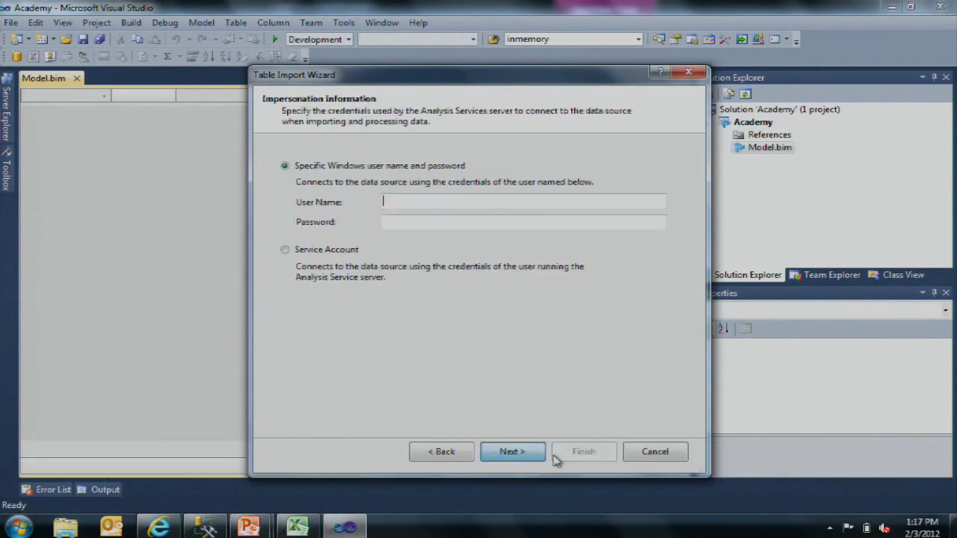
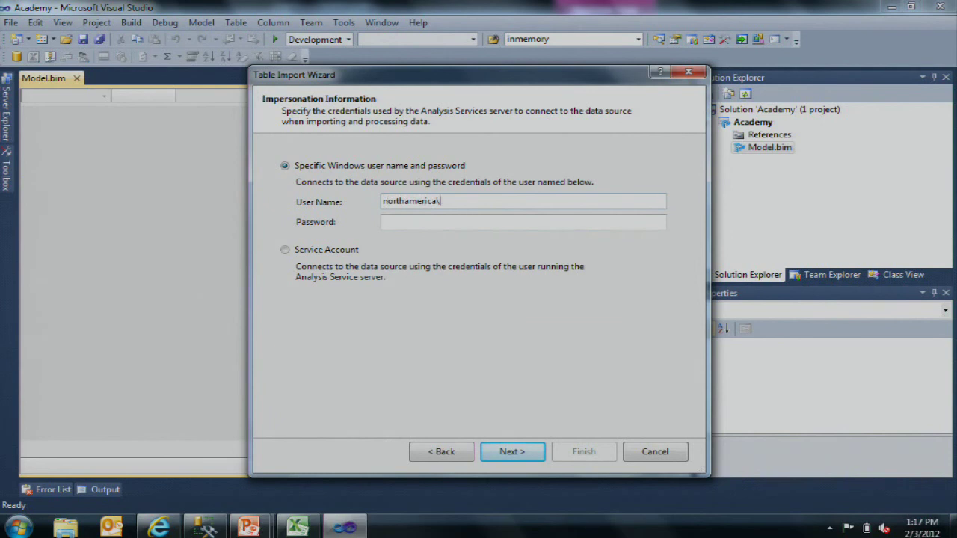
Step: Enter a Windows user name and password for impersonation, then choose to select from a table list
key(Tab)
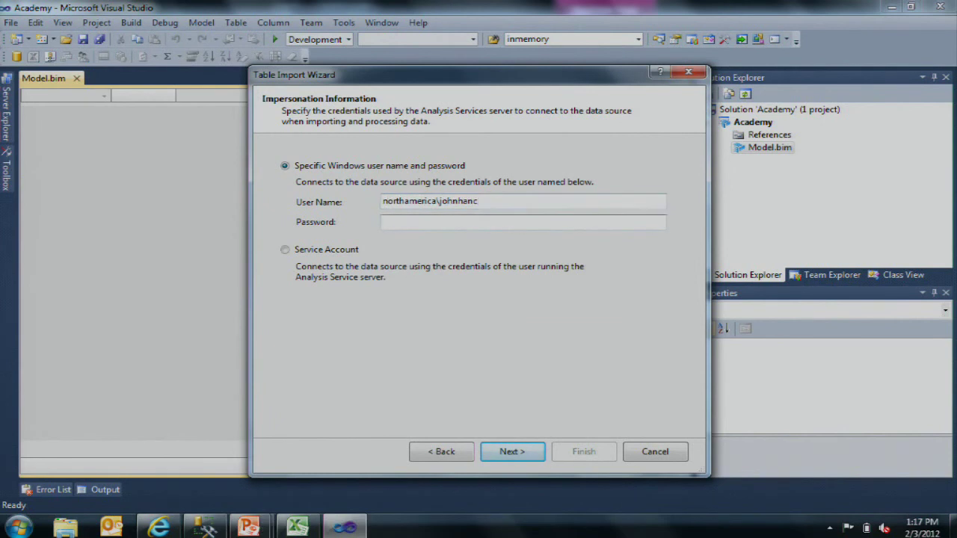
text(•••••••••)
key(Return)
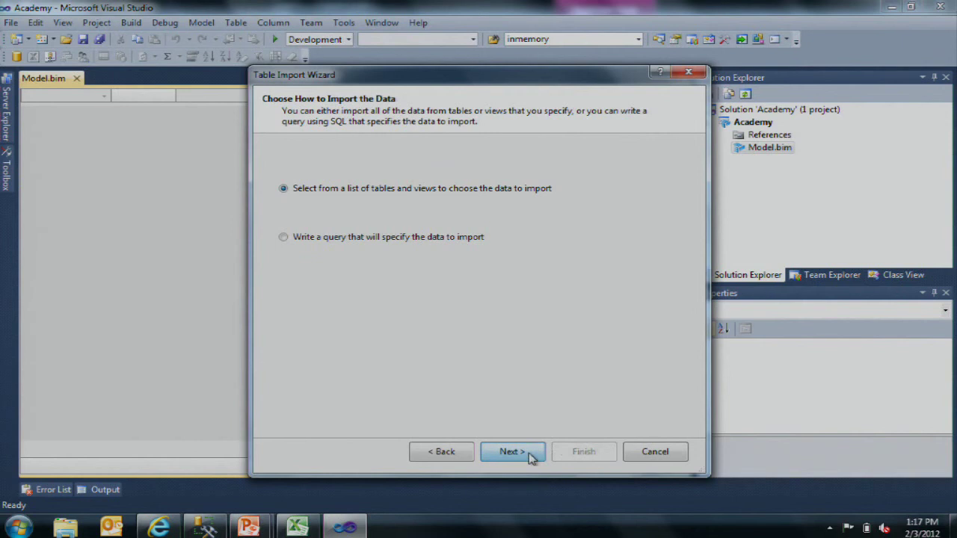
click(525, 453)
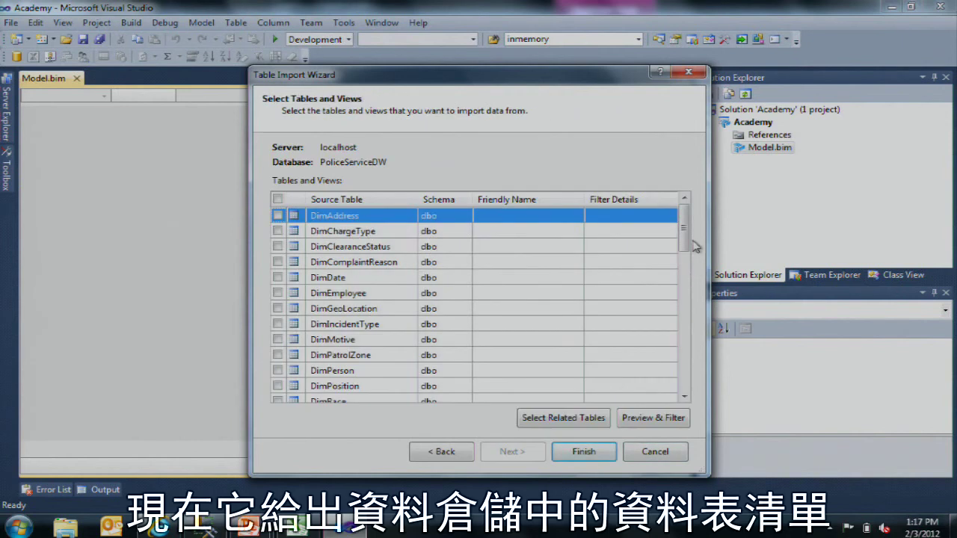
Step: Tick FactTrainingAttendance with its related tables, plus DimPosition, for import
drag(686, 226, 685, 285)
click(441, 452)
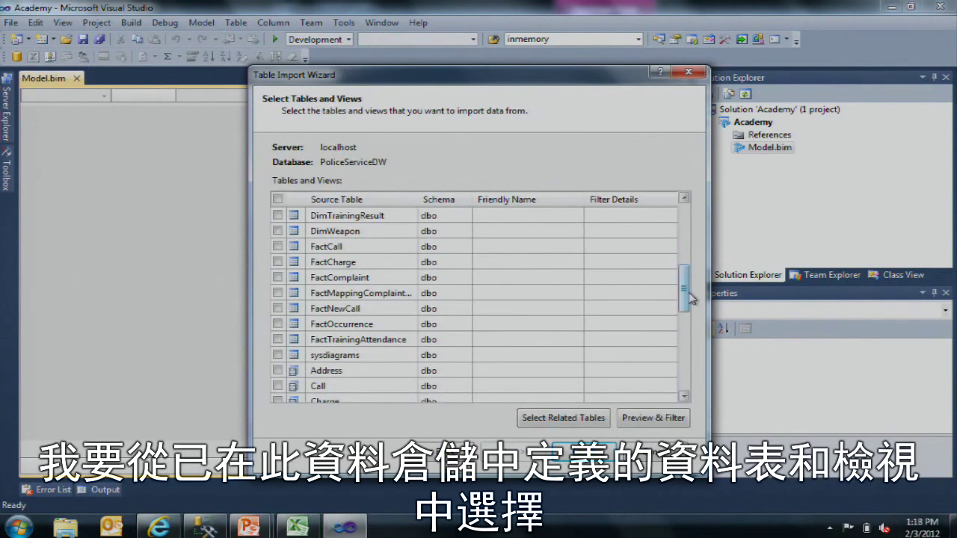
mouse_move(689, 299)
mouse_down()
mouse_move(686, 251)
mouse_move(683, 298)
mouse_up()
click(408, 297)
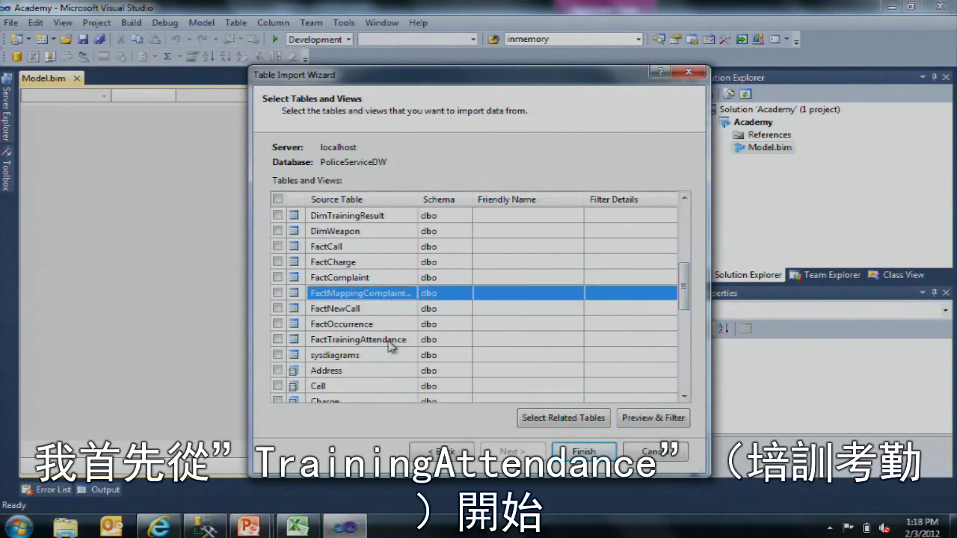
click(536, 333)
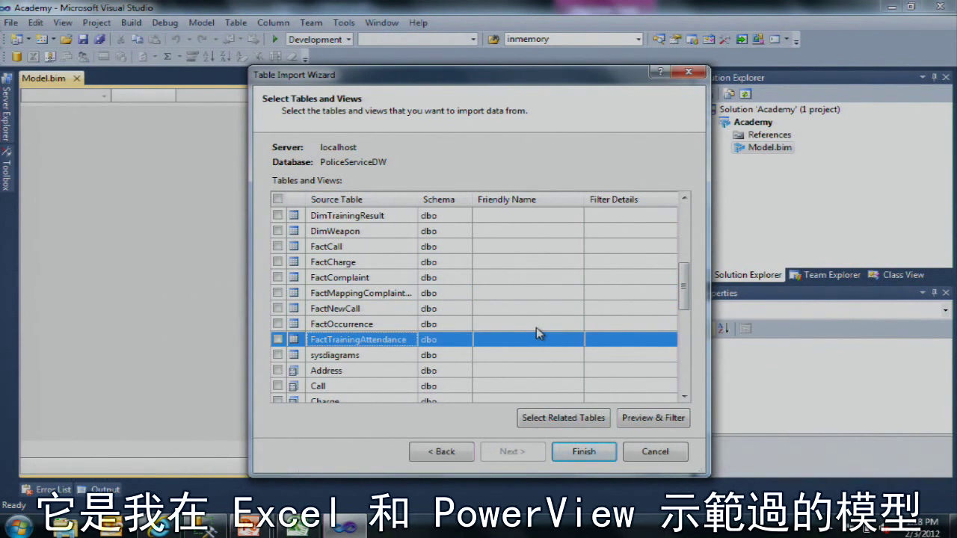
key(space)
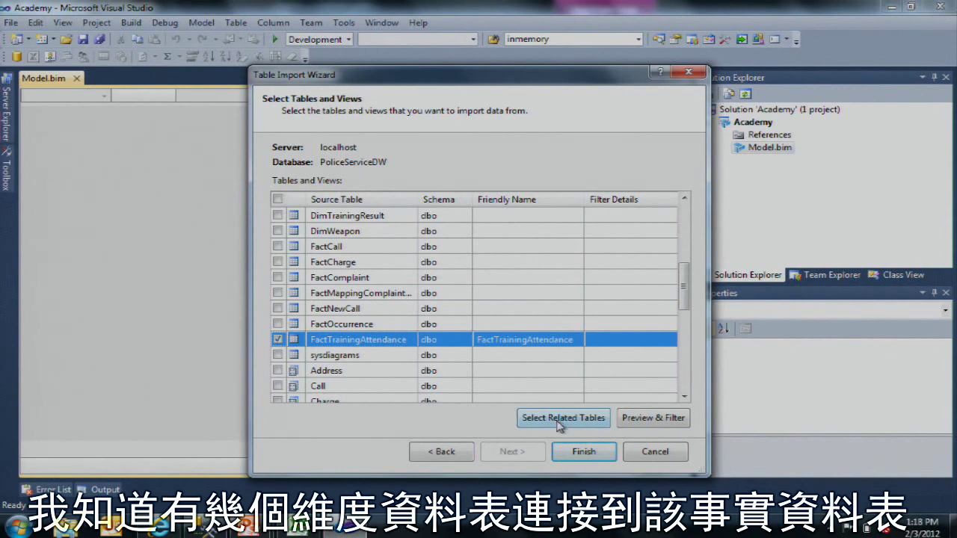
click(559, 423)
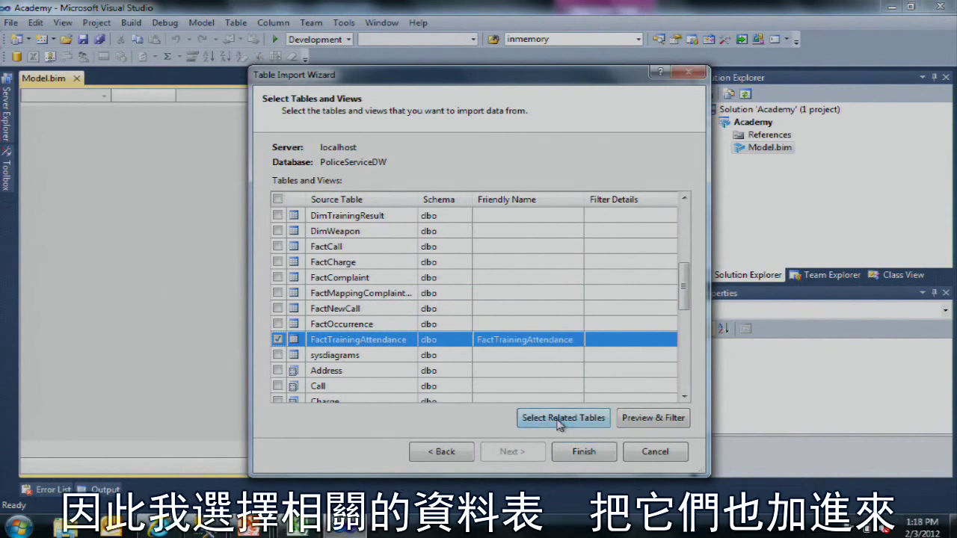
scroll(631, 244, up, 3)
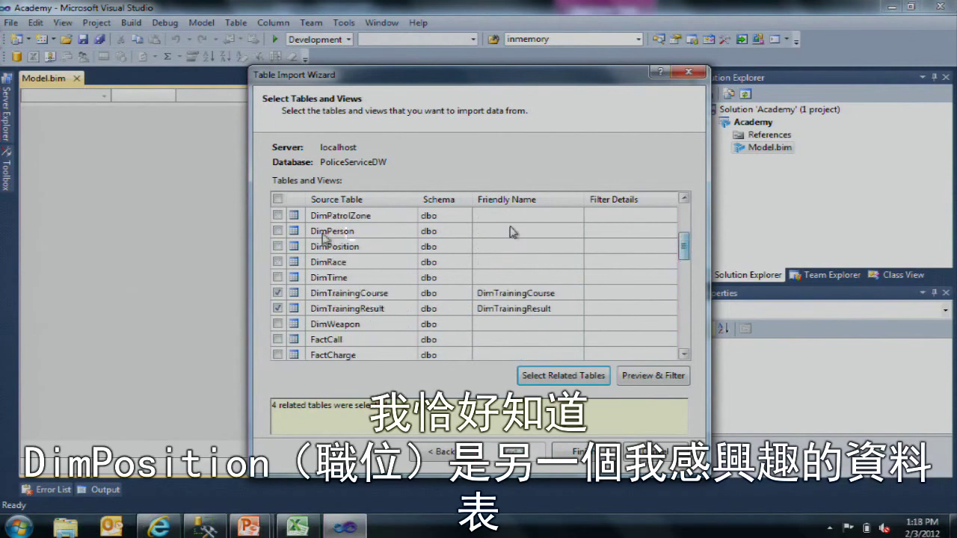
click(277, 246)
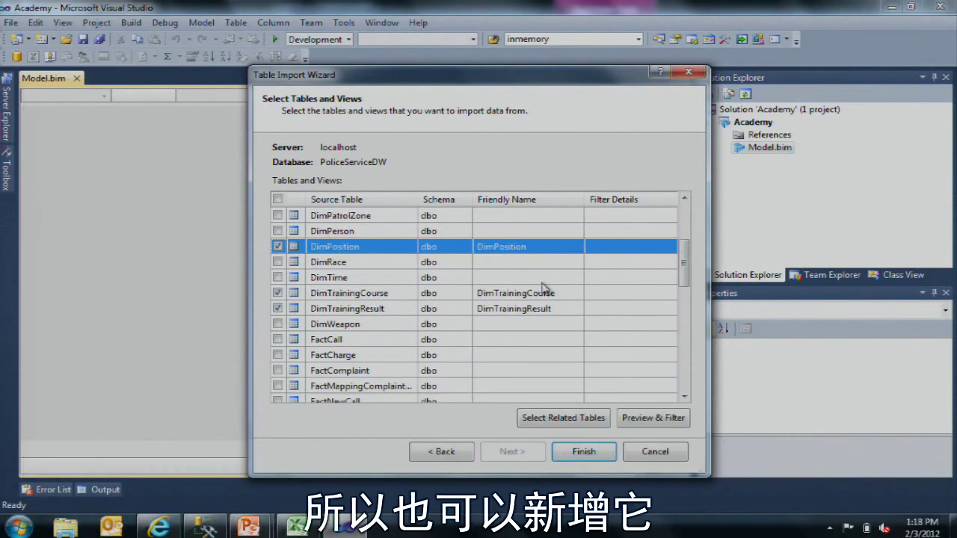
Step: Change FactTrainingAttendance's friendly name to 'Training Attendance'
drag(690, 267, 691, 290)
click(529, 340)
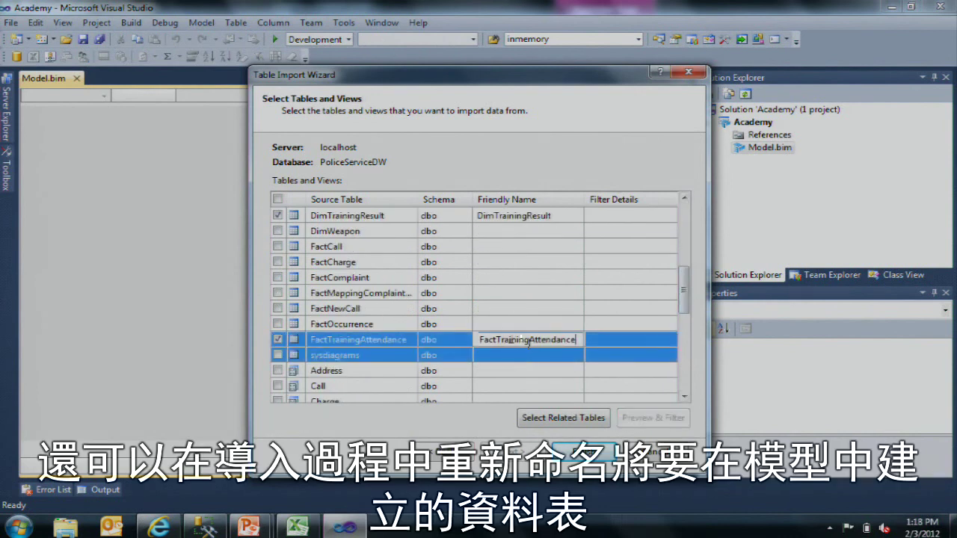
key(Home)
key(Right)
key(Right)
key(Right)
key(Right)
key(BackSpace)
key(BackSpace)
key(BackSpace)
key(BackSpace)
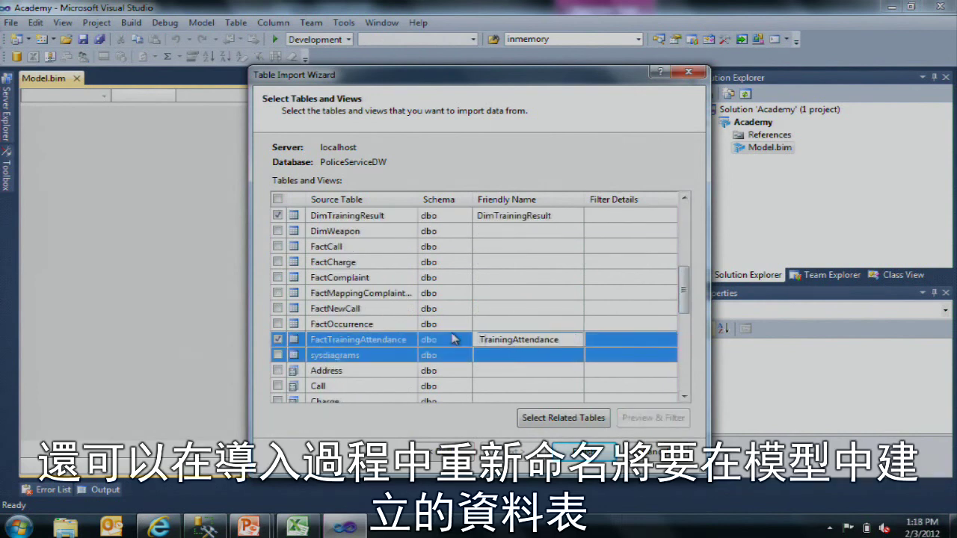
key(Right)
key(Right)
key(Right)
key(Right)
key(Right)
key(Return)
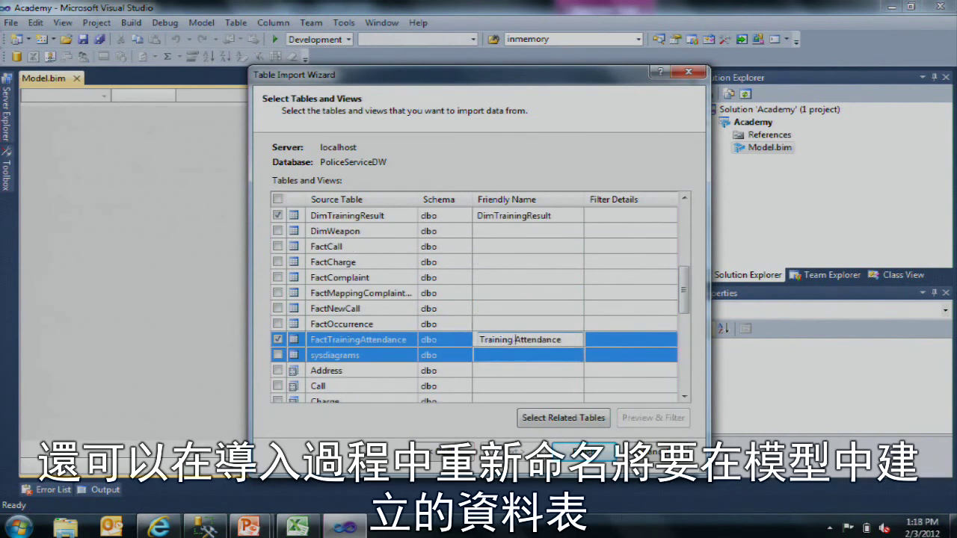
click(494, 337)
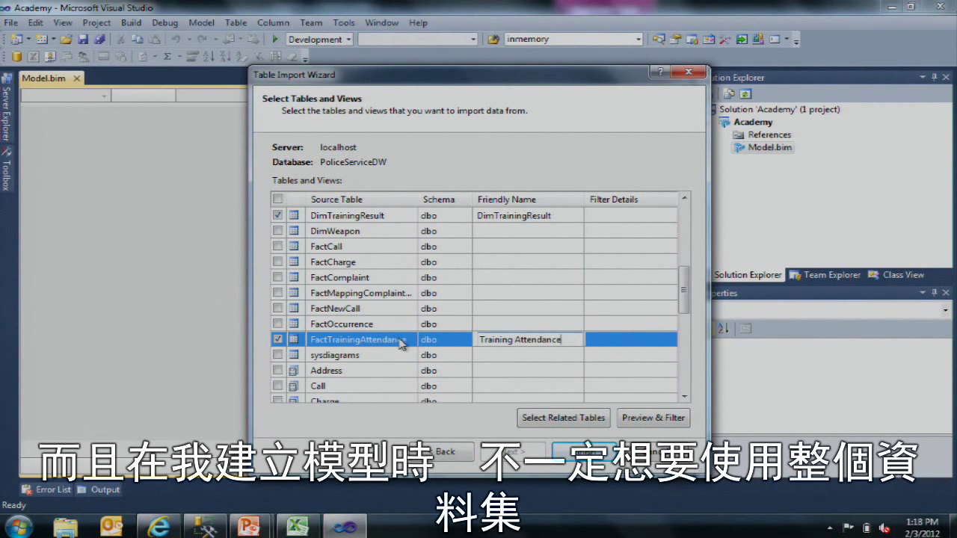
click(419, 344)
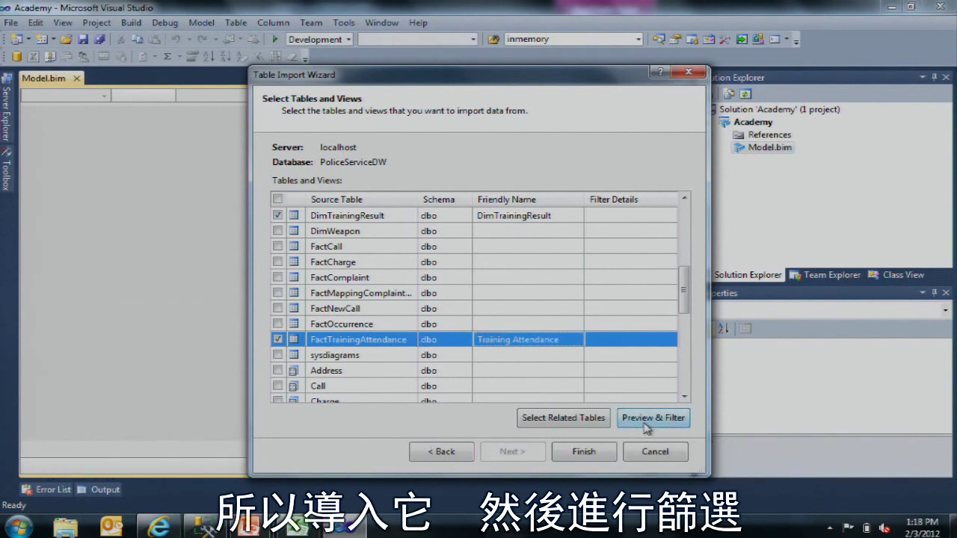
Step: Filter FactTrainingAttendance to rows where TrainingDateKey is less than 1000
click(645, 419)
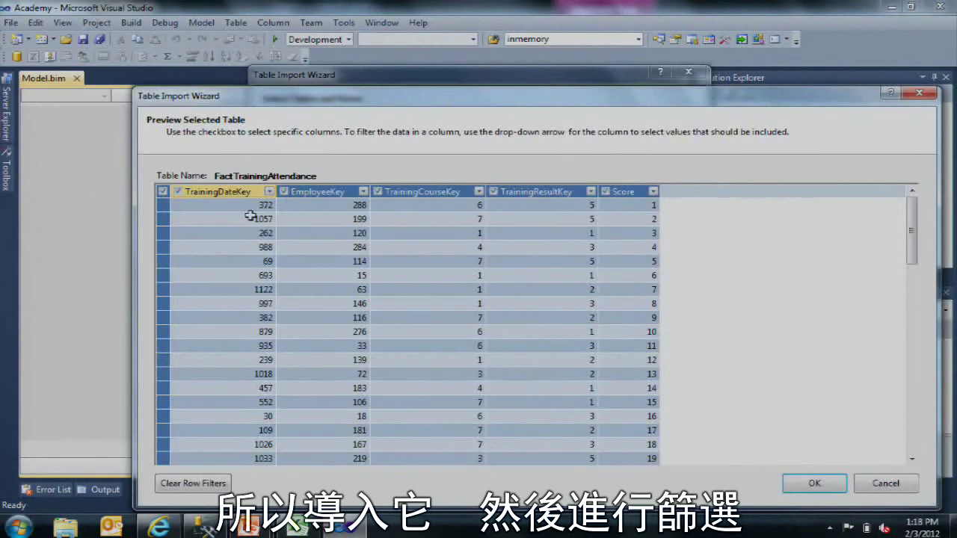
click(269, 192)
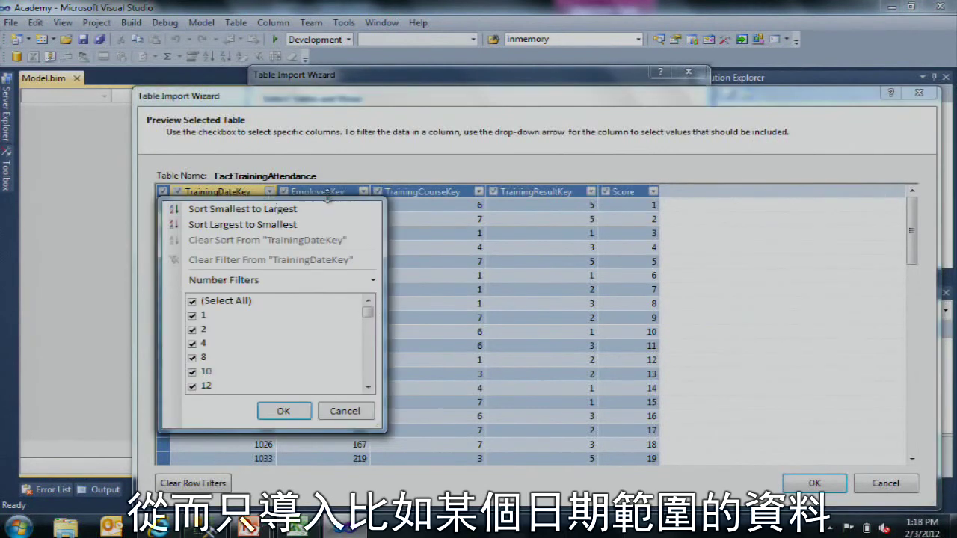
mouse_move(374, 279)
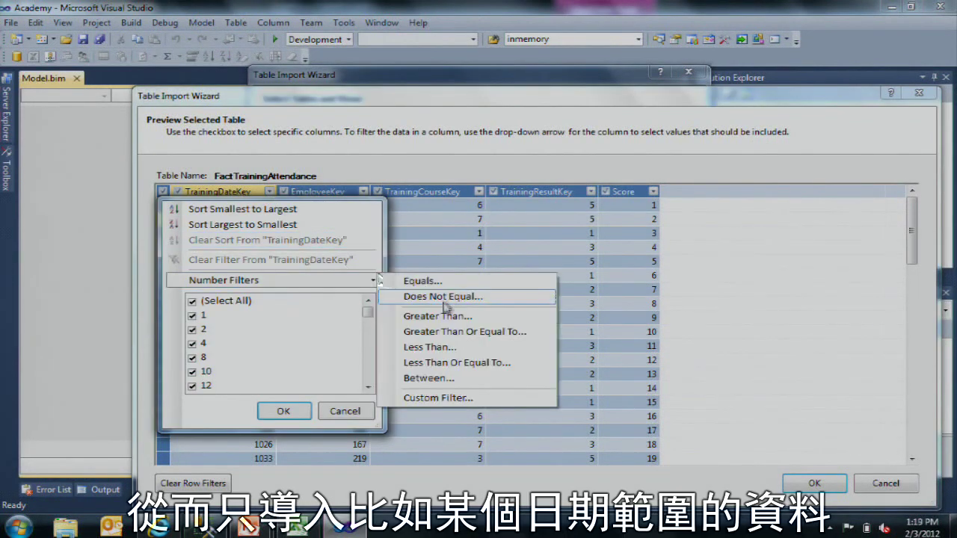
click(439, 348)
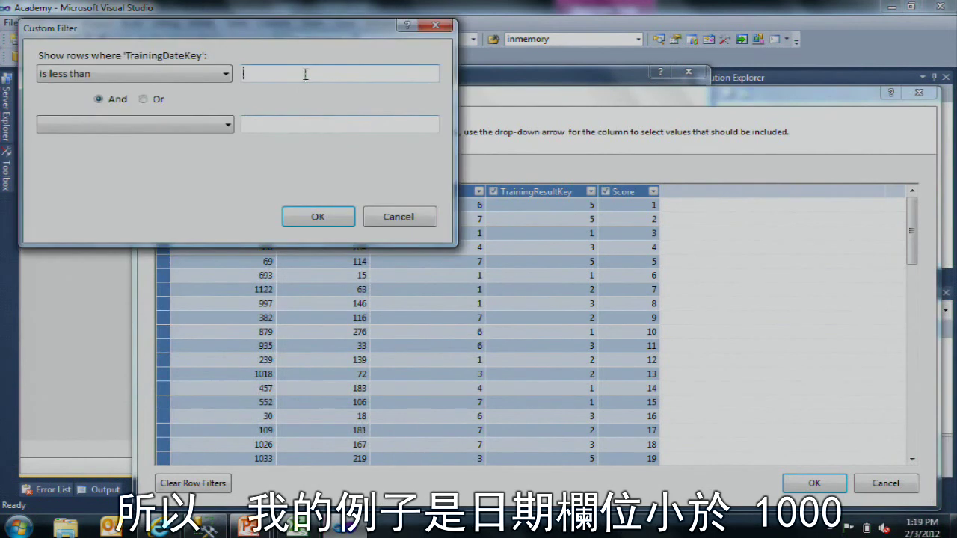
text(1000)
click(318, 217)
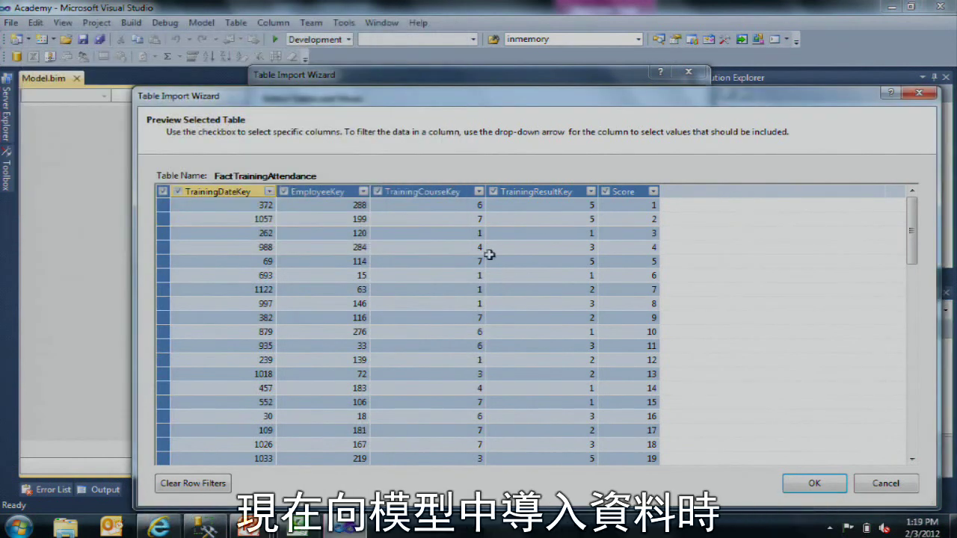
click(818, 486)
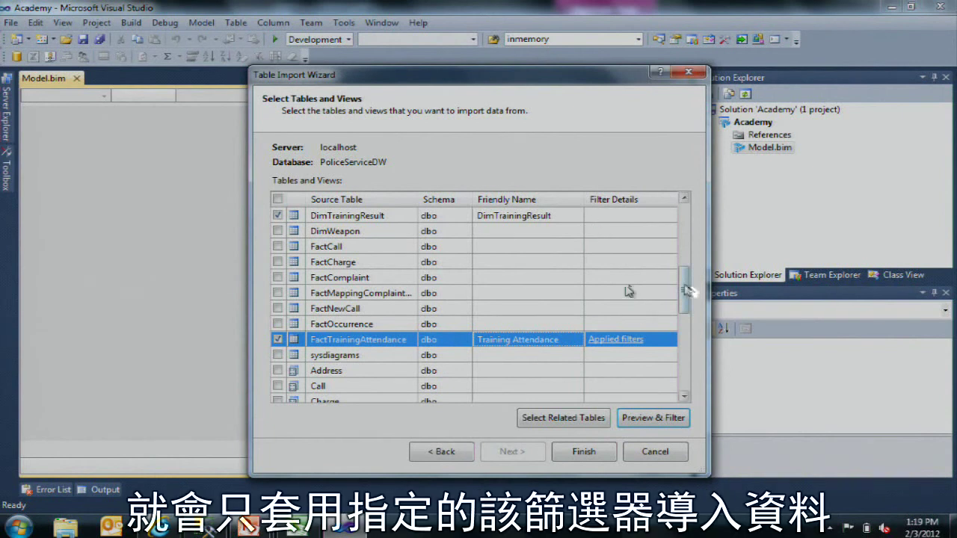
Step: Finish the wizard to import the six tables, then close the import summary
drag(688, 295, 687, 217)
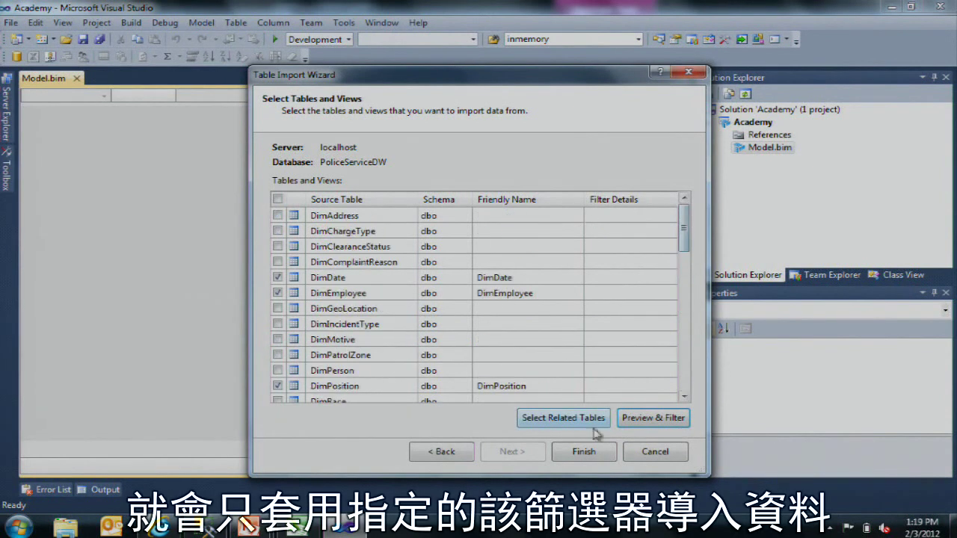
click(592, 456)
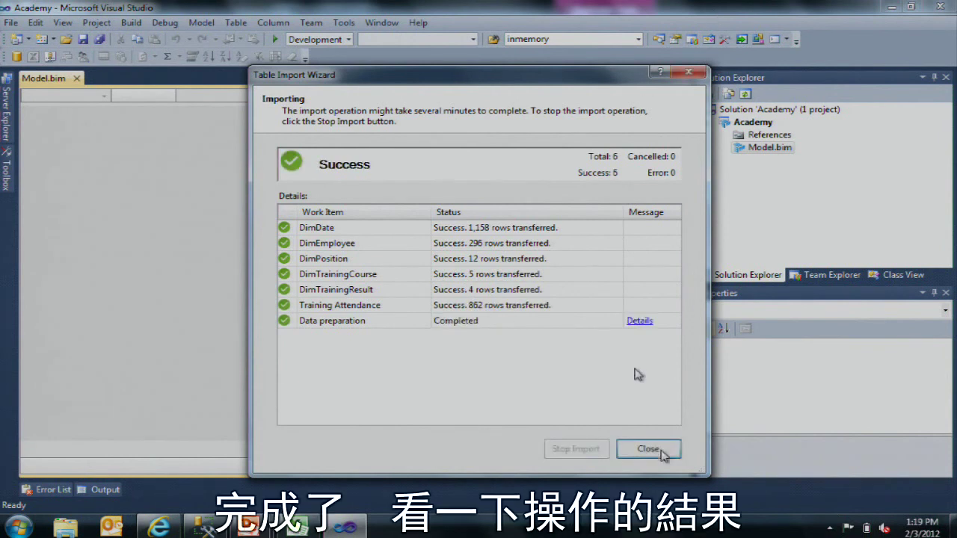
click(661, 450)
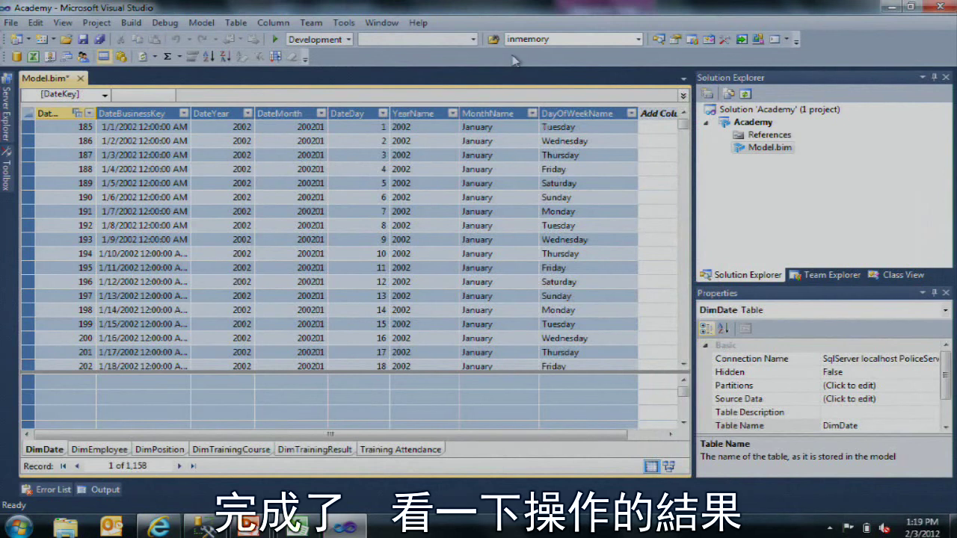
Step: Inspect DateMonth, DateKey and DateDay values in the DimDate data
click(299, 225)
key(Left)
key(Left)
key(Left)
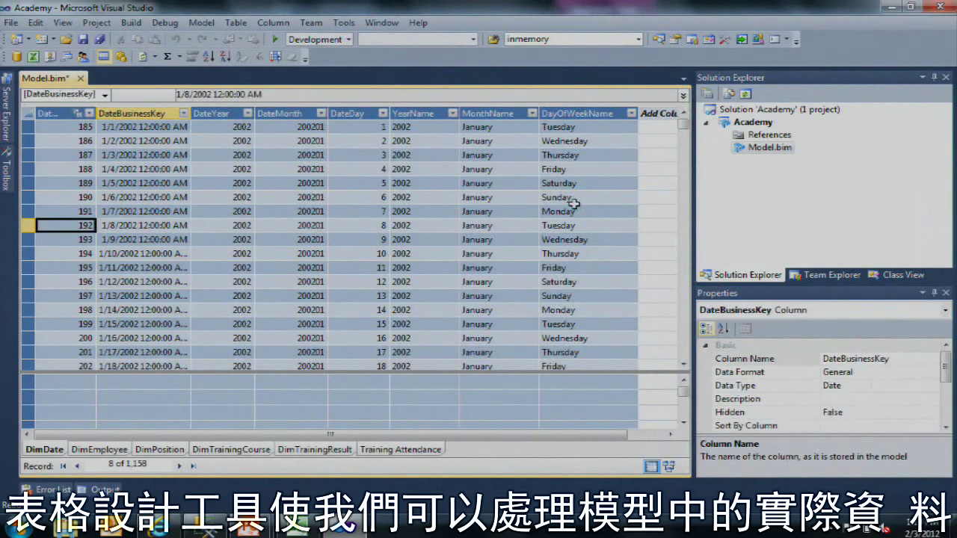
click(346, 196)
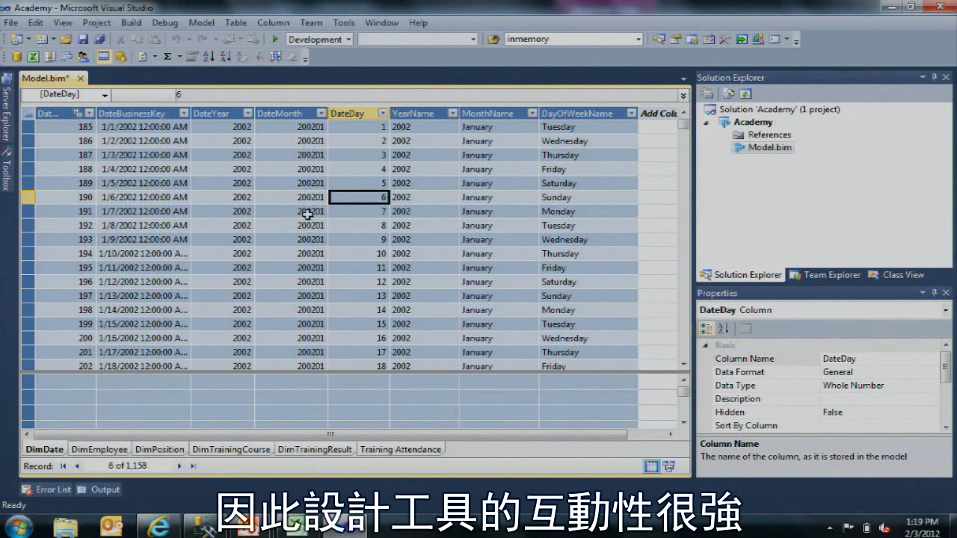
click(308, 212)
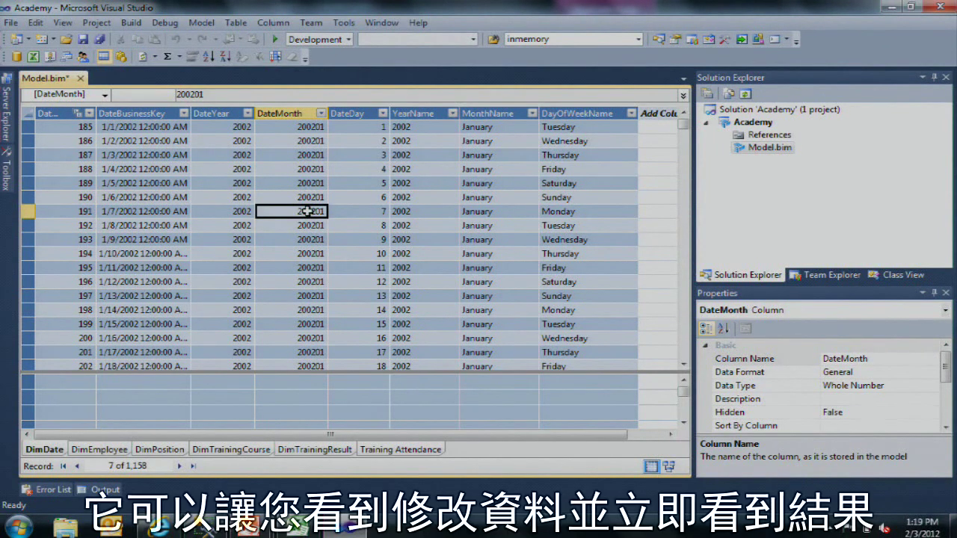
Step: In DimEmployee, filter PositionKey to 3, then clear the filter to show all 296 rows
click(90, 452)
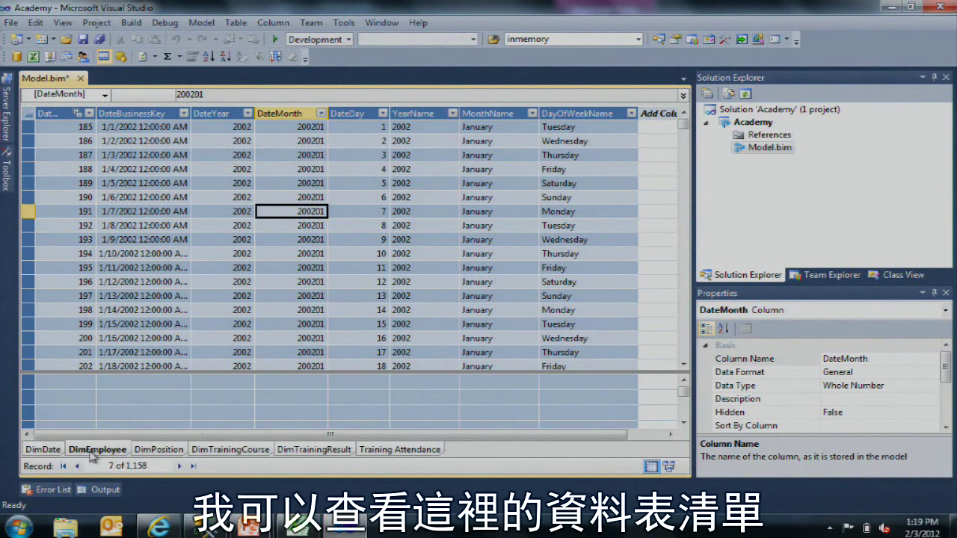
click(299, 183)
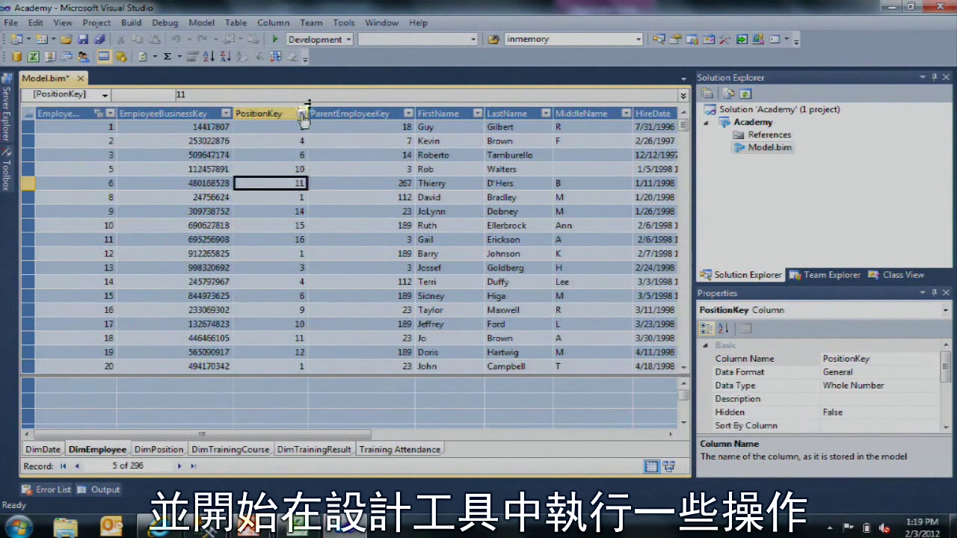
click(302, 113)
click(111, 215)
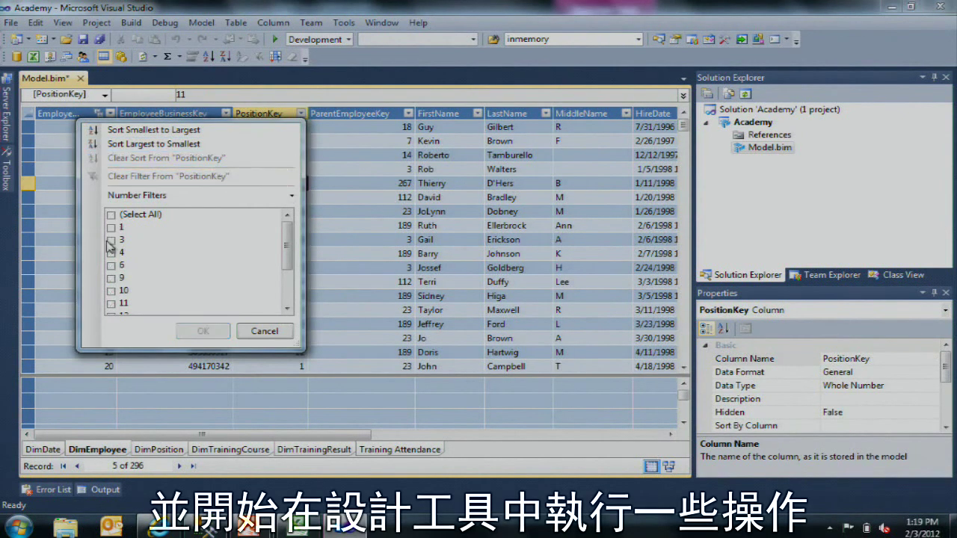
click(111, 240)
click(203, 331)
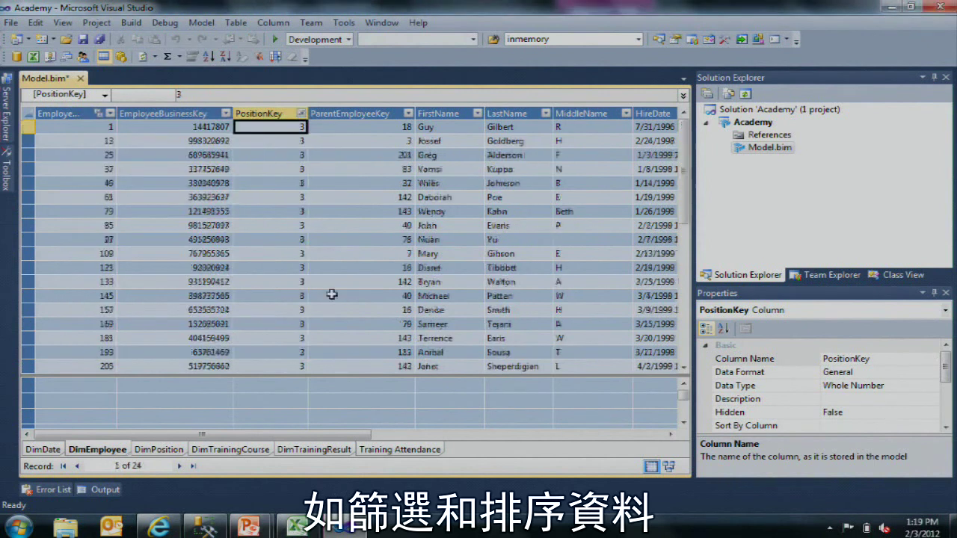
scroll(321, 277, down, 3)
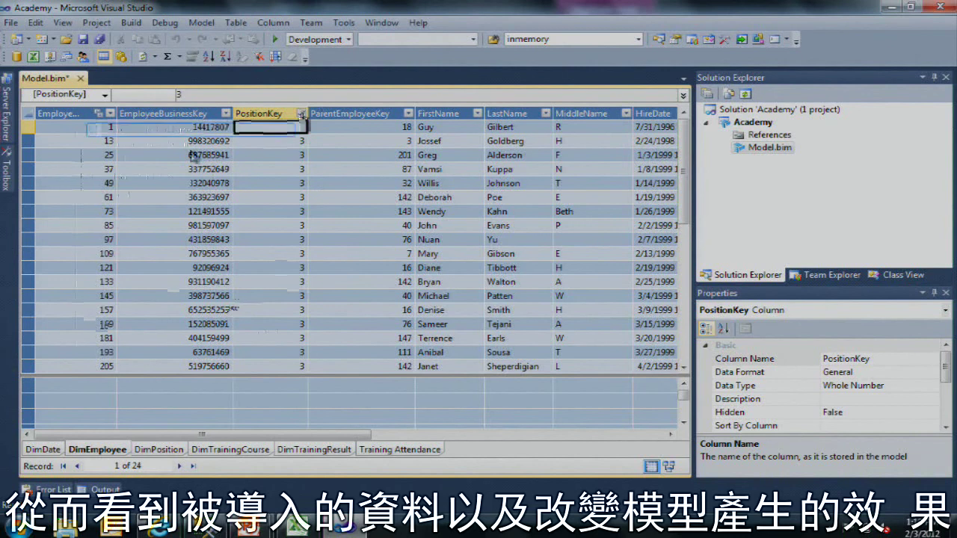
click(300, 113)
click(120, 173)
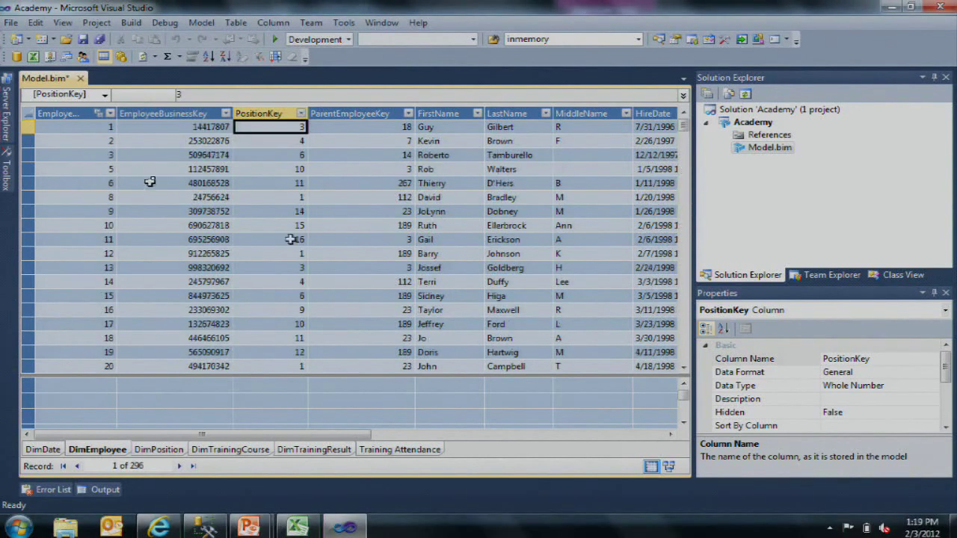
Step: Switch to diagram view, widen and zoom it, and select the Training Attendance–DimEmployee relationship
click(652, 466)
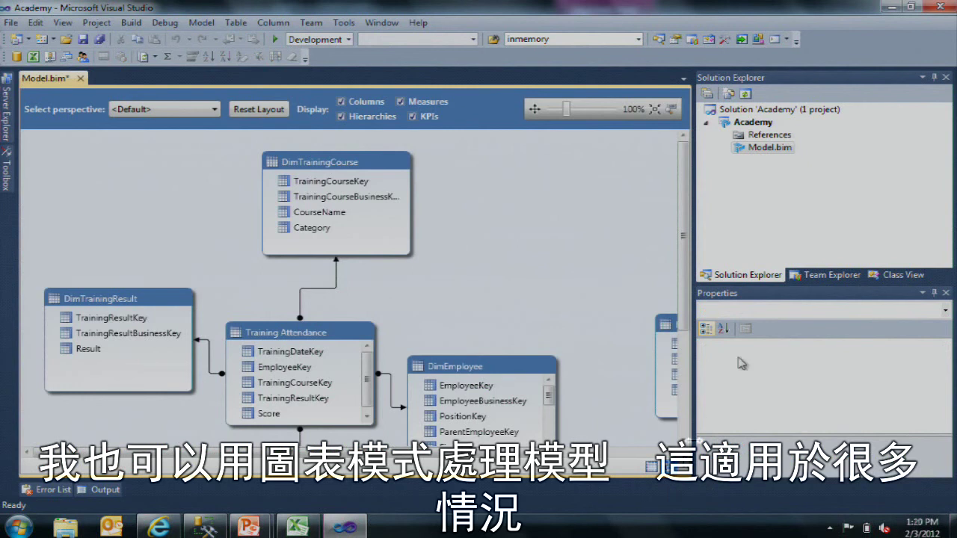
drag(695, 323, 757, 314)
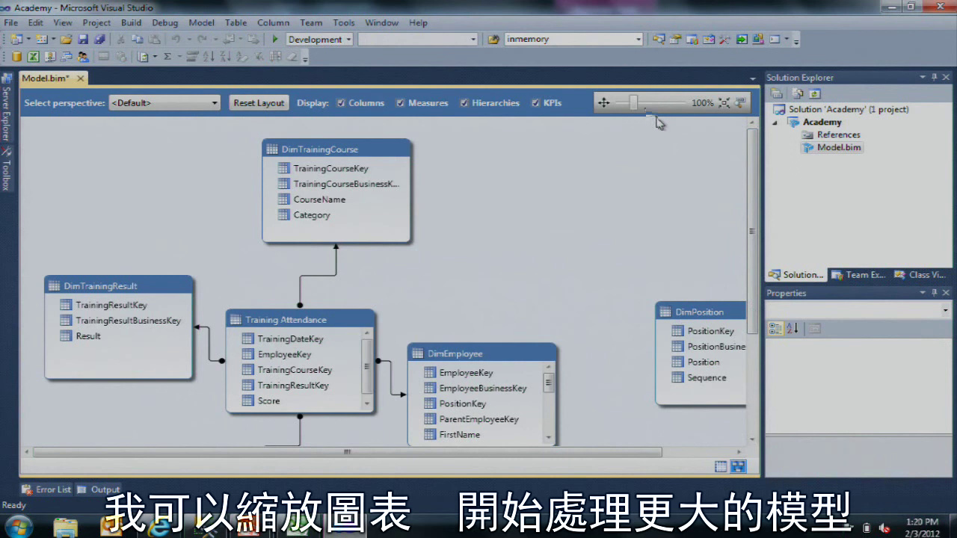
drag(634, 104, 641, 106)
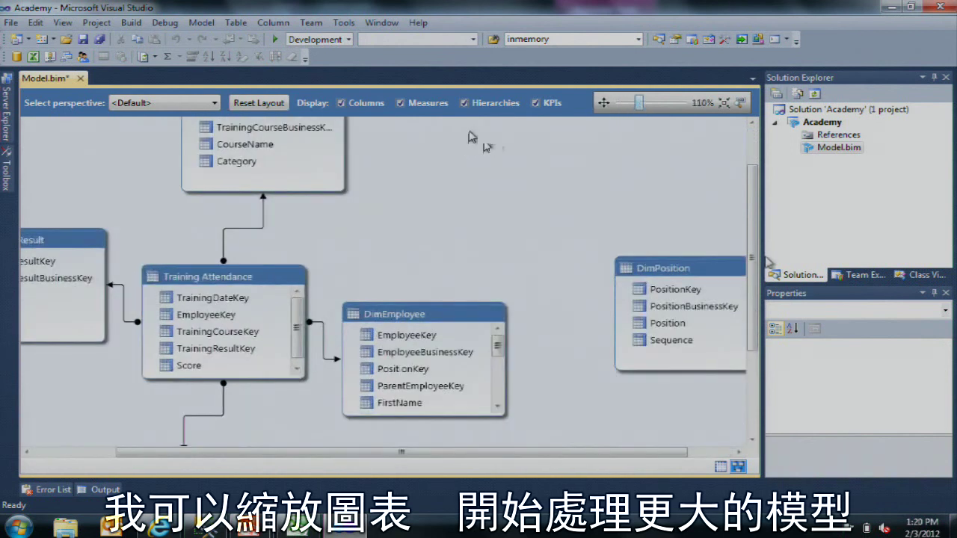
drag(756, 266, 756, 273)
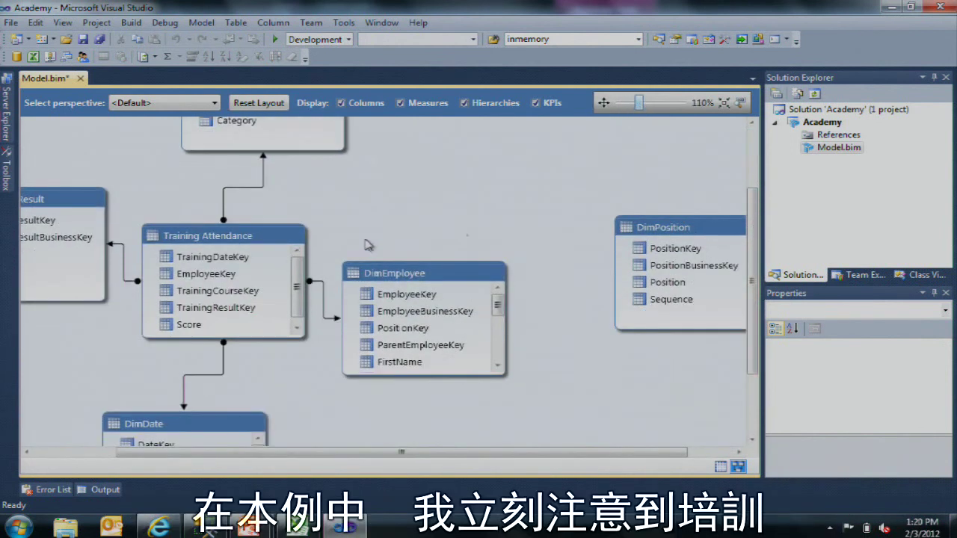
click(322, 301)
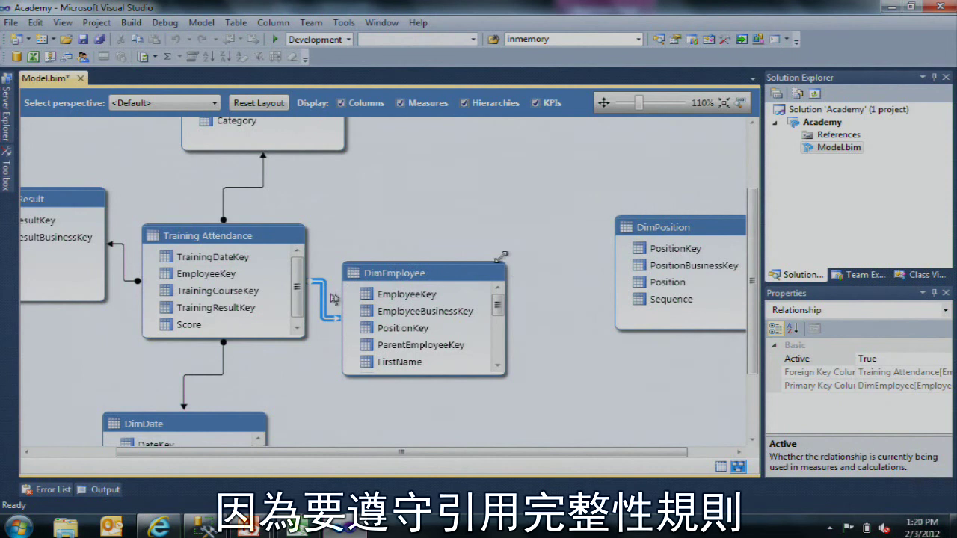
Step: Drag DimPosition's PositionKey onto DimEmployee's PositionKey, then review DimEmployee's properties
click(461, 272)
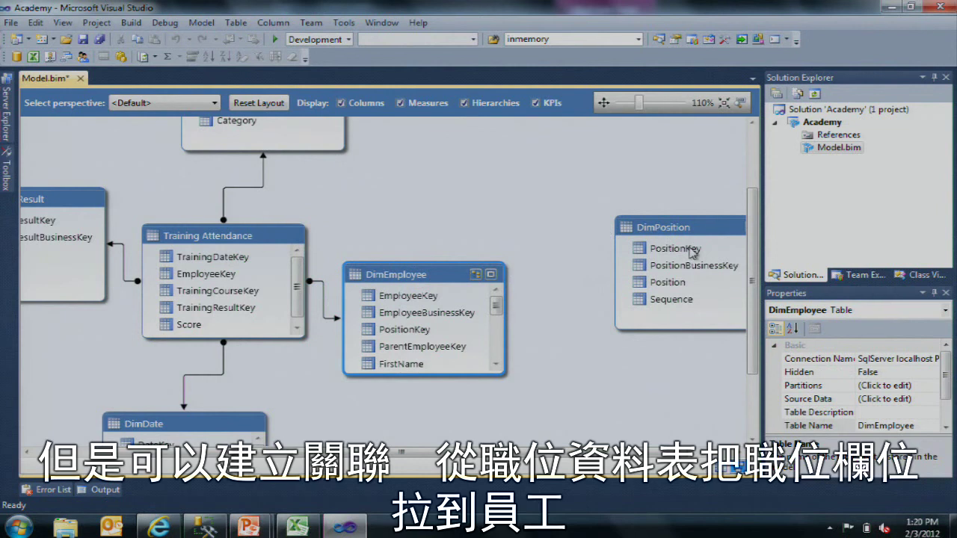
drag(694, 252, 398, 328)
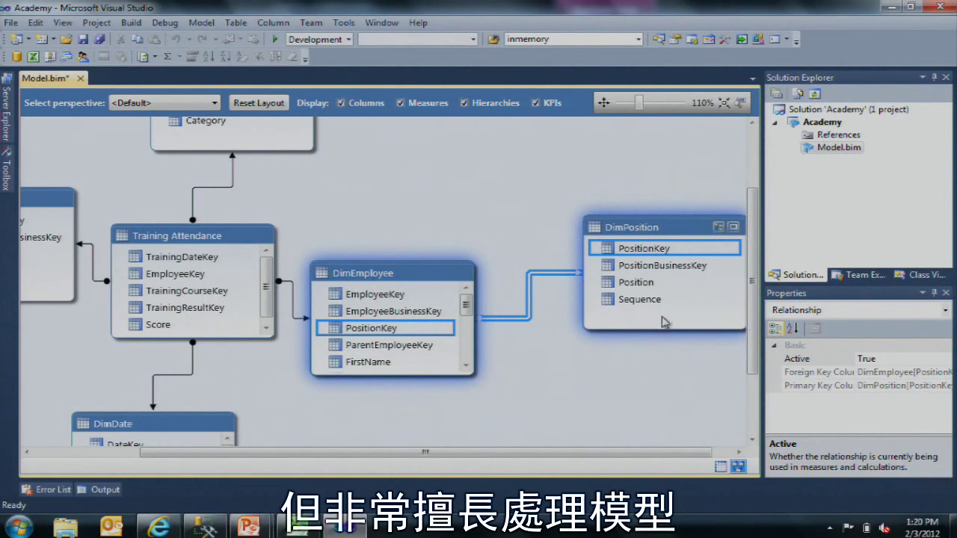
drag(656, 452, 550, 451)
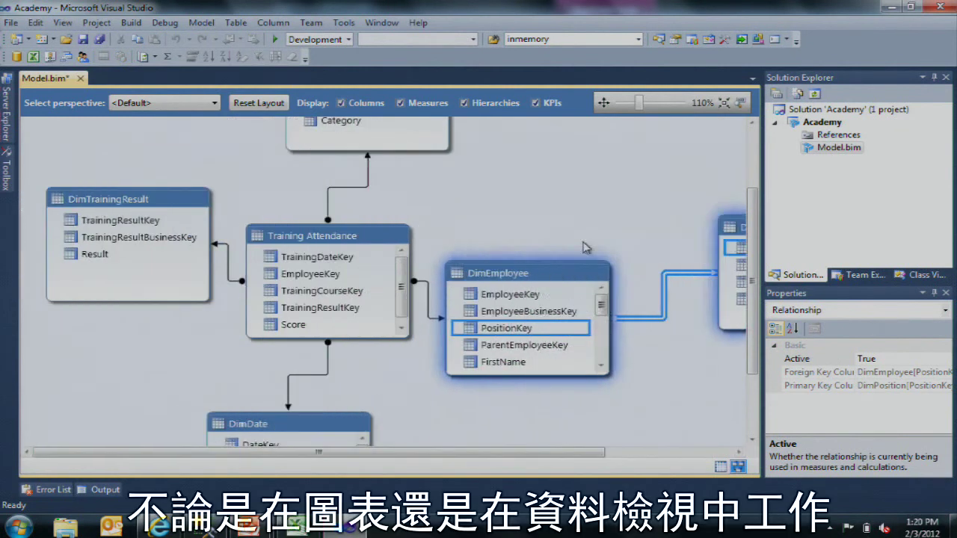
click(566, 264)
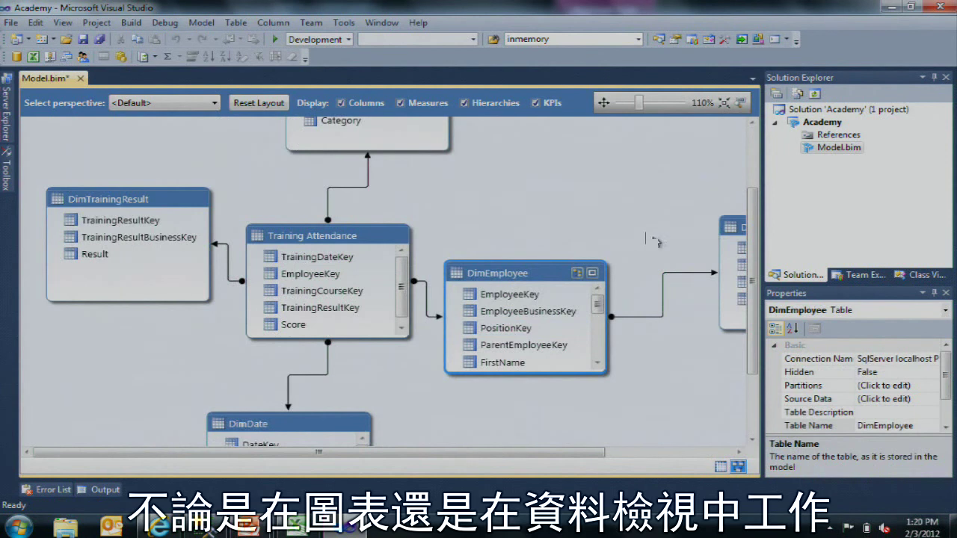
drag(820, 293, 823, 238)
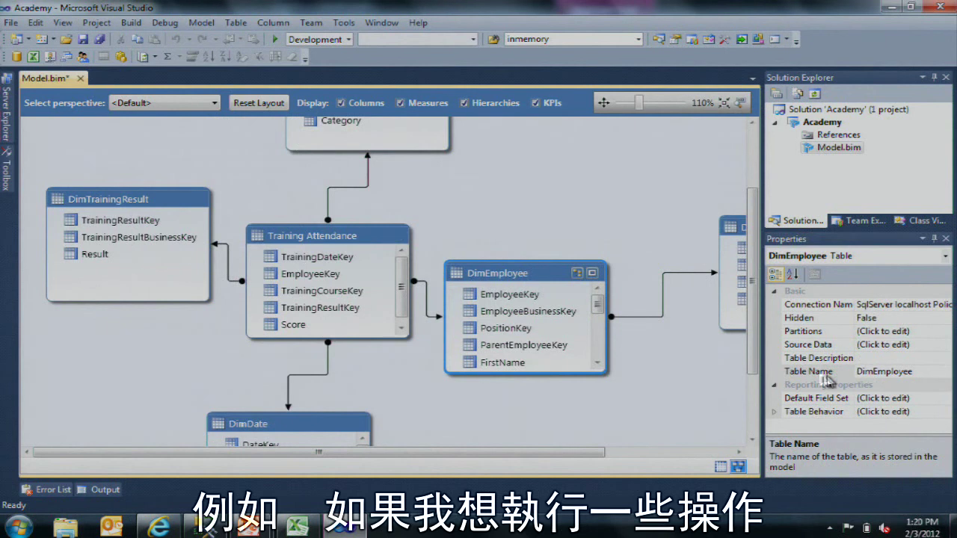
click(815, 373)
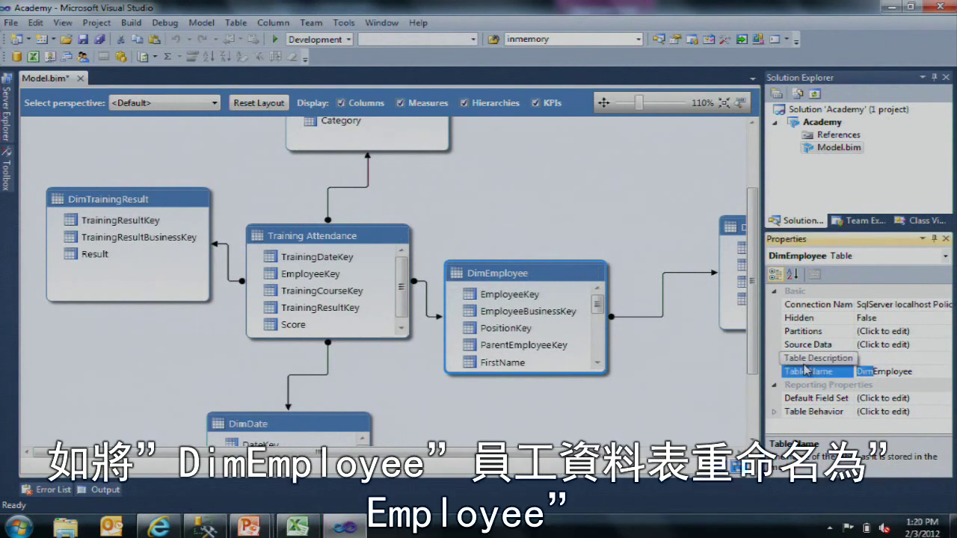
key(Delete)
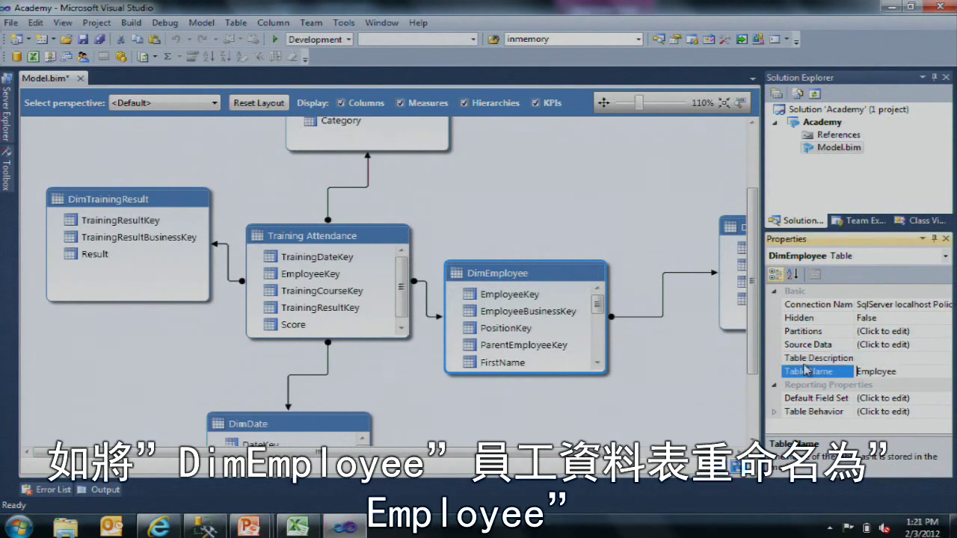
key(Return)
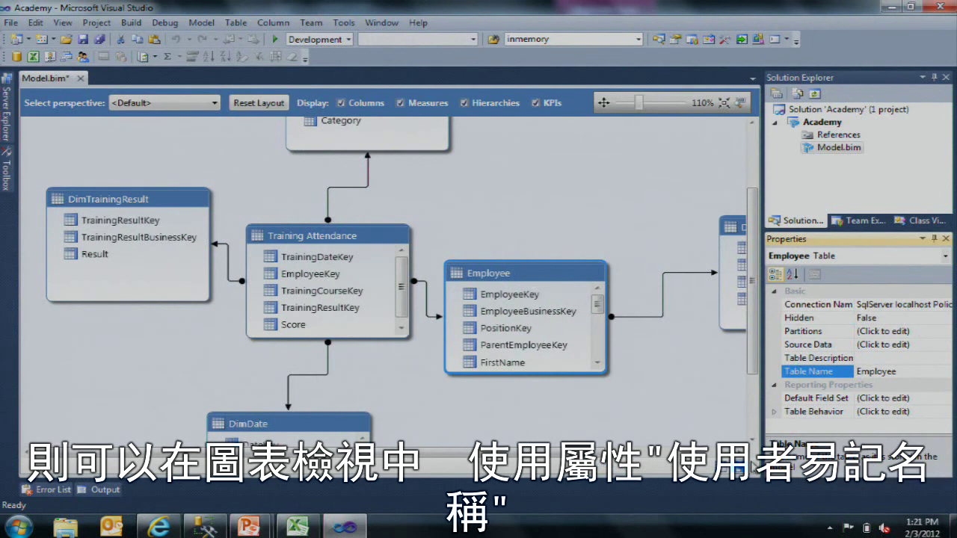
click(729, 471)
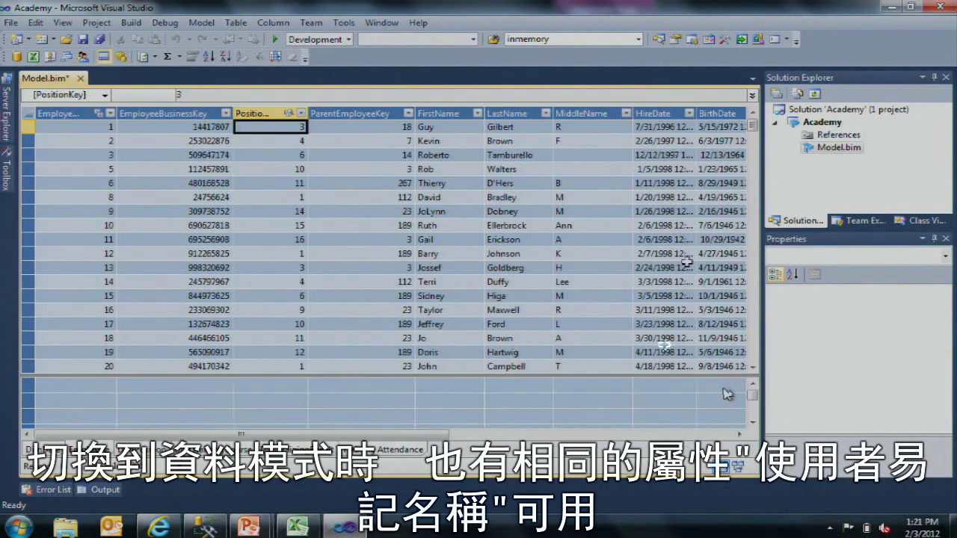
drag(391, 178, 391, 171)
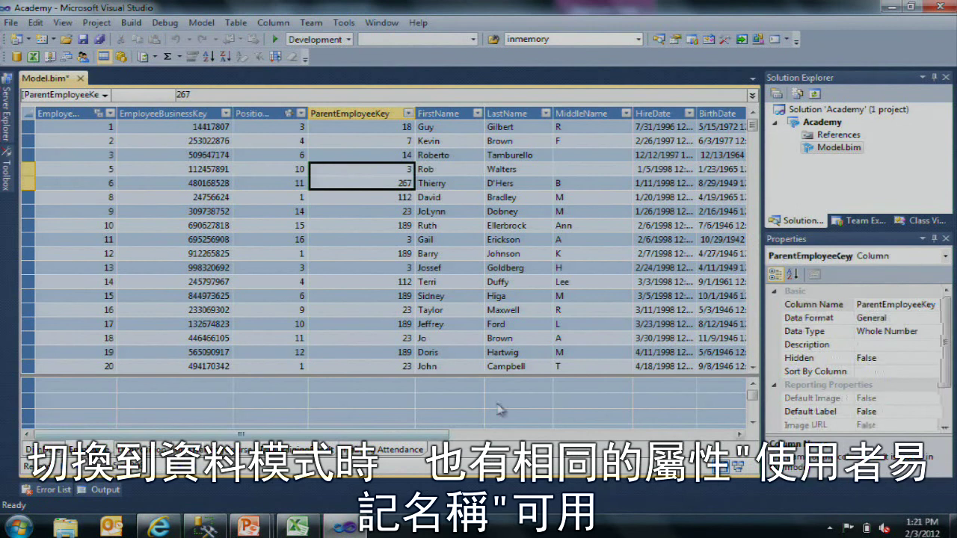
click(822, 358)
click(822, 372)
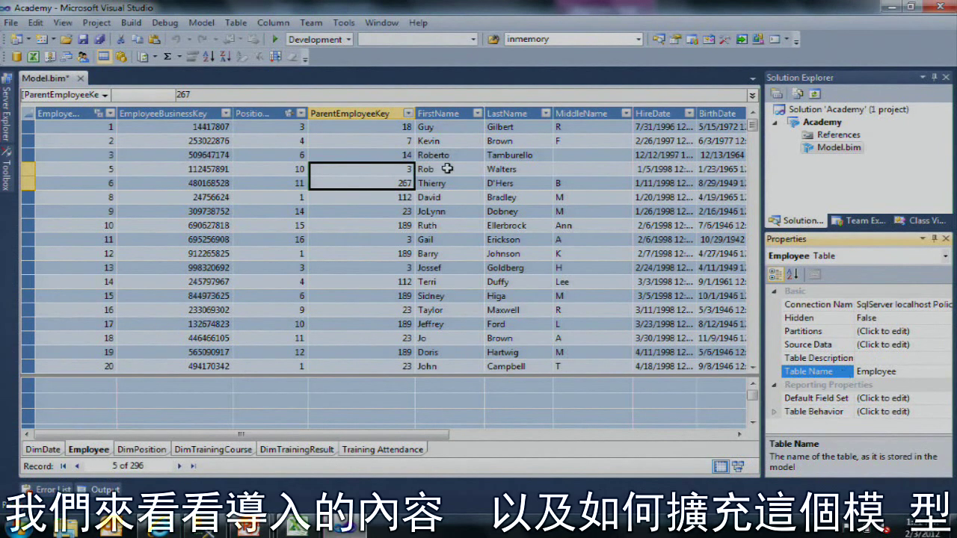
click(504, 169)
click(449, 168)
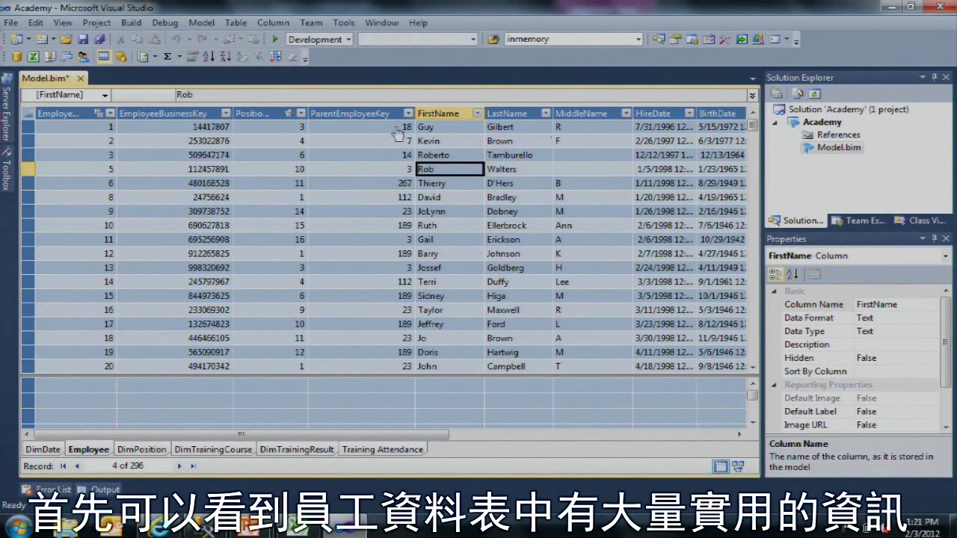
click(291, 143)
key(Left)
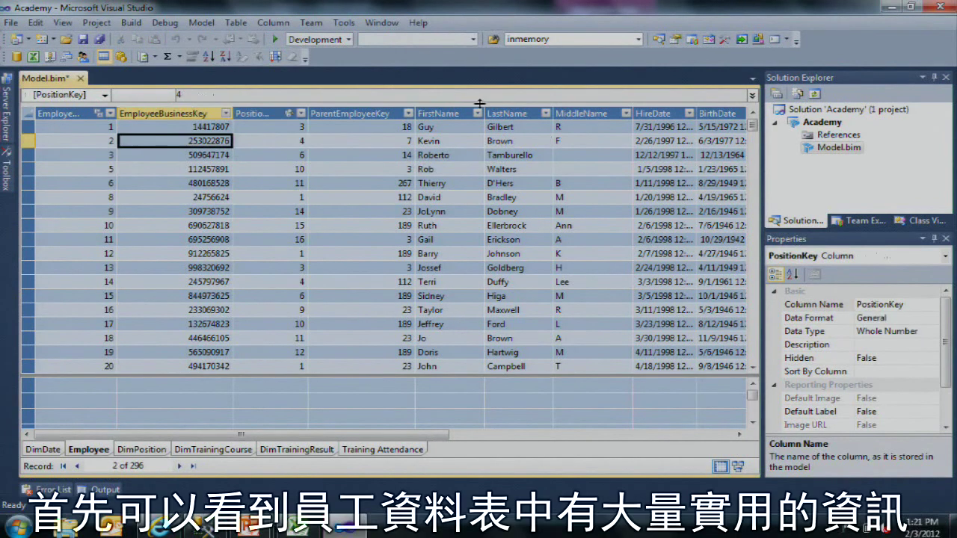
key(Right)
key(Right)
key(Right)
key(Right)
key(Right)
key(Right)
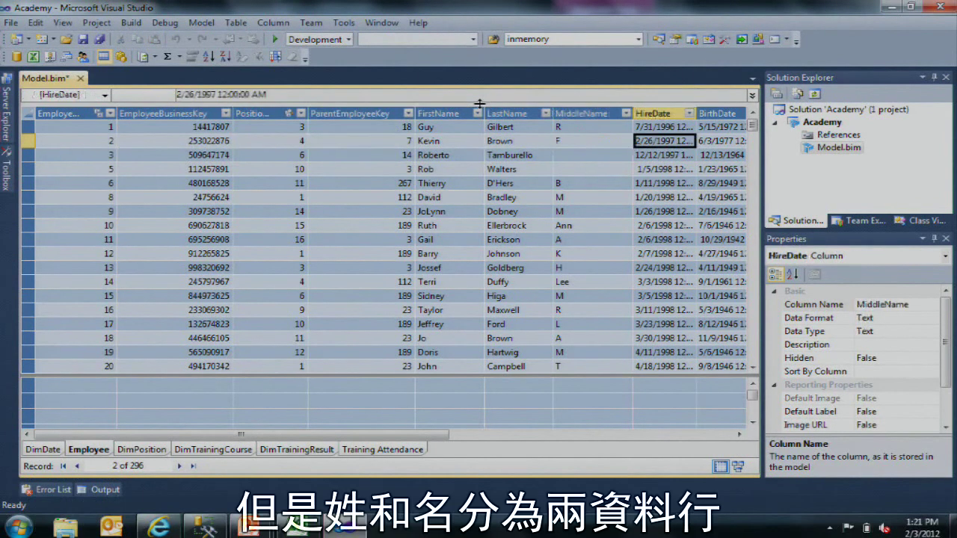
key(Left)
key(Left)
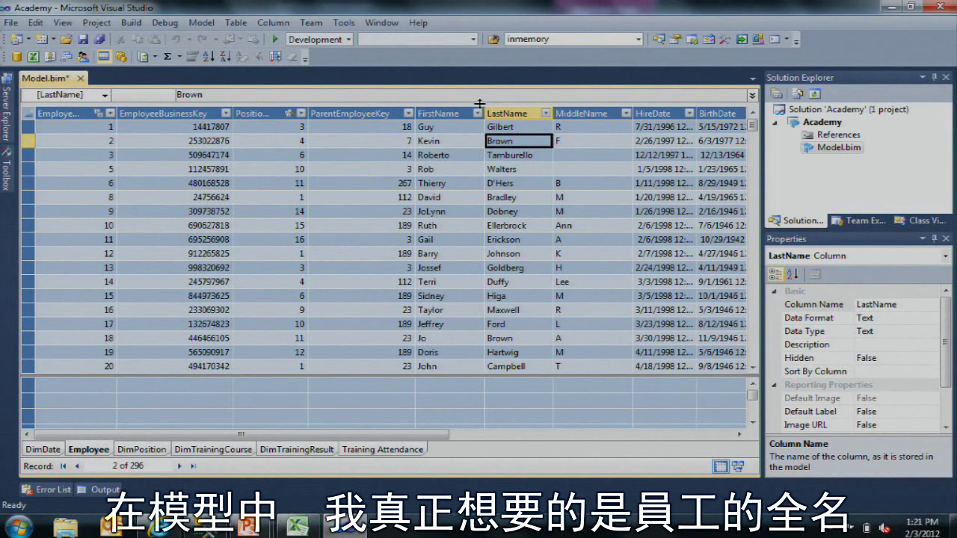
click(588, 114)
Step: Insert a column before MiddleName with formula =[FirstName]&" "&[LastName]
right_click(587, 114)
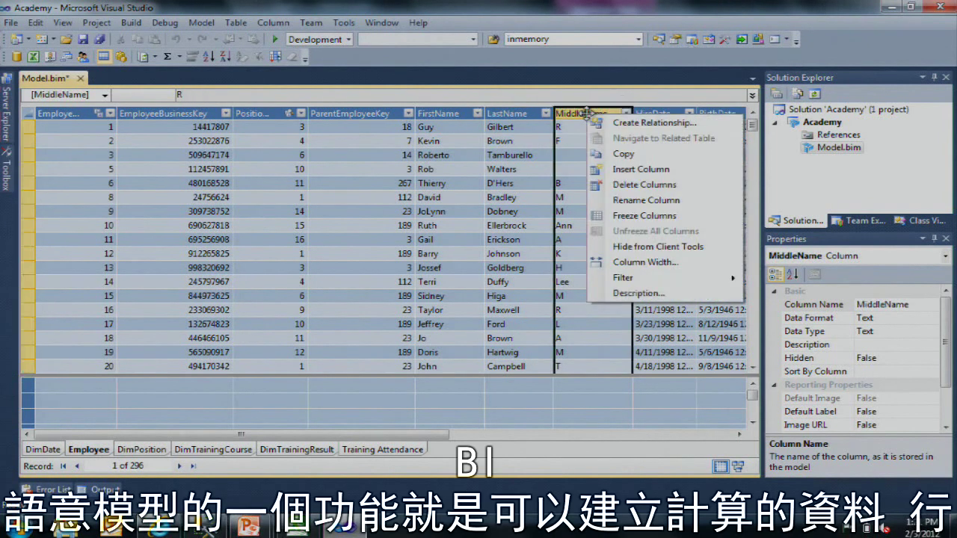
click(642, 170)
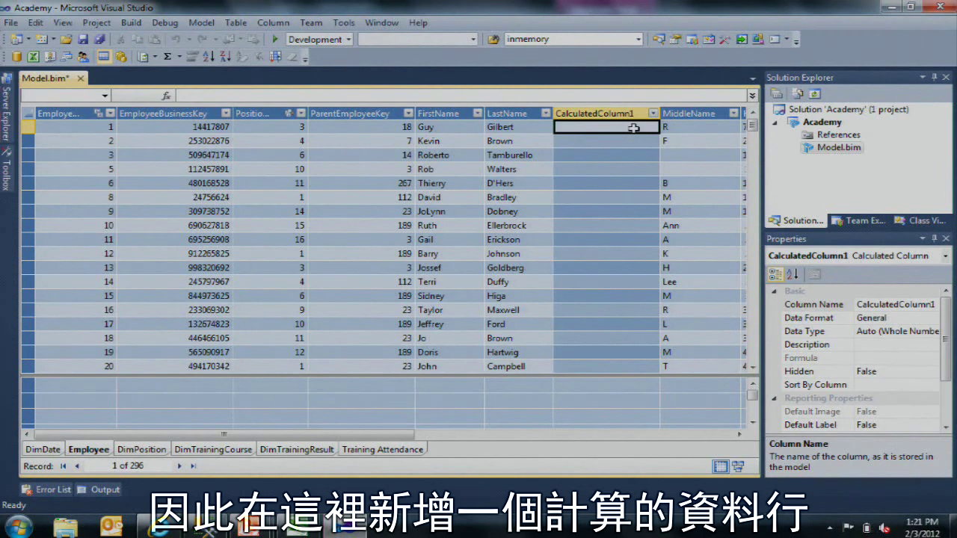
text(=)
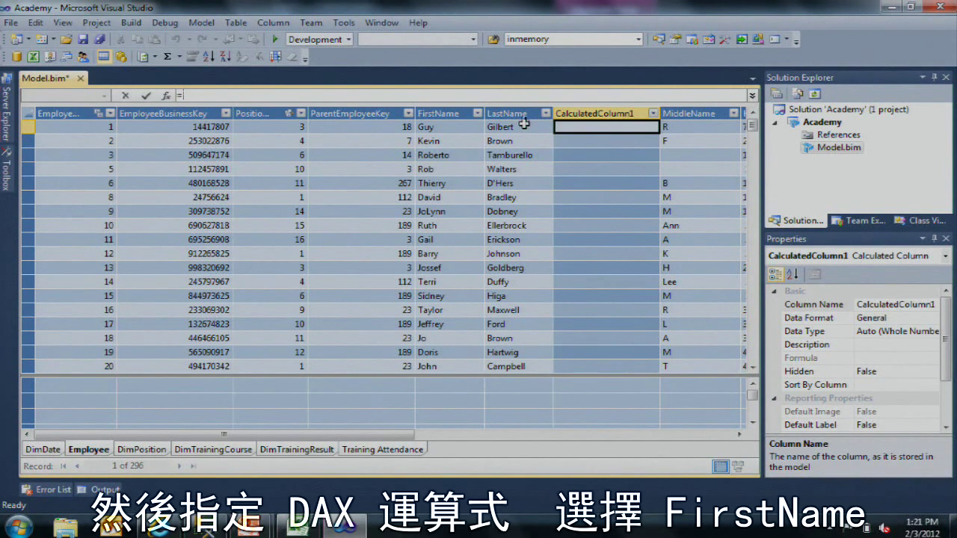
click(447, 128)
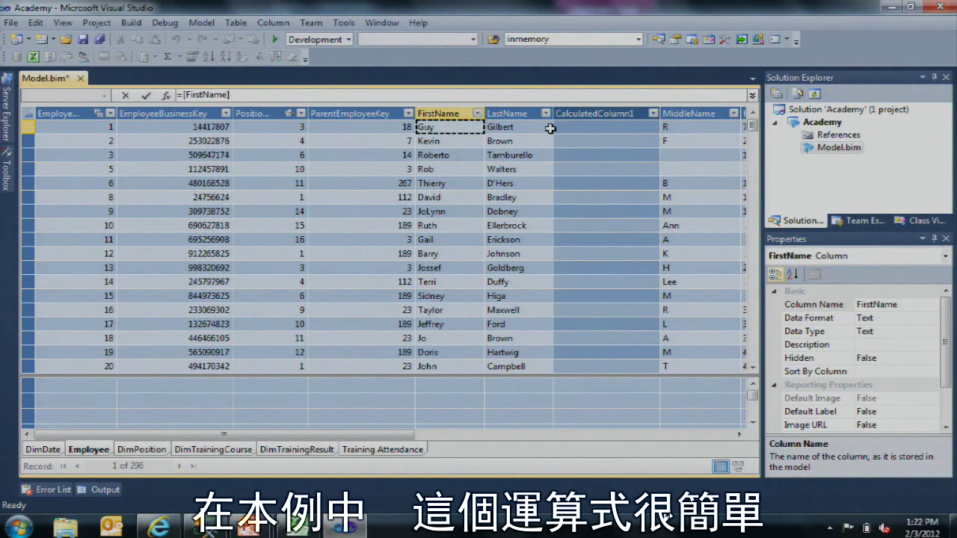
text(& " ")
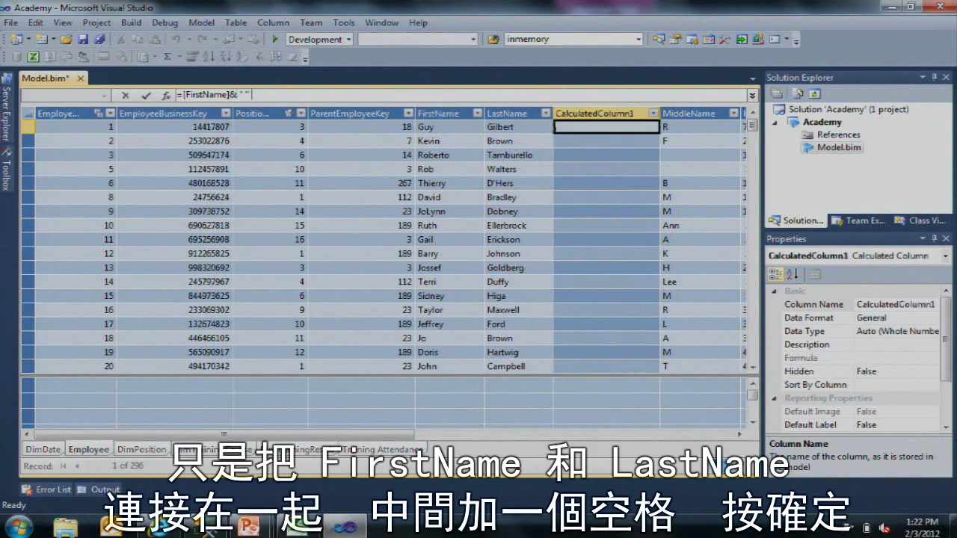
text( &)
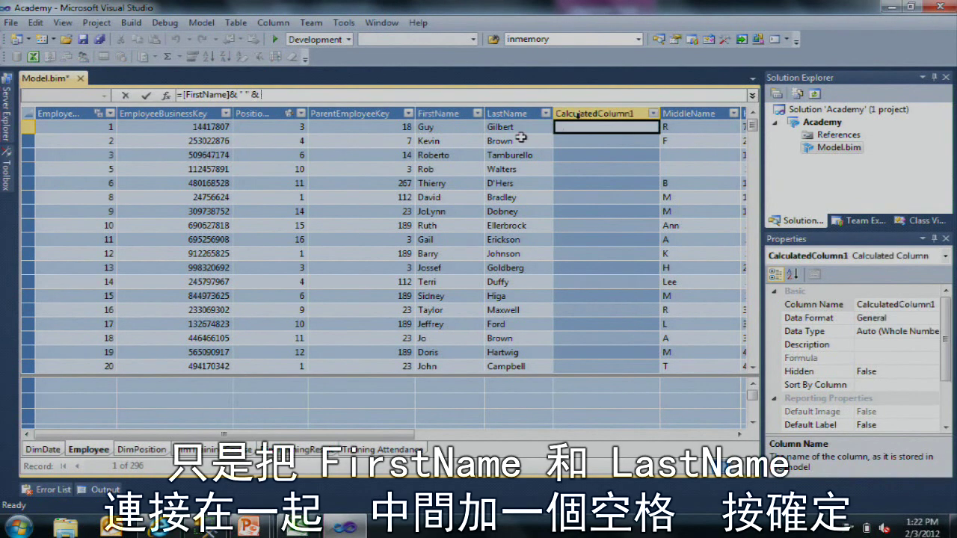
click(506, 133)
key(Return)
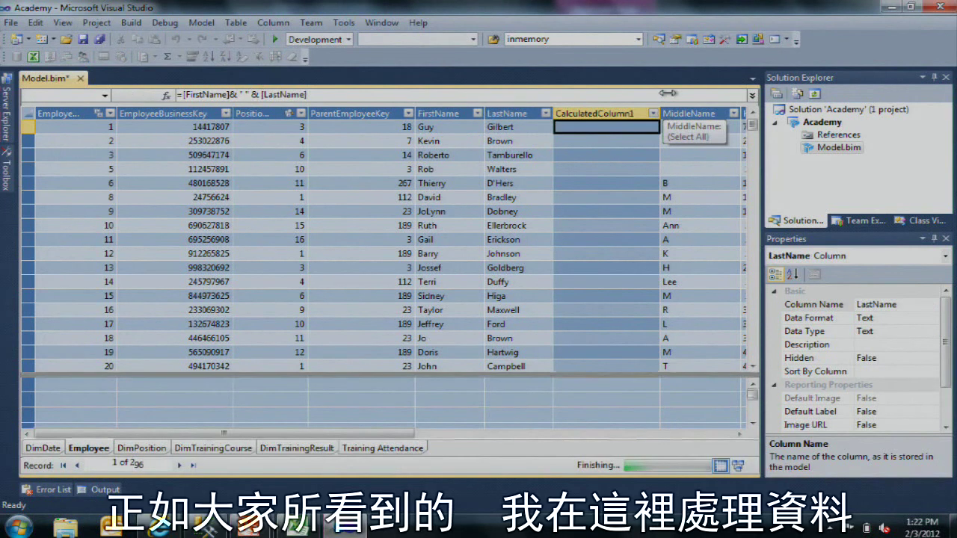
Step: Check several combined first and last names in the new calculated column
click(627, 183)
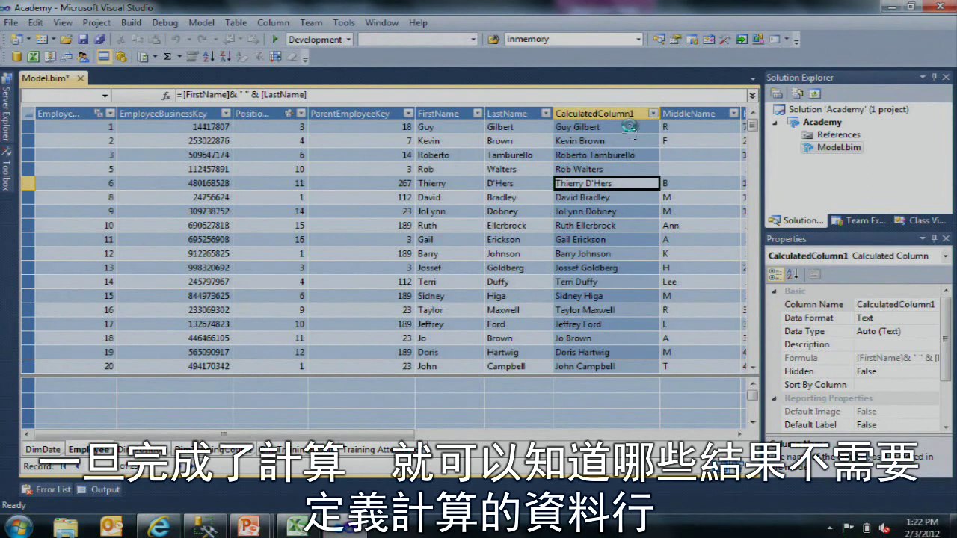
click(631, 129)
click(622, 241)
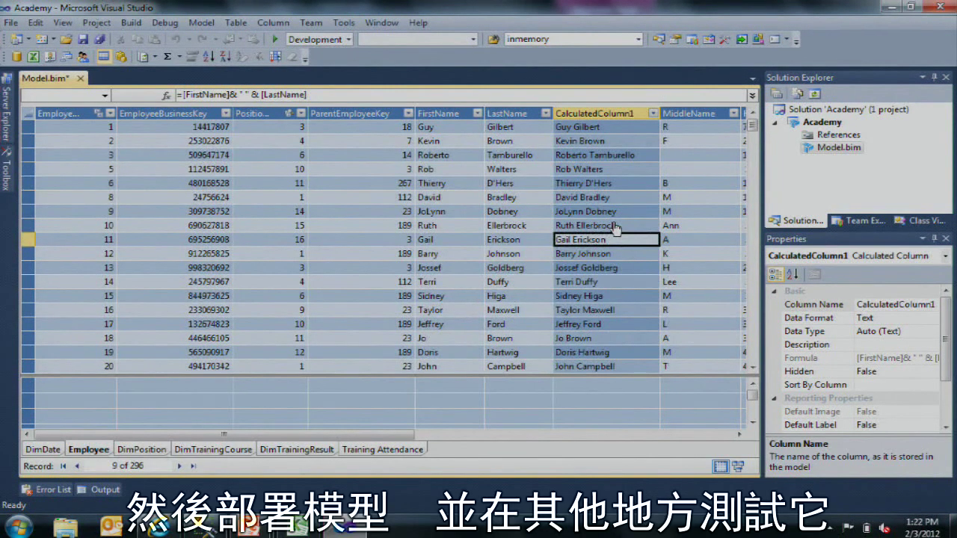
click(628, 129)
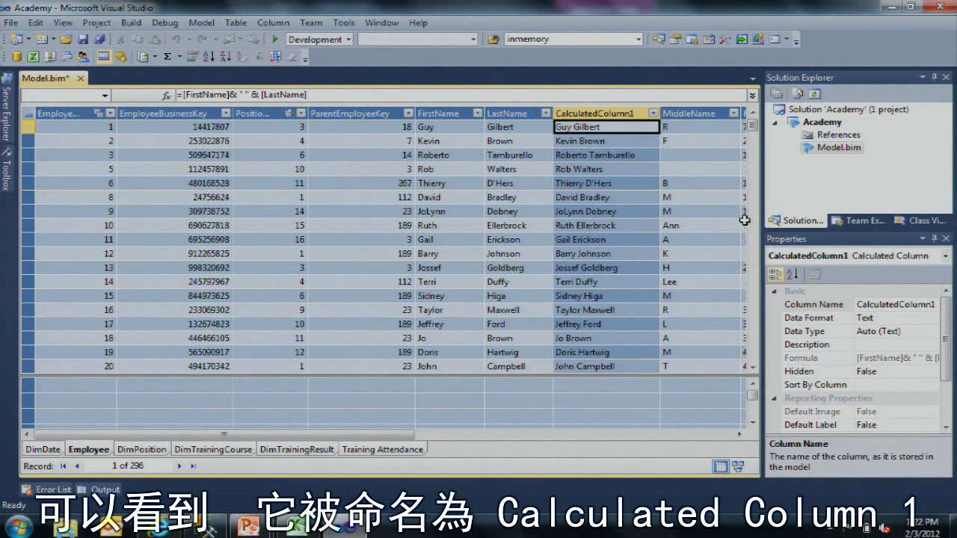
Step: Rename the calculated column to 'Full Name' in the Properties window
click(811, 307)
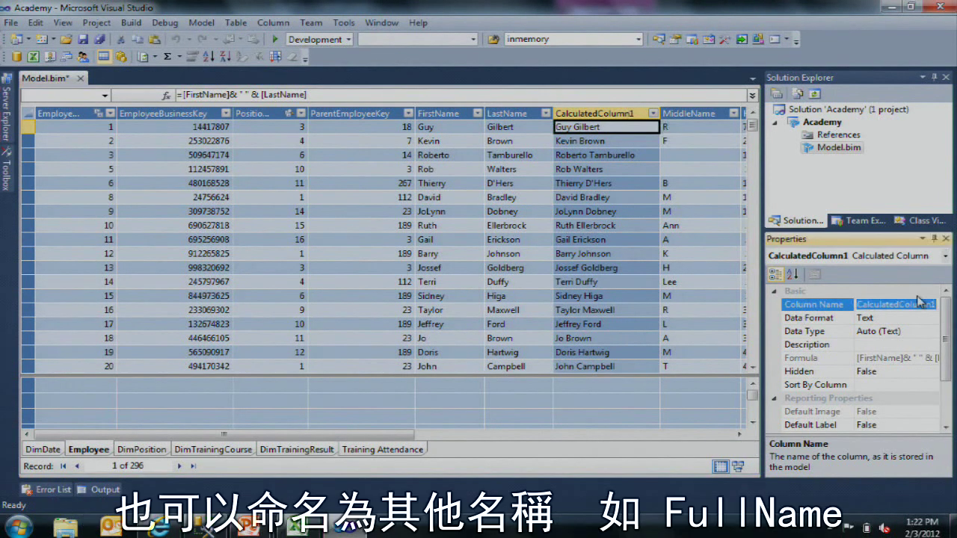
text(Full name)
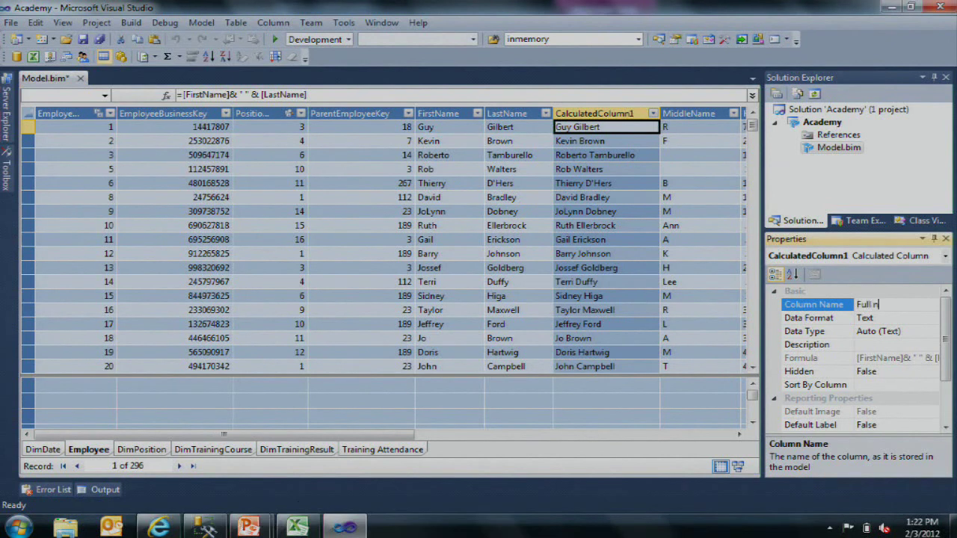
key(BackSpace)
key(BackSpace)
key(BackSpace)
key(BackSpace)
text(Name)
key(Return)
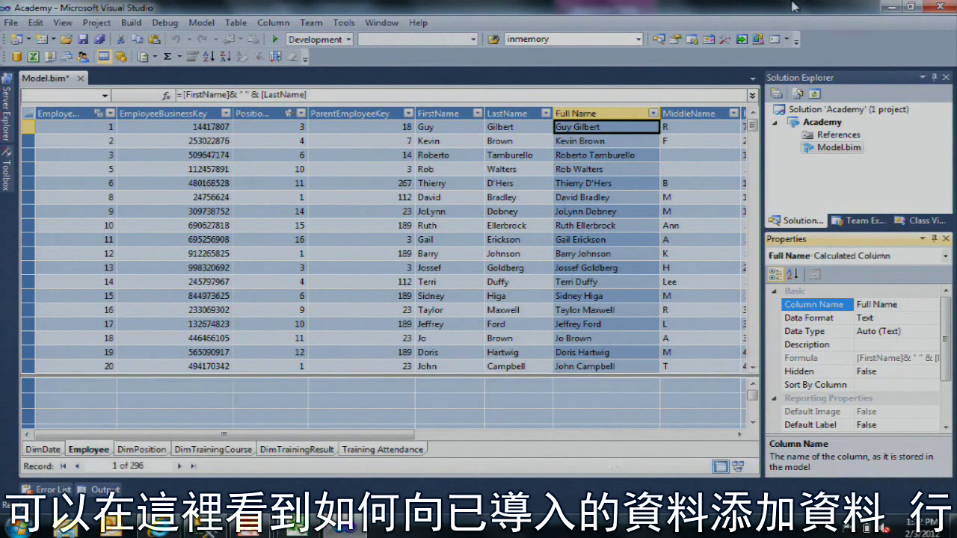
Step: Review the Full Name values against the MiddleName and LastName columns
click(605, 169)
key(Right)
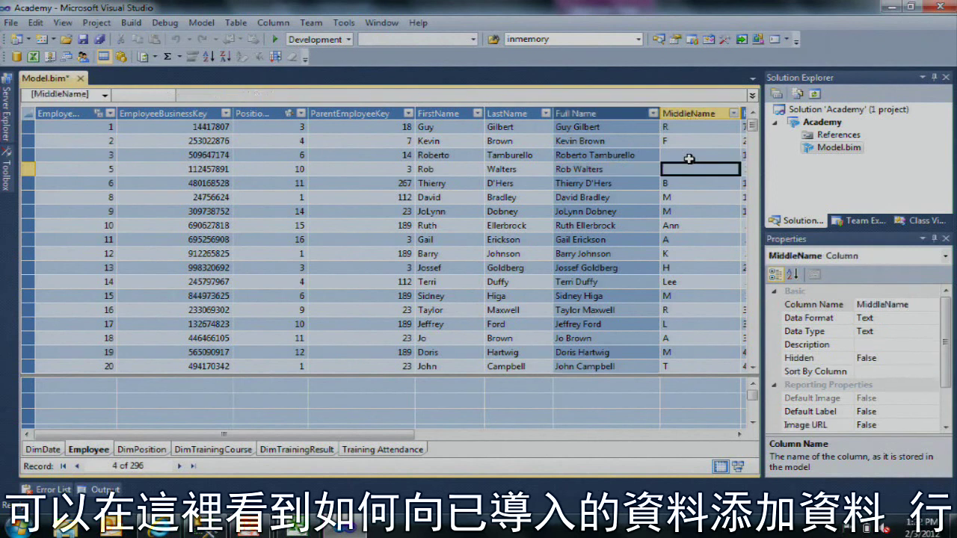
key(Left)
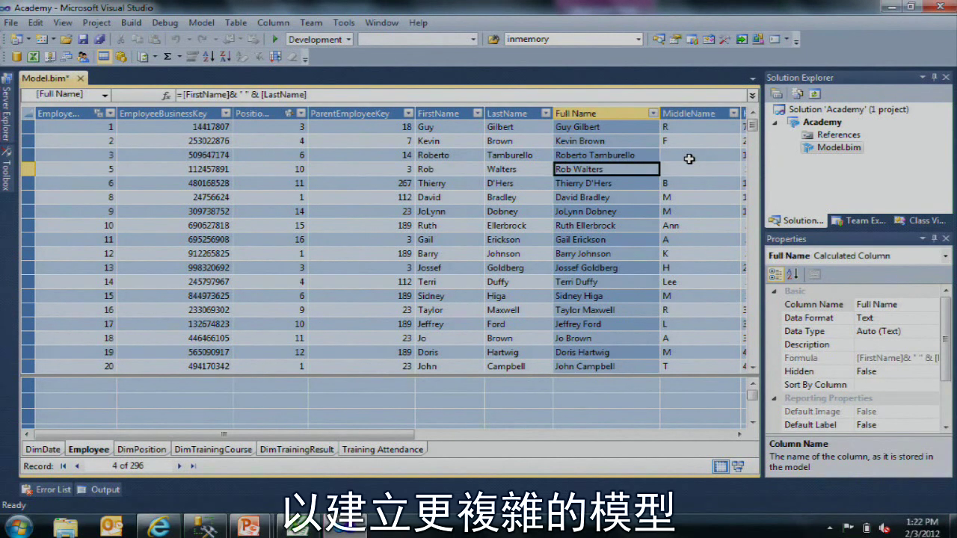
click(682, 158)
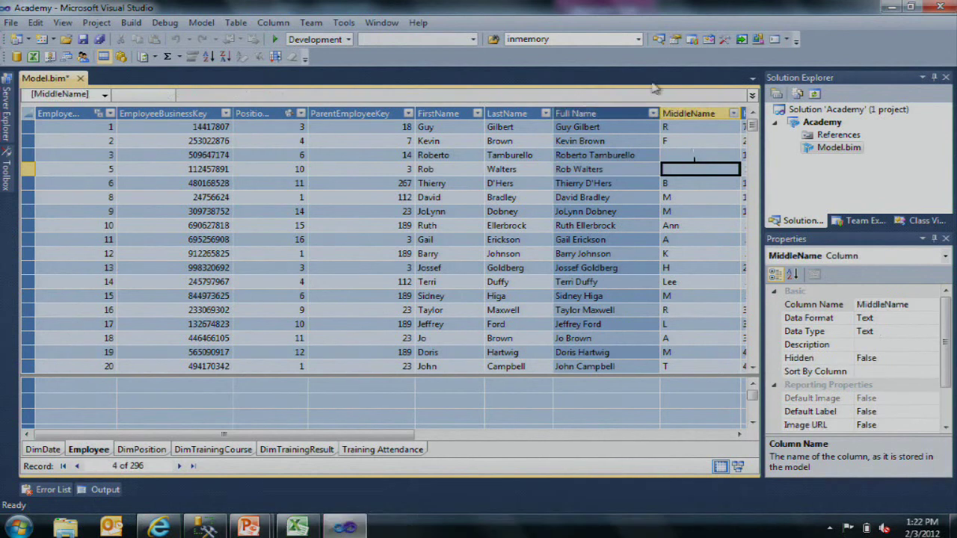
key(Left)
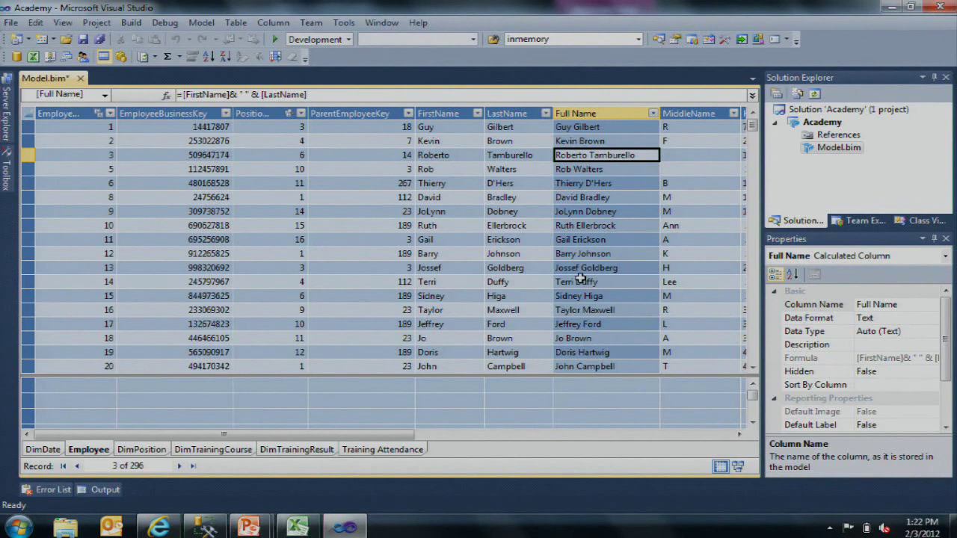
click(507, 210)
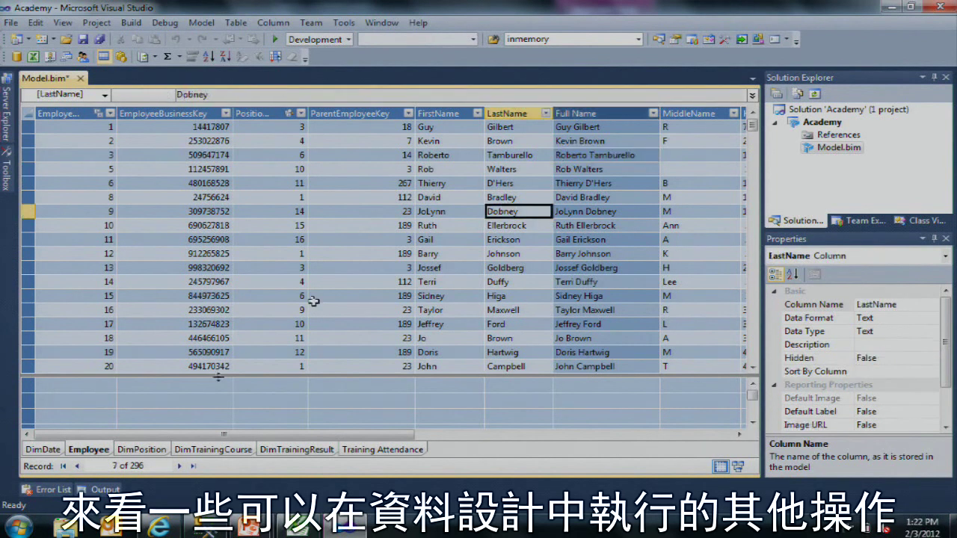
Step: Give DimDate's DateBusinessKey the Short Date format so values read like 1/1/2002
click(52, 449)
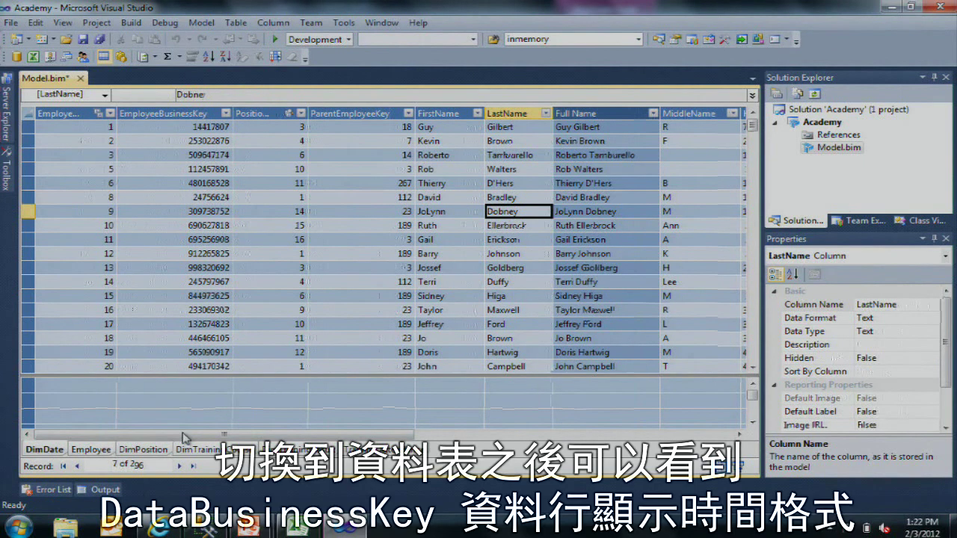
click(183, 140)
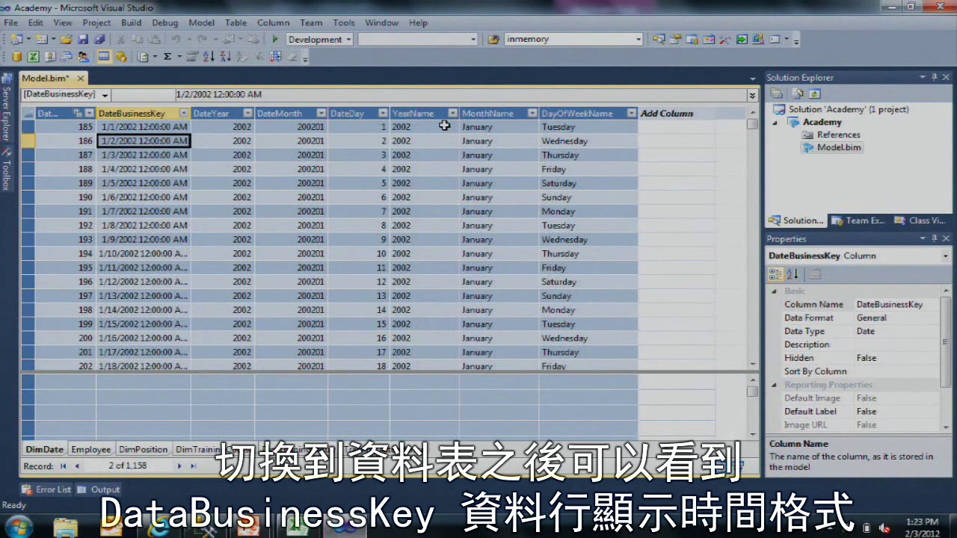
scroll(157, 197, down, 5)
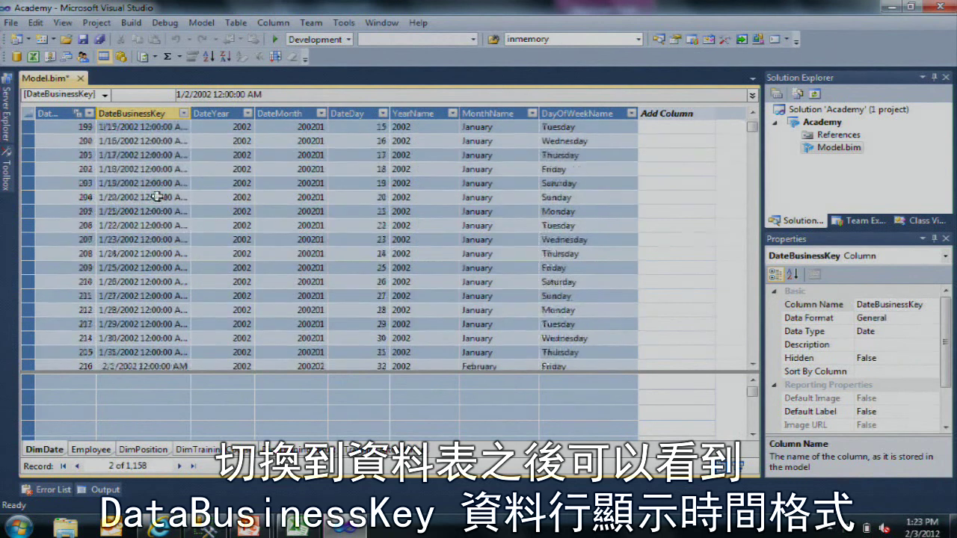
scroll(157, 197, up, 5)
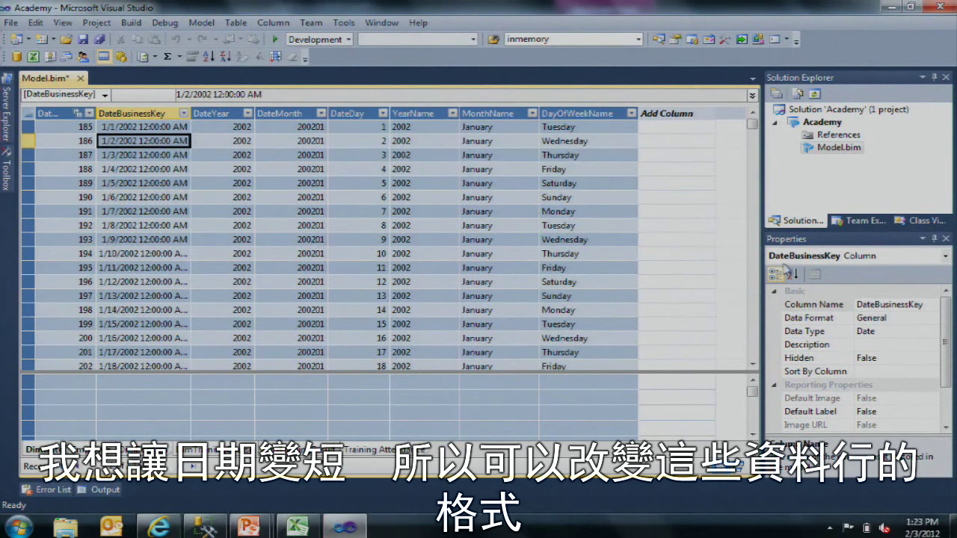
click(933, 317)
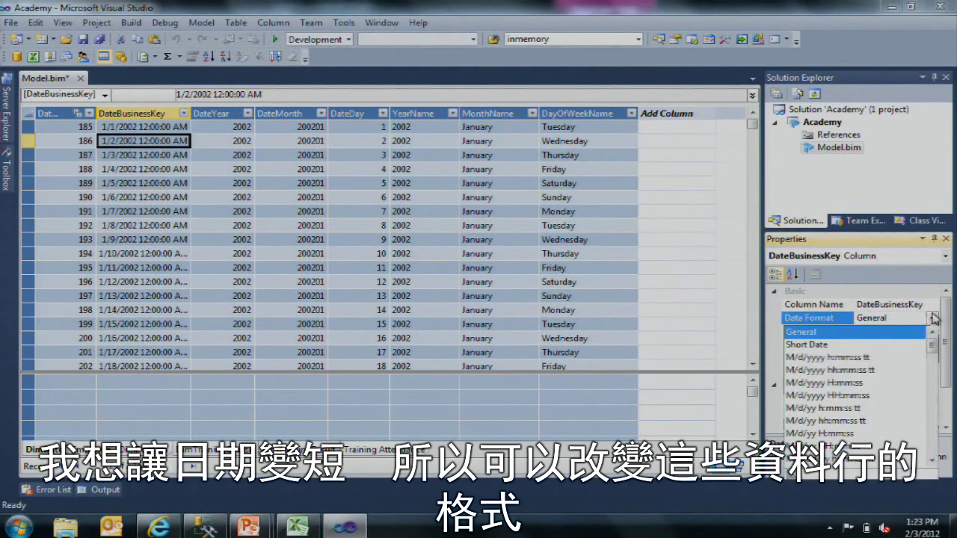
click(858, 347)
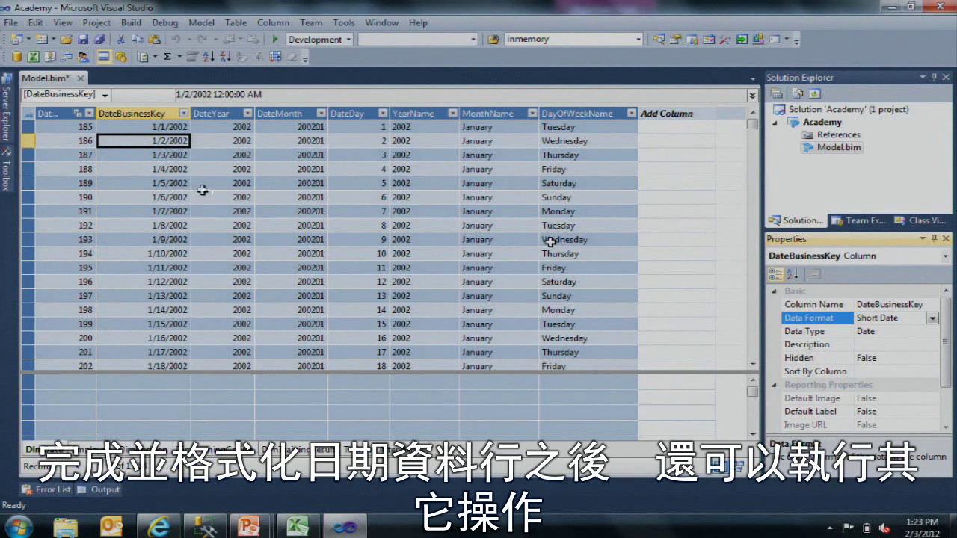
click(292, 112)
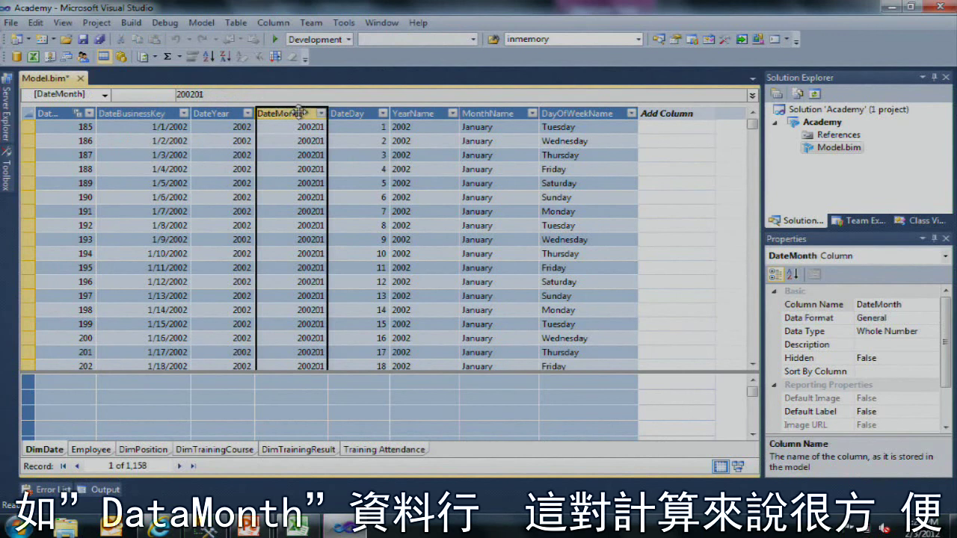
Step: Hide DimDate's DateMonth column from client tools and confirm it shows as hidden
right_click(305, 113)
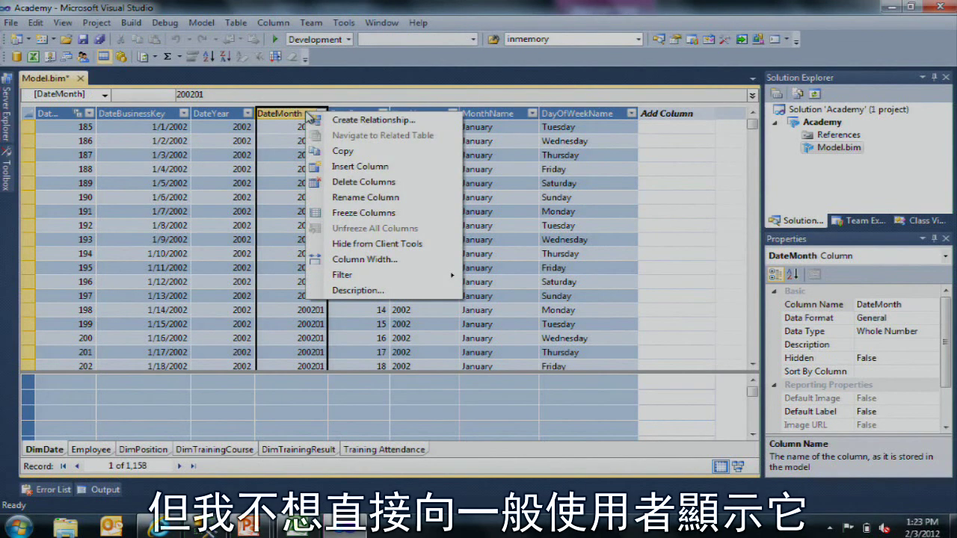
click(385, 245)
click(378, 225)
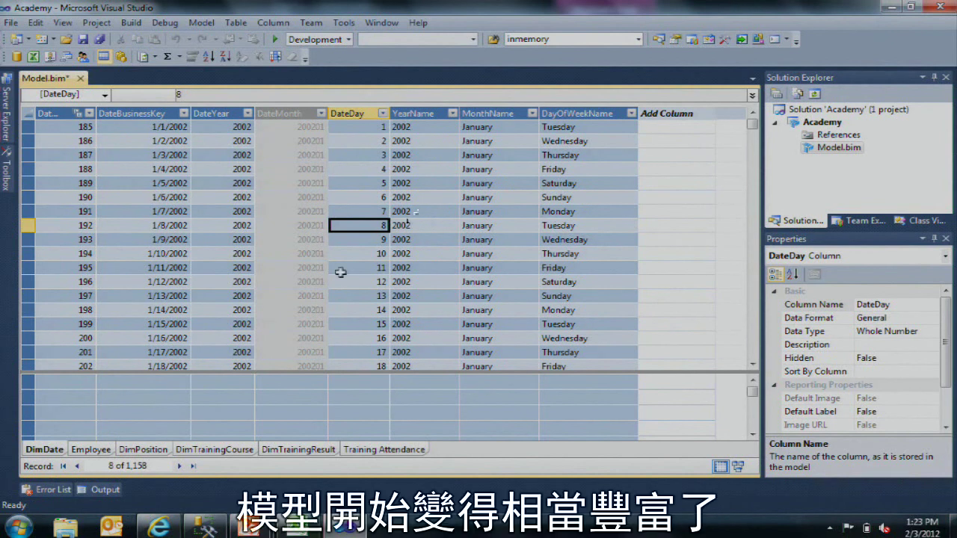
drag(378, 373, 379, 345)
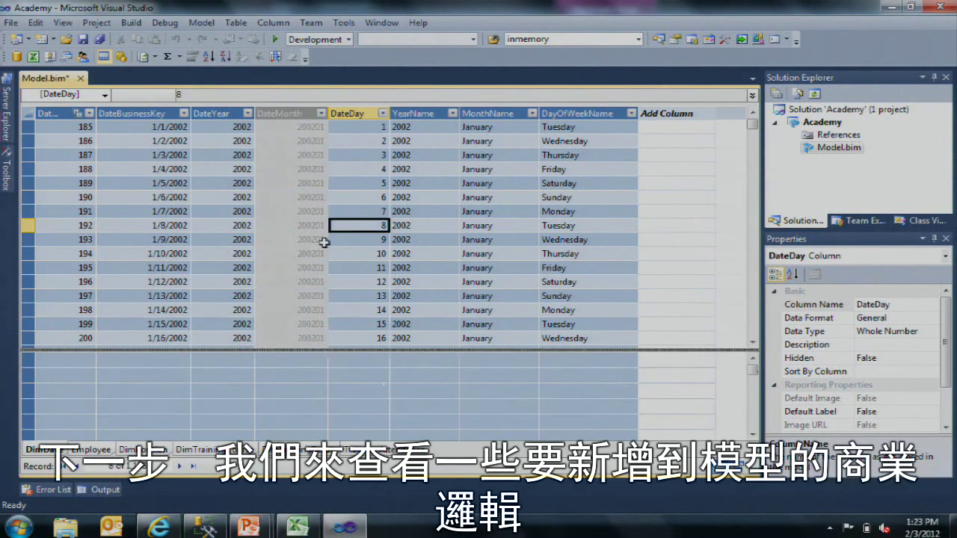
click(299, 241)
scroll(310, 262, down, 6)
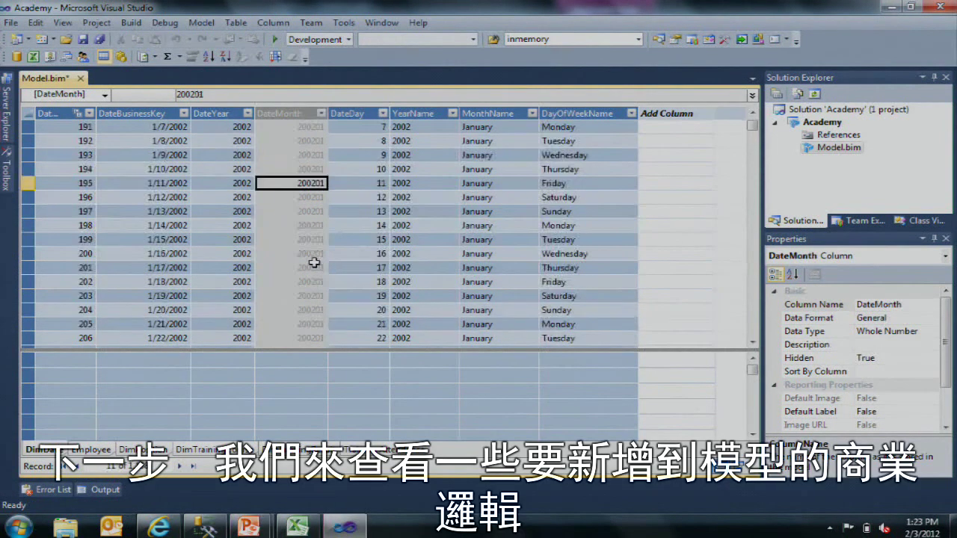
scroll(315, 264, up, 5)
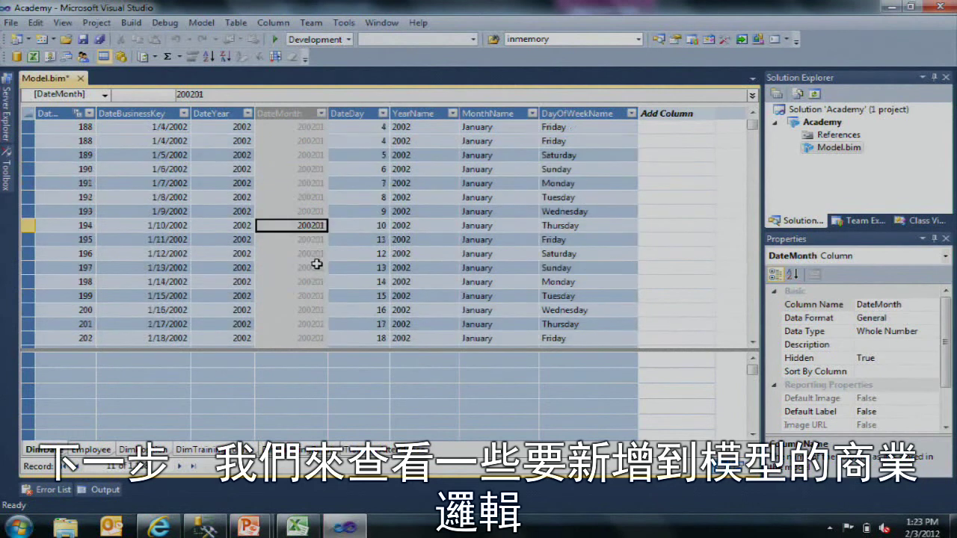
Step: Switch to the Training Attendance table and inspect the values in row 611
click(405, 451)
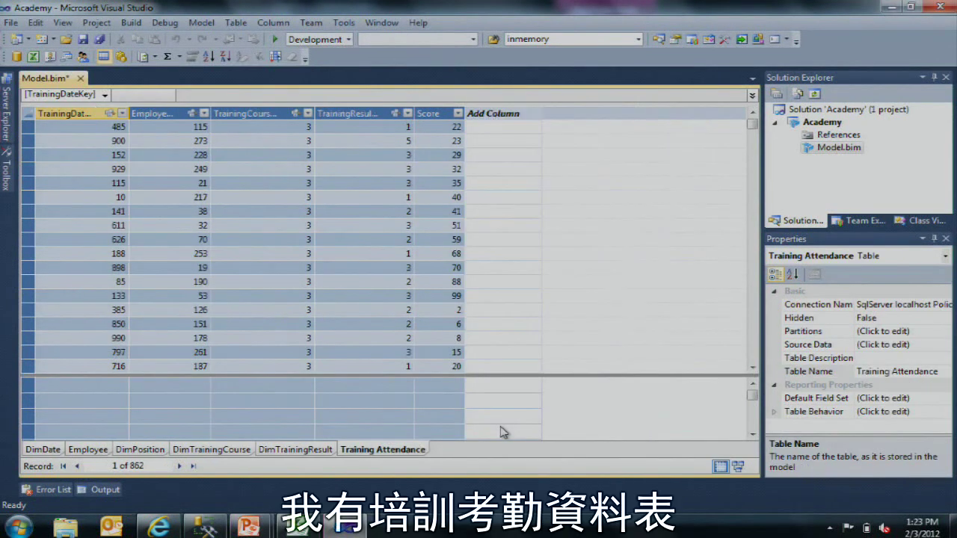
click(378, 196)
click(399, 225)
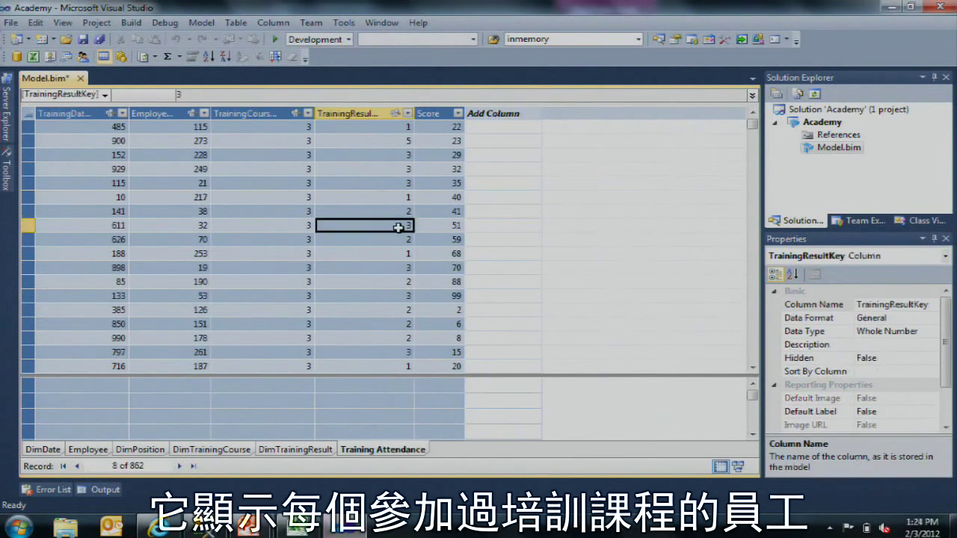
key(Left)
key(Left)
key(Left)
click(399, 225)
key(Right)
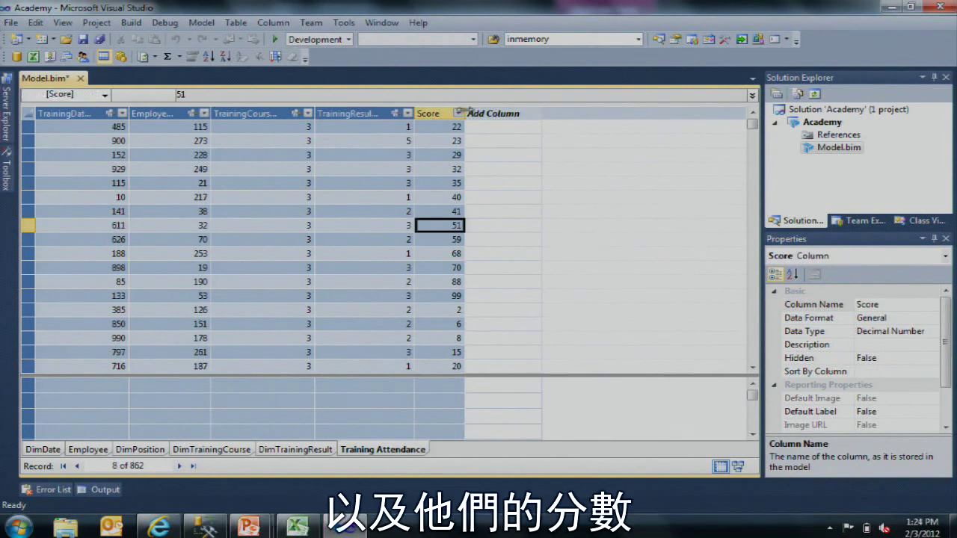
Step: Widen the Score column and enlarge the measure grid beneath it
drag(465, 113, 533, 113)
click(501, 115)
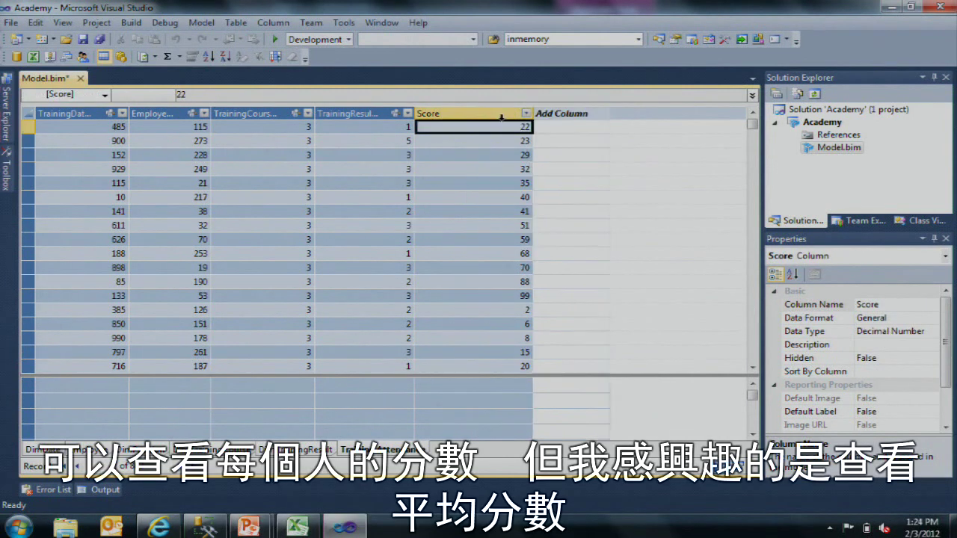
click(444, 389)
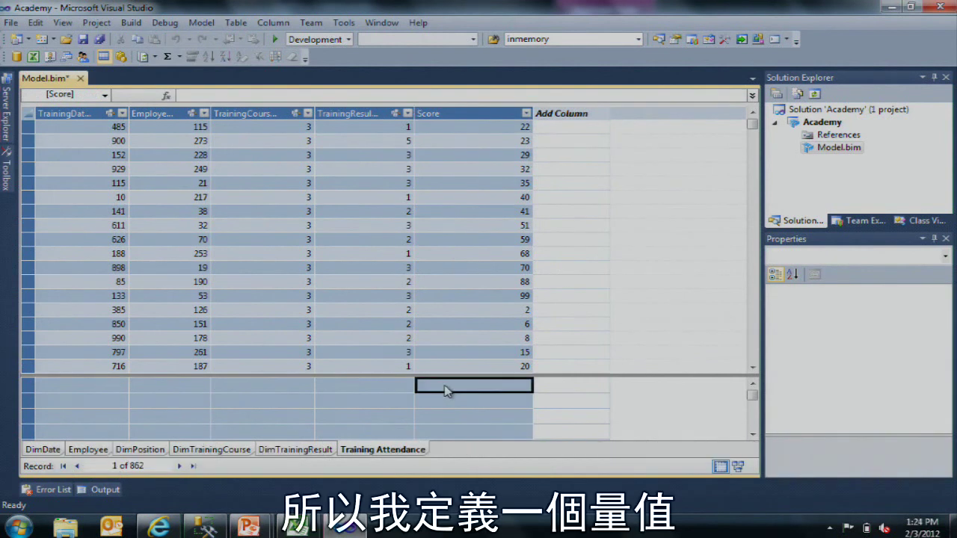
drag(456, 375, 454, 345)
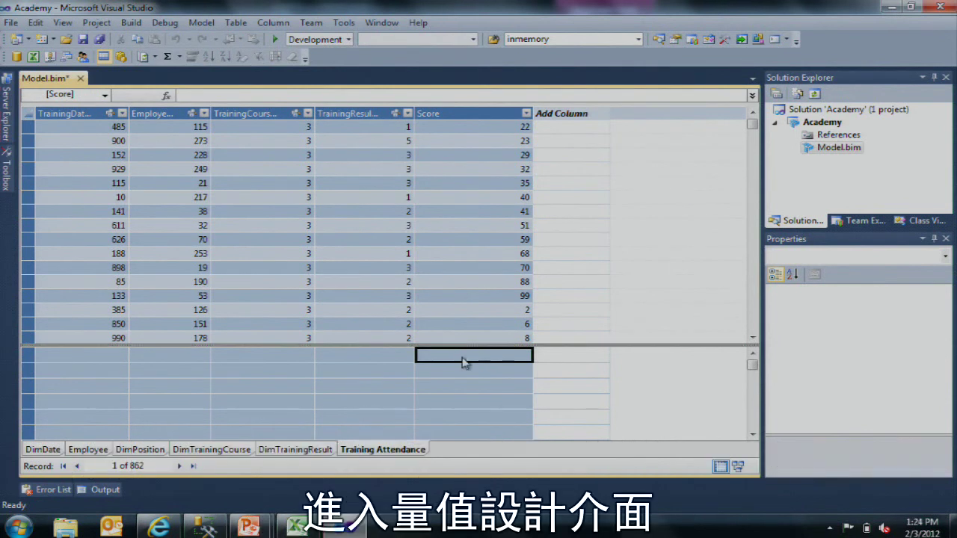
Step: Replace the started MAX formula with AVERAGE([Score]), giving Measure 1 = 49.1925754060325
text(=)
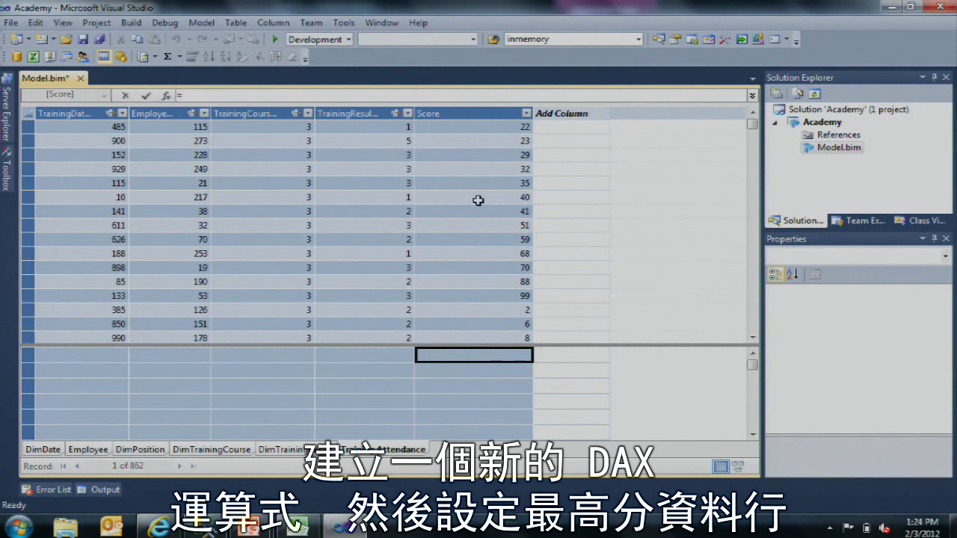
text(MAX()
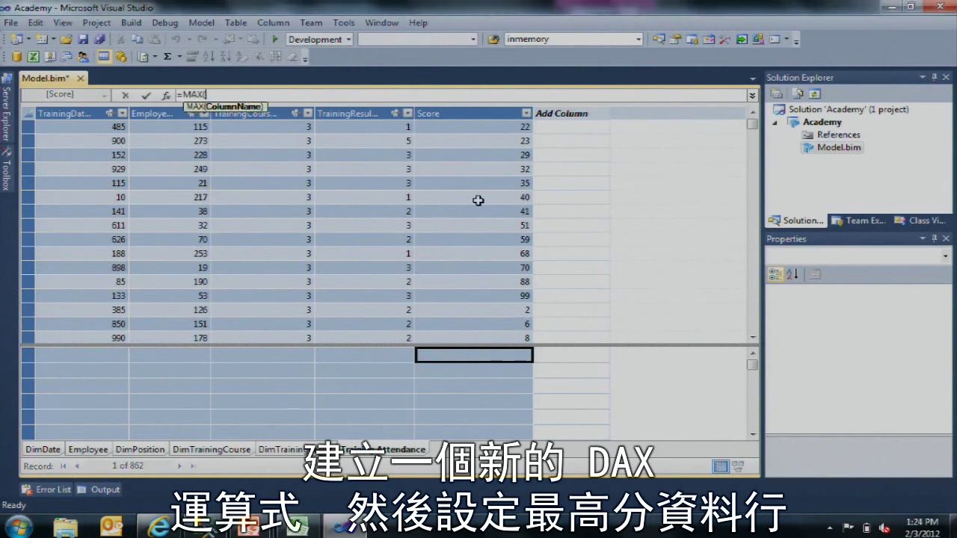
click(477, 201)
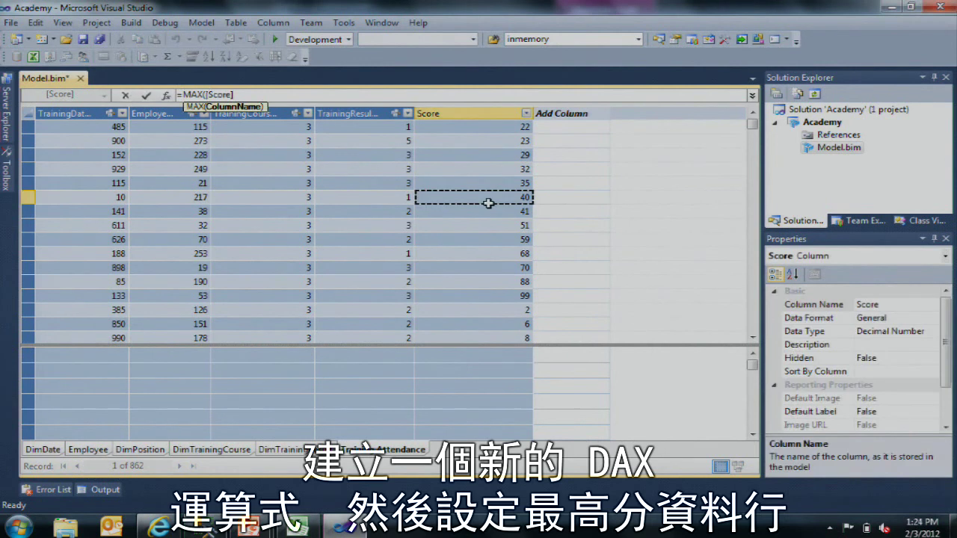
key(BackSpace)
key(BackSpace)
key(BackSpace)
key(BackSpace)
key(BackSpace)
key(BackSpace)
key(BackSpace)
key(BackSpace)
key(BackSpace)
key(BackSpace)
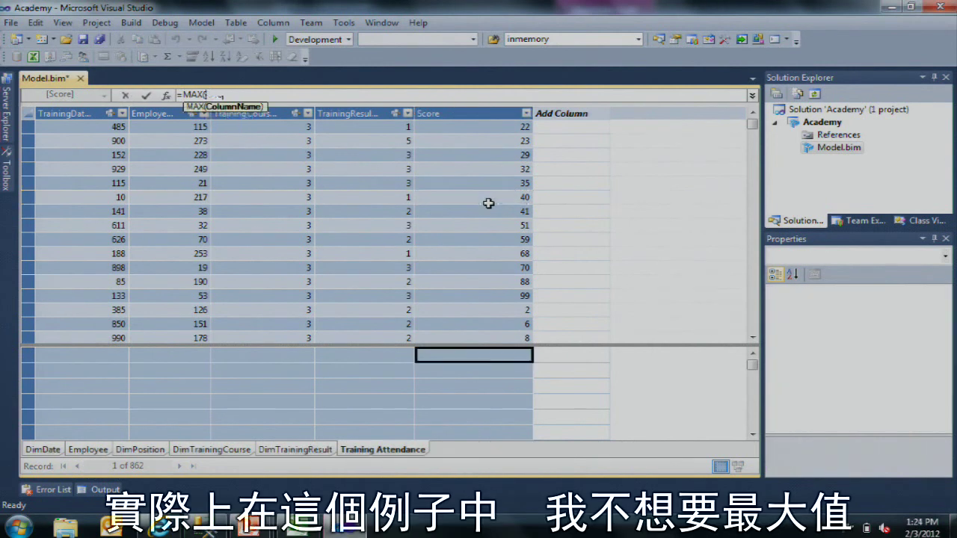
key(BackSpace)
text(AV)
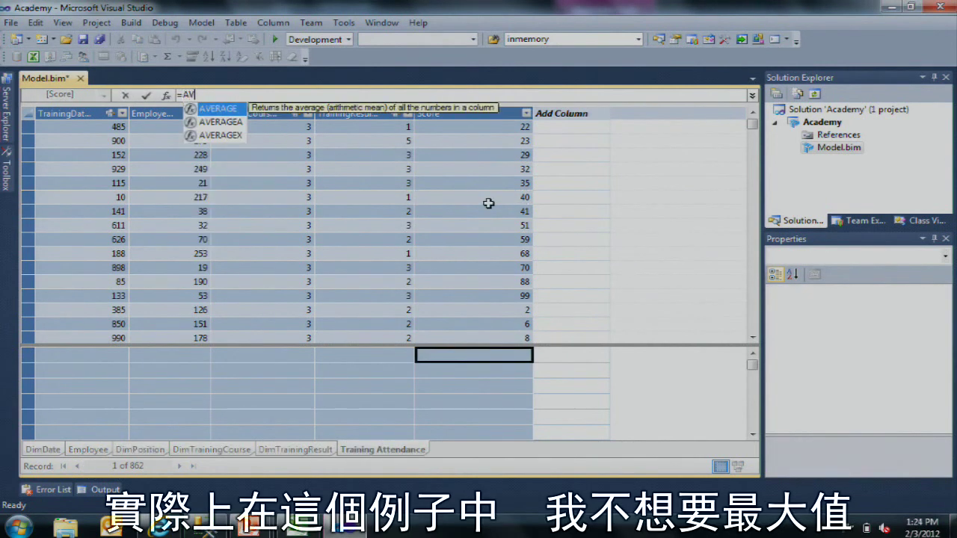
key(Tab)
click(488, 203)
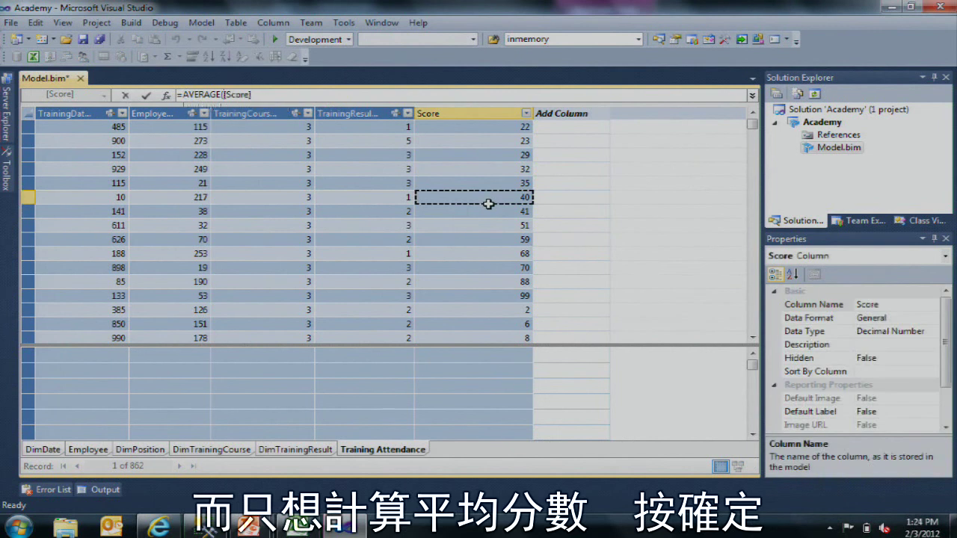
text())
key(Return)
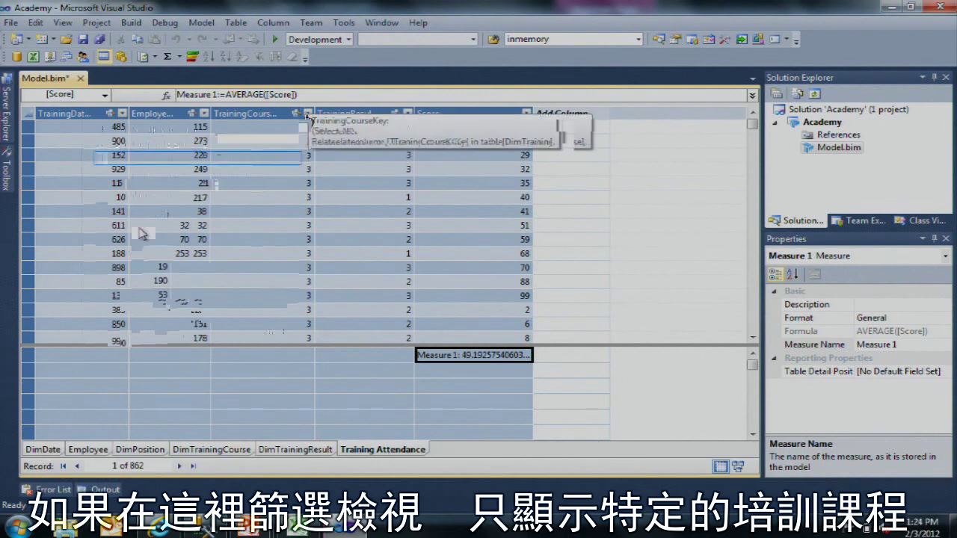
Step: Filter to TrainingCourseKey 1 (169 rows) and check Measure 1 recalculates to 49.2011834319527
click(307, 113)
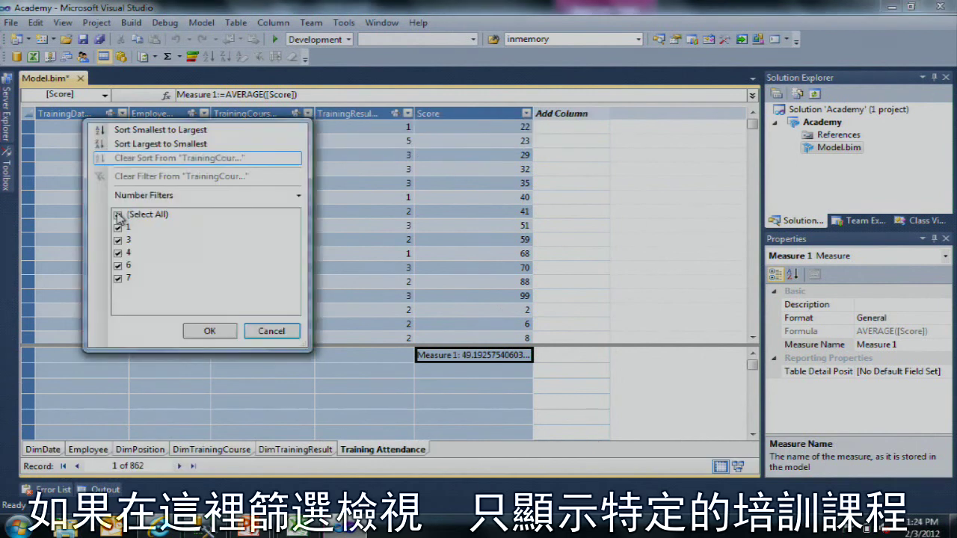
click(209, 331)
click(473, 357)
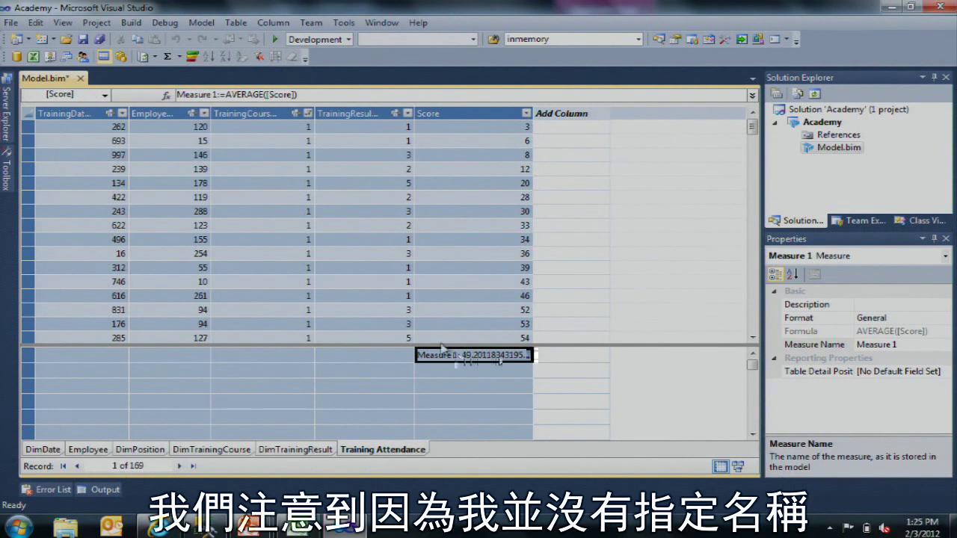
Step: Rename Measure 1 to Avg Score through its Measure Name property
click(214, 95)
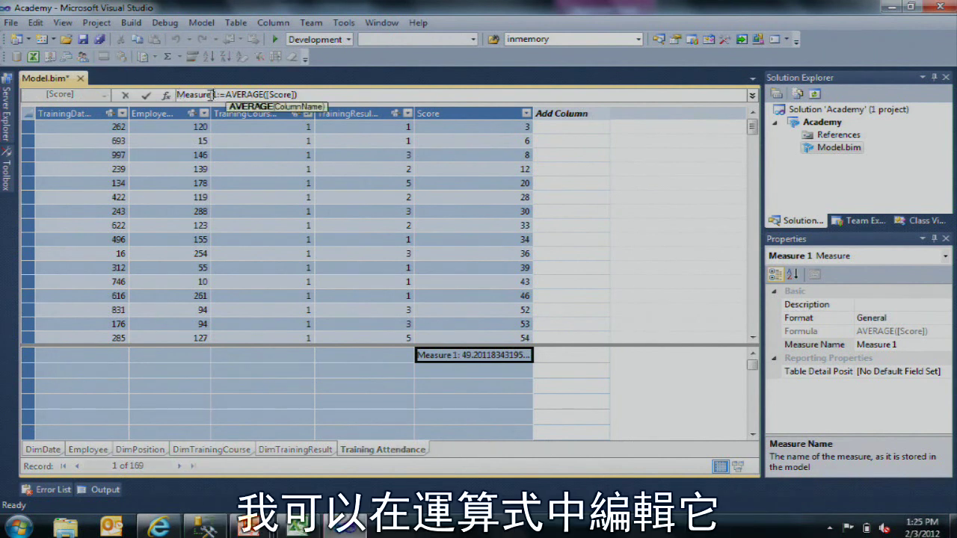
drag(213, 95, 147, 88)
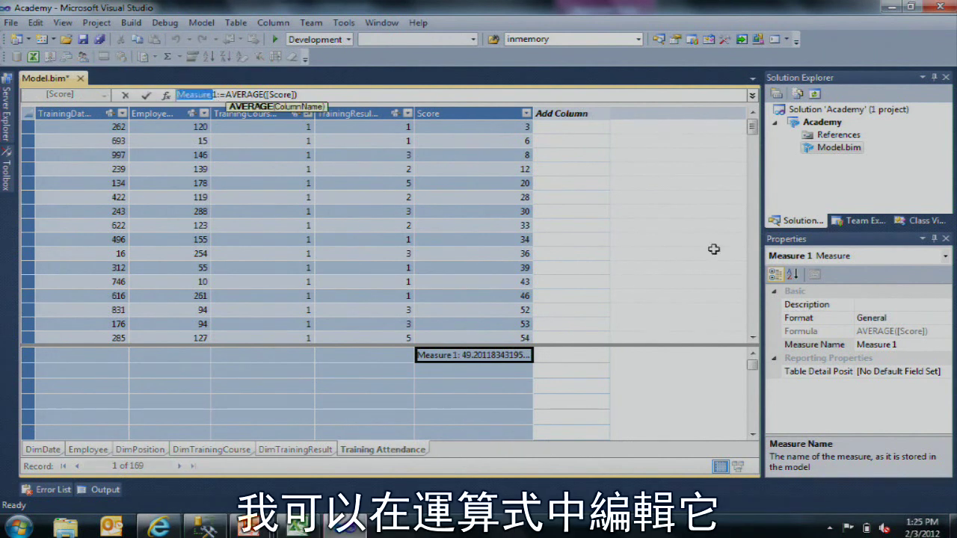
click(841, 319)
click(838, 345)
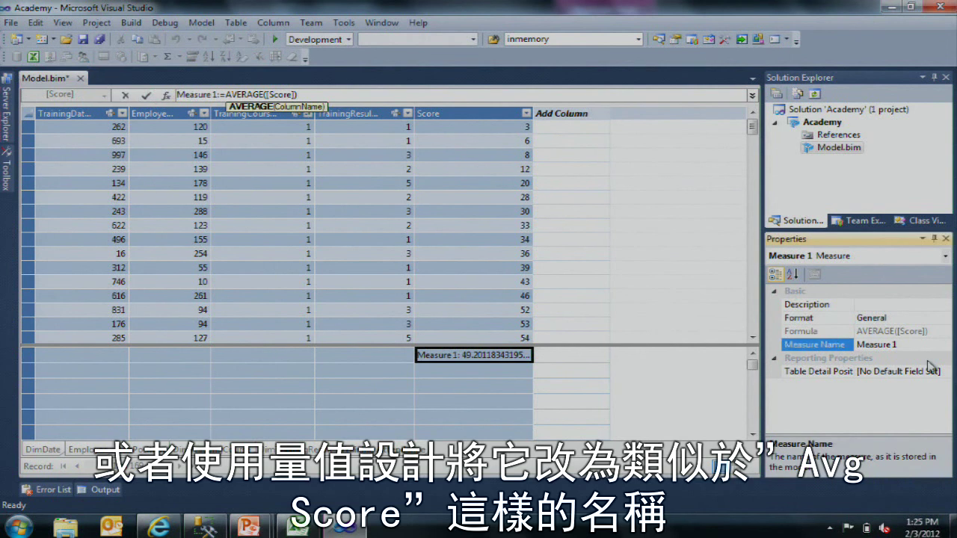
double_click(801, 341)
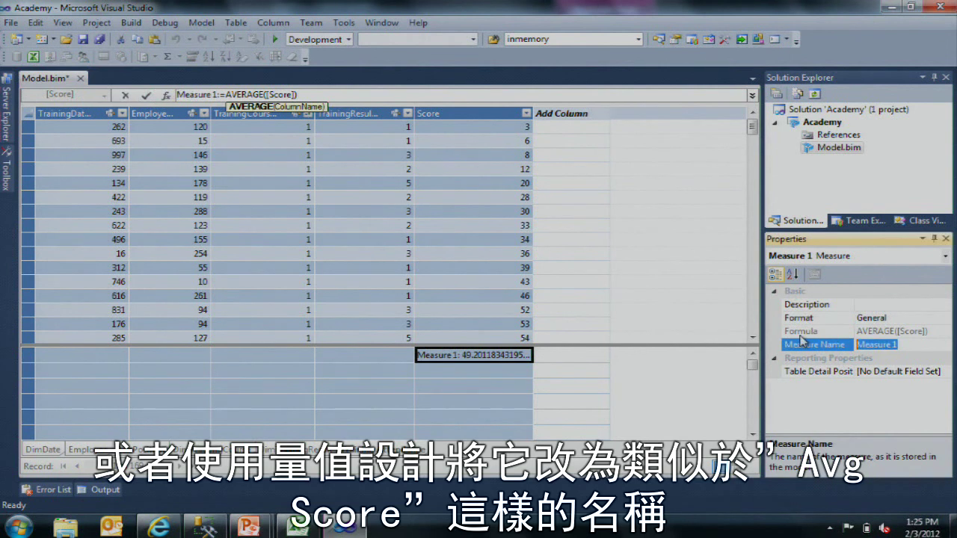
text(Avg Score)
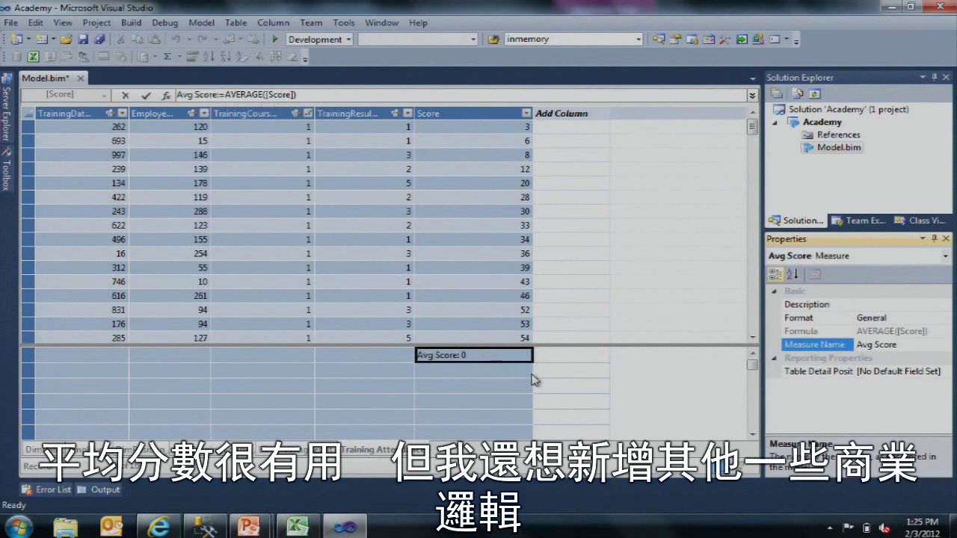
Step: Clear the TrainingCourseKey filter so all 862 rows show again
click(307, 113)
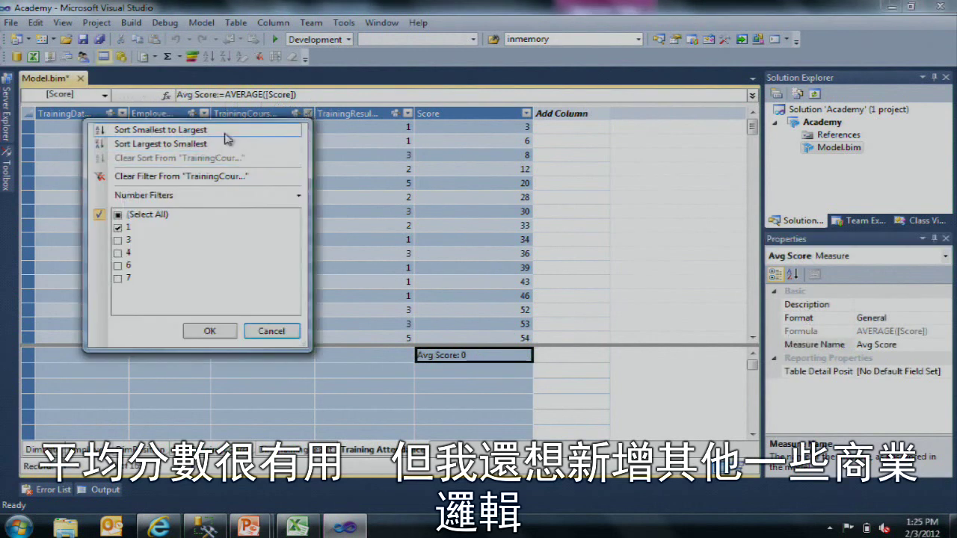
click(224, 144)
click(514, 373)
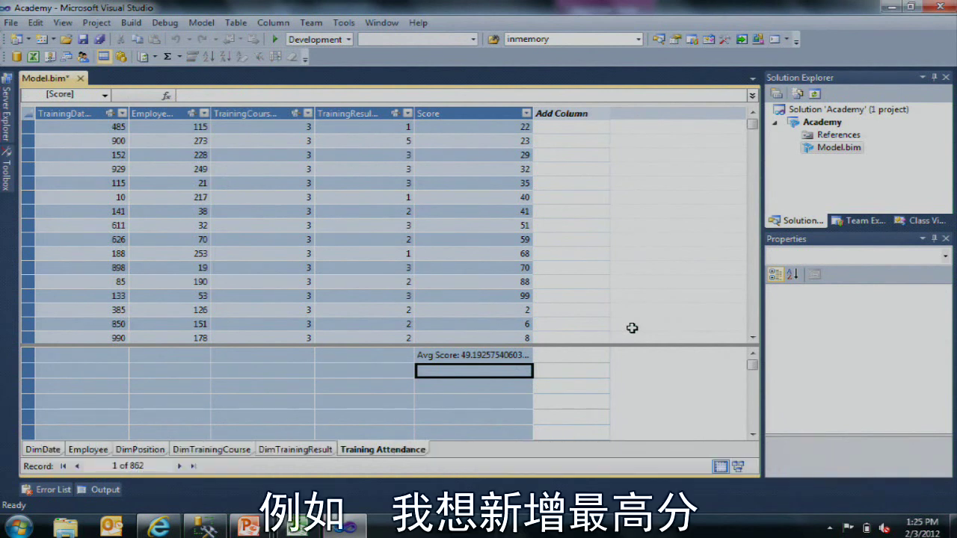
Step: Add a Max Score := MAX([Score]) measure showing 99
text(Max Score)
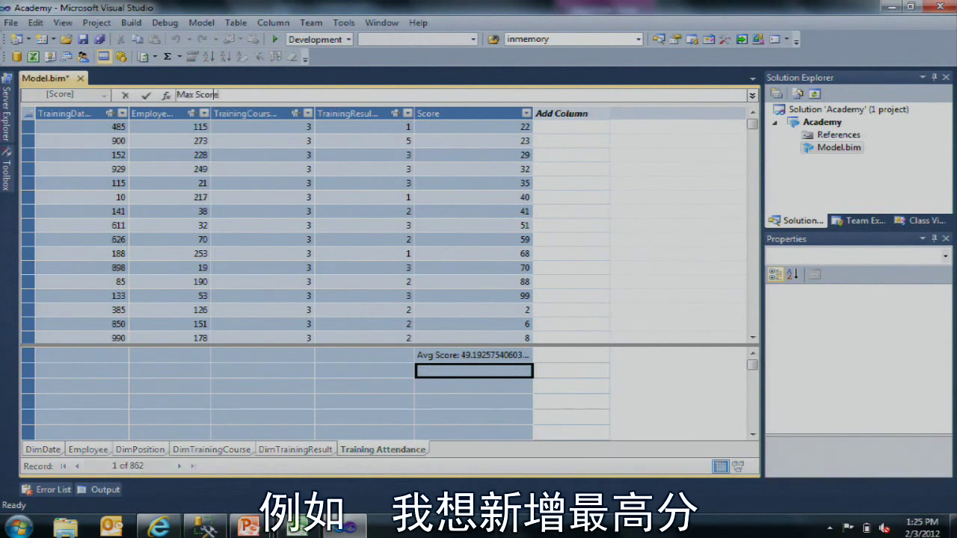
text(:=MAX()
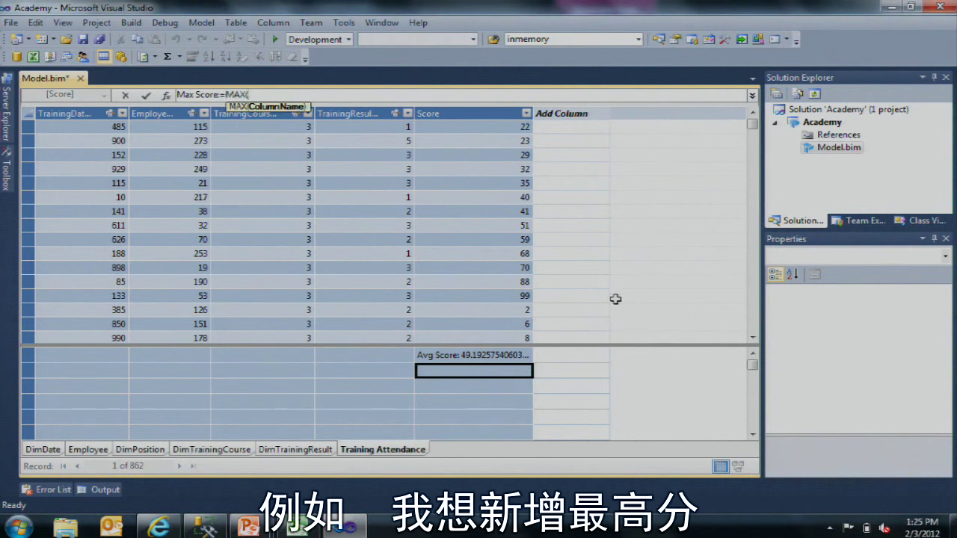
click(514, 201)
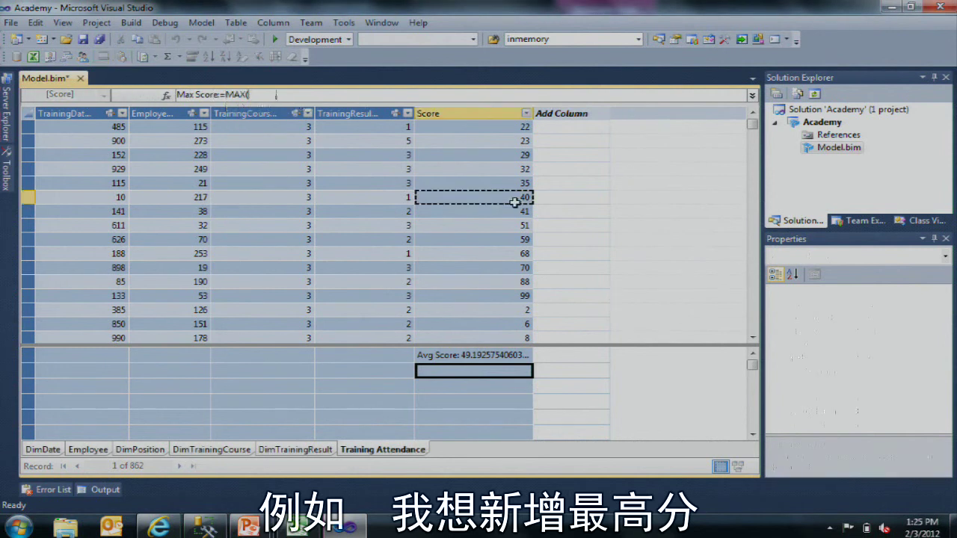
text())
key(Return)
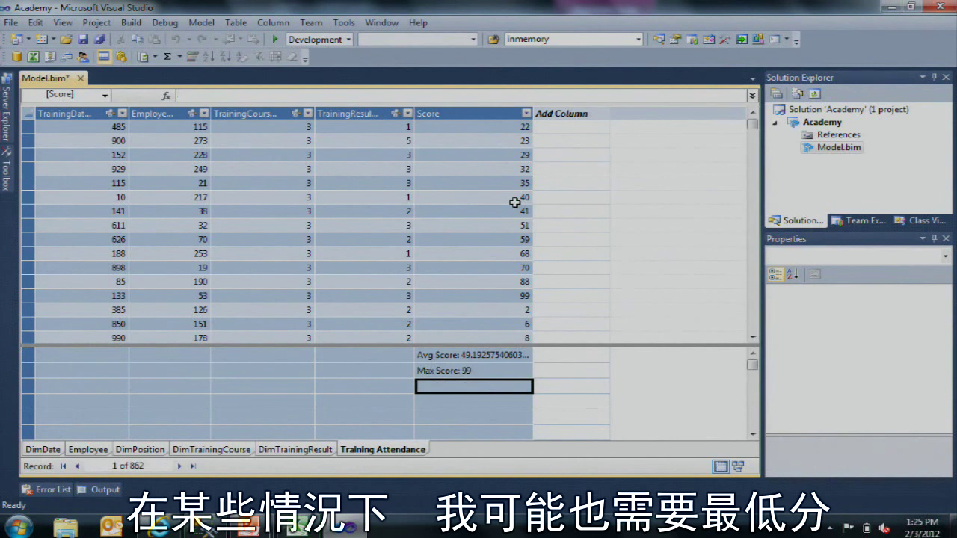
Step: Add a Min measure on Score via AutoSum, rename it Min Score, showing 0
click(454, 211)
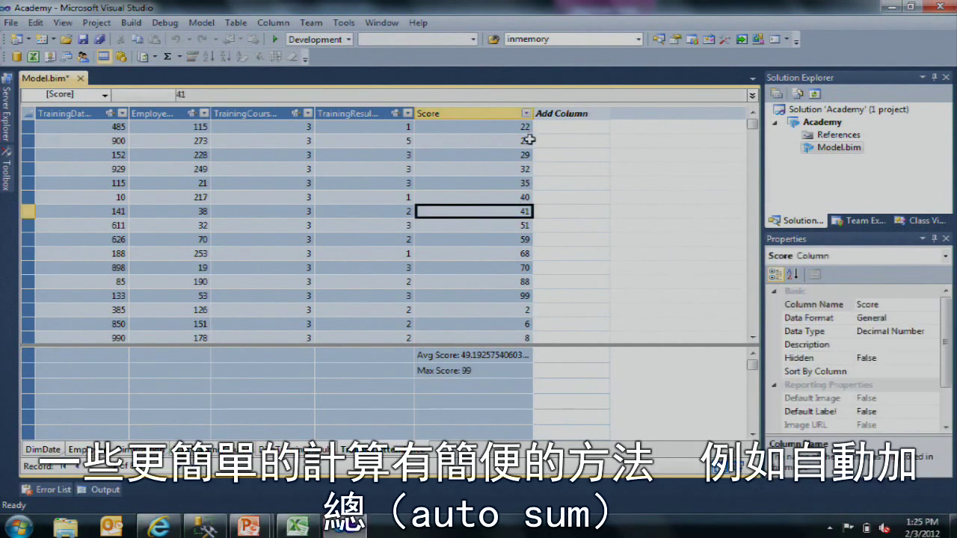
click(181, 63)
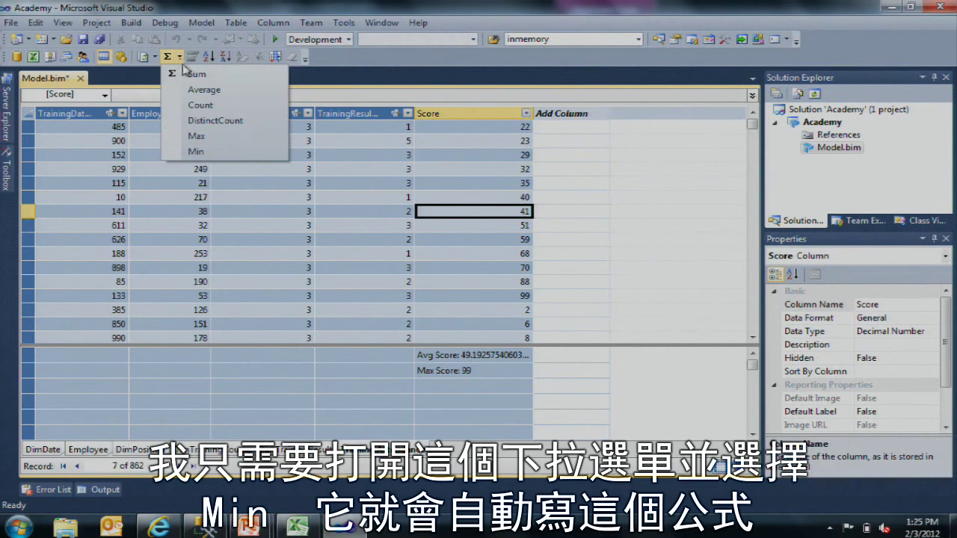
click(209, 151)
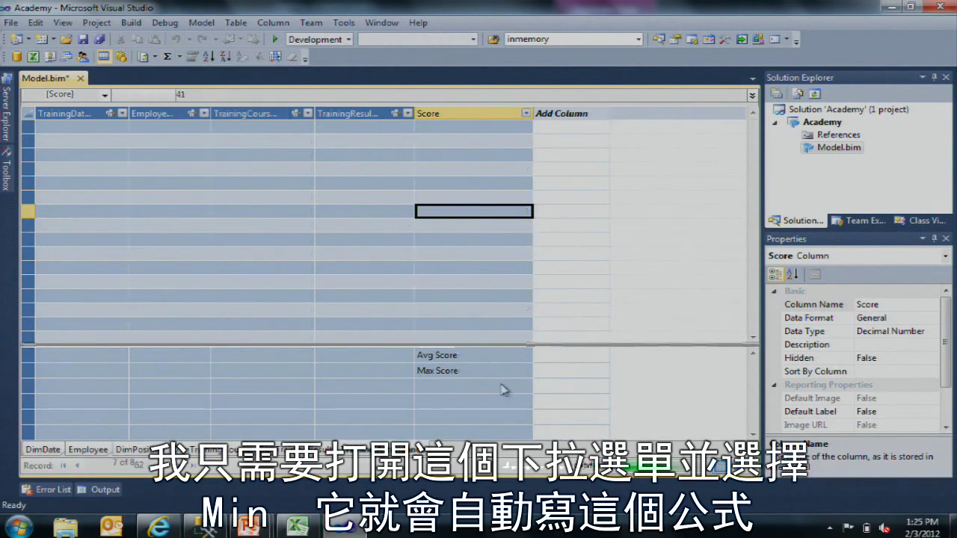
click(225, 94)
key(BackSpace)
key(BackSpace)
key(BackSpace)
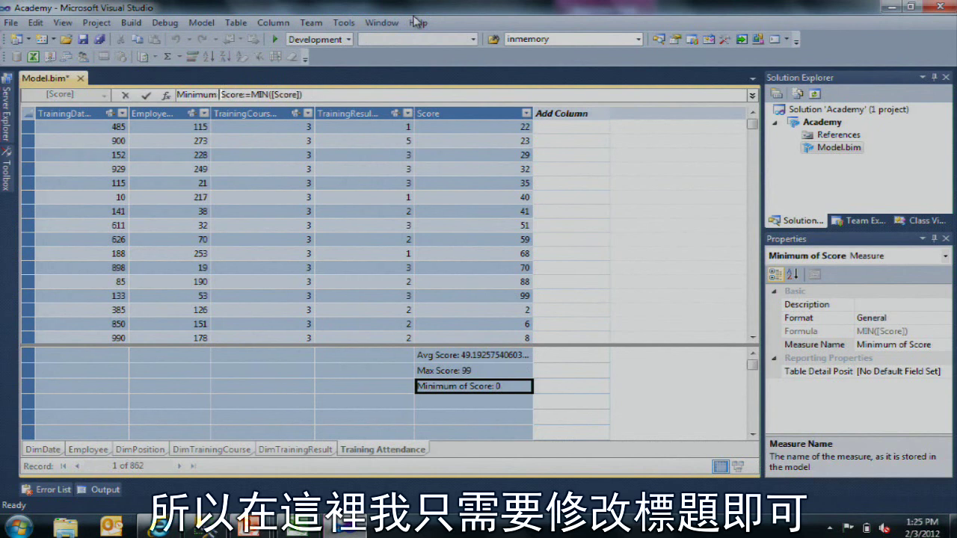
key(BackSpace)
key(BackSpace)
key(BackSpace)
key(BackSpace)
key(Return)
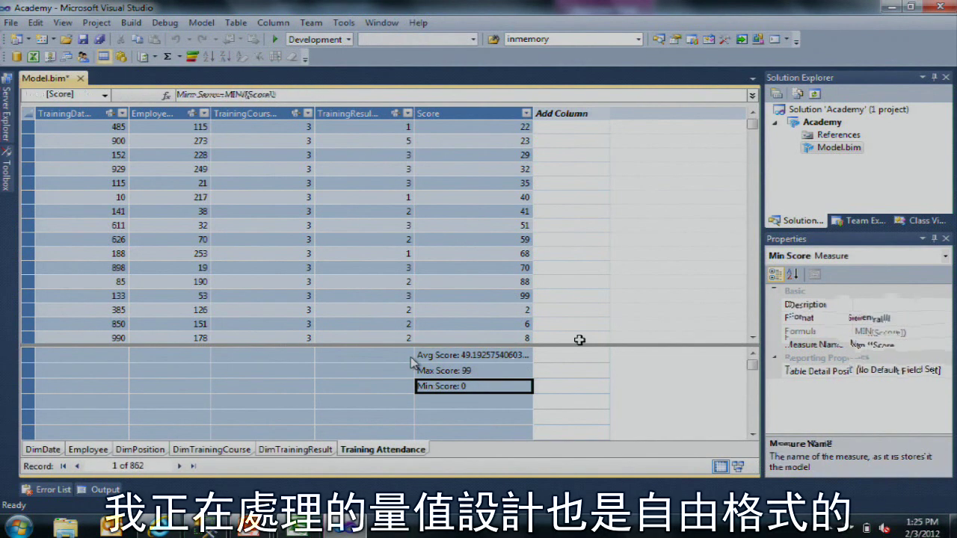
click(263, 371)
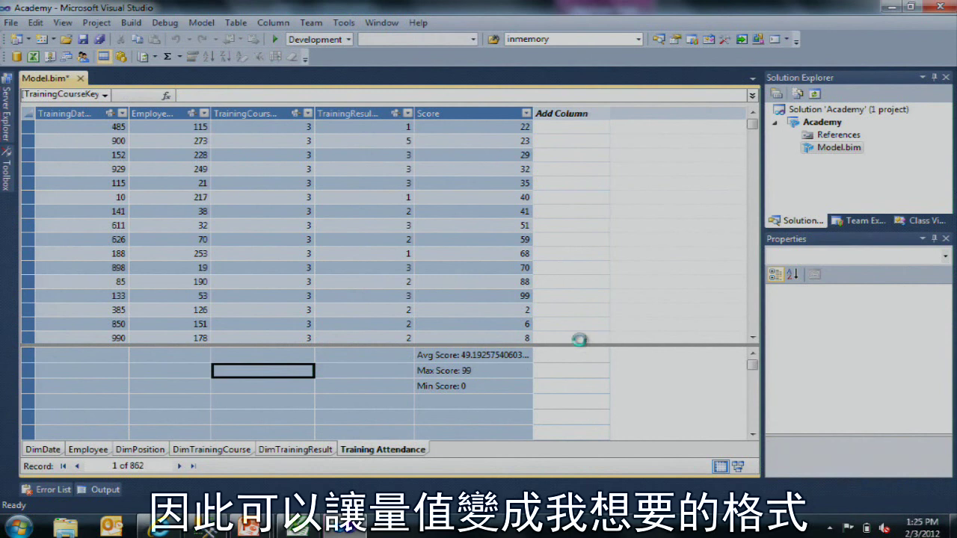
Step: Type a Counts label in the measure grid under TrainingCourseKey
key(Right)
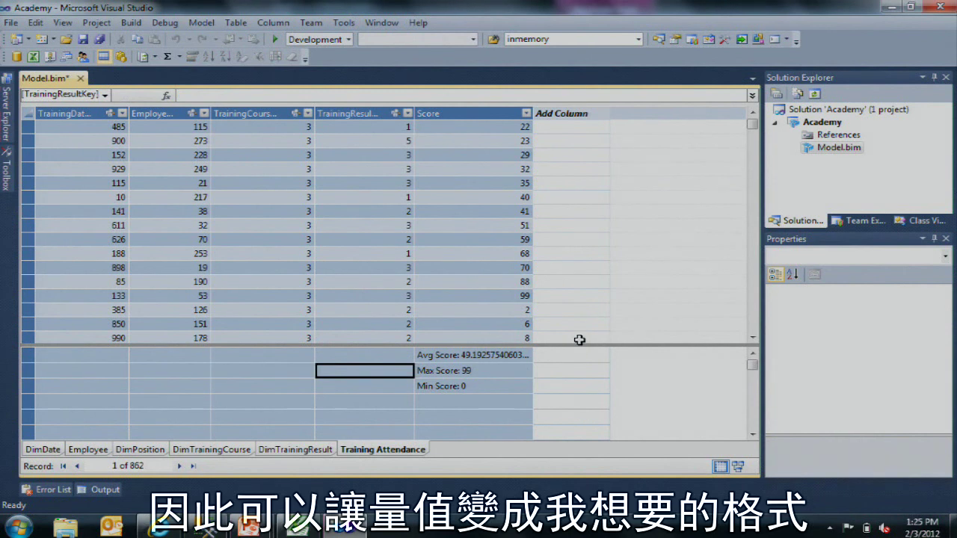
key(Left)
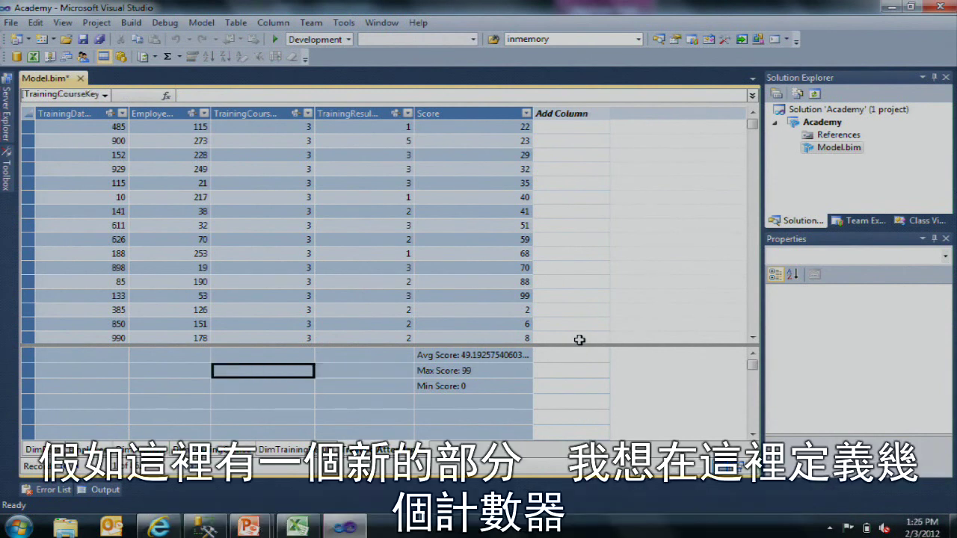
text(Coun)
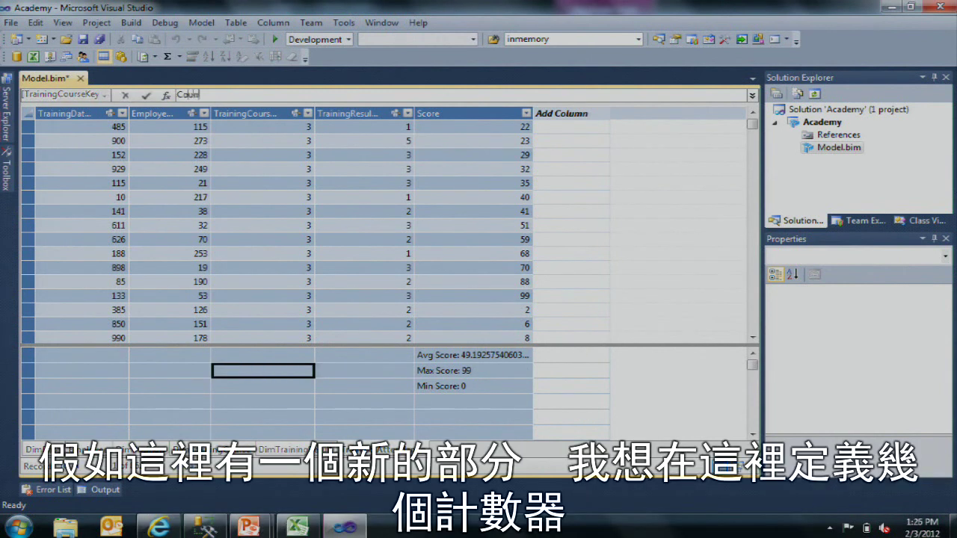
text(ts)
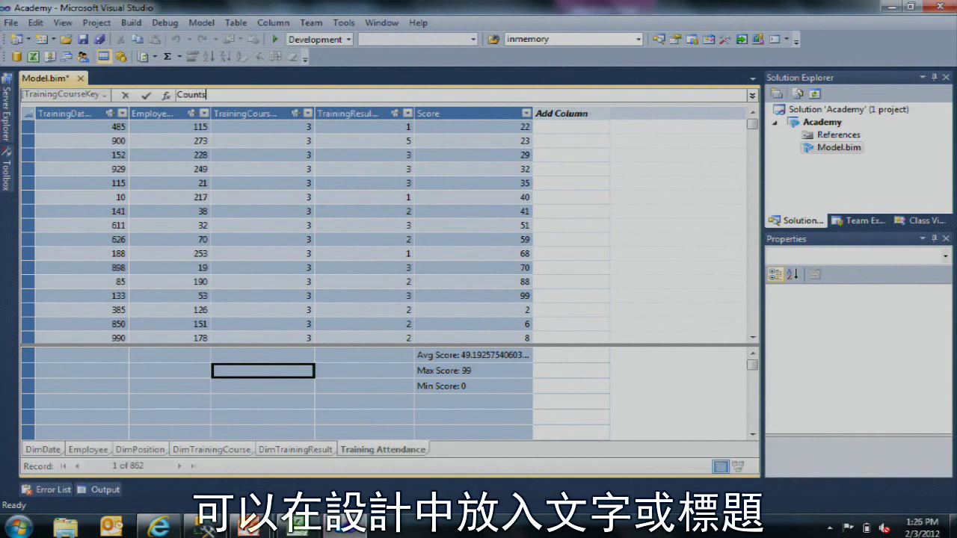
key(Return)
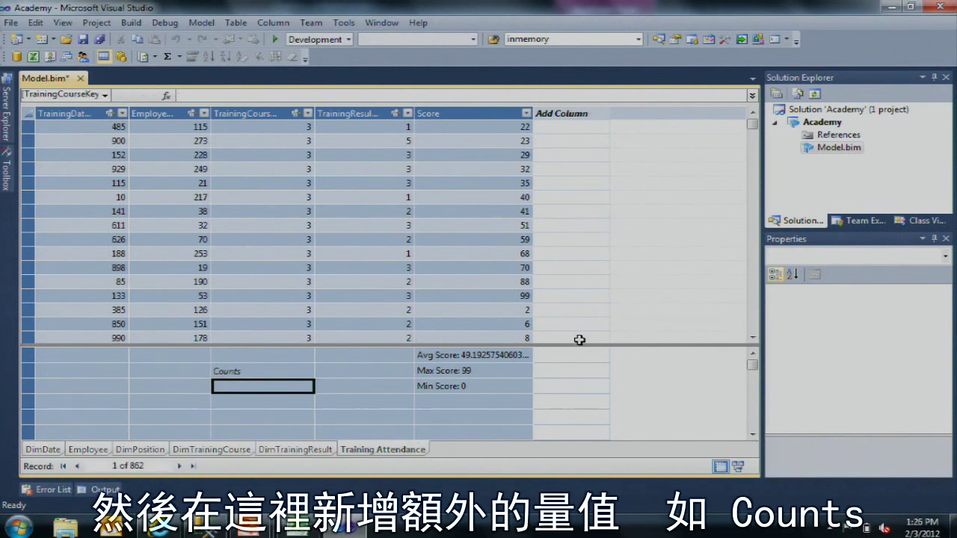
Step: Add an Employee Count := DISTINCTCOUNT([EmployeeKey]) measure showing 285
text(=COUN)
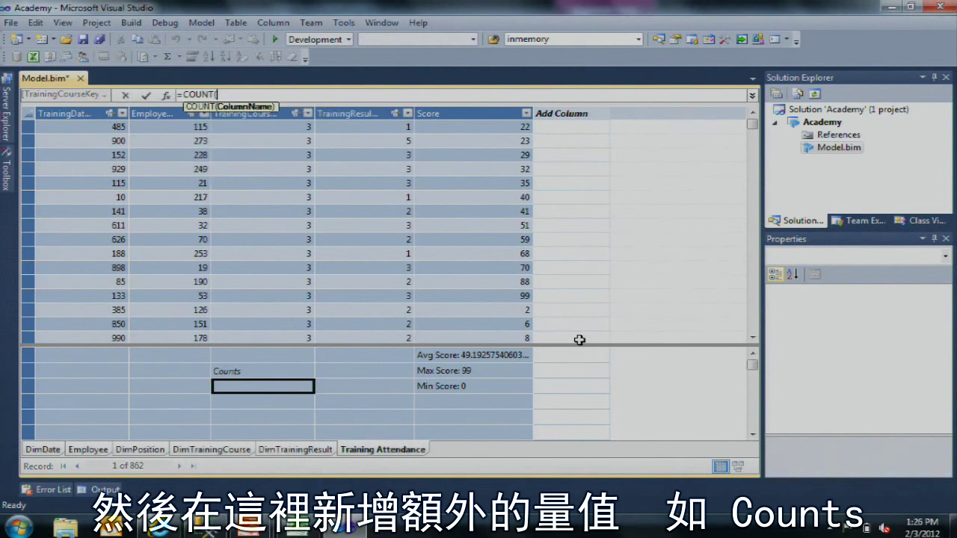
key(BackSpace)
key(BackSpace)
key(BackSpace)
key(BackSpace)
key(BackSpace)
key(BackSpace)
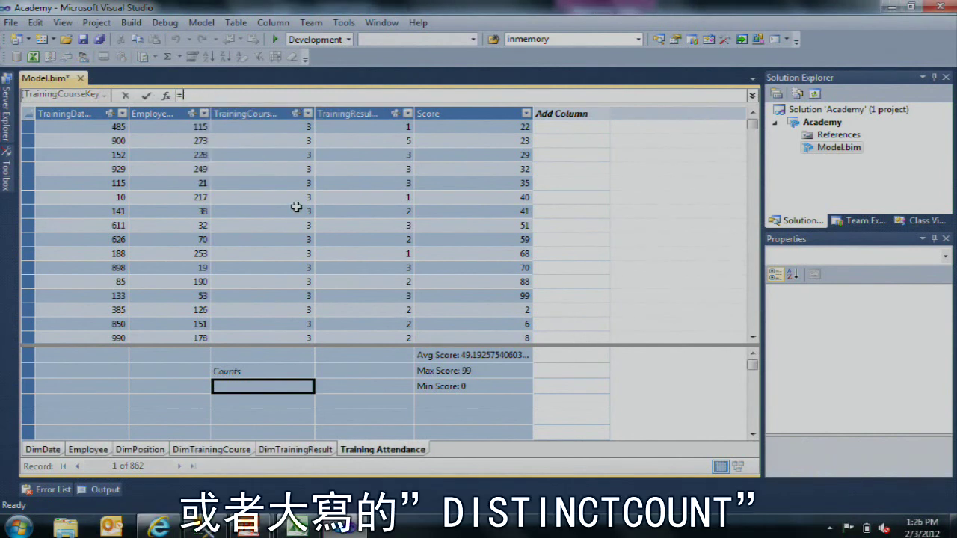
text(DISTINCTCOUNT()
click(175, 183)
text())
key(Return)
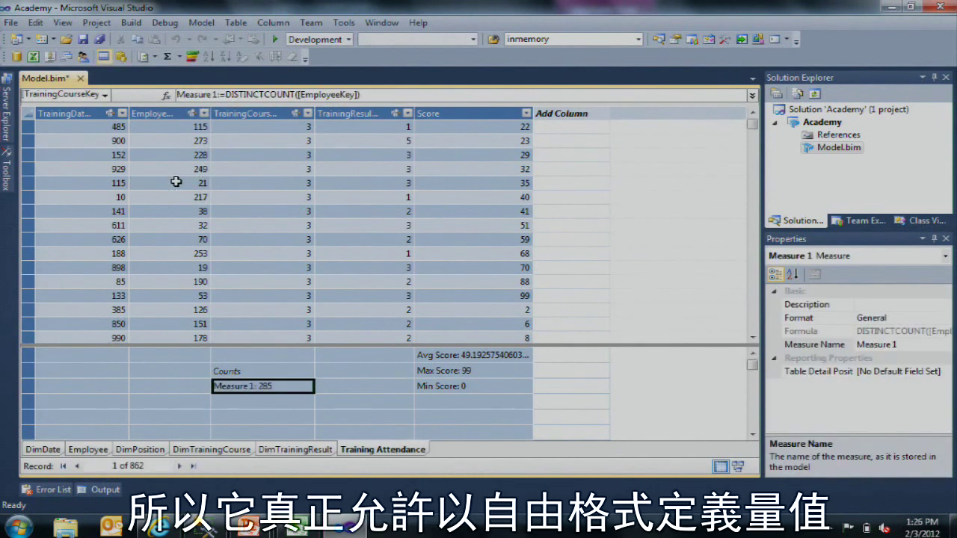
click(838, 347)
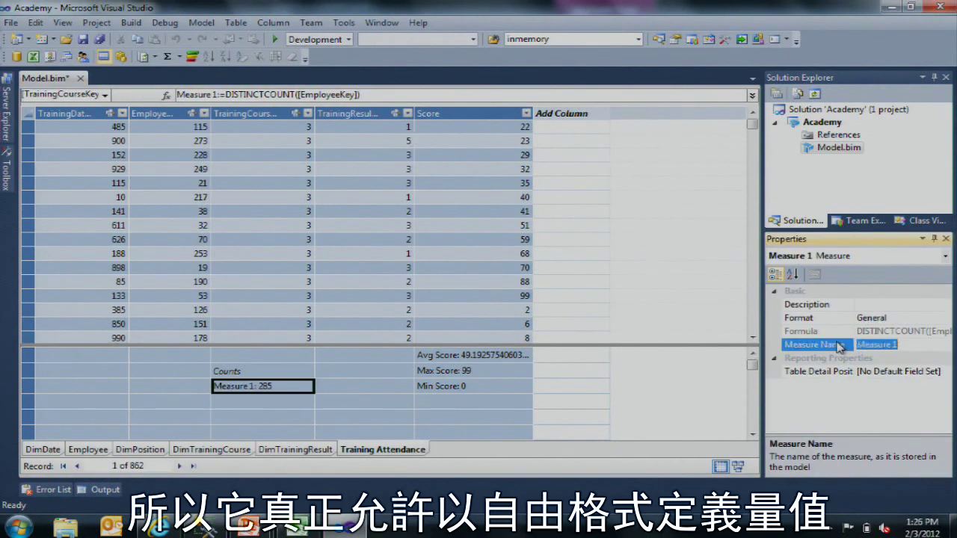
text(C)
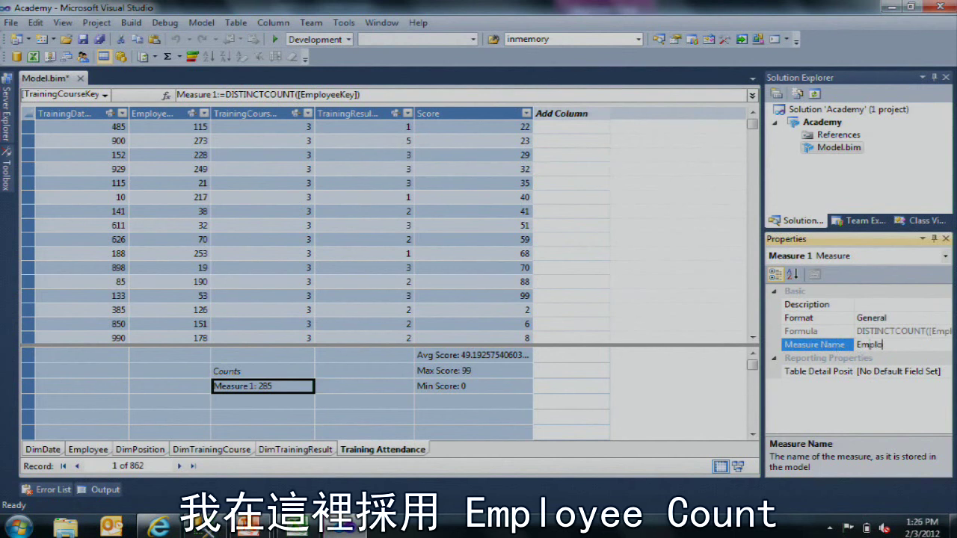
text(mployee Count)
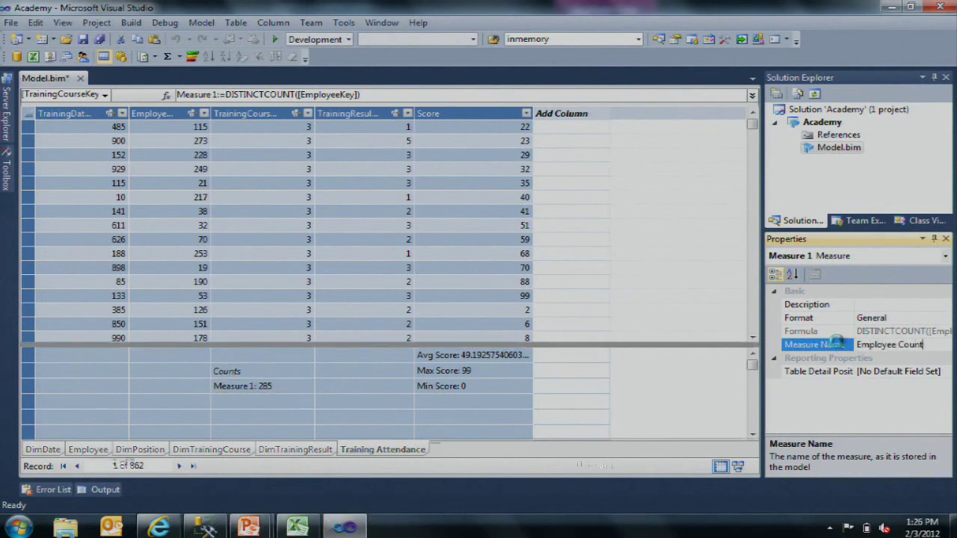
key(Return)
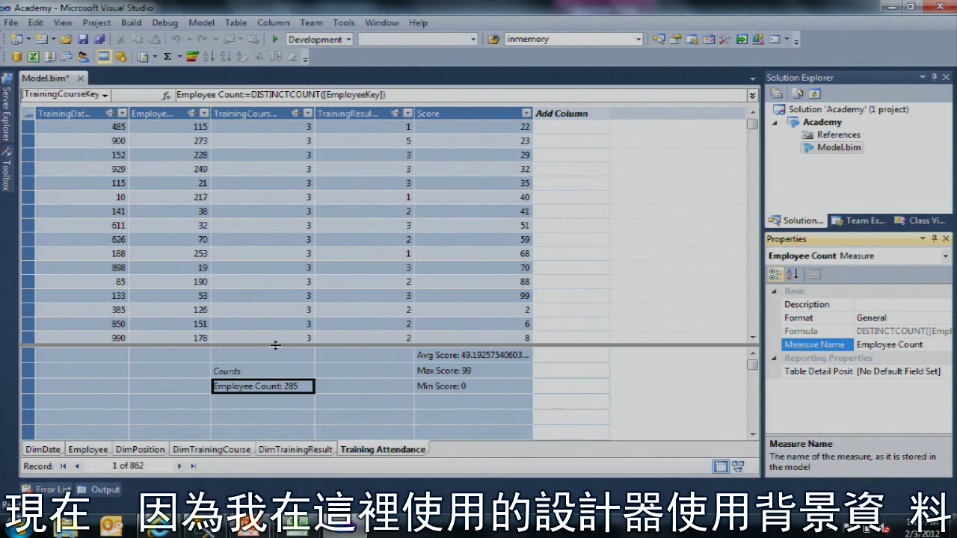
click(274, 373)
click(283, 387)
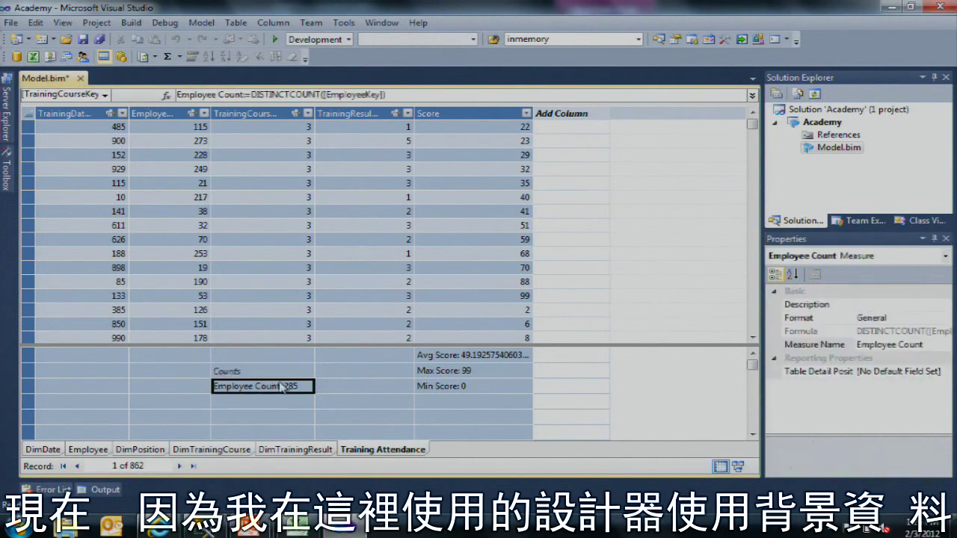
click(333, 274)
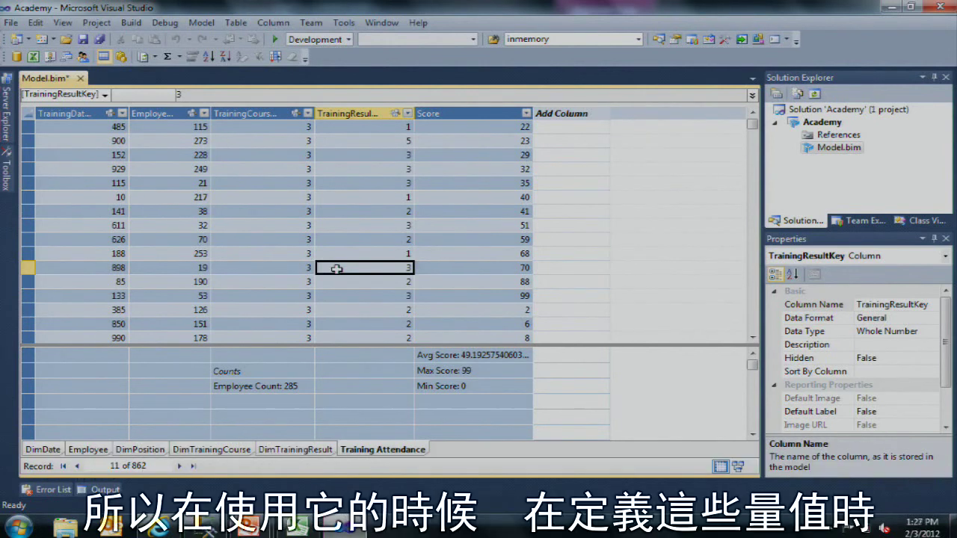
click(250, 371)
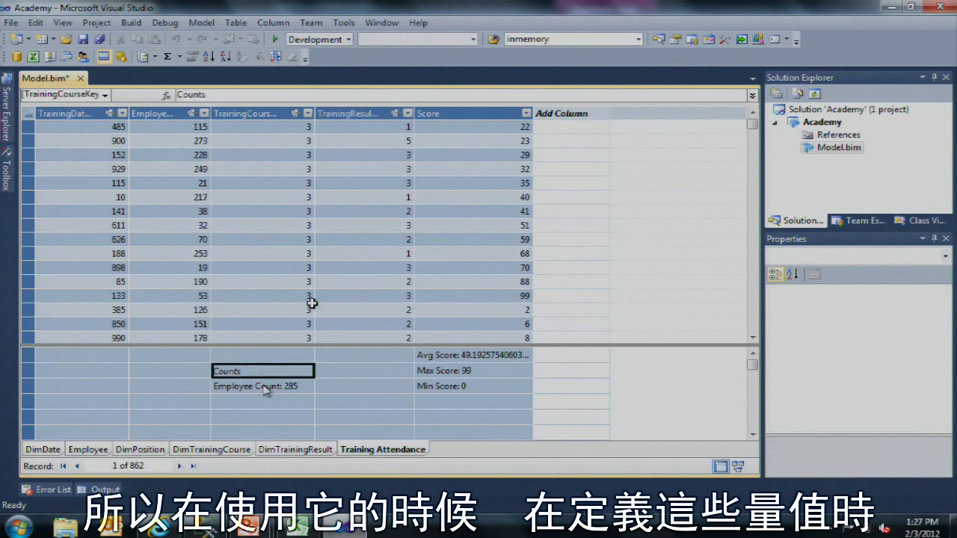
click(291, 389)
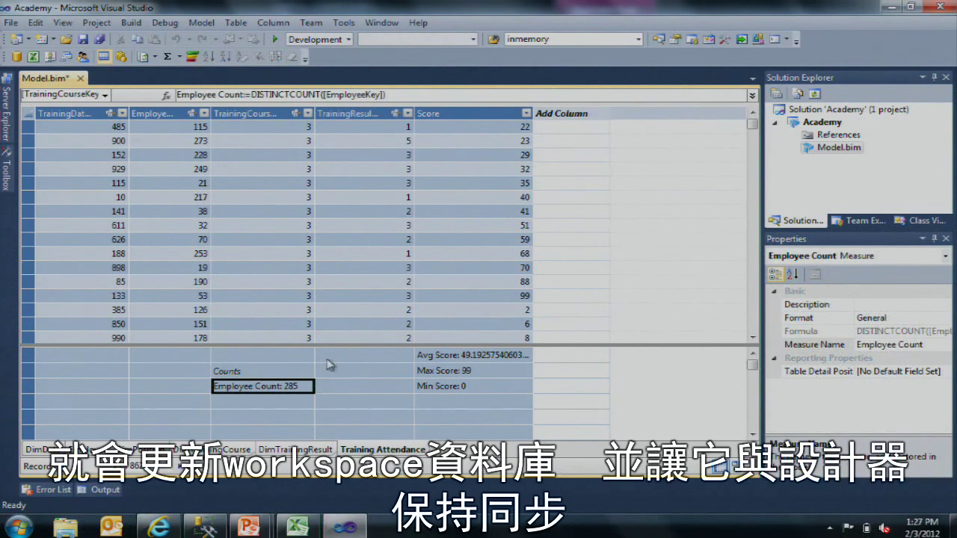
Step: Refresh SSMS databases, browse the Academy workspace database's tables, then return to Visual Studio
click(212, 531)
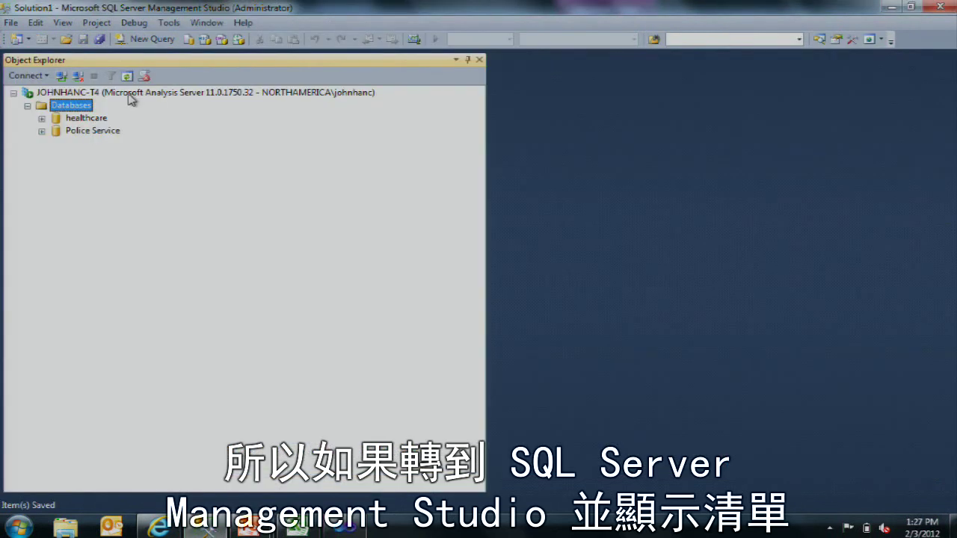
right_click(83, 106)
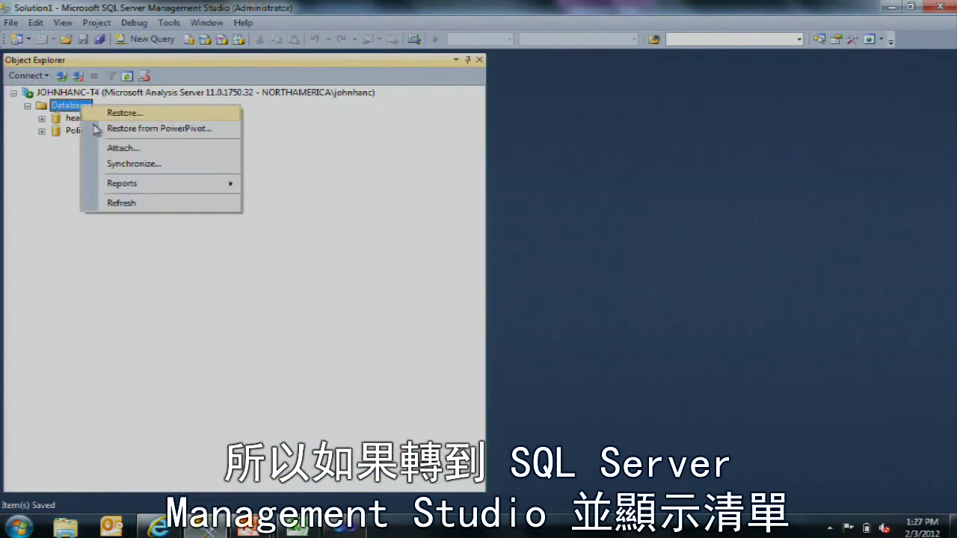
click(134, 203)
click(124, 118)
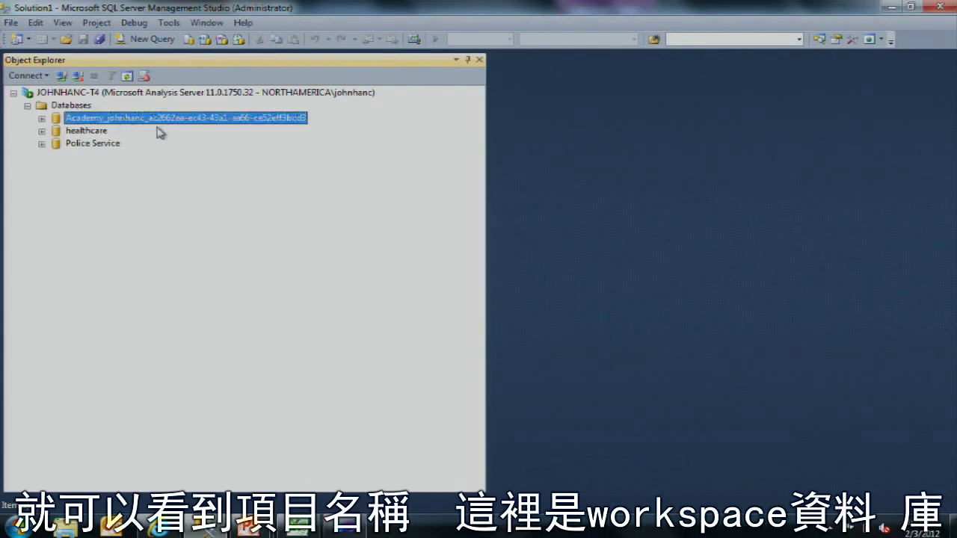
click(42, 118)
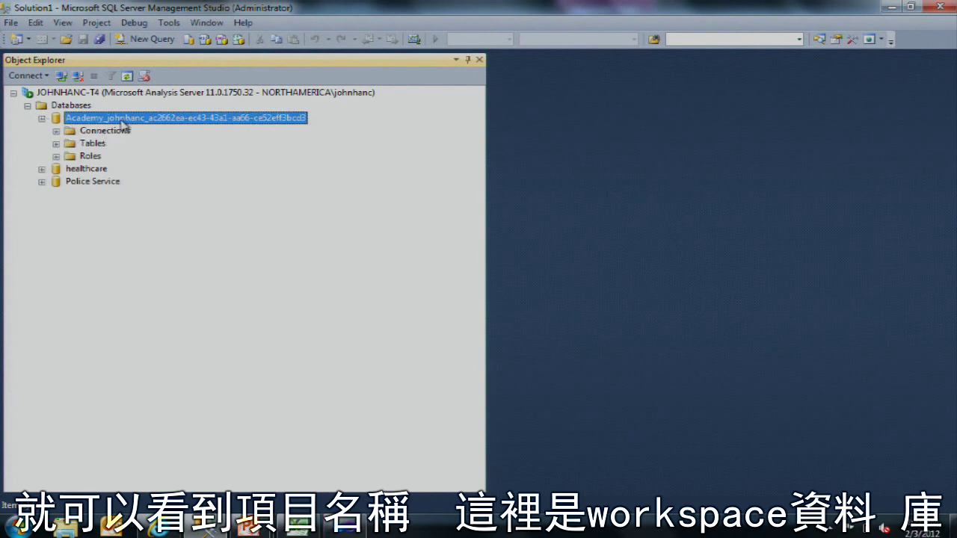
click(56, 144)
key(Left)
key(Left)
key(Left)
key(Left)
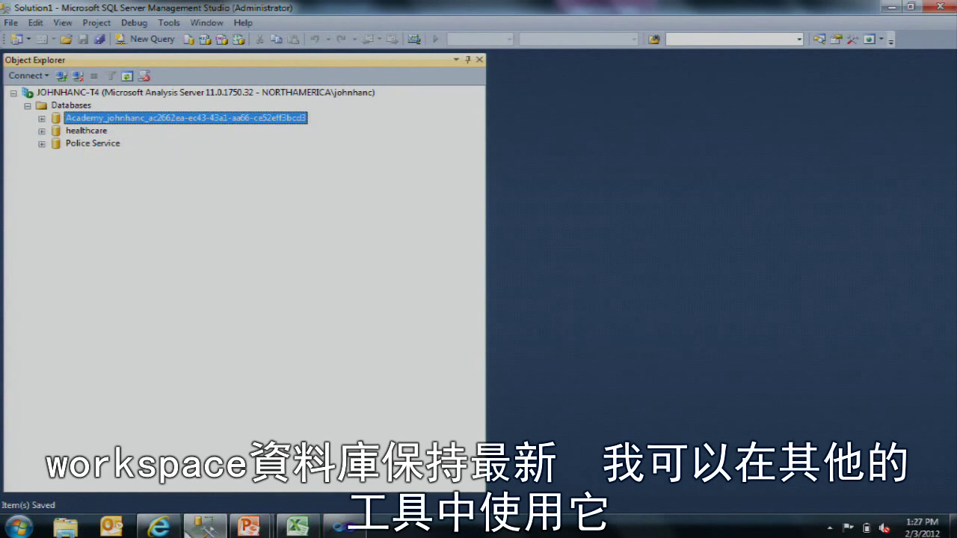
click(344, 527)
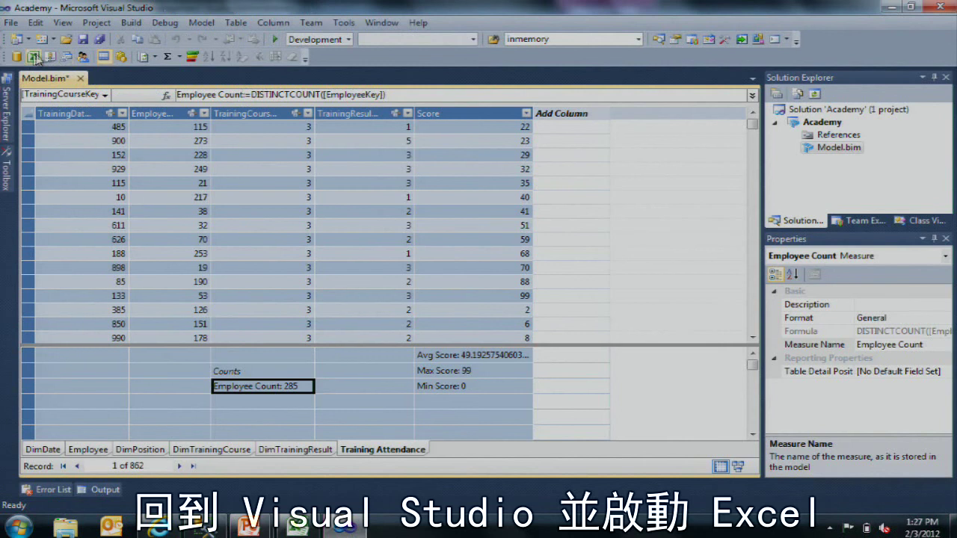
Step: Open the Academy model in Excel with default connection settings, giving an empty PivotTable1 in Book2
click(33, 57)
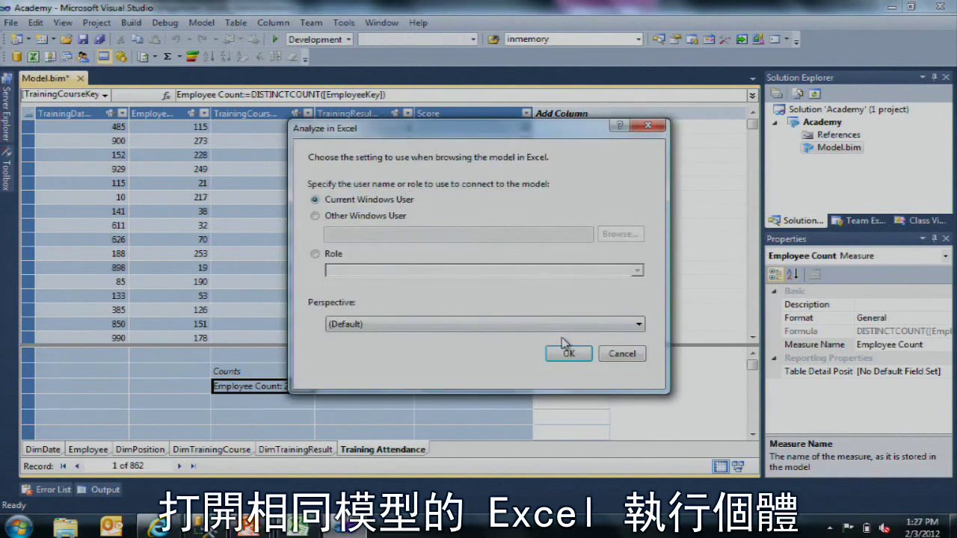
click(568, 353)
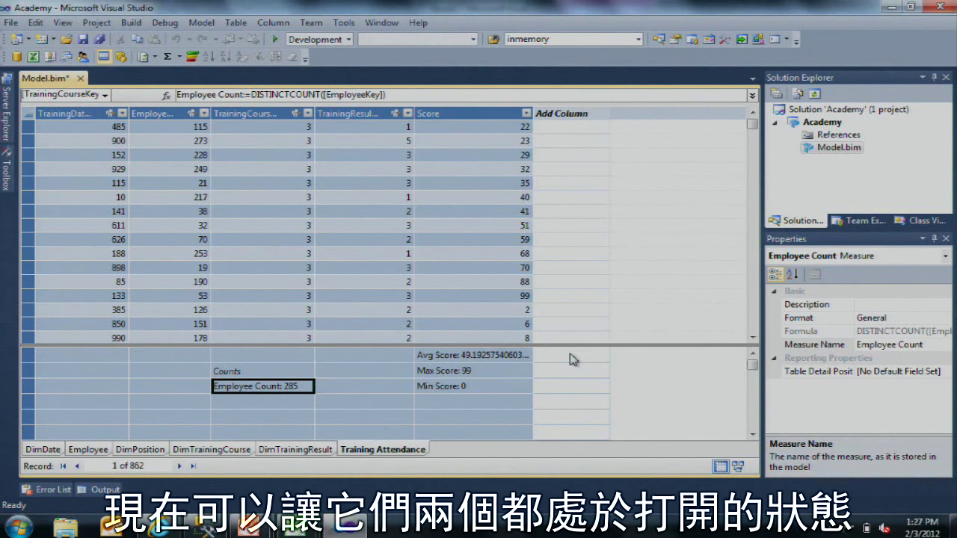
Step: In Book2, add Training Attendance's Avg Score as values and DimPosition's Position as rows
mouse_move(310, 529)
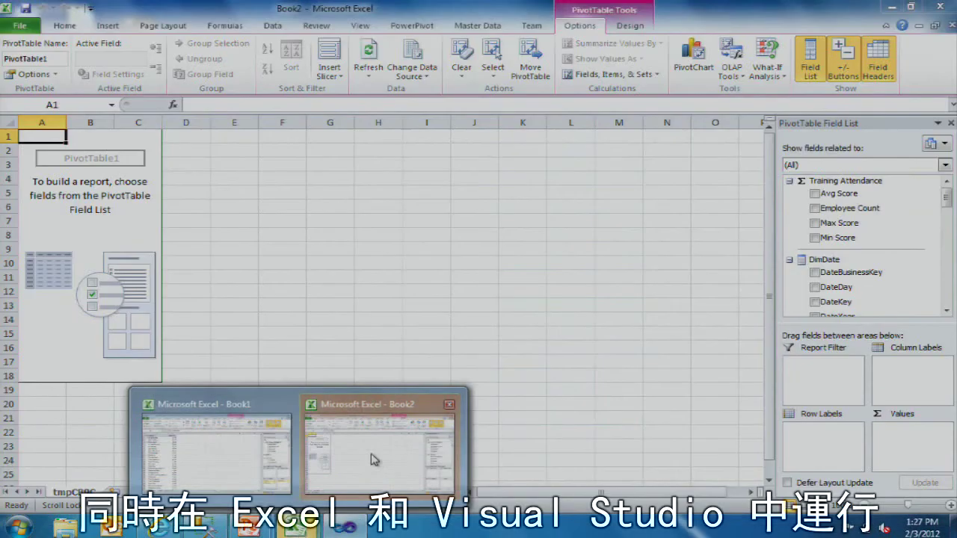
click(378, 457)
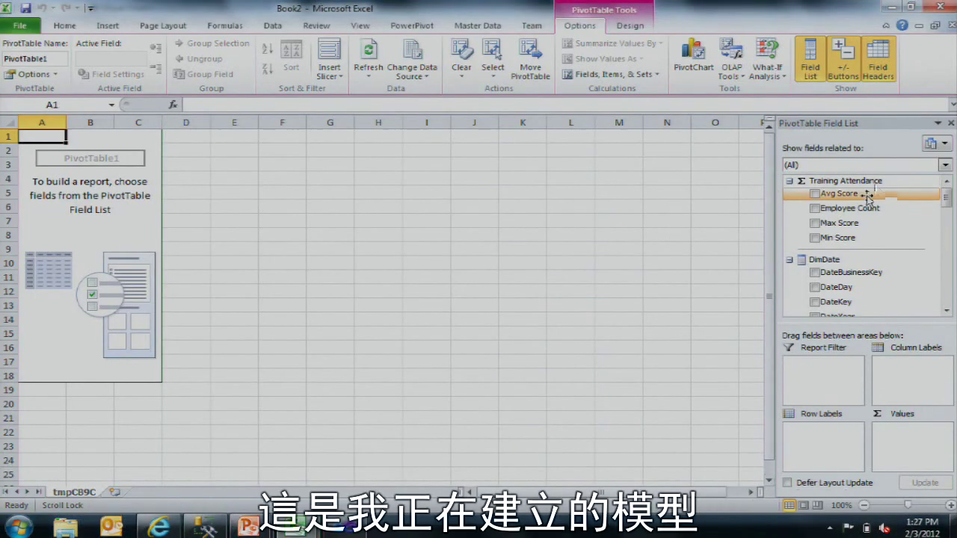
mouse_move(865, 193)
mouse_down()
mouse_move(867, 202)
mouse_move(860, 196)
mouse_up()
click(845, 181)
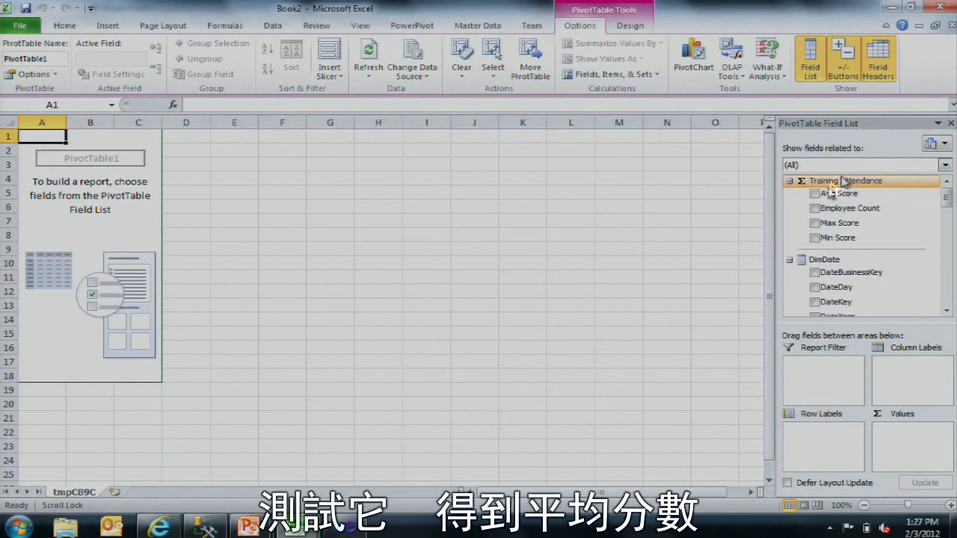
click(817, 193)
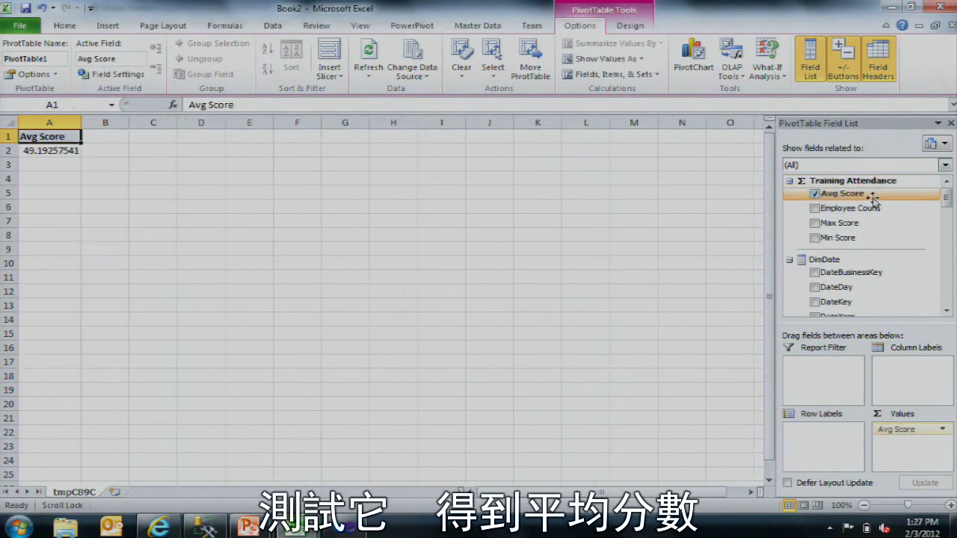
drag(946, 196, 948, 226)
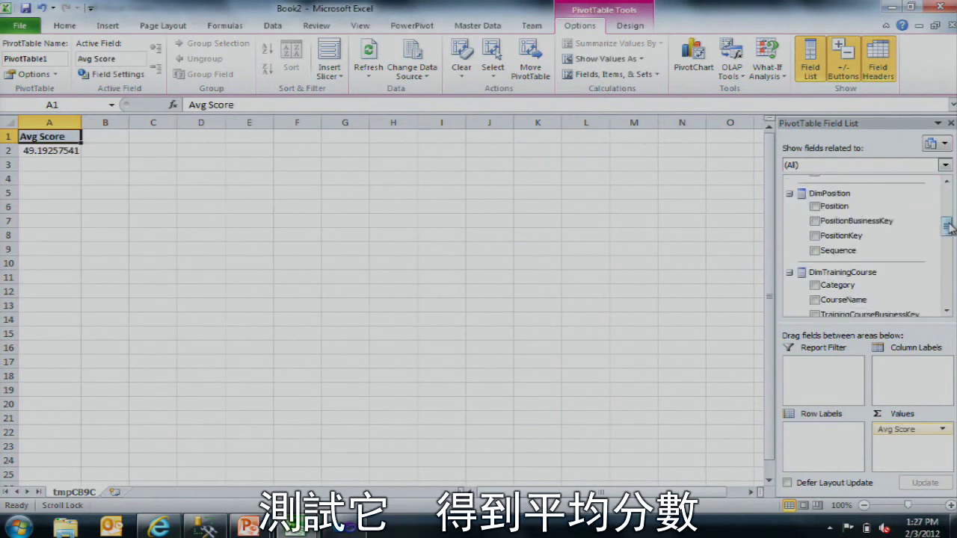
click(815, 207)
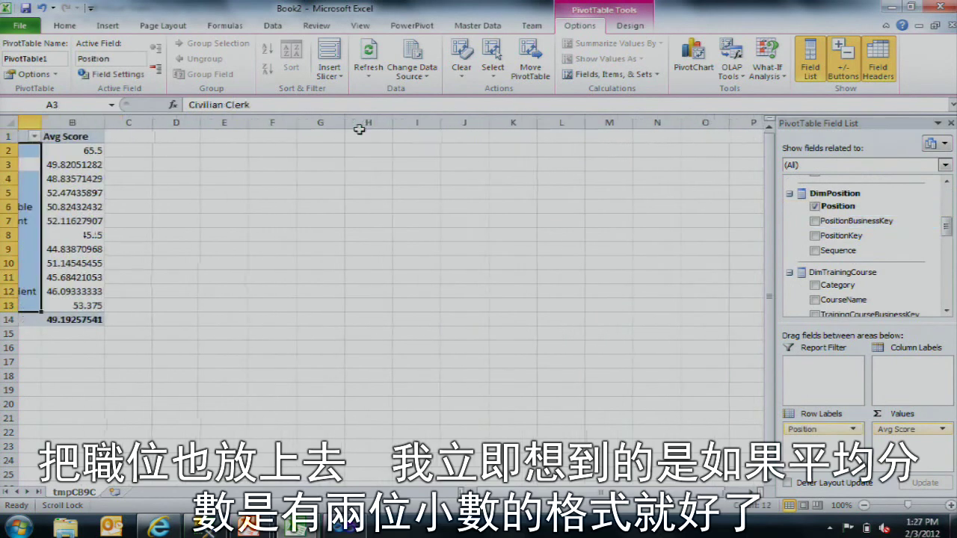
Step: Inspect the full unformatted Avg Score values for Constable and Chief of Police
click(162, 179)
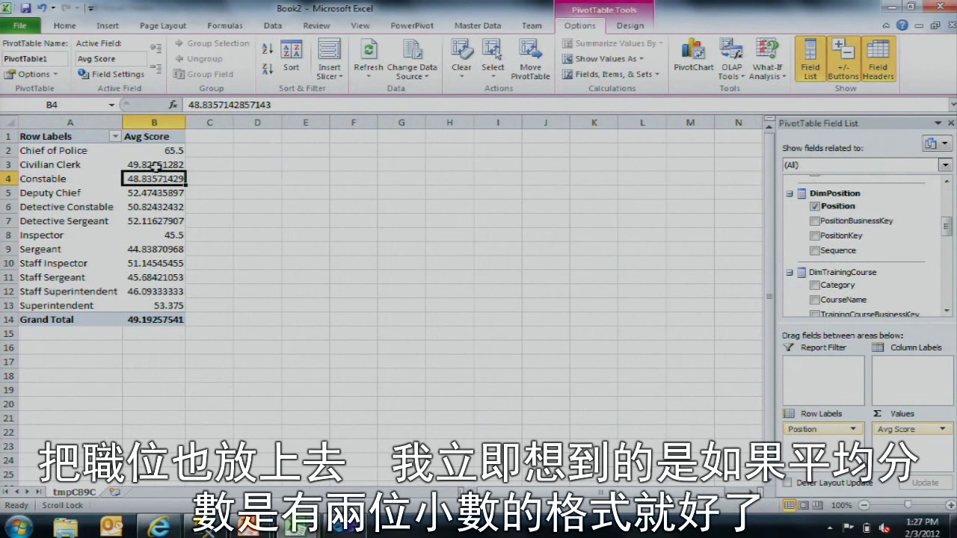
click(151, 140)
click(157, 150)
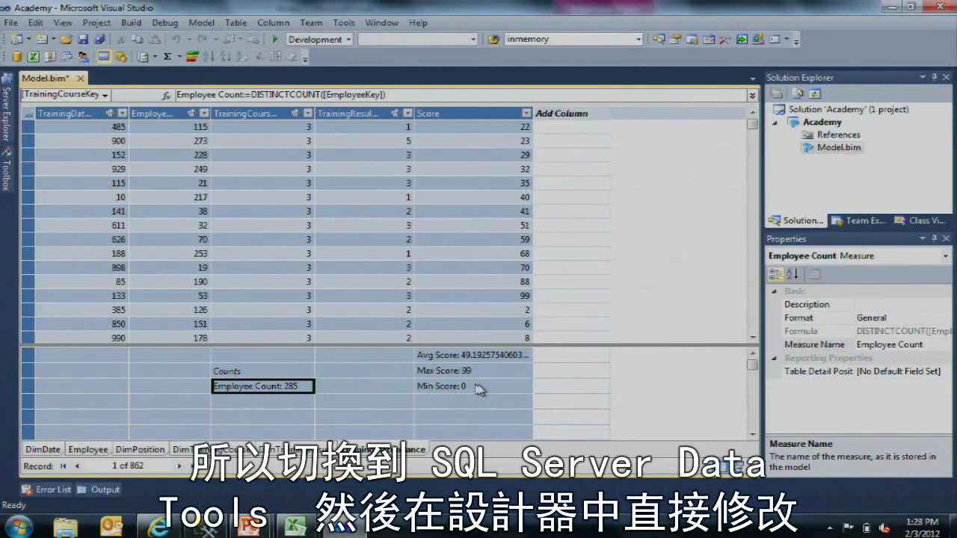
Step: Set the Avg Score measure's Format property to Decimal Number so it displays 49.19
click(495, 356)
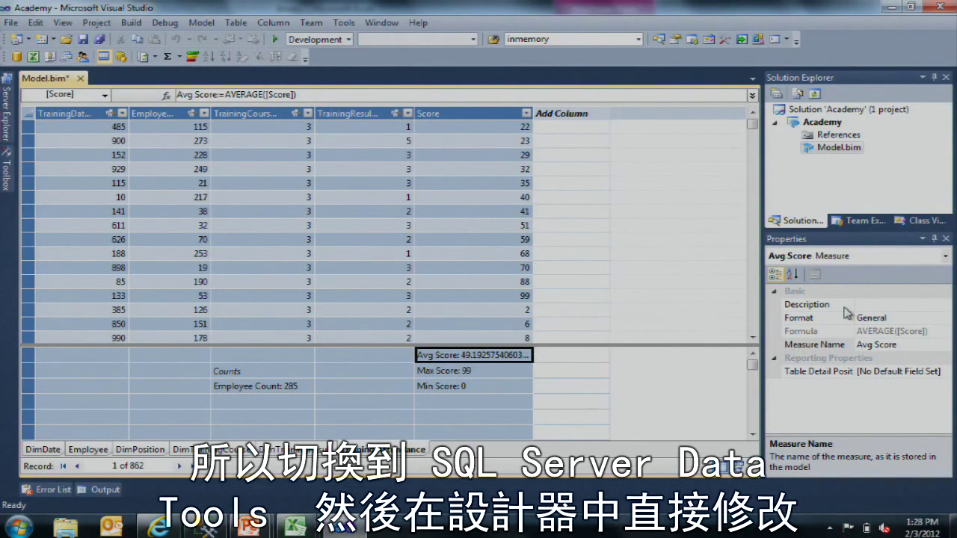
click(942, 318)
click(947, 318)
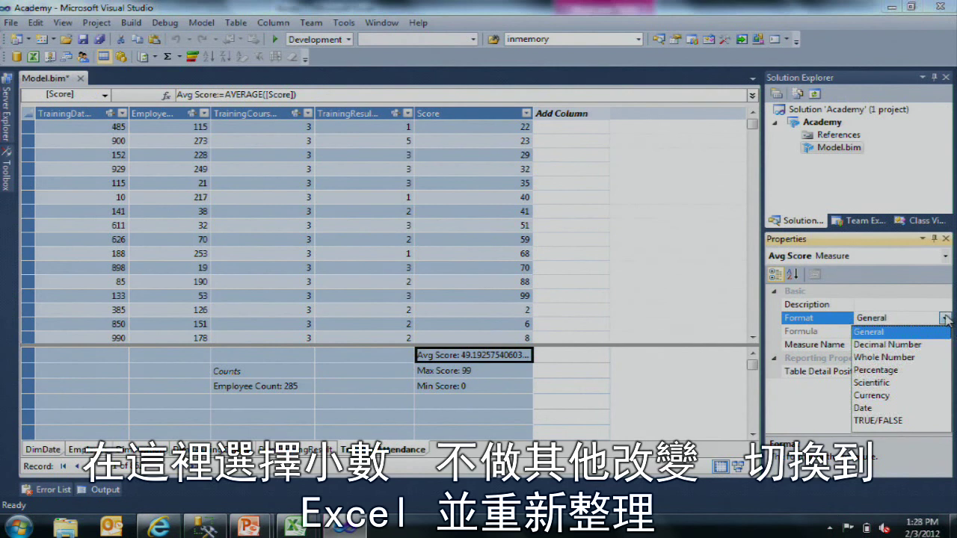
click(921, 344)
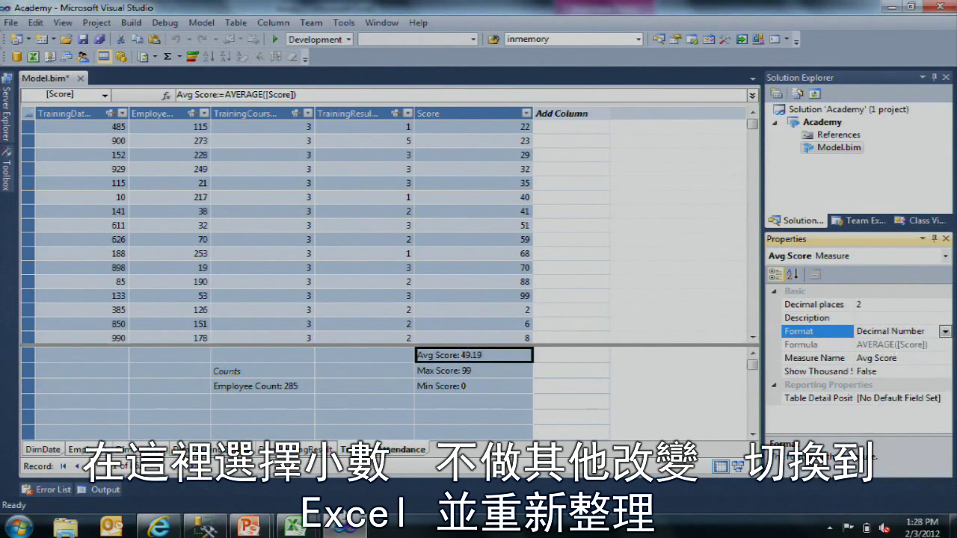
Step: Refresh All data in Book2 to pull in the reformatted Avg Score
click(417, 384)
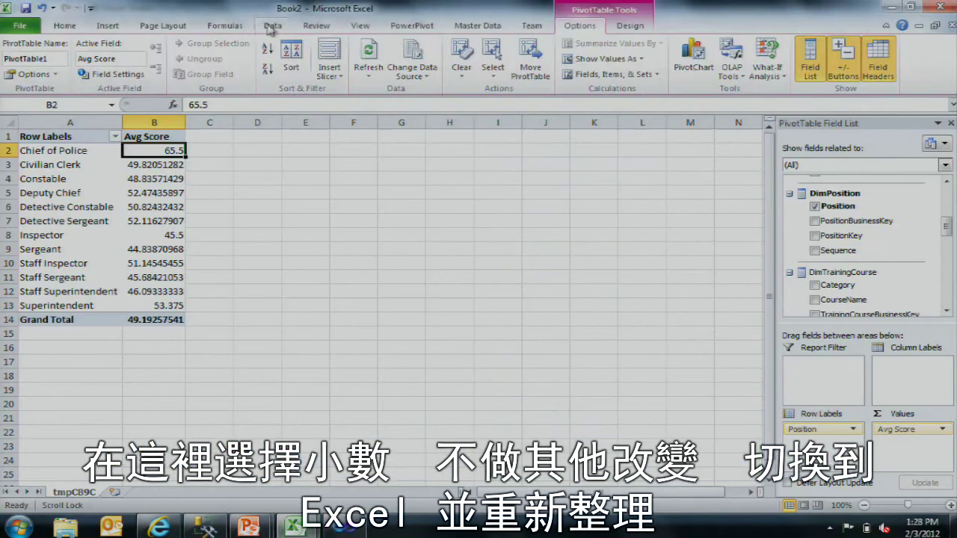
click(270, 27)
click(228, 52)
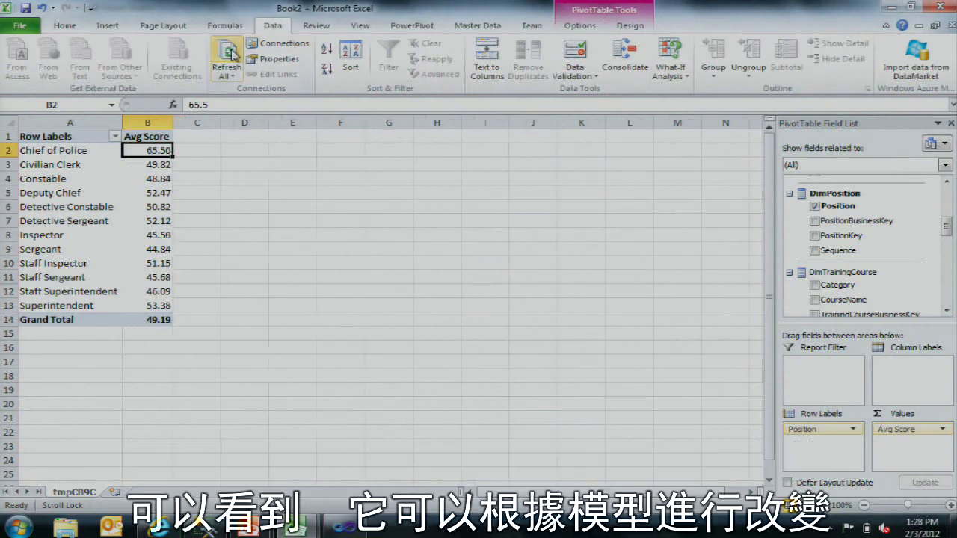
Step: Verify the two-decimal Avg Scores for Civilian Clerk, Chief of Police and Constable
click(146, 164)
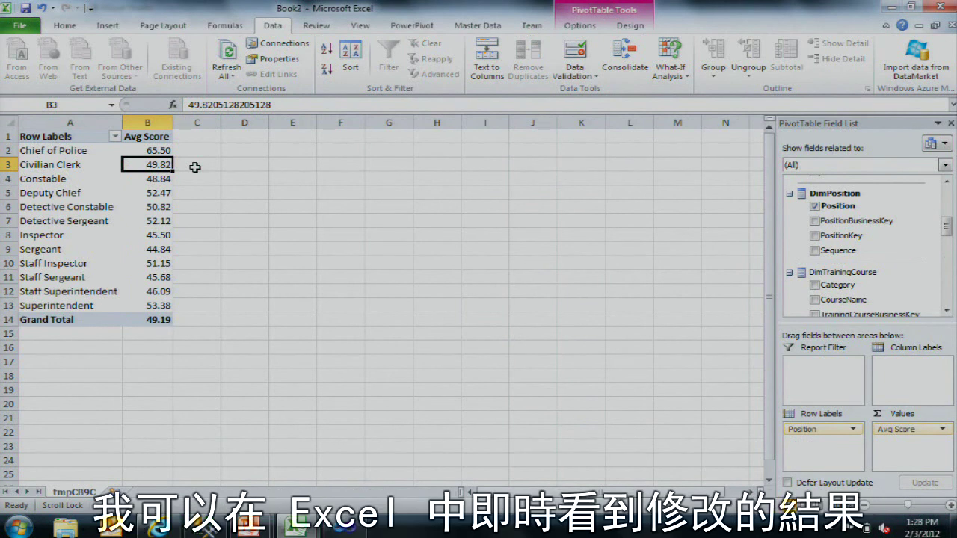
click(152, 153)
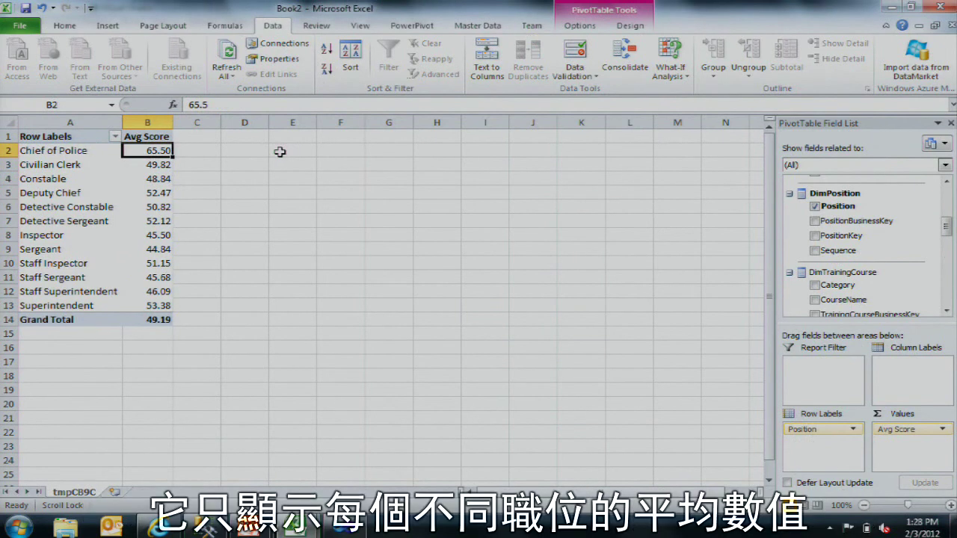
click(141, 179)
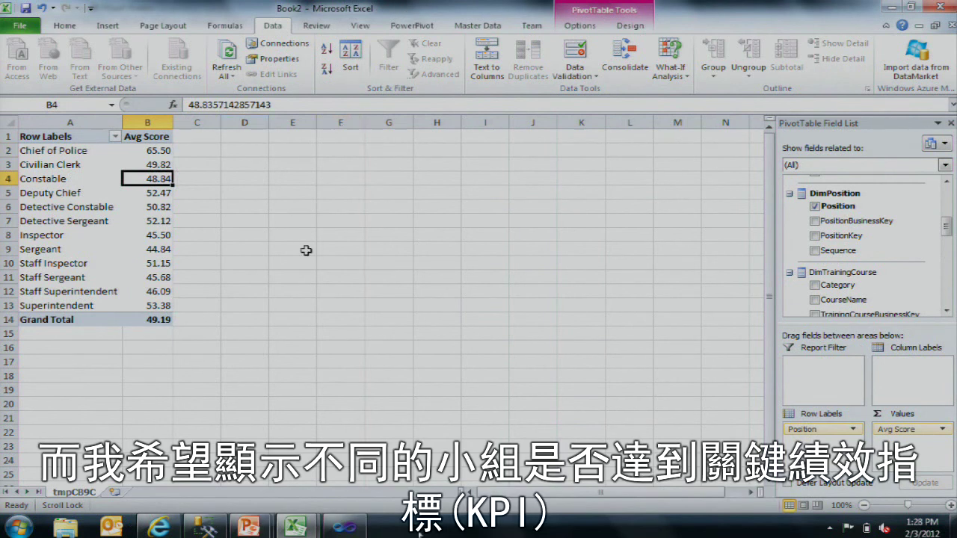
click(355, 527)
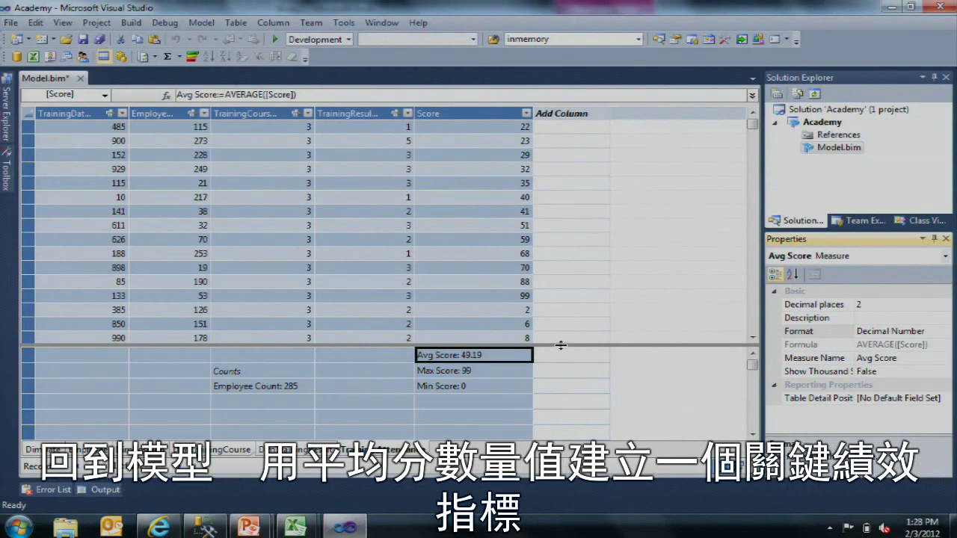
Step: Start a KPI on Avg Score with an absolute target value of 100
right_click(505, 358)
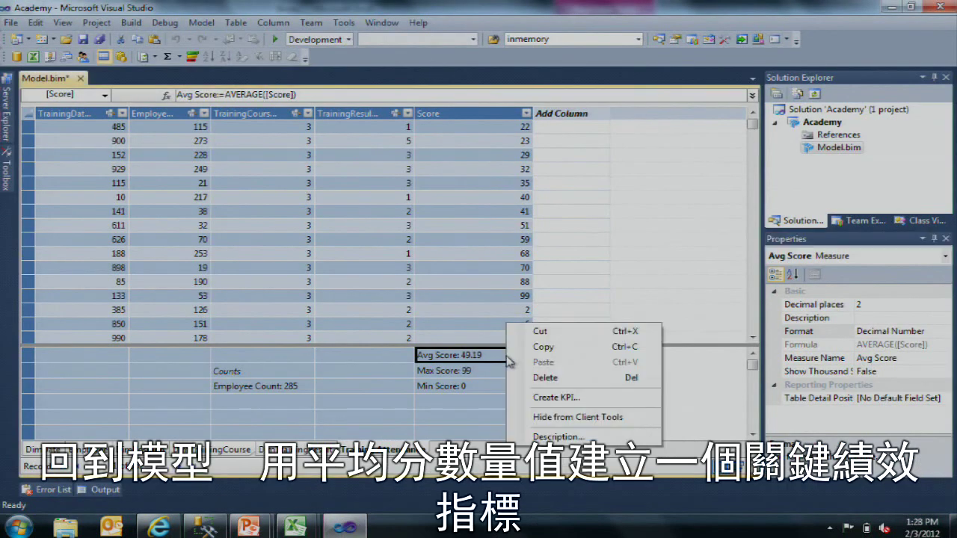
click(567, 400)
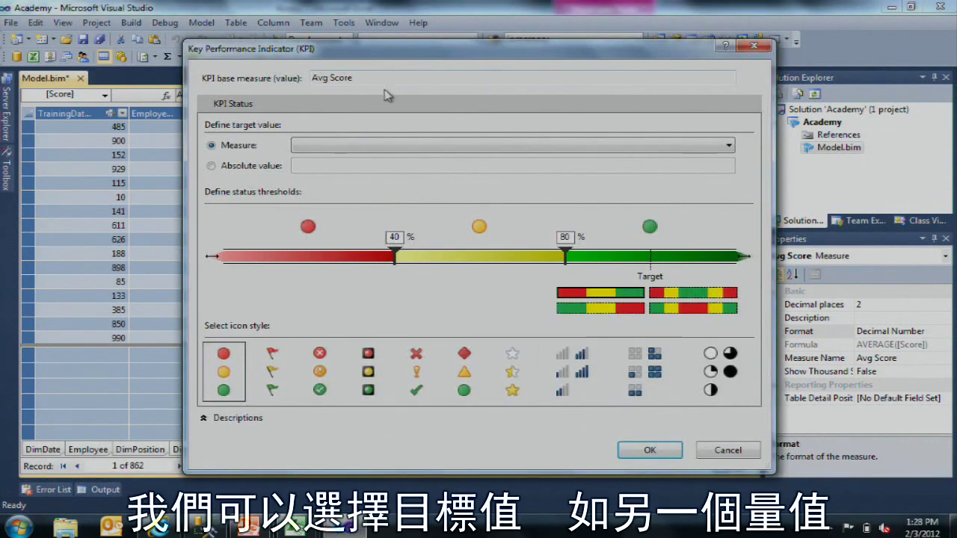
click(315, 148)
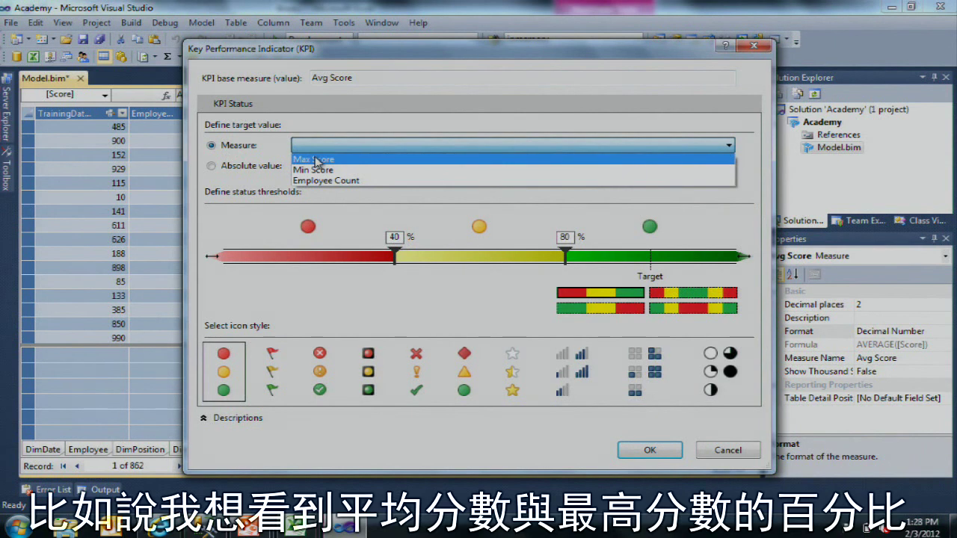
click(271, 177)
click(258, 166)
text(100)
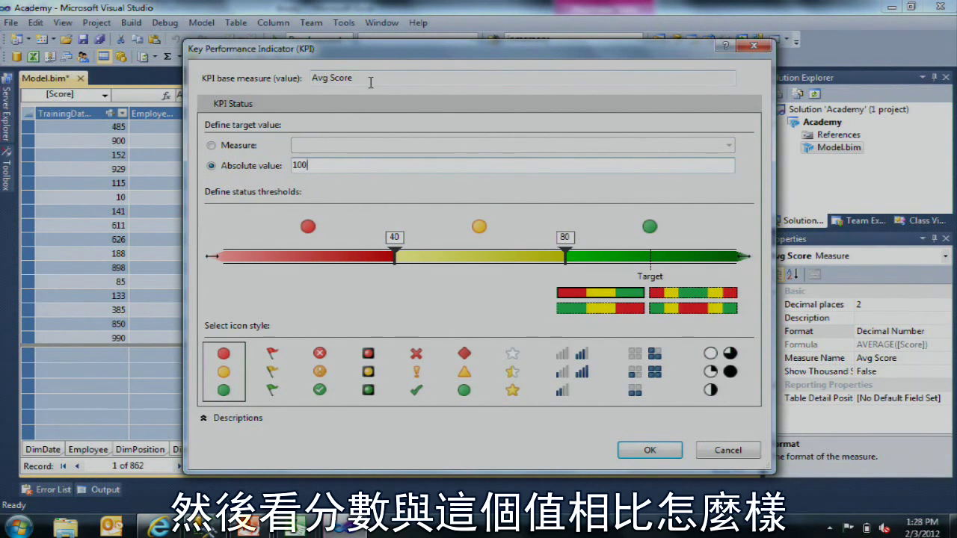
drag(370, 80, 300, 89)
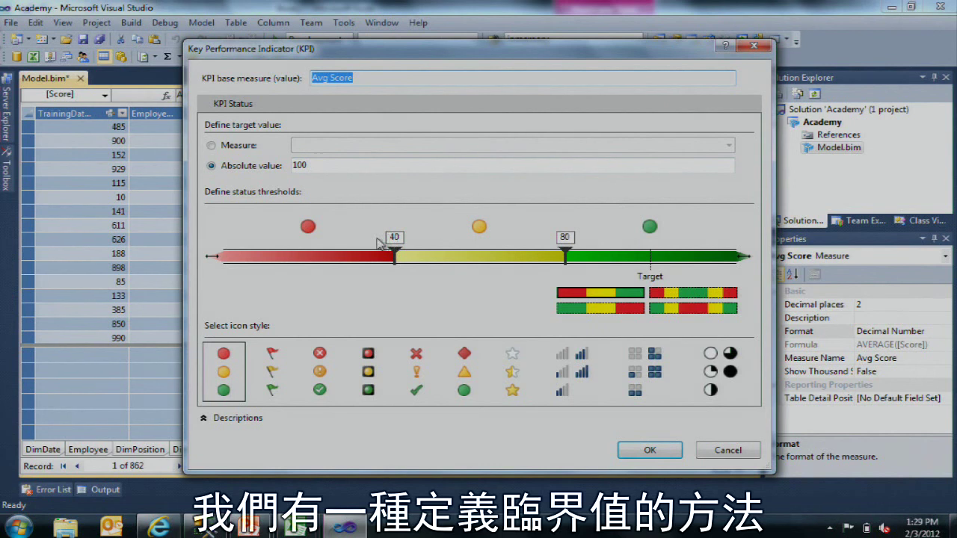
Step: Move the lower status threshold to 50, keep the circle icons, and save the KPI
click(398, 258)
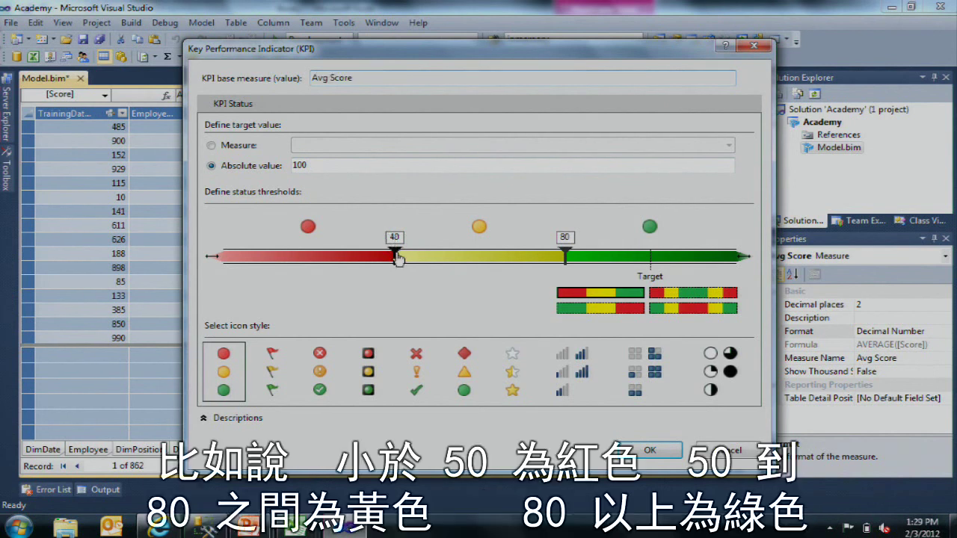
drag(400, 258, 440, 258)
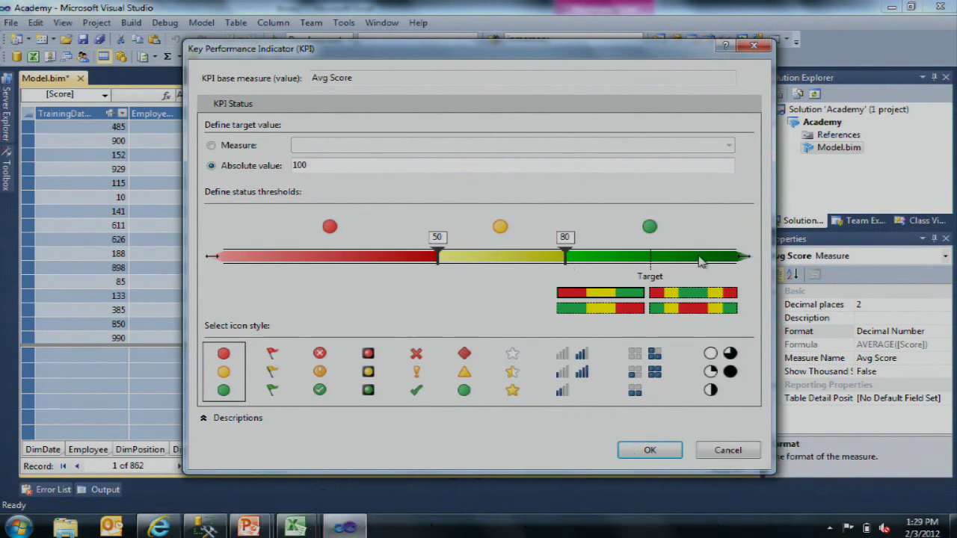
click(265, 359)
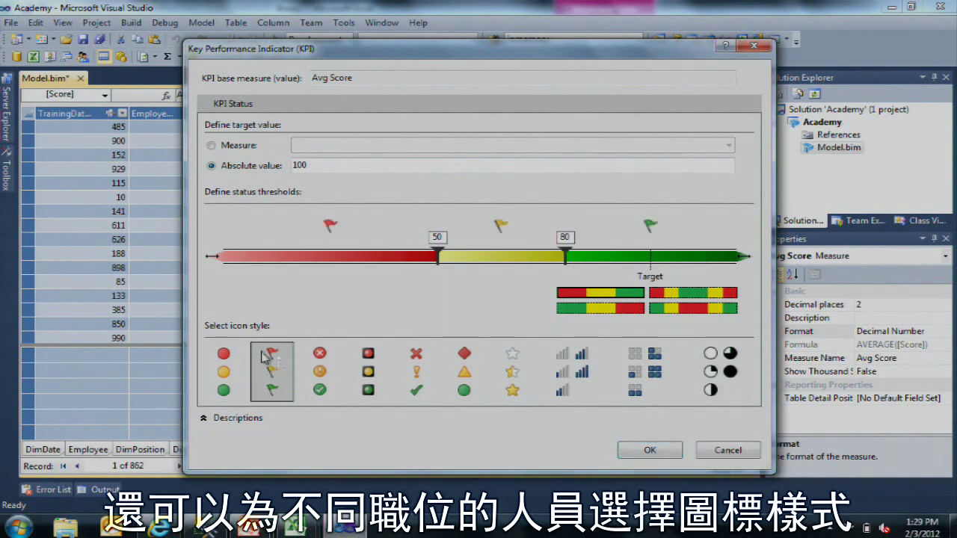
click(320, 368)
click(368, 371)
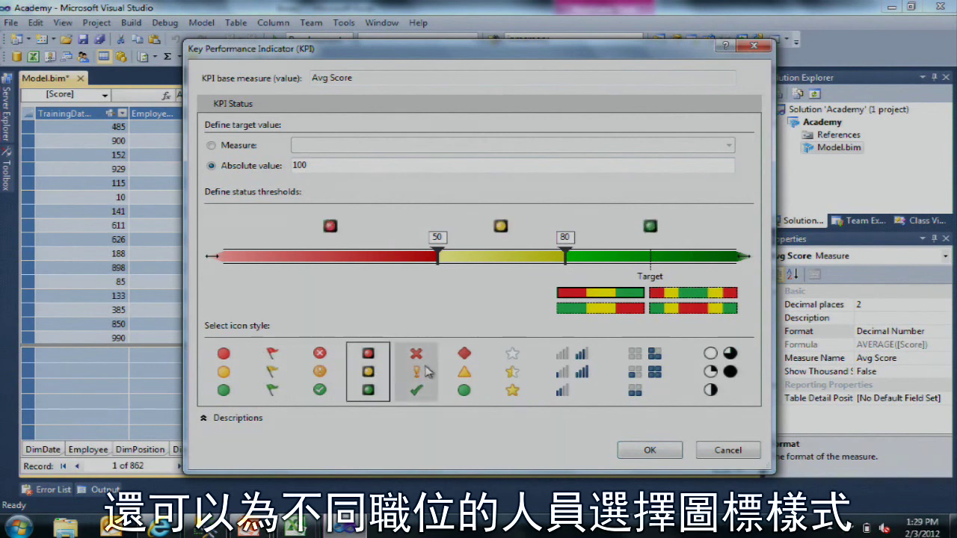
key(Home)
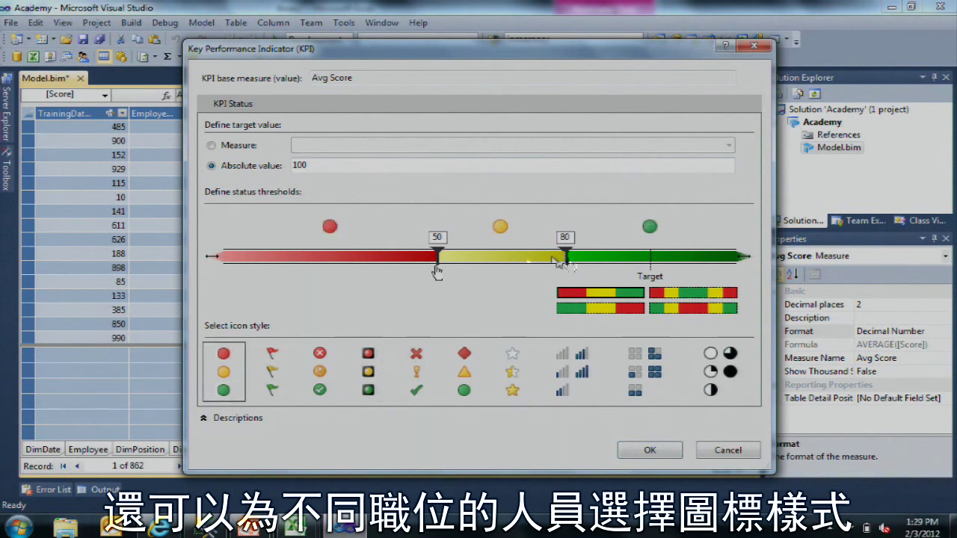
click(673, 455)
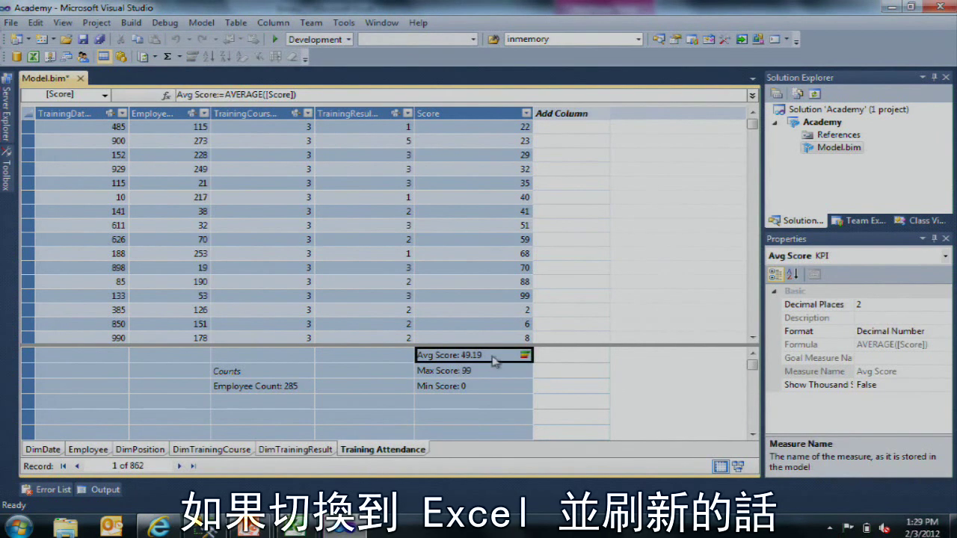
Step: Refresh All in Excel to load the new Avg Score KPI
key(alt+Tab)
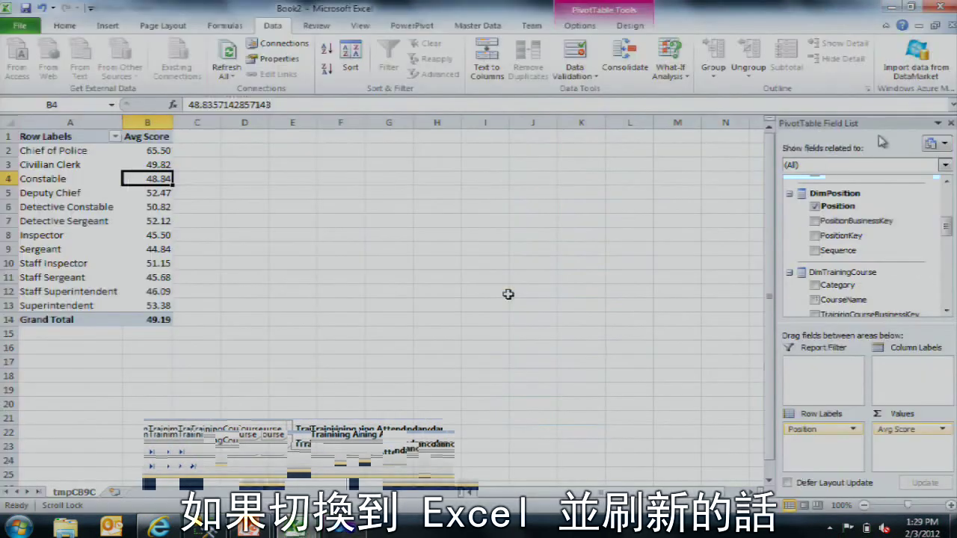
click(270, 27)
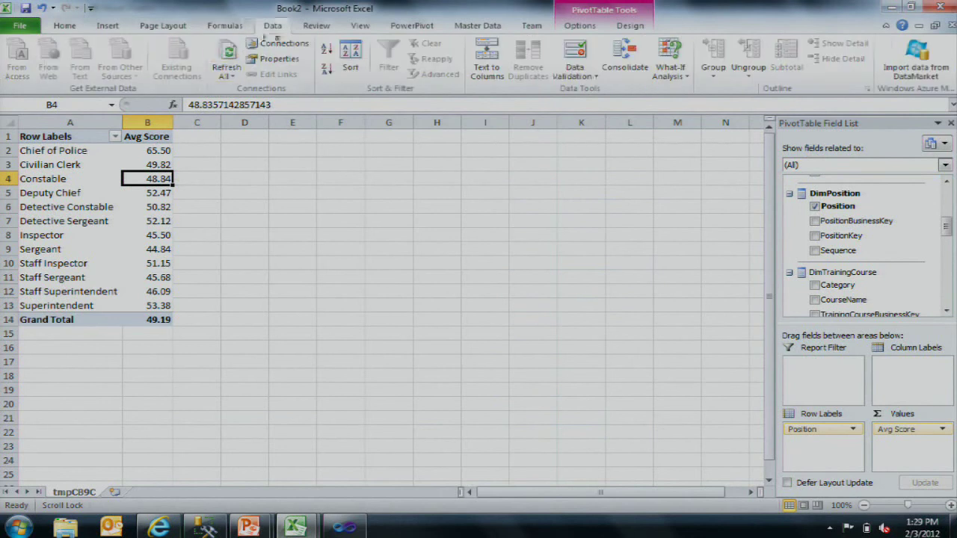
click(226, 56)
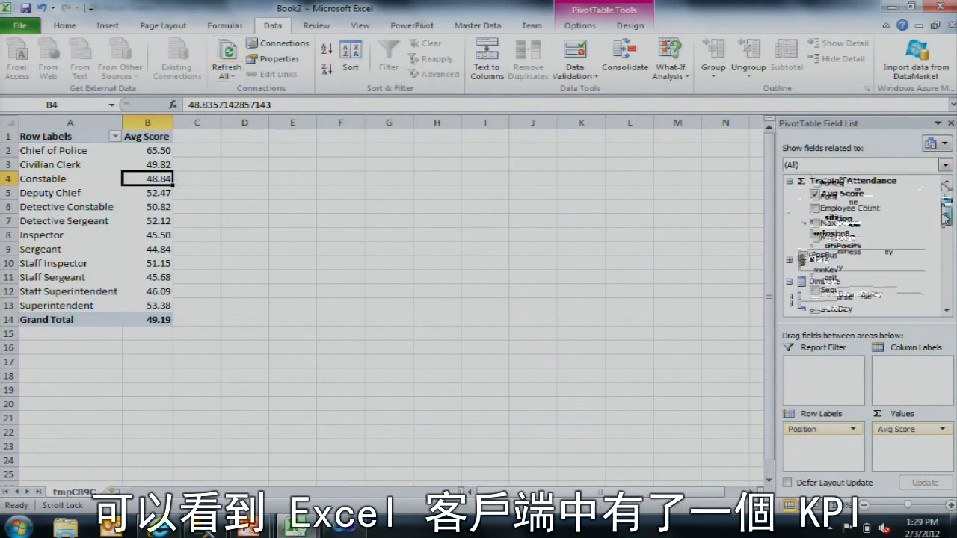
Step: Add the Avg Score KPI Status to the pivot and inspect the indicator in C3
click(789, 261)
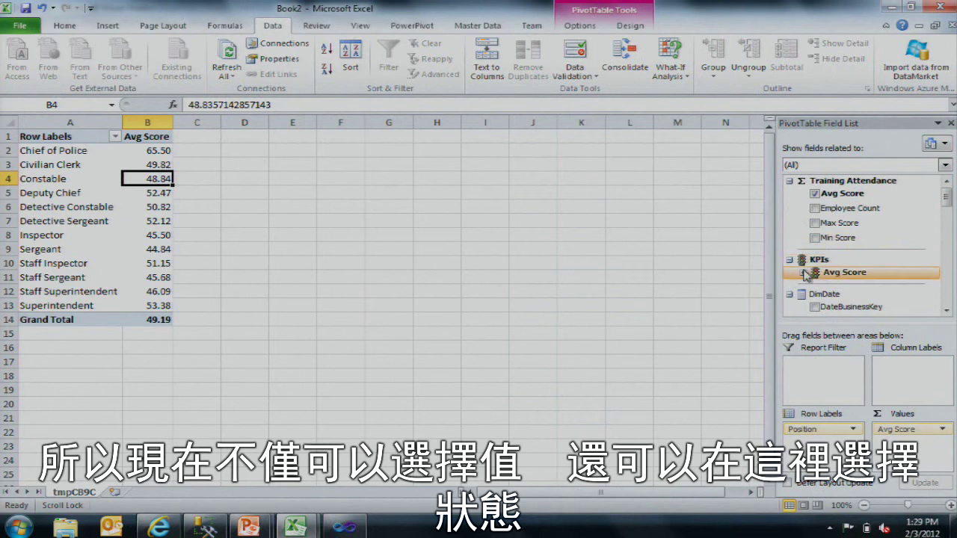
click(803, 273)
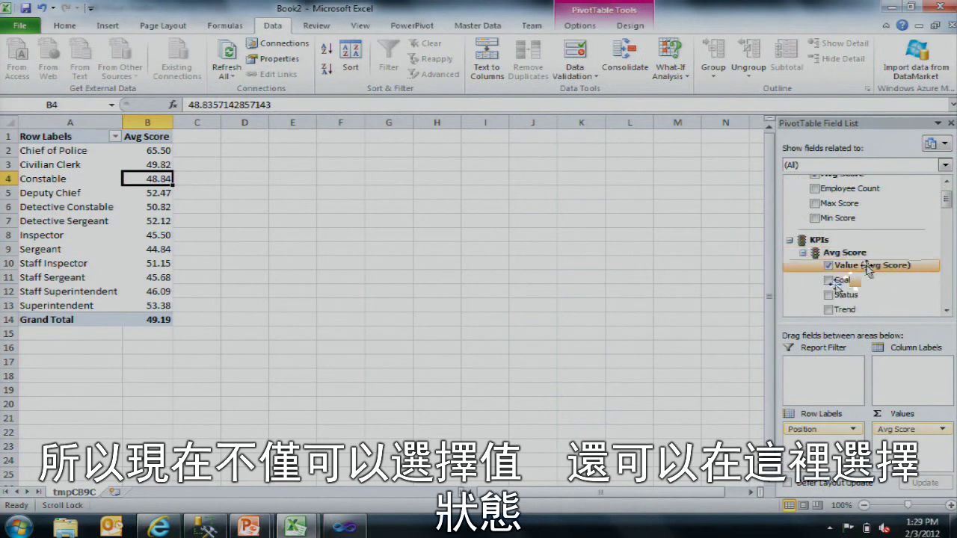
click(828, 295)
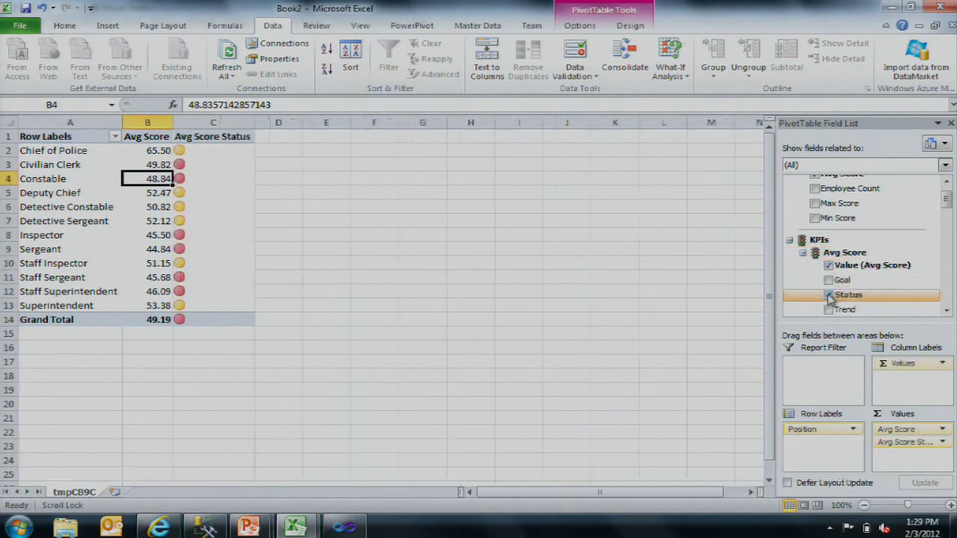
click(238, 164)
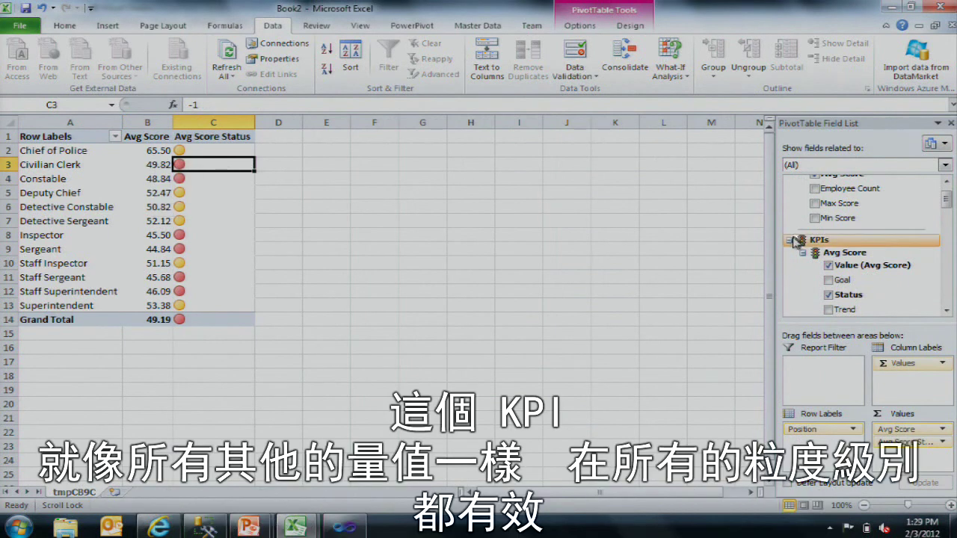
Step: Add Employee's Full Name under Position, listing each person's Avg Score and status
scroll(853, 258, down, 3)
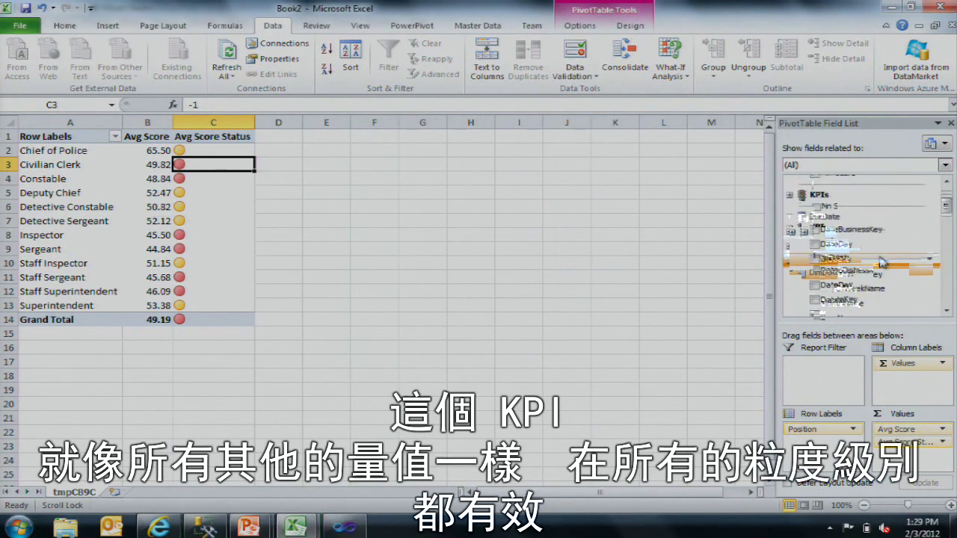
scroll(853, 258, down, 5)
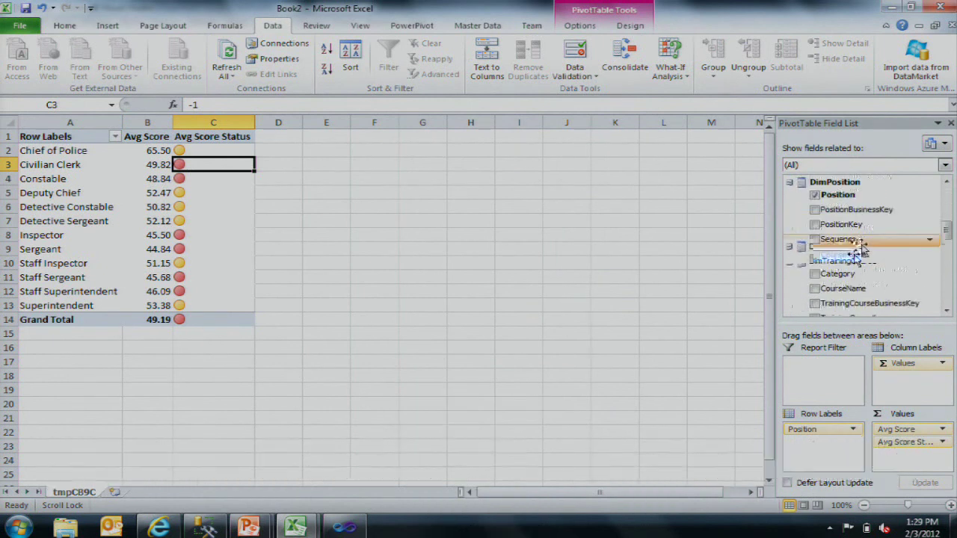
click(949, 260)
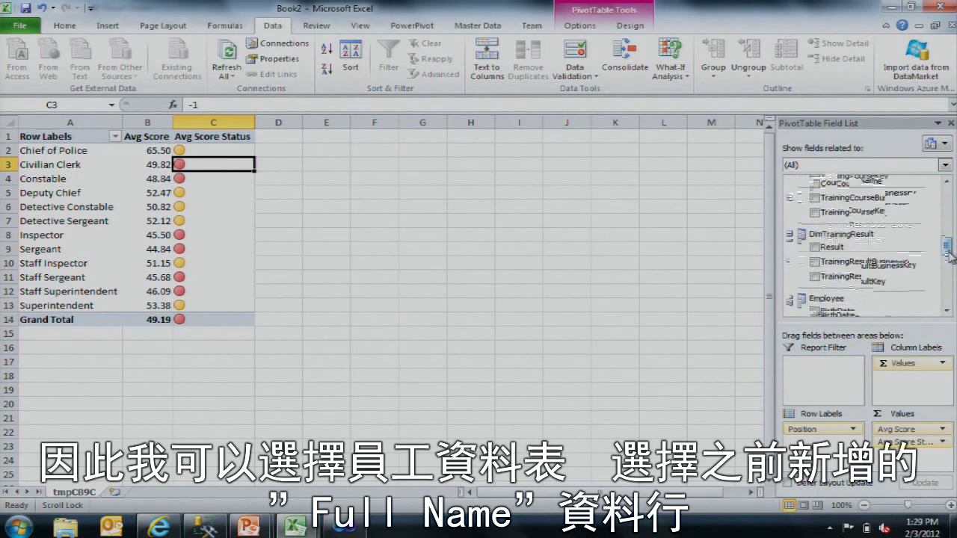
mouse_move(946, 272)
mouse_down()
mouse_move(946, 282)
mouse_move(946, 273)
mouse_up()
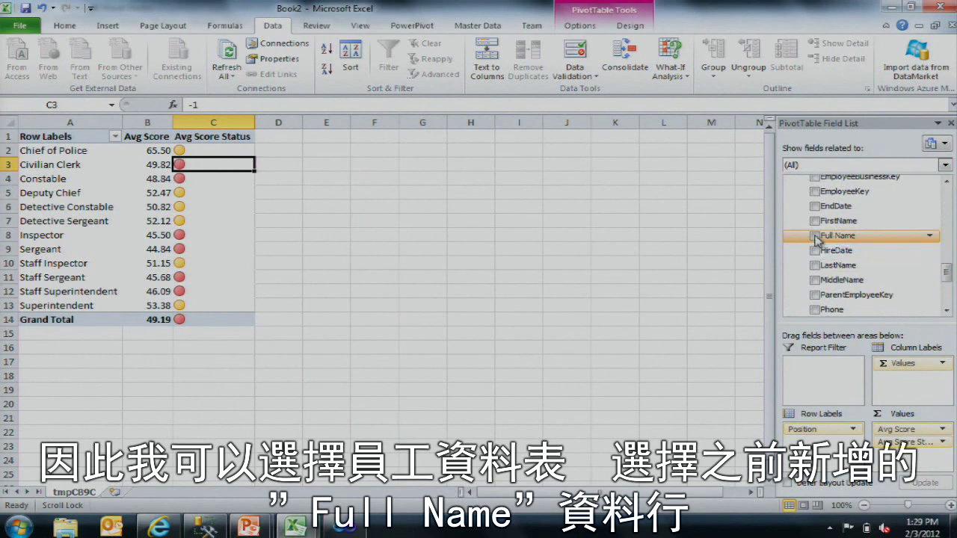
click(815, 237)
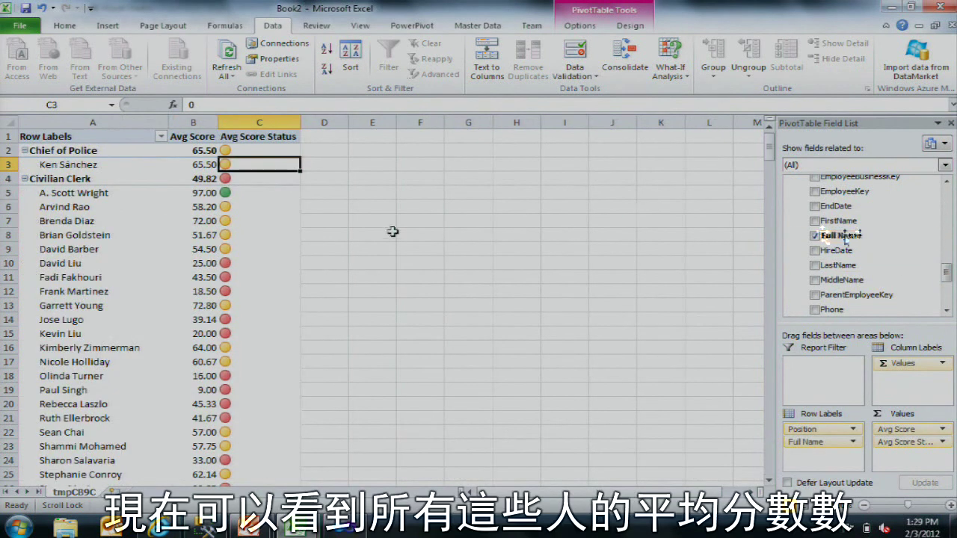
click(134, 195)
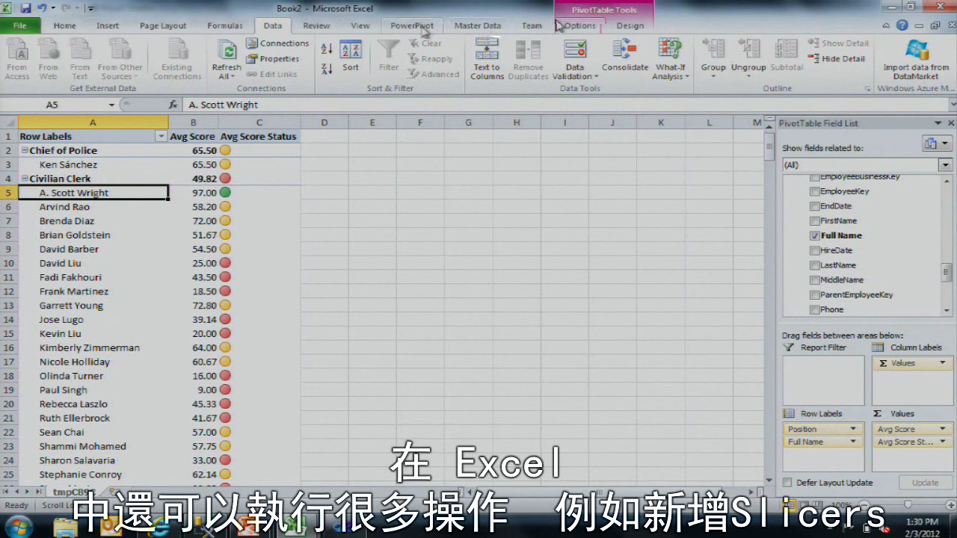
click(598, 27)
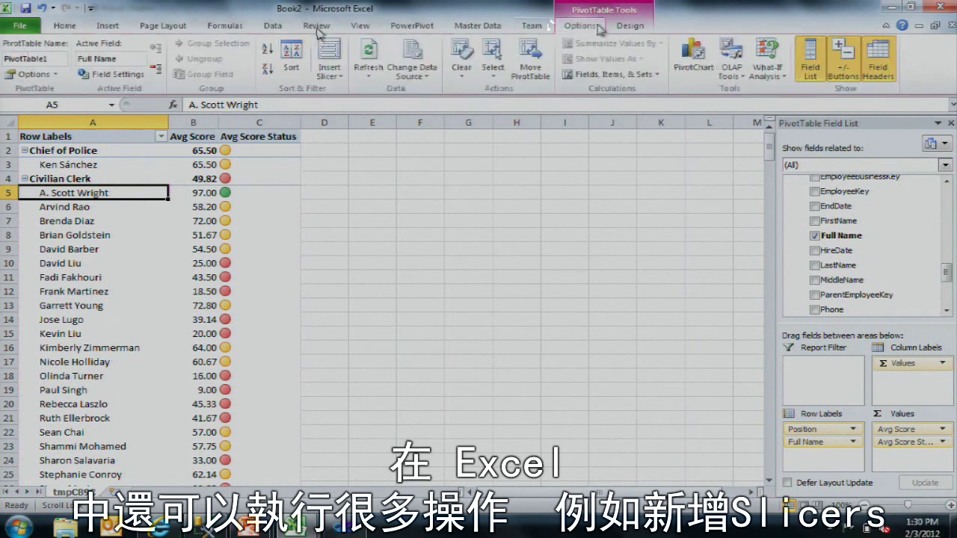
Step: Insert Category and Result slicers for the PivotTable
click(329, 75)
click(355, 88)
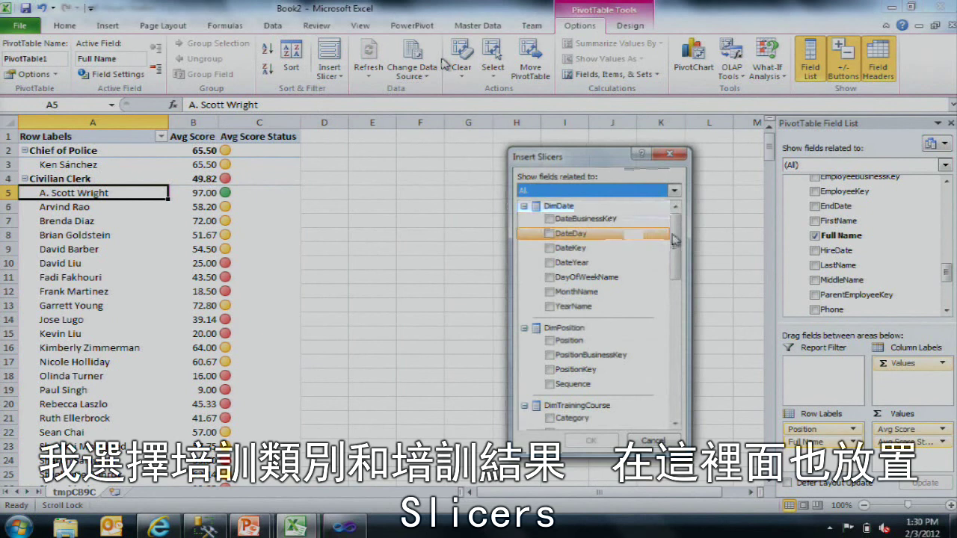
drag(676, 228, 683, 280)
click(549, 296)
scroll(676, 285, down, 2)
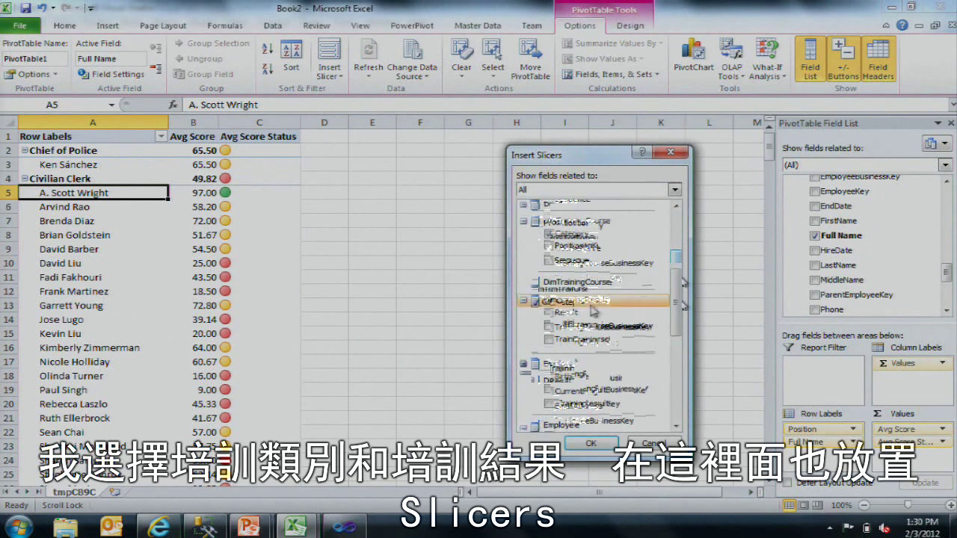
click(550, 313)
click(595, 440)
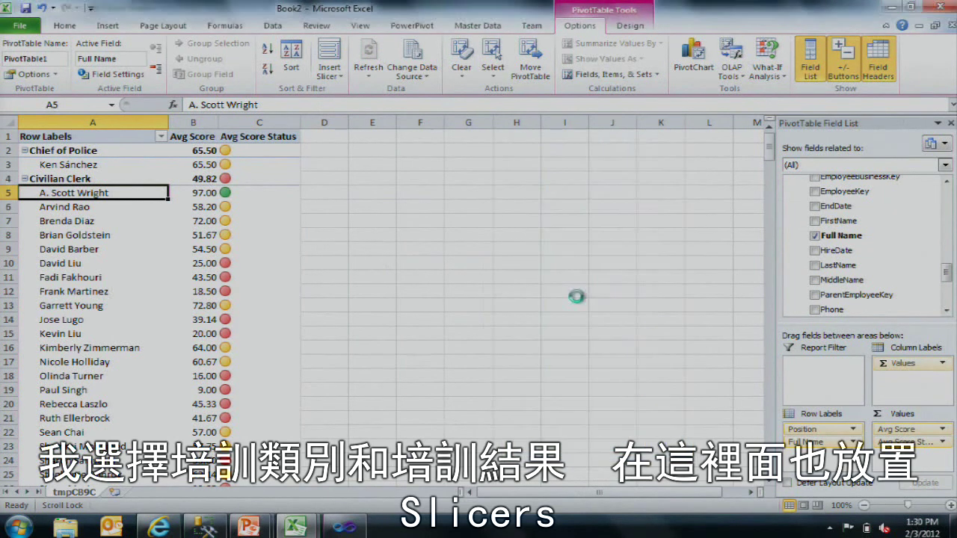
Step: Arrange the slicers, filter the pivot to Community Relations, and return to the Visual Studio model
drag(382, 208, 391, 157)
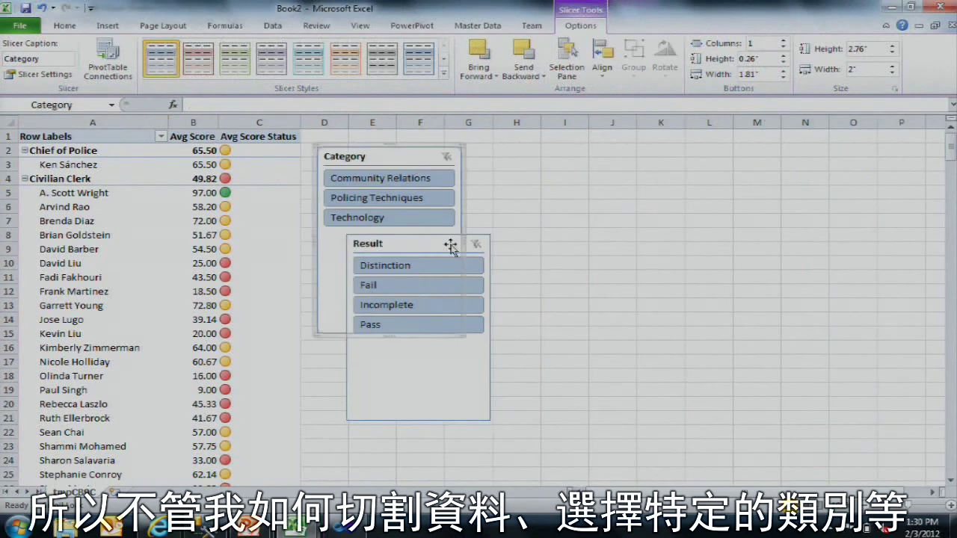
drag(449, 246, 411, 340)
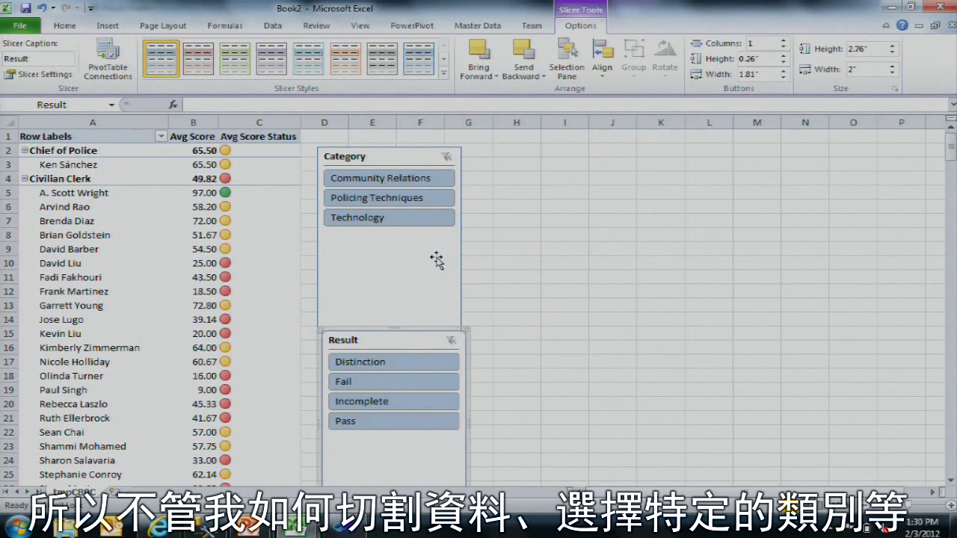
click(417, 181)
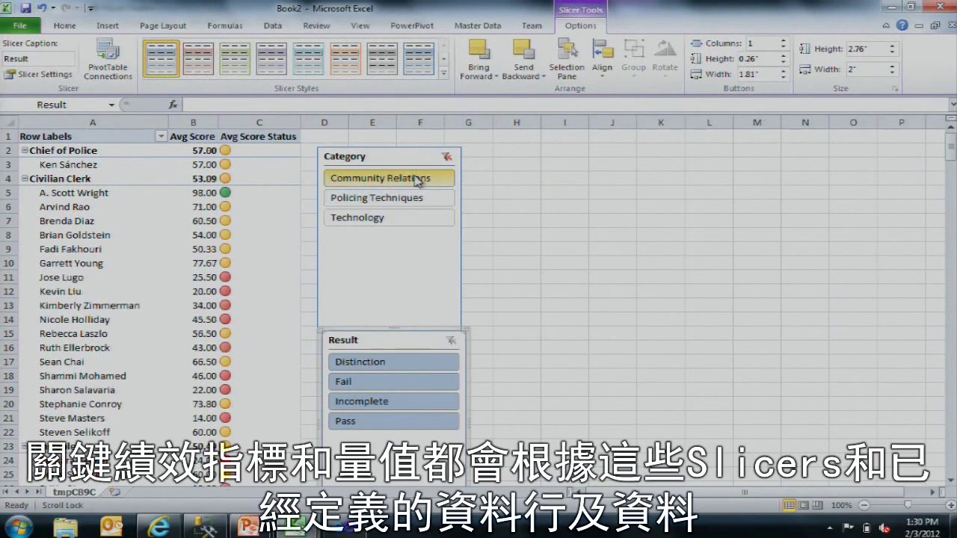
mouse_move(213, 175)
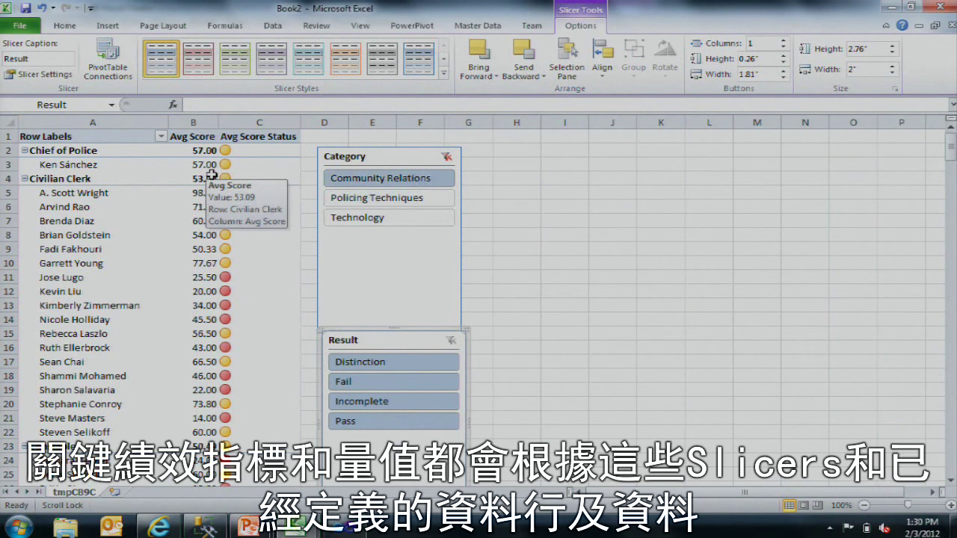
click(196, 193)
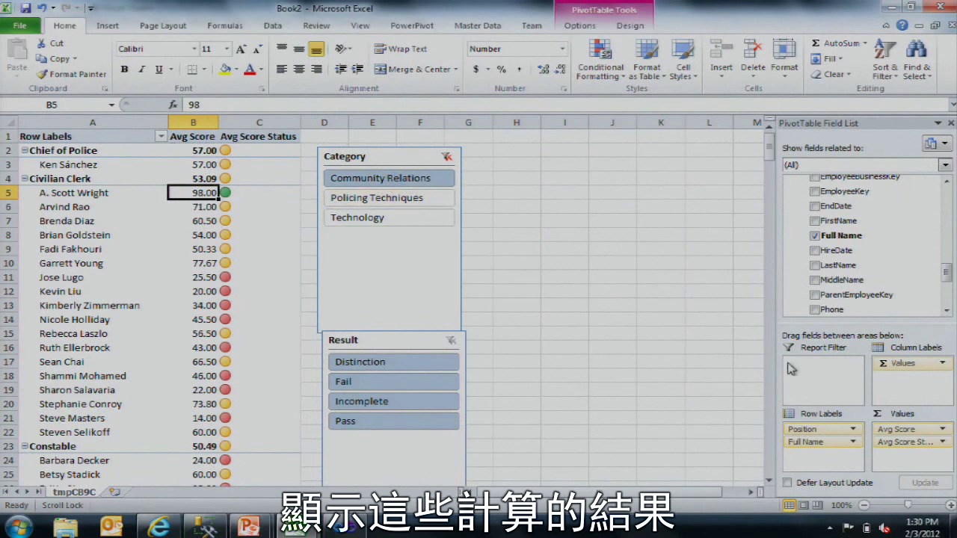
click(345, 528)
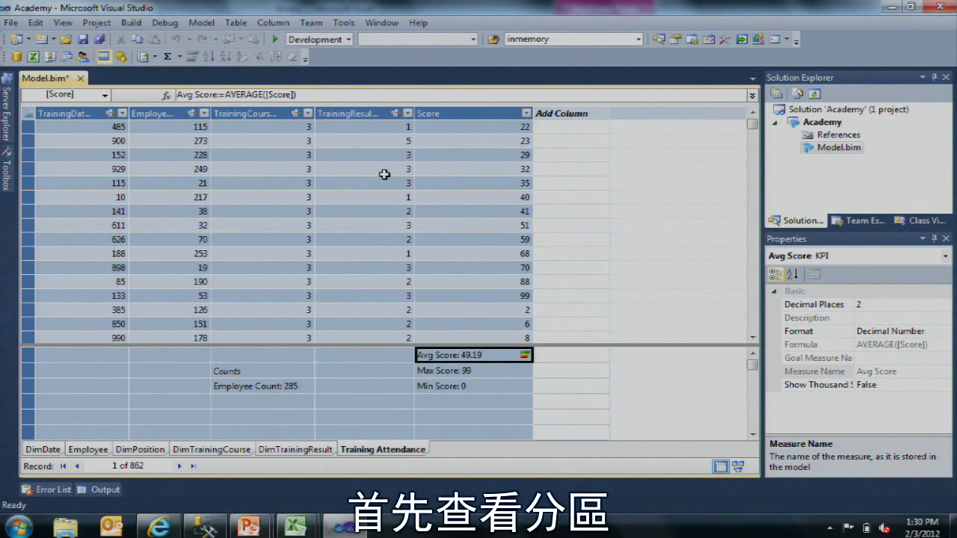
click(378, 281)
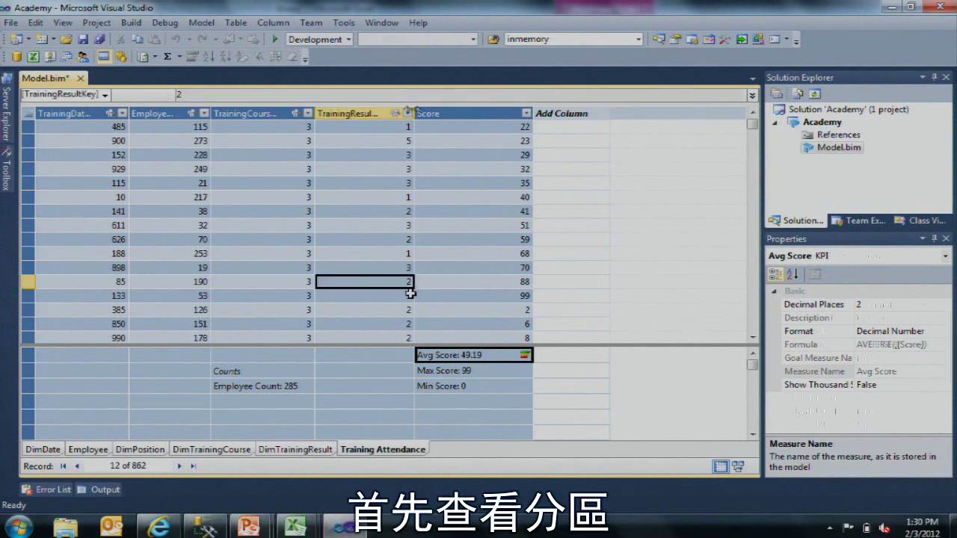
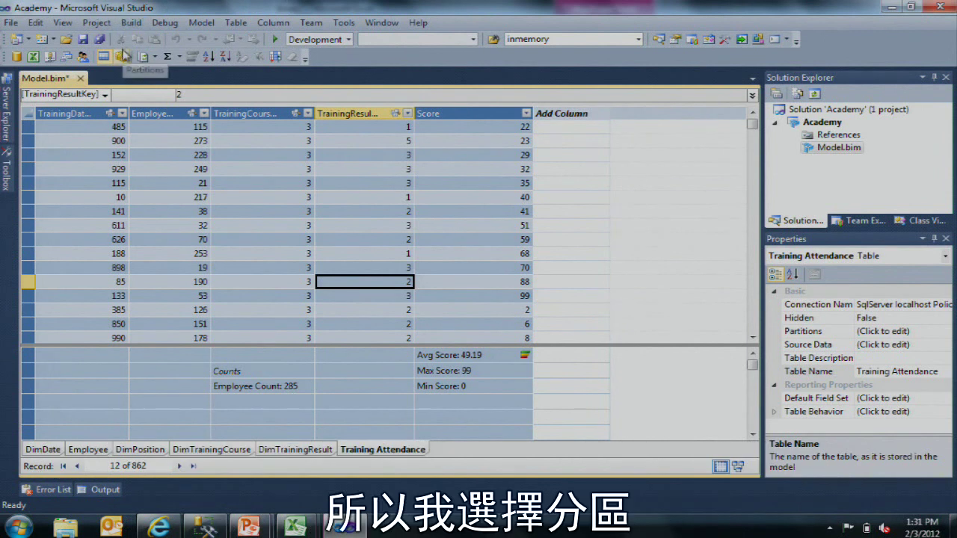
Step: Show the Training Attendance partition's SQL query, which filters TrainingDateKey < 1000
click(121, 58)
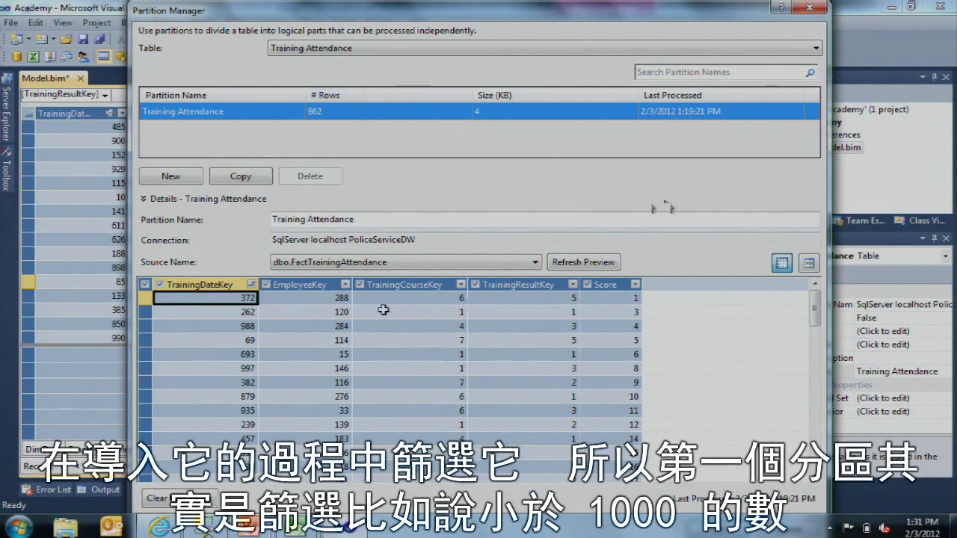
click(335, 311)
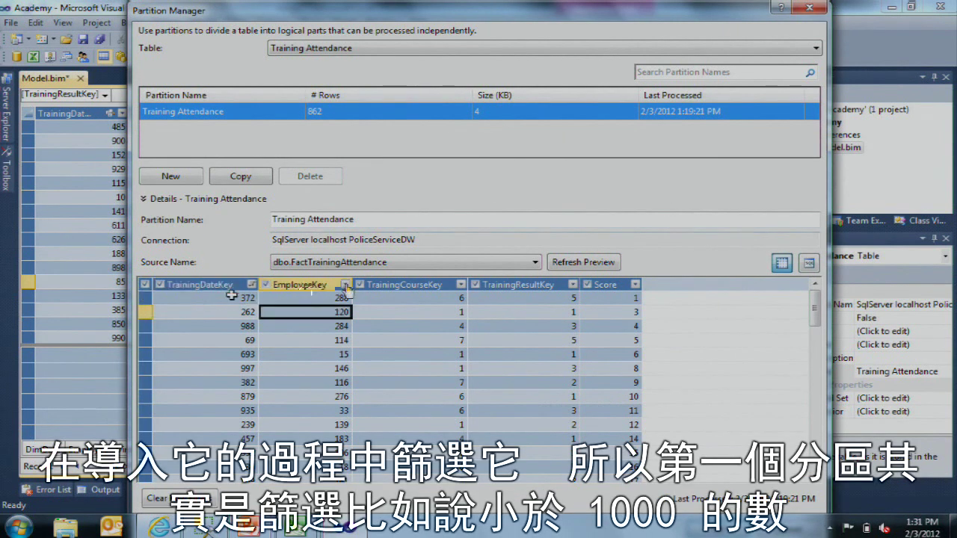
click(232, 296)
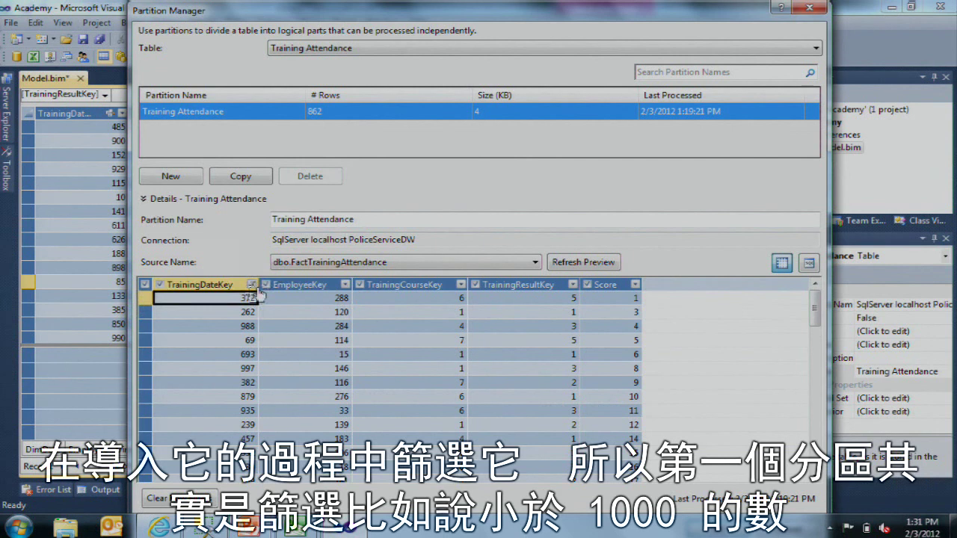
click(252, 285)
mouse_move(359, 125)
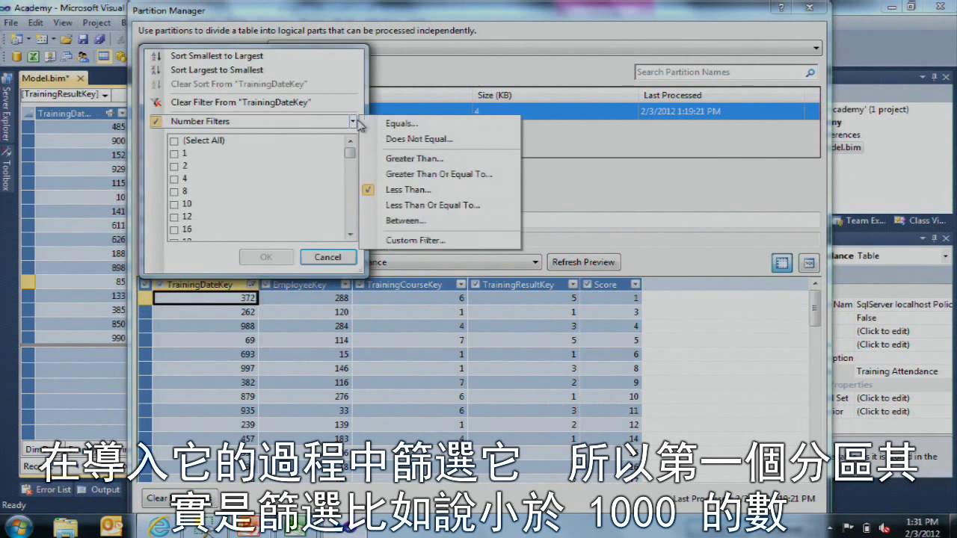
click(328, 257)
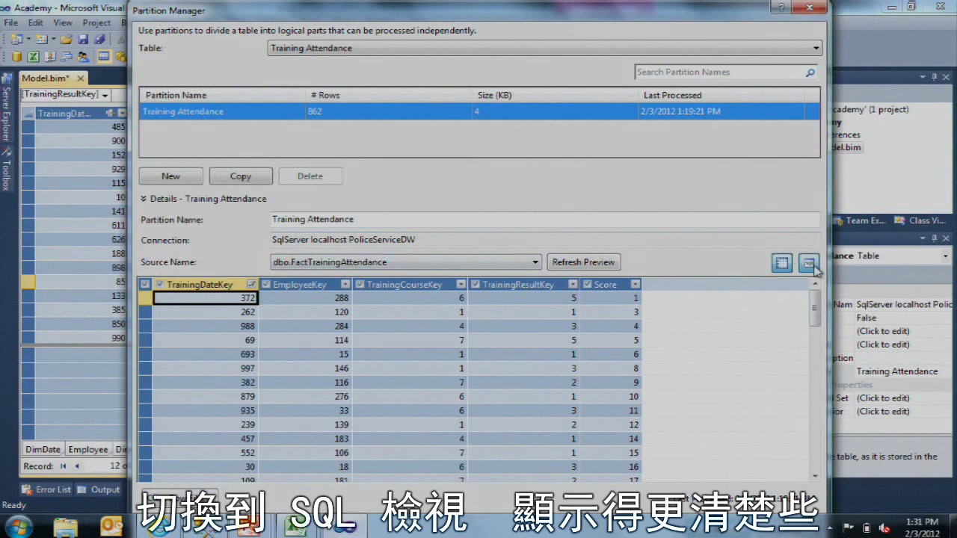
click(809, 264)
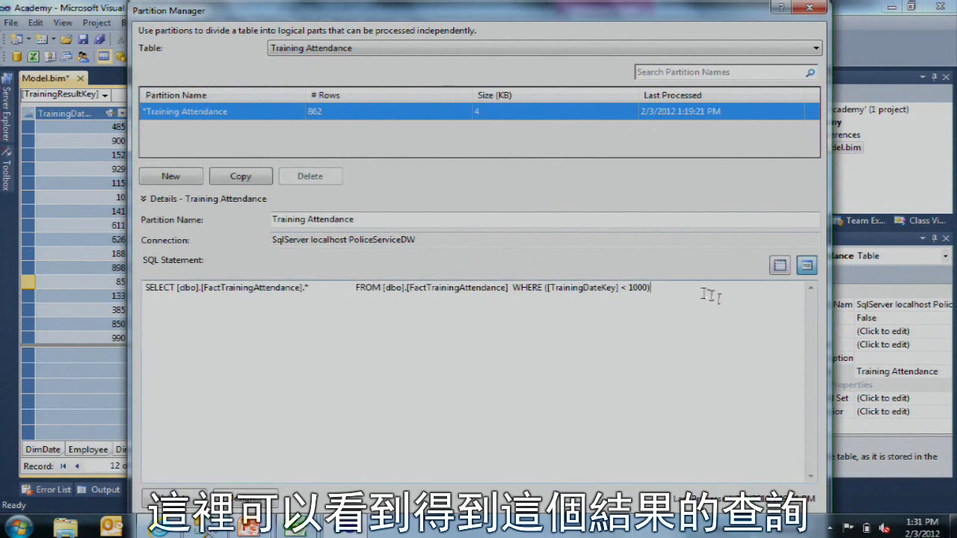
drag(710, 295, 144, 263)
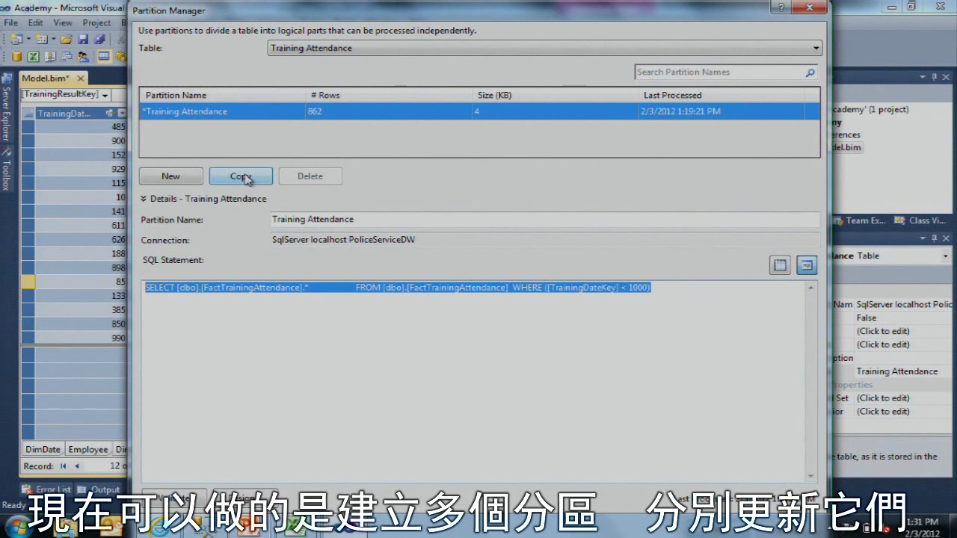
Step: Copy the partition as 'Training Attendance 2' with its filter changed to TrainingDateKey >= 1000
click(244, 177)
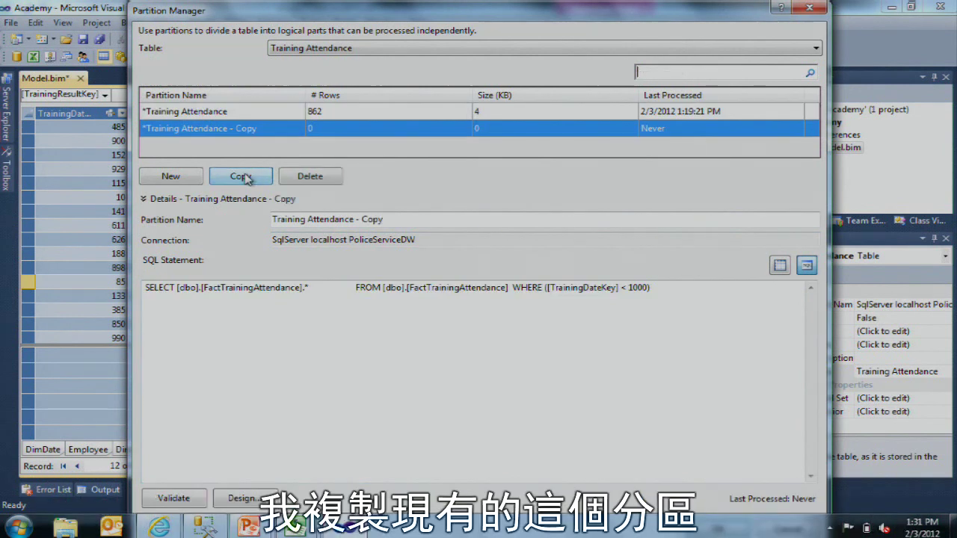
click(628, 292)
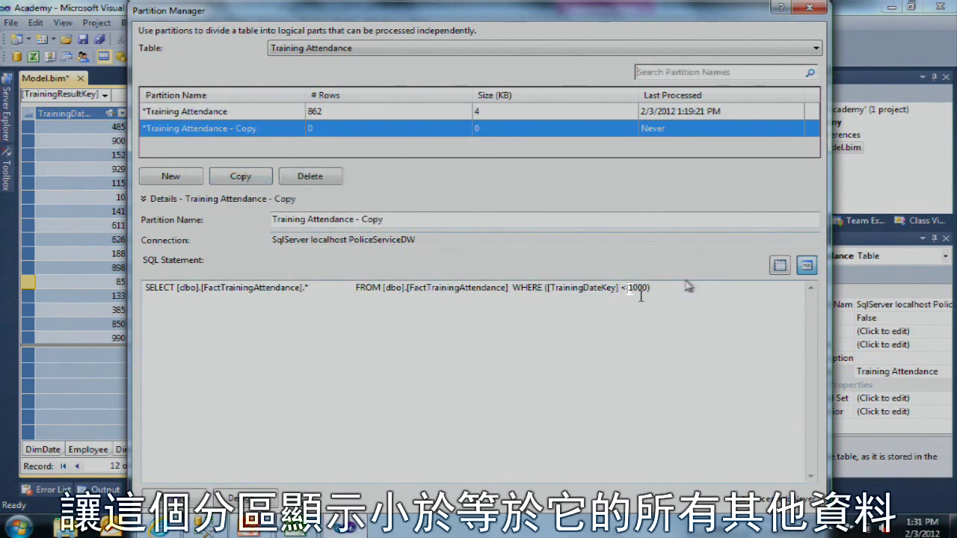
drag(353, 219, 493, 226)
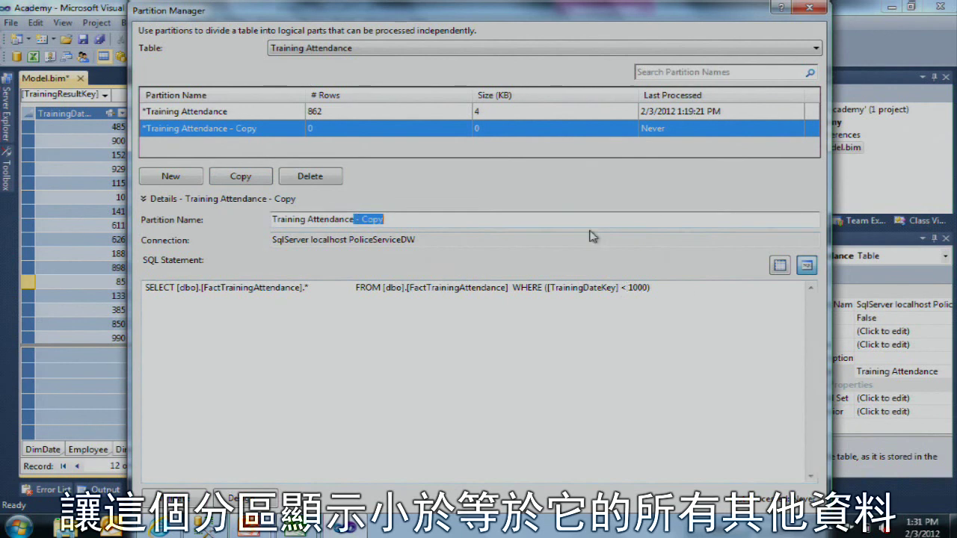
text(2)
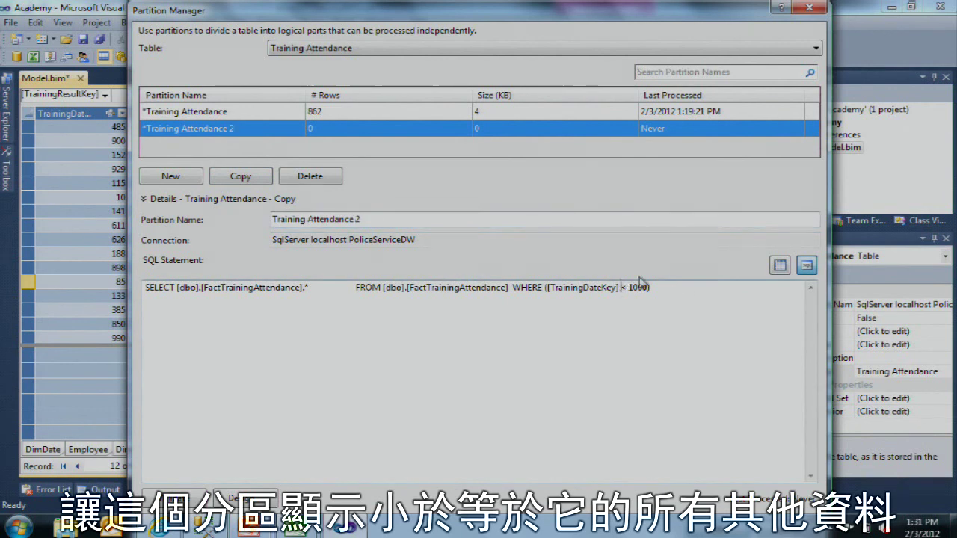
double_click(624, 288)
text(>=)
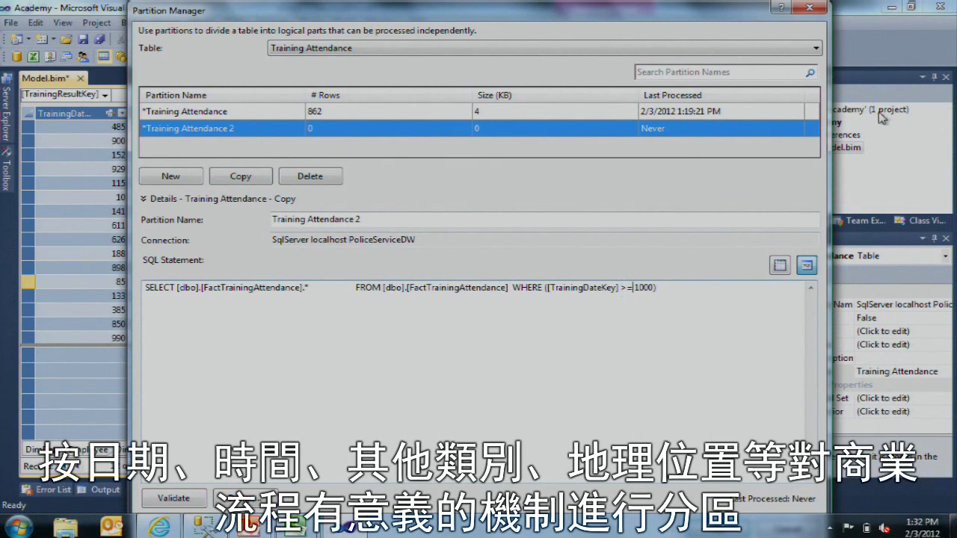
click(359, 114)
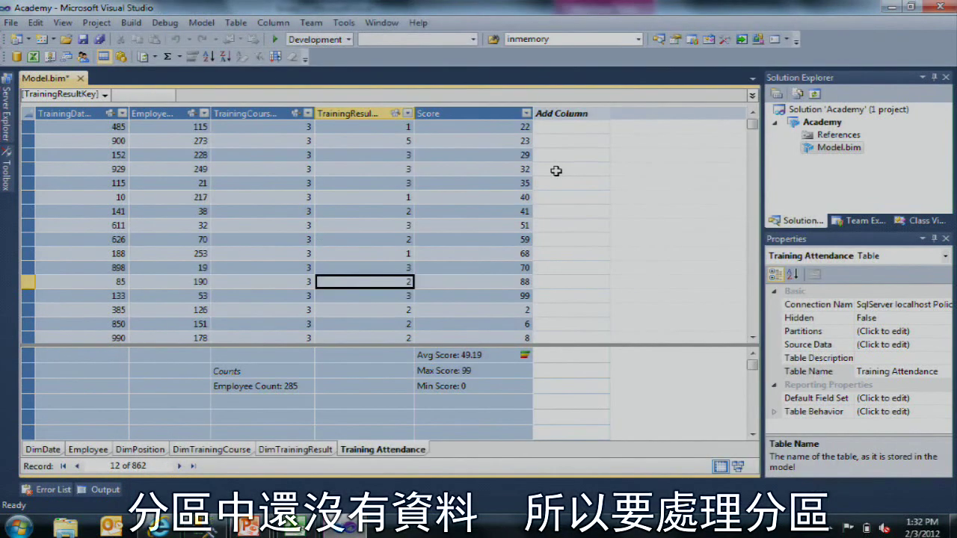
Step: Process only the Training Attendance 2 partition, entering the account password, so the table reaches 1,000 records
click(155, 57)
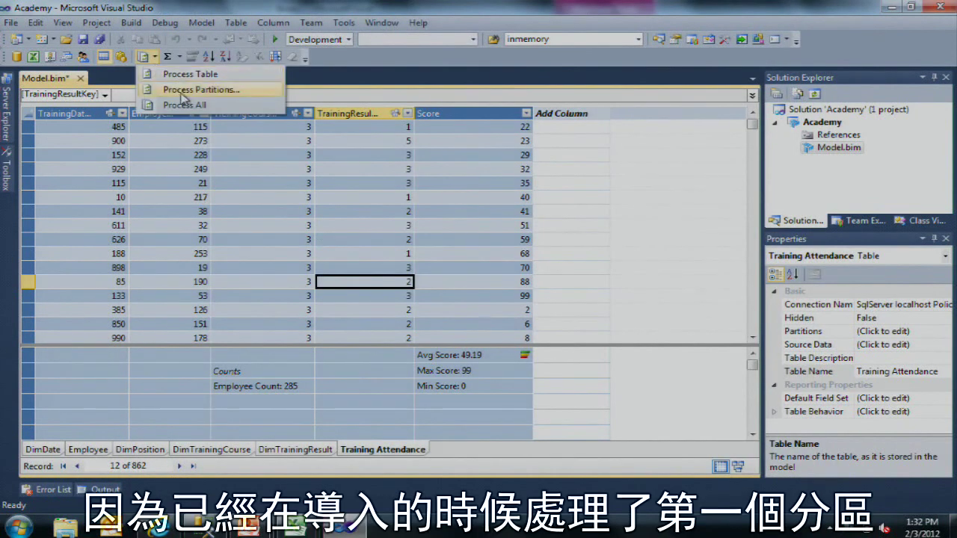
click(189, 90)
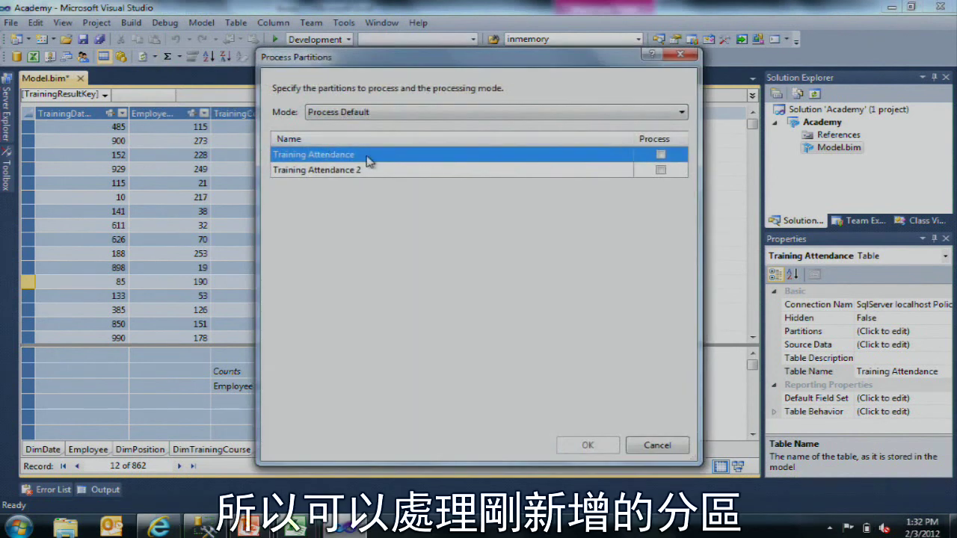
click(661, 170)
click(588, 446)
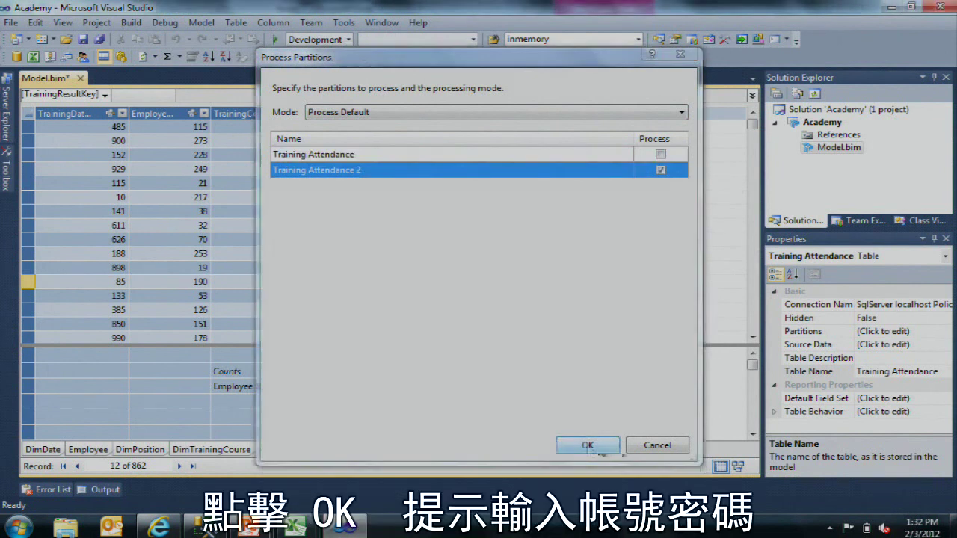
click(476, 276)
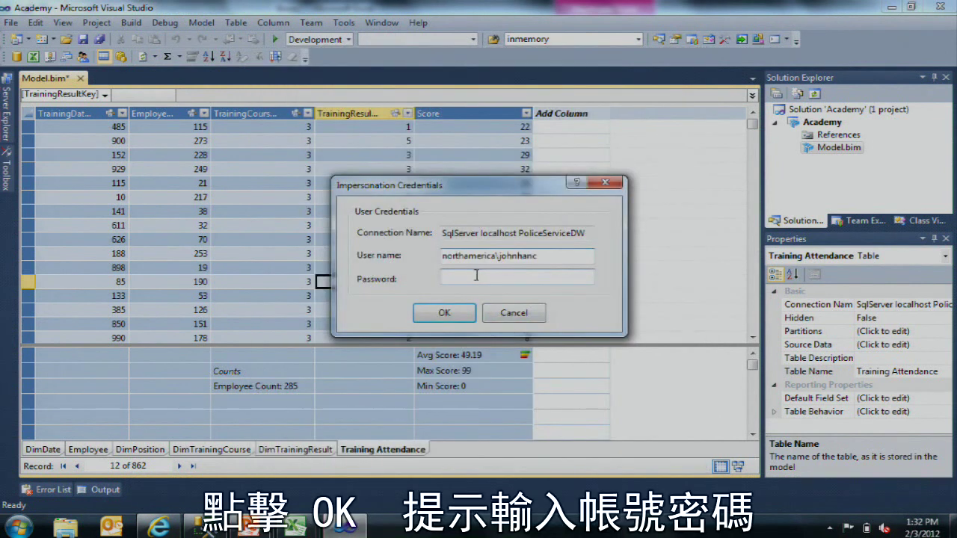
text(********)
key(Return)
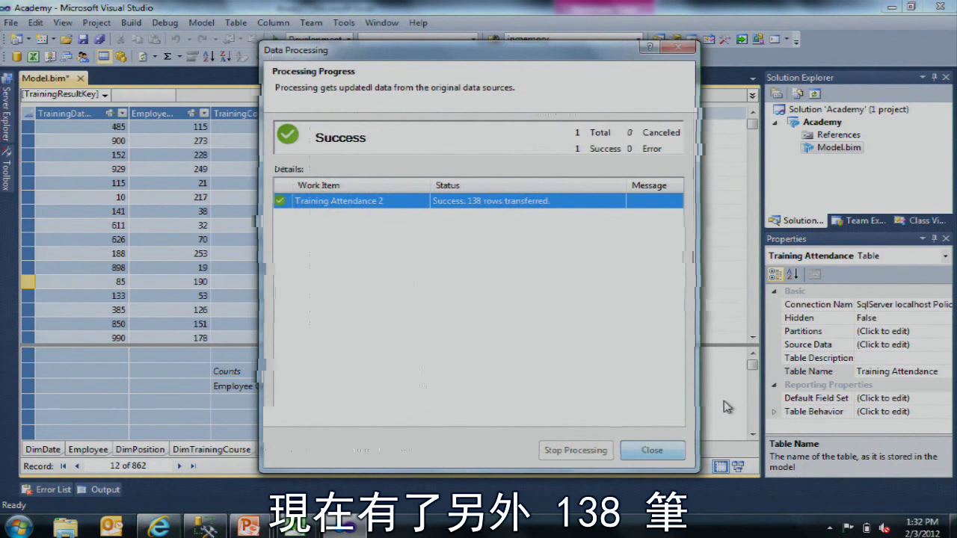
click(651, 450)
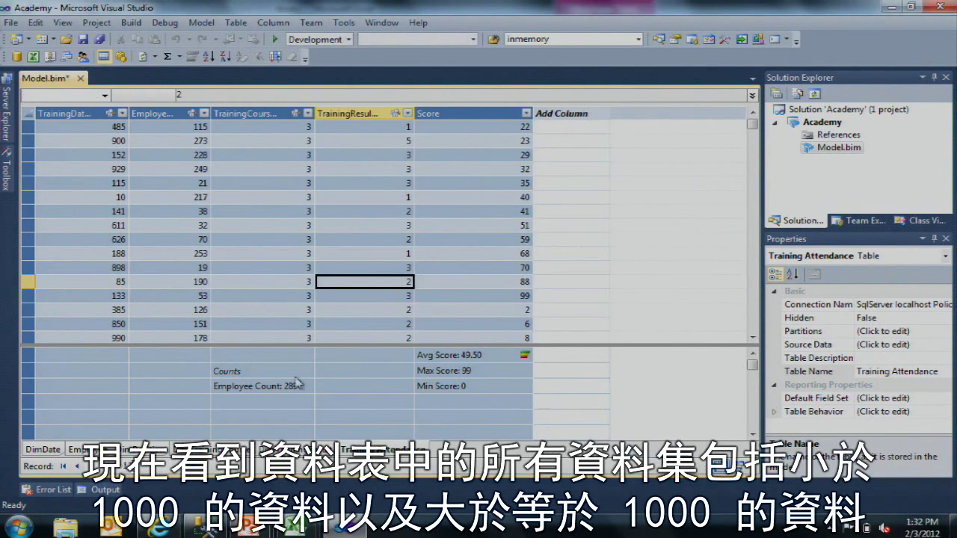
click(364, 239)
scroll(363, 235, down, 1)
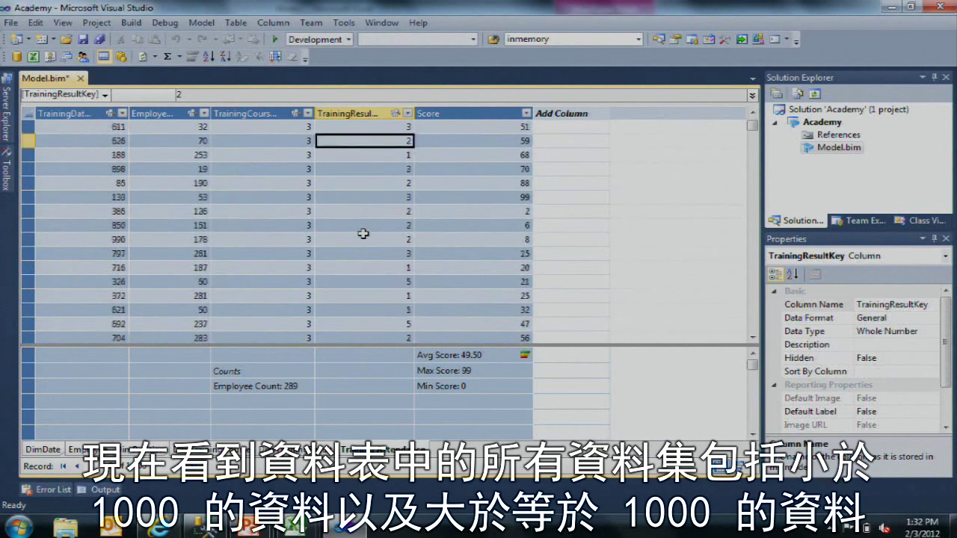
scroll(363, 234, up, 1)
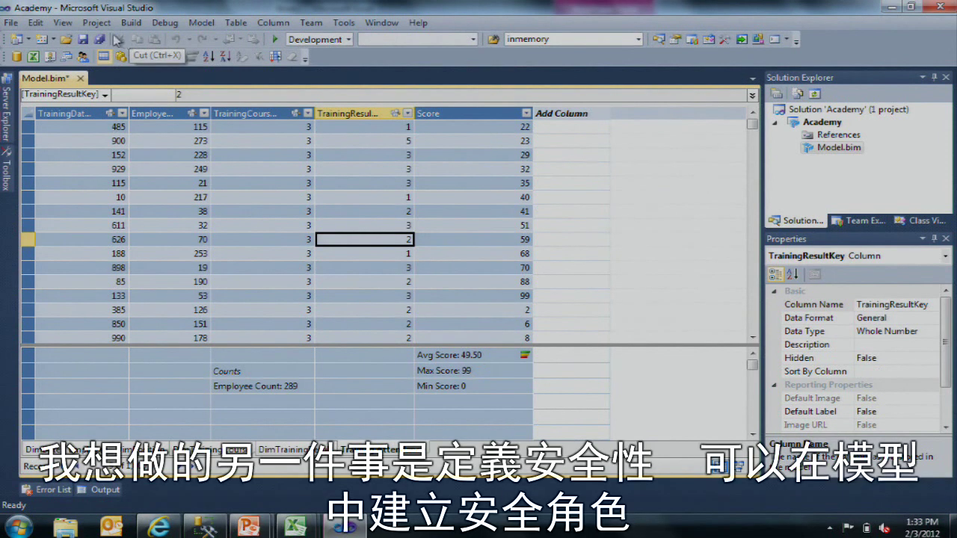
Step: Create an Admin role with Administrator permission
click(82, 58)
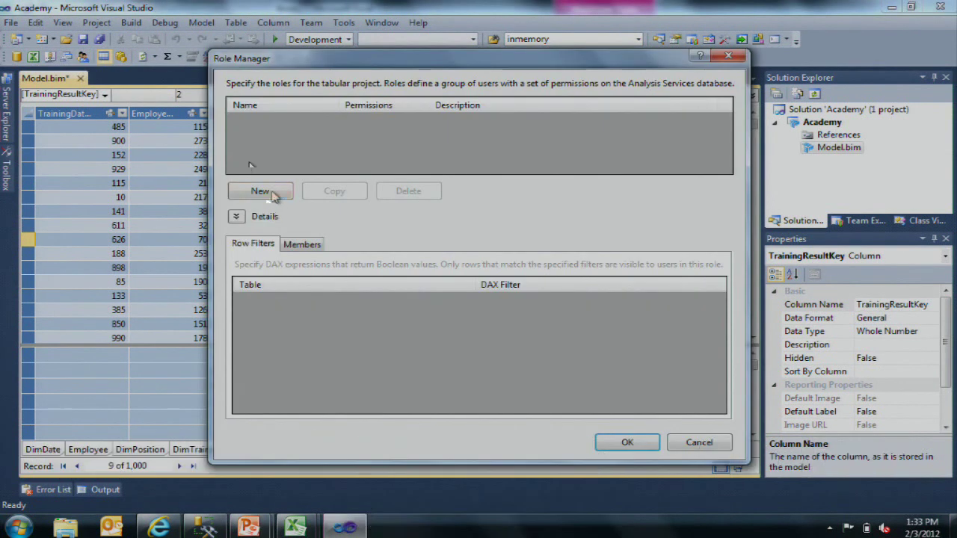
click(260, 192)
text(Admi)
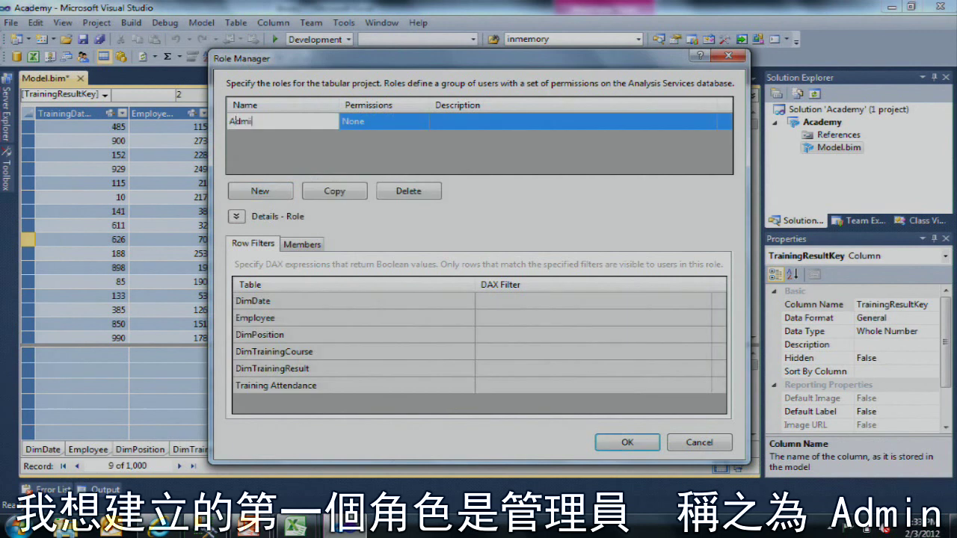
text(nistrator)
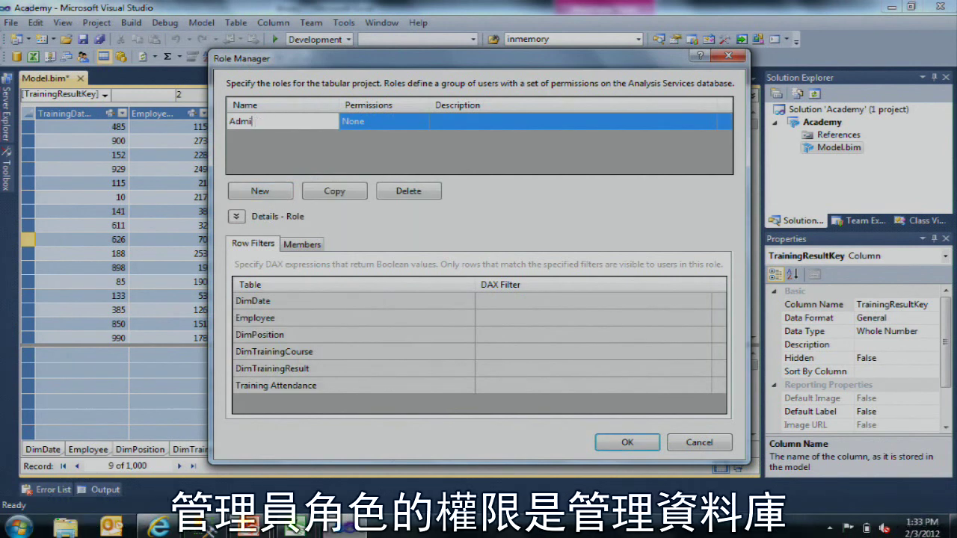
text(n)
click(418, 124)
click(418, 123)
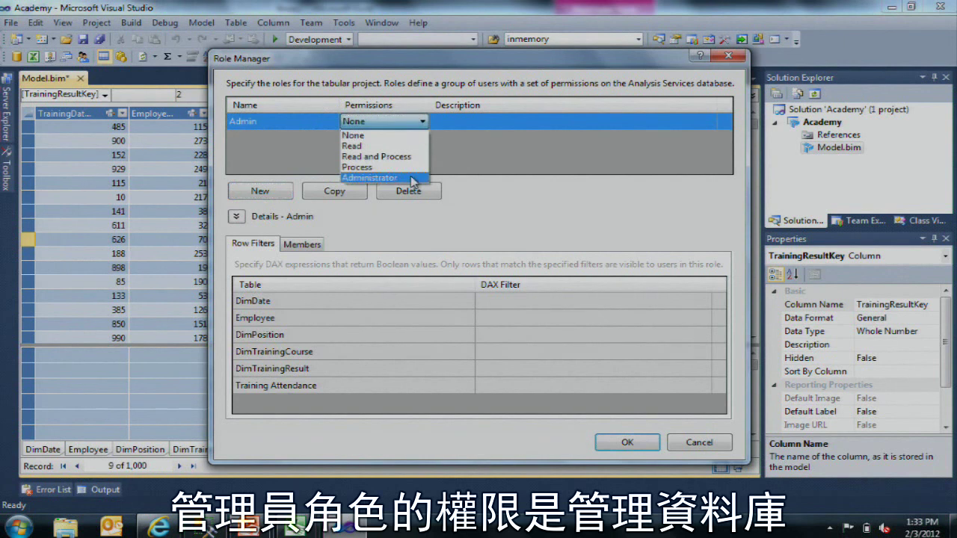
click(374, 178)
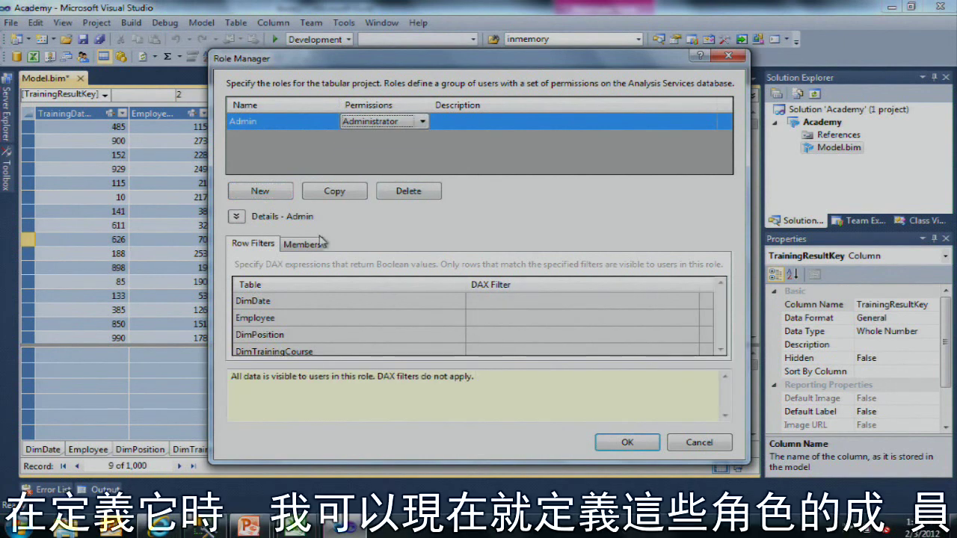
click(299, 246)
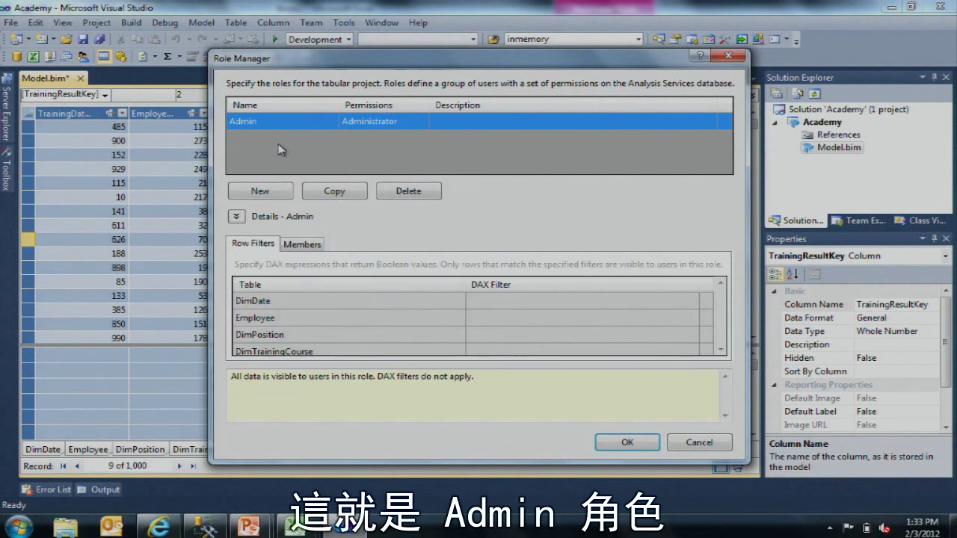
Step: Add a Users role with Read permission and save the roles
click(260, 191)
text(Users)
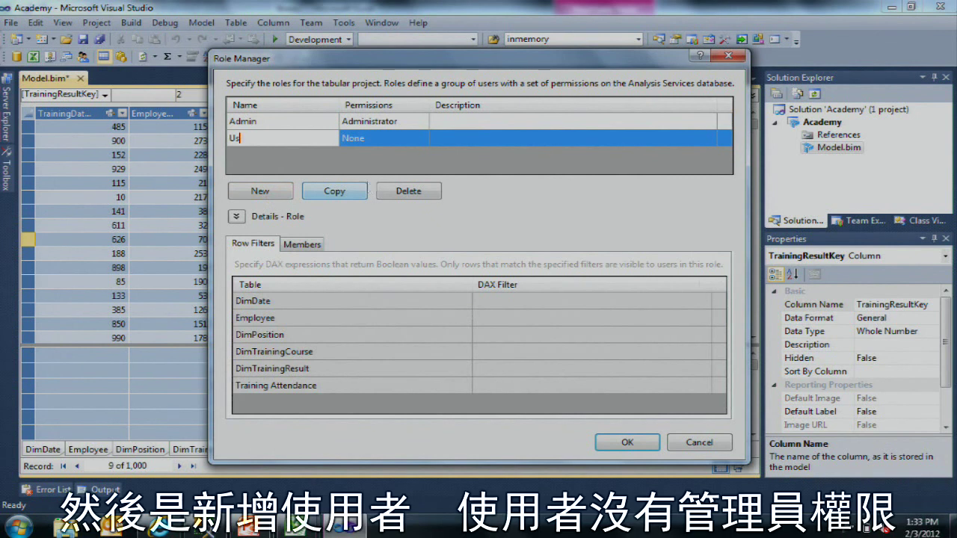
click(389, 139)
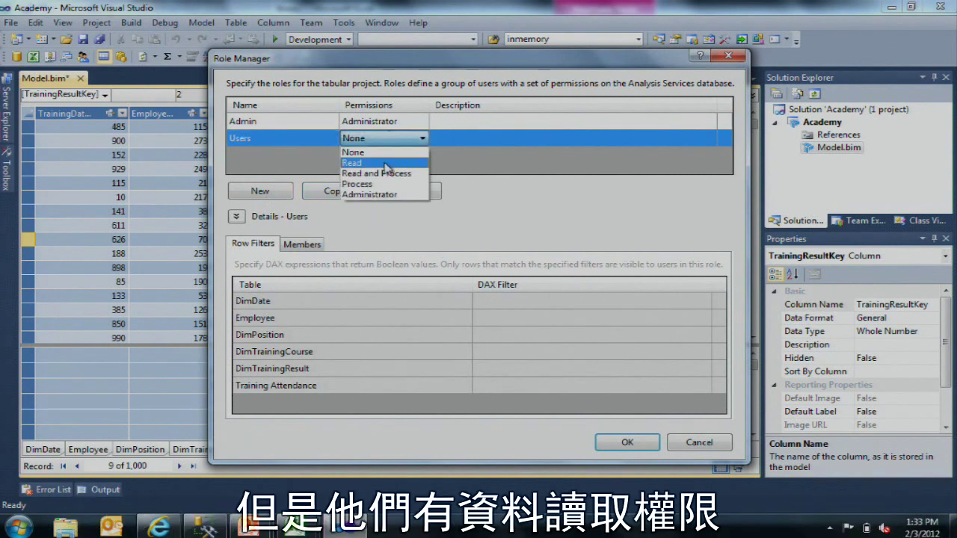
click(393, 163)
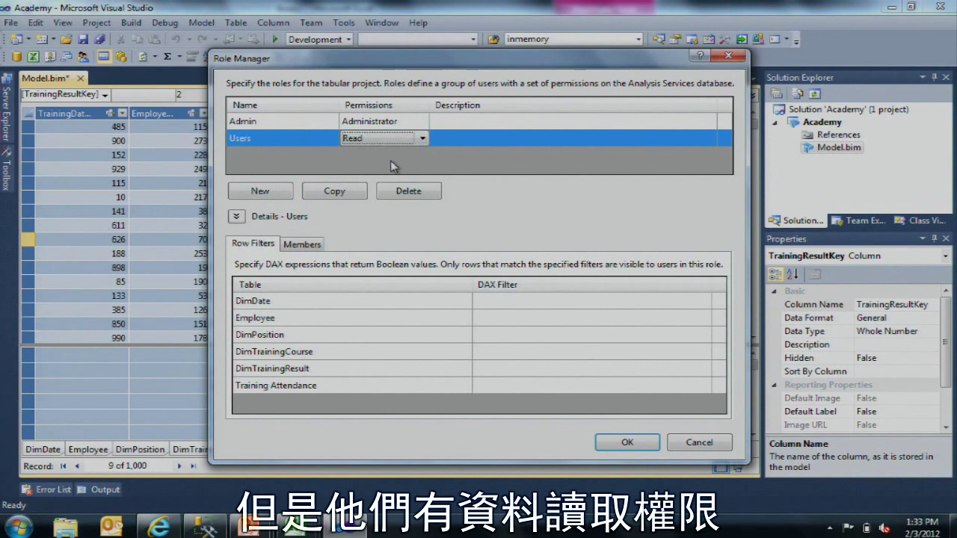
click(643, 443)
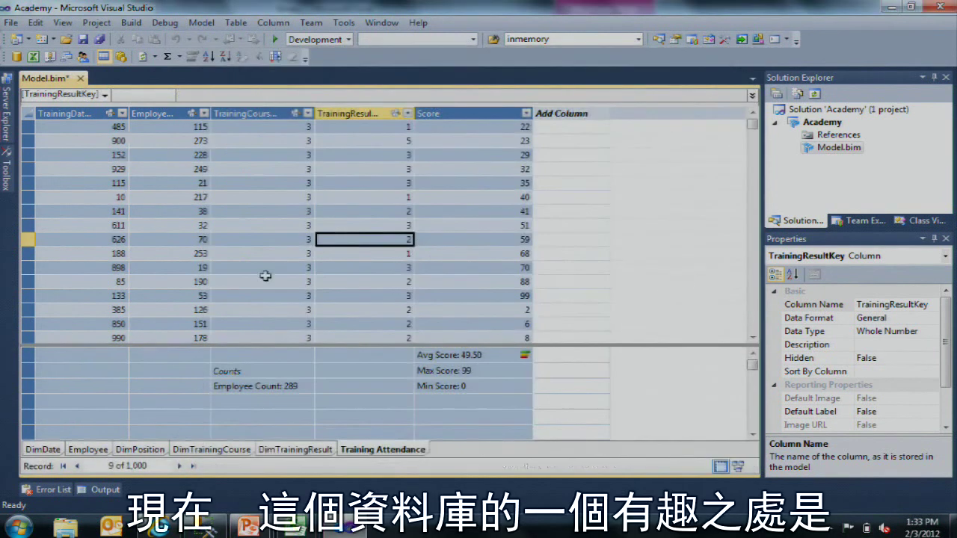
Step: Sort the DimPosition table by Sequence, smallest to largest
click(157, 450)
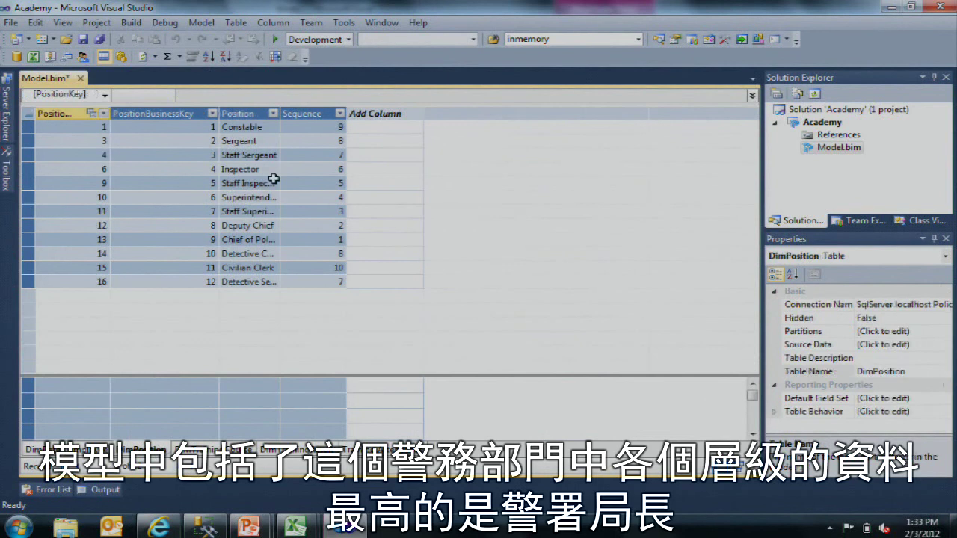
click(274, 179)
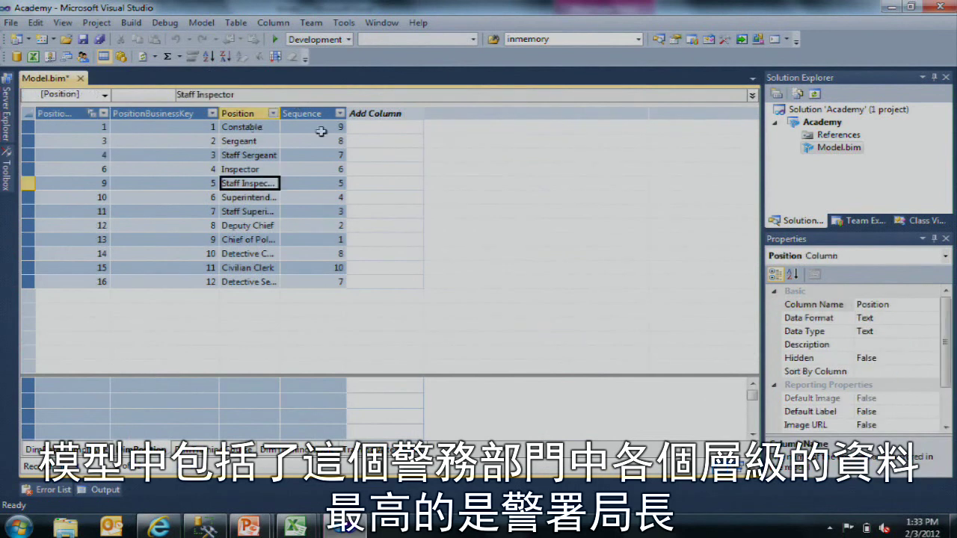
click(341, 112)
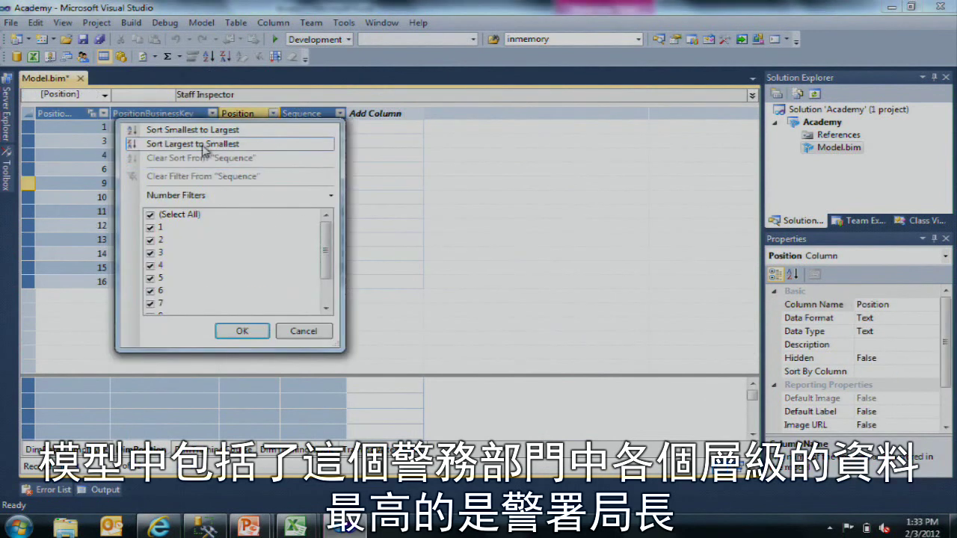
click(193, 129)
Step: Step through the sorted rows to check that Superintendent has Sequence 4
key(Up)
key(Up)
key(Up)
key(Up)
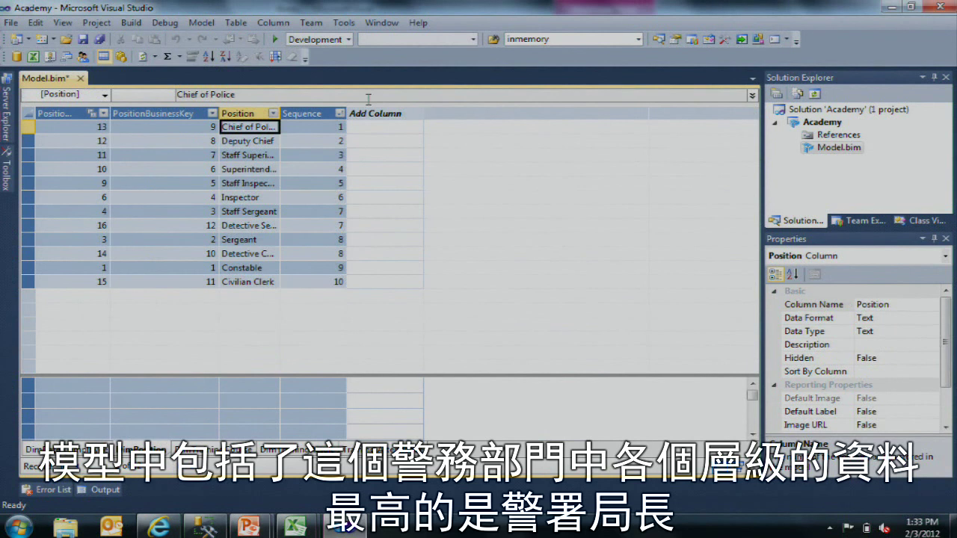
key(Down)
key(Down)
key(Down)
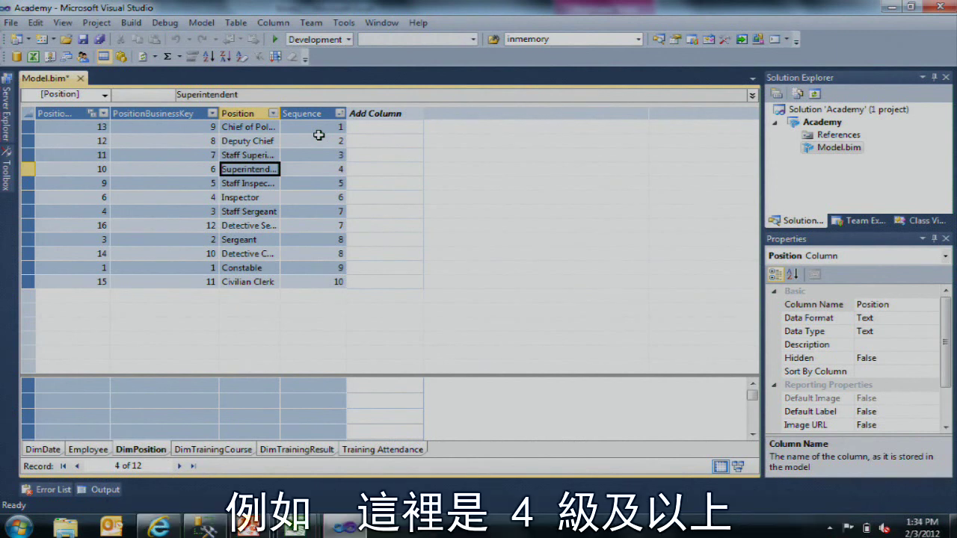
key(Right)
key(Left)
key(Right)
key(Left)
key(Left)
Step: Give the Users role the DimPosition row filter =DimPosition[Sequence]>3
click(84, 58)
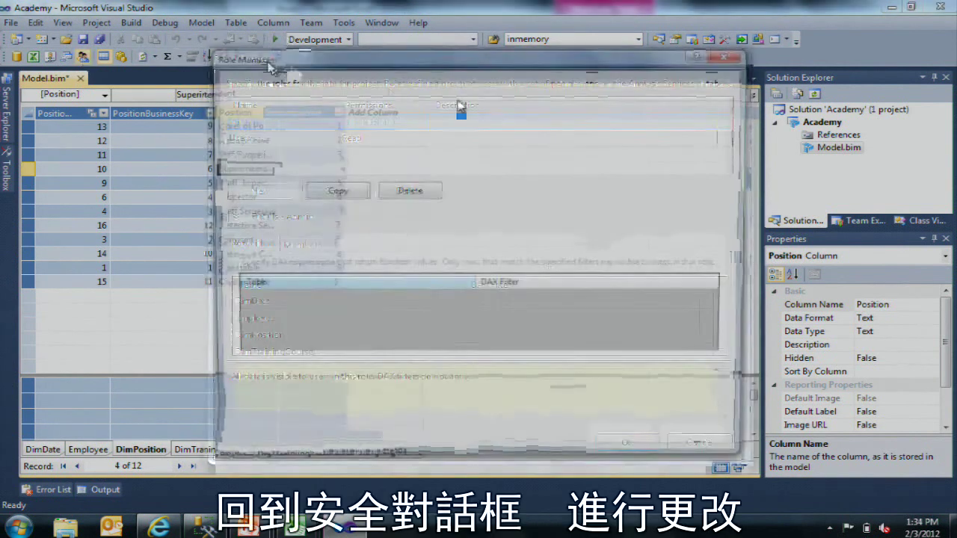
click(436, 140)
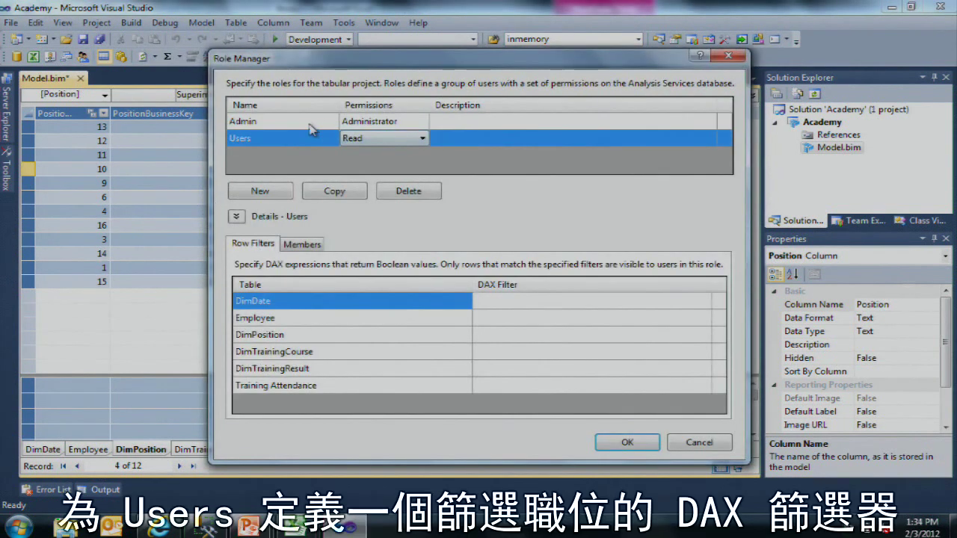
click(359, 337)
click(504, 338)
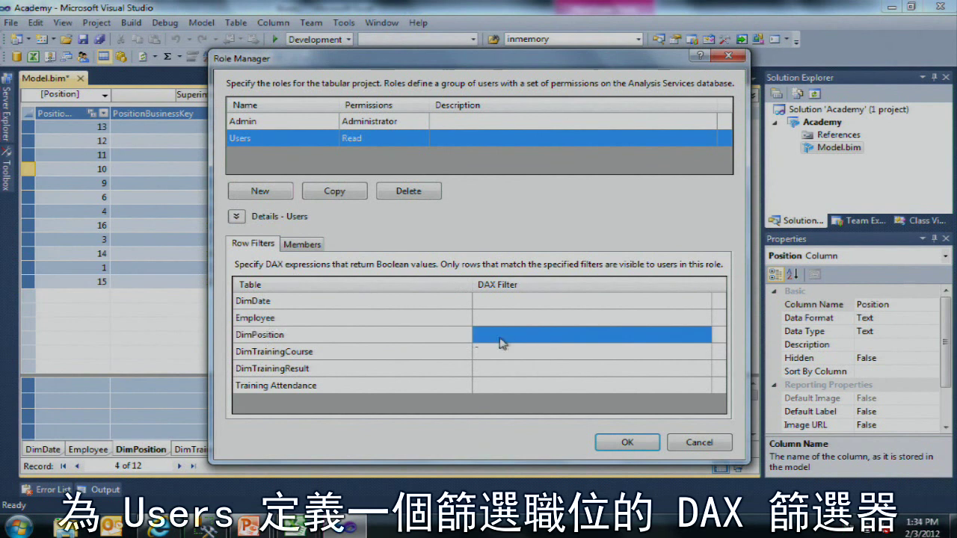
text(=)
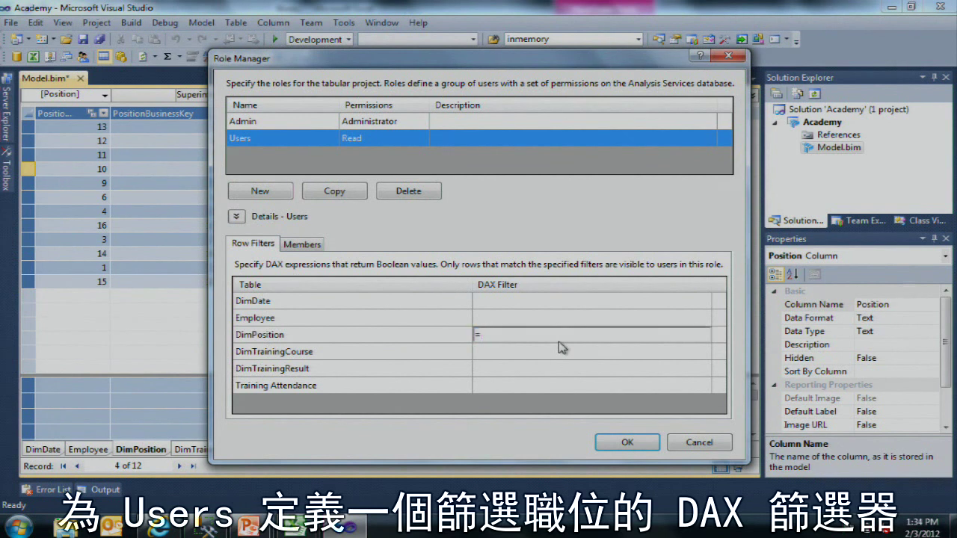
text(DimPos)
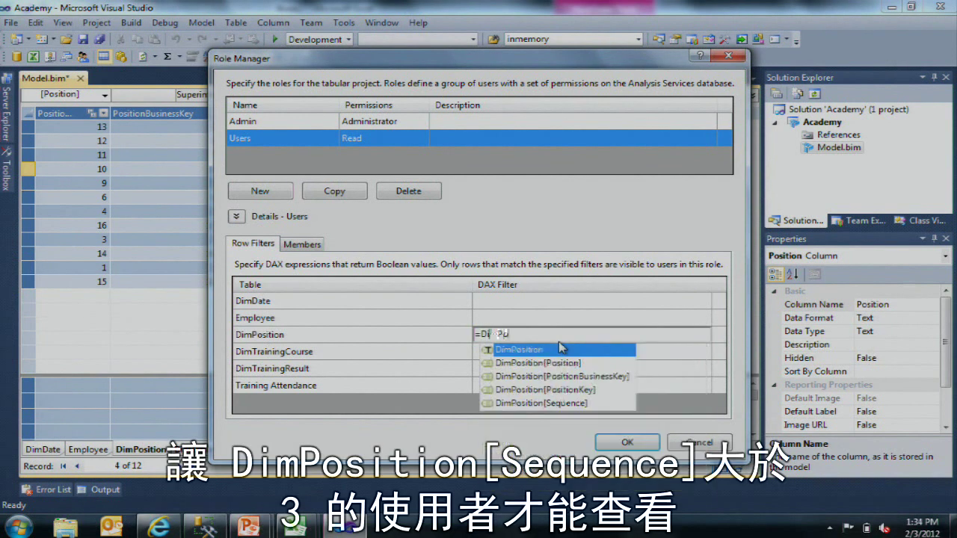
key(Down)
key(Down)
key(Down)
key(Down)
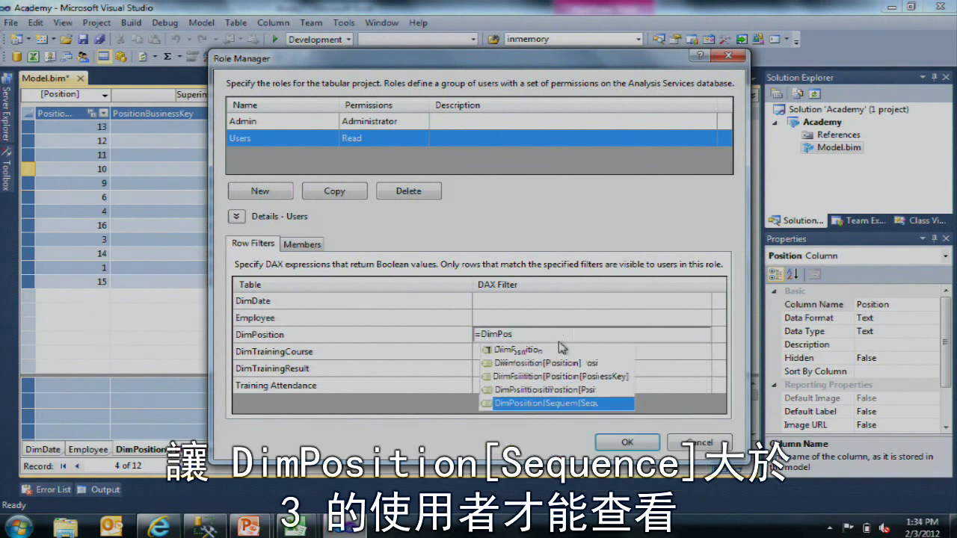
key(Tab)
text(>)
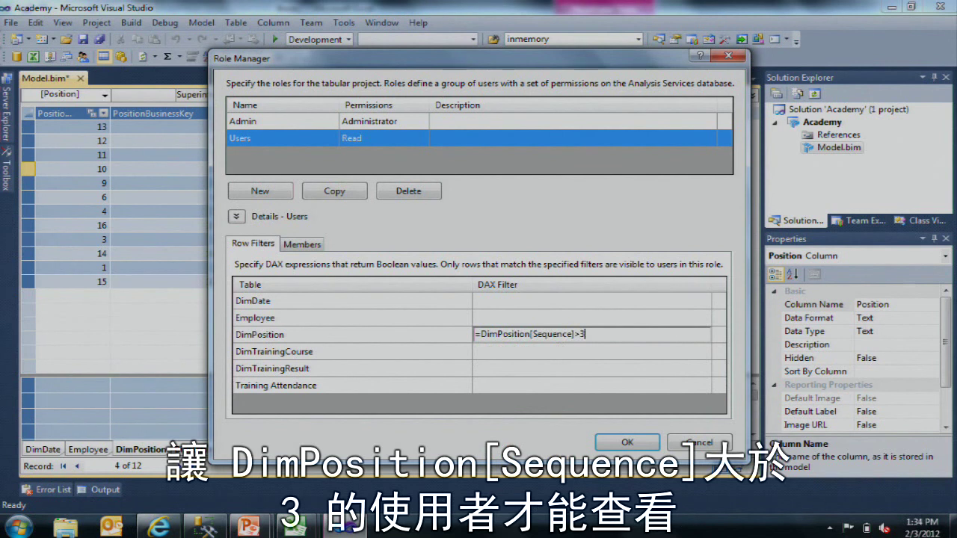
drag(514, 74, 689, 56)
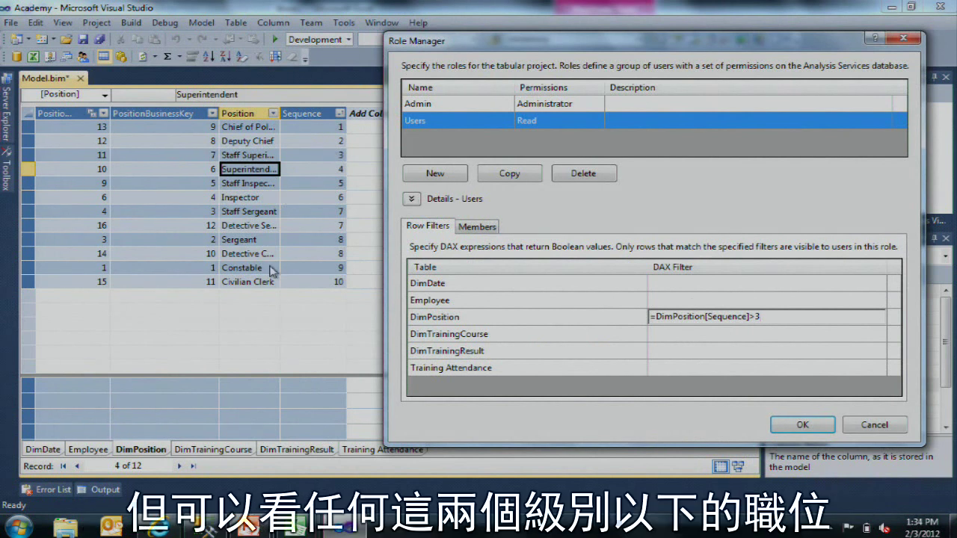
Step: Create a Managers role with Read permission
click(446, 174)
text(Ma)
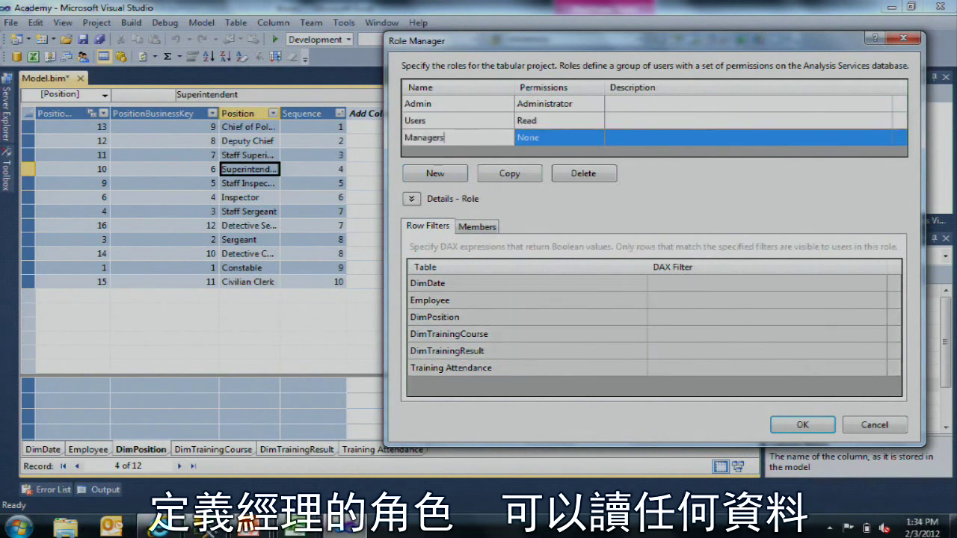
text(nagers)
click(567, 137)
click(572, 139)
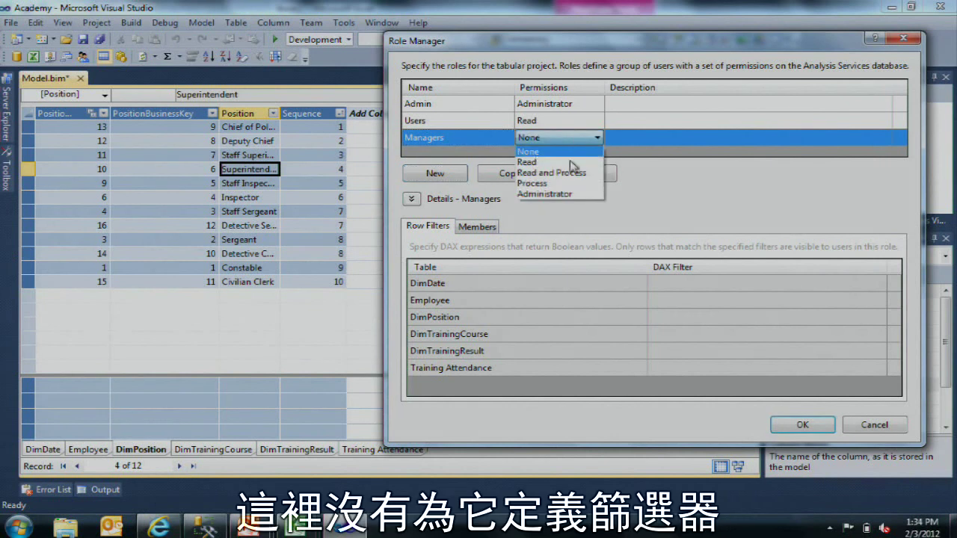
click(571, 162)
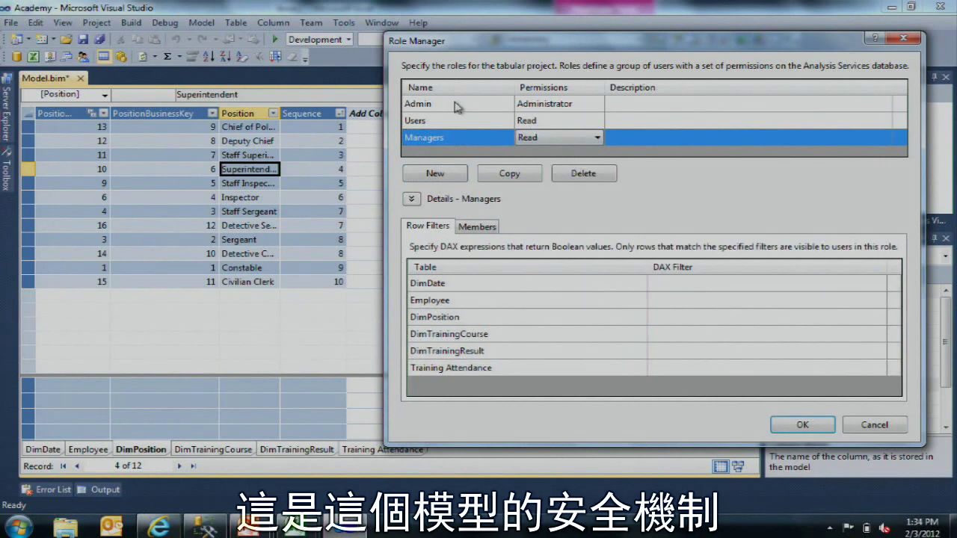
Step: Review the Admin, Users and Managers roles' filters and save the role changes
click(455, 104)
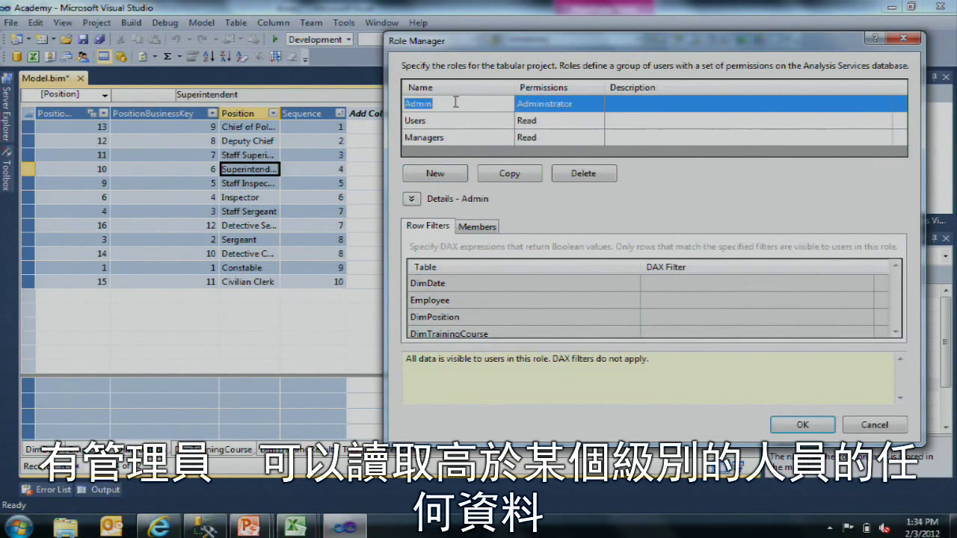
click(471, 122)
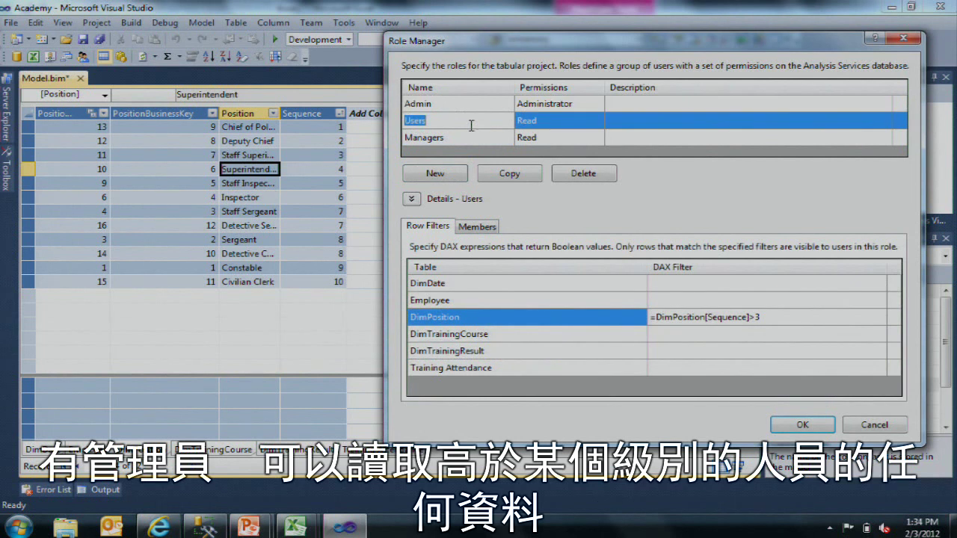
click(465, 138)
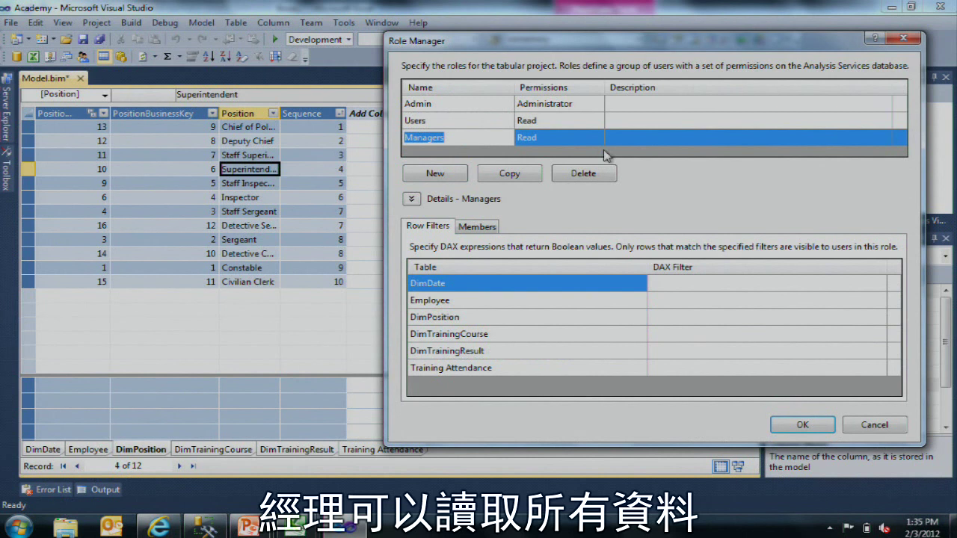
click(813, 424)
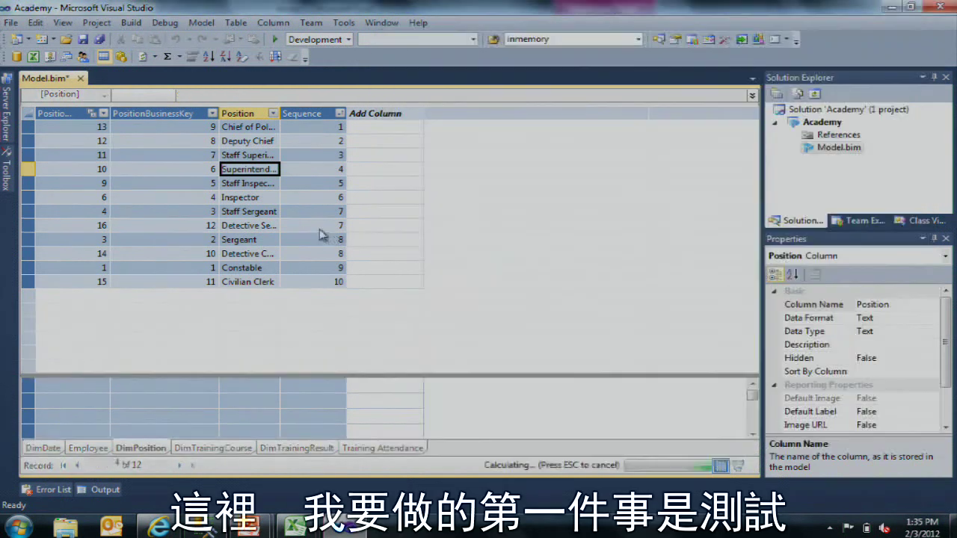
Step: Launch Analyze in Excel with the connection set to the Users role
click(316, 184)
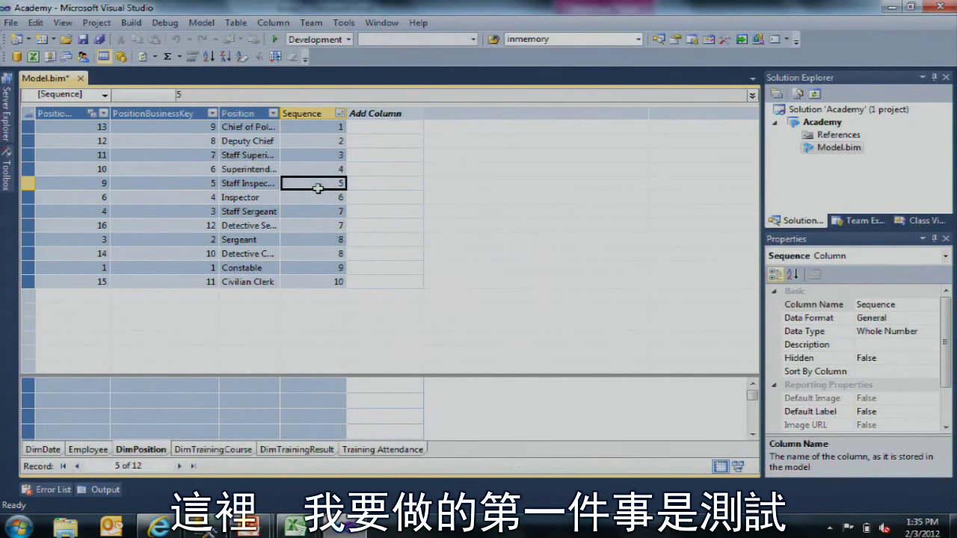
click(33, 56)
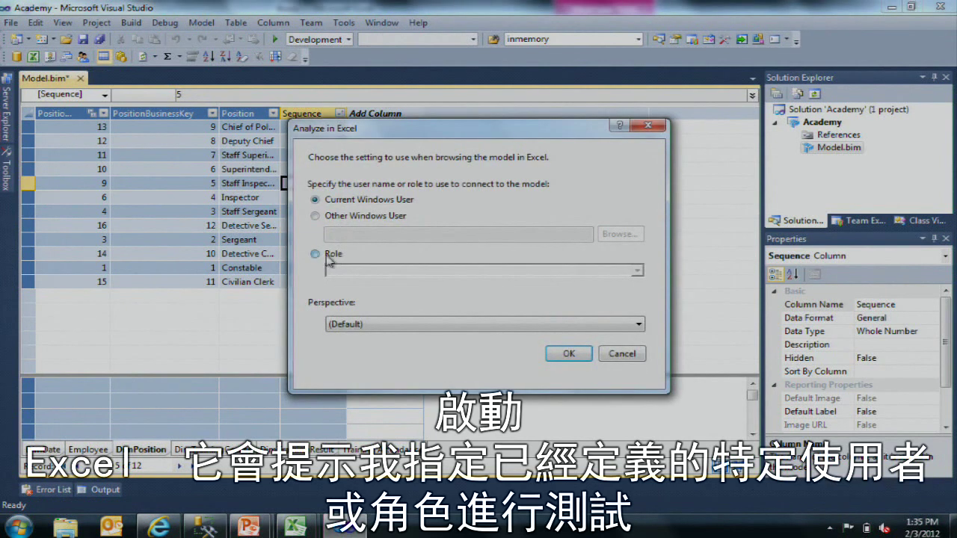
click(326, 258)
click(361, 223)
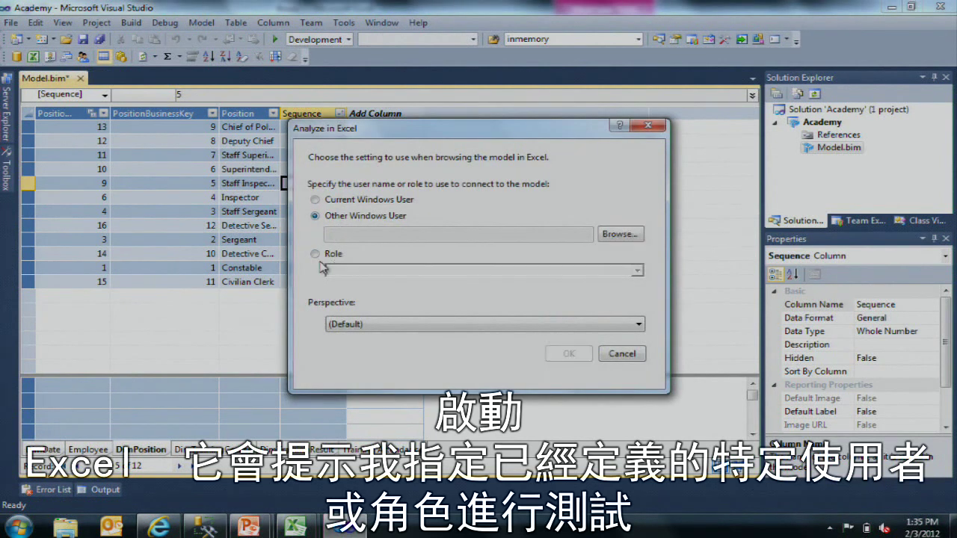
click(318, 258)
click(637, 271)
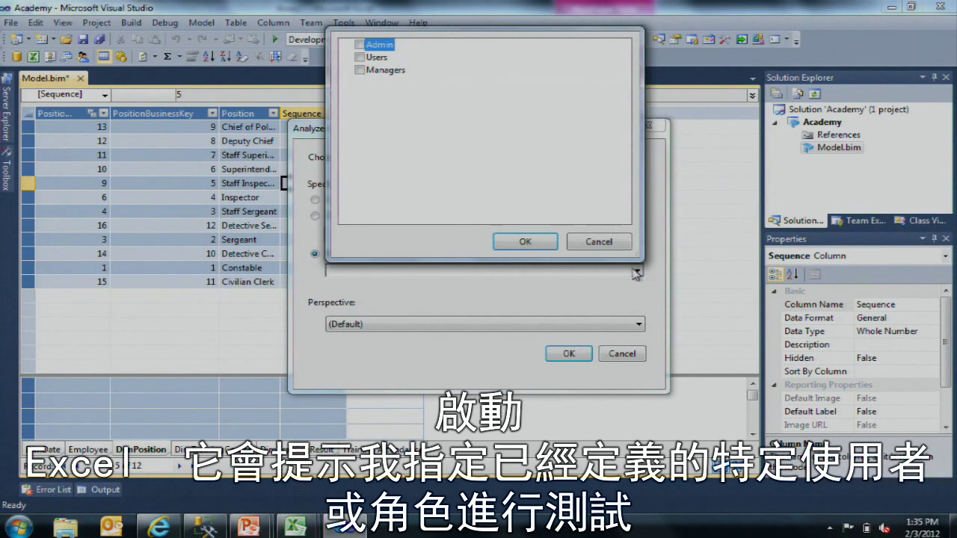
click(360, 58)
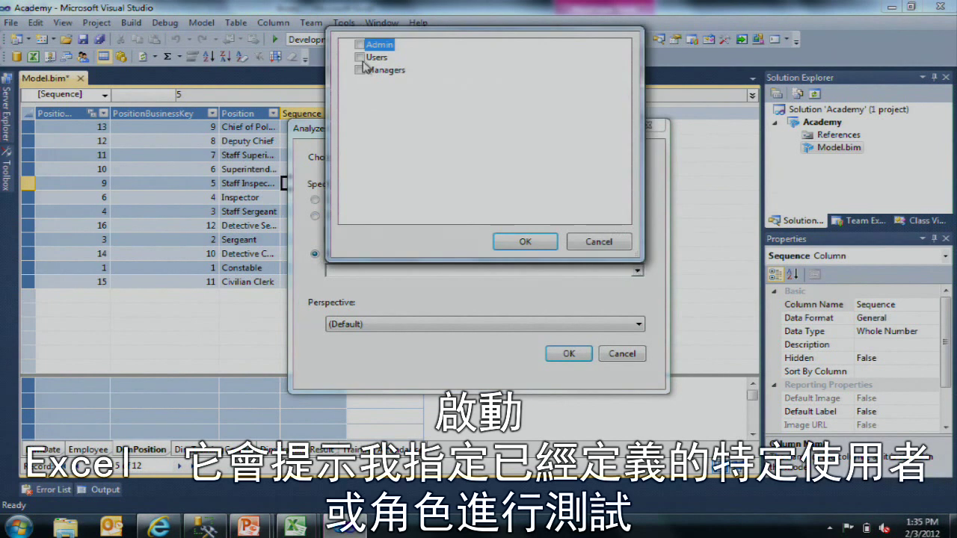
click(509, 237)
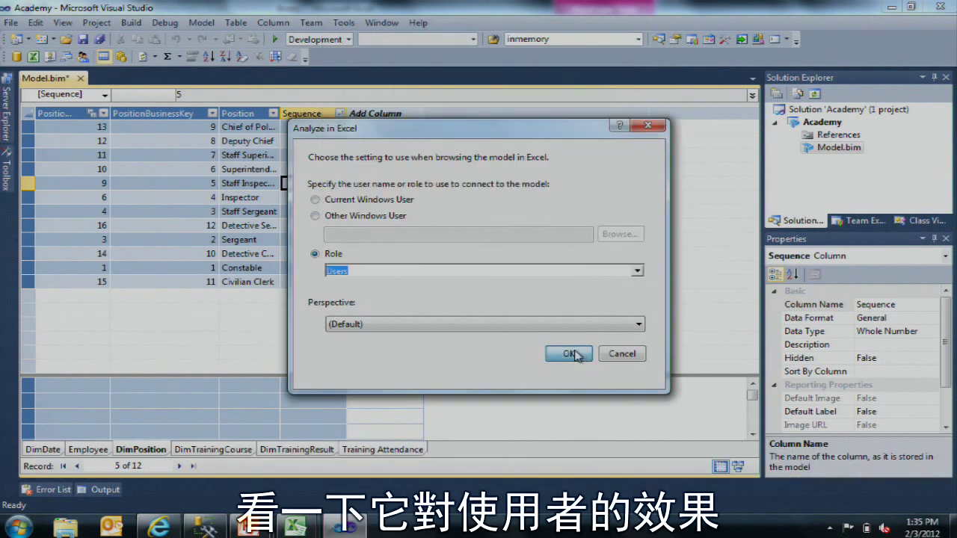
click(572, 354)
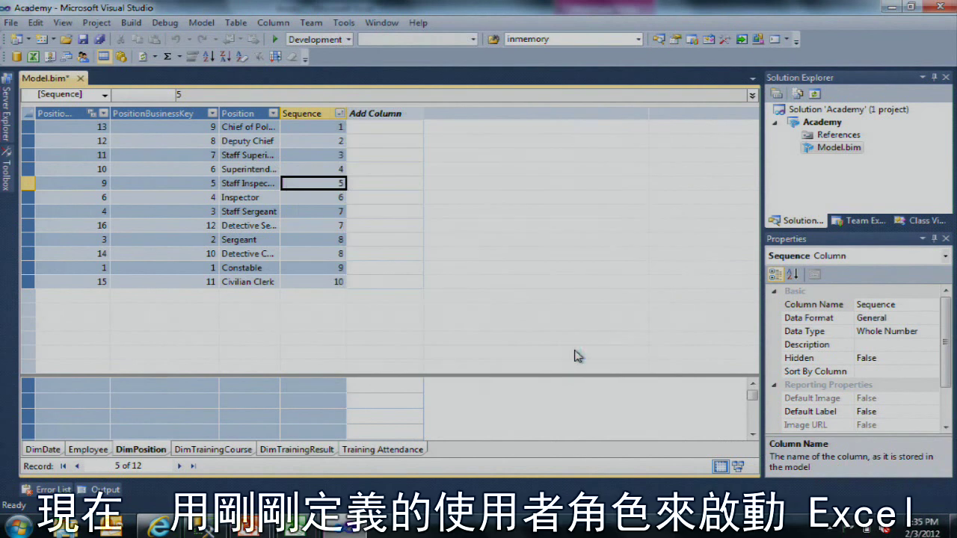
mouse_move(302, 528)
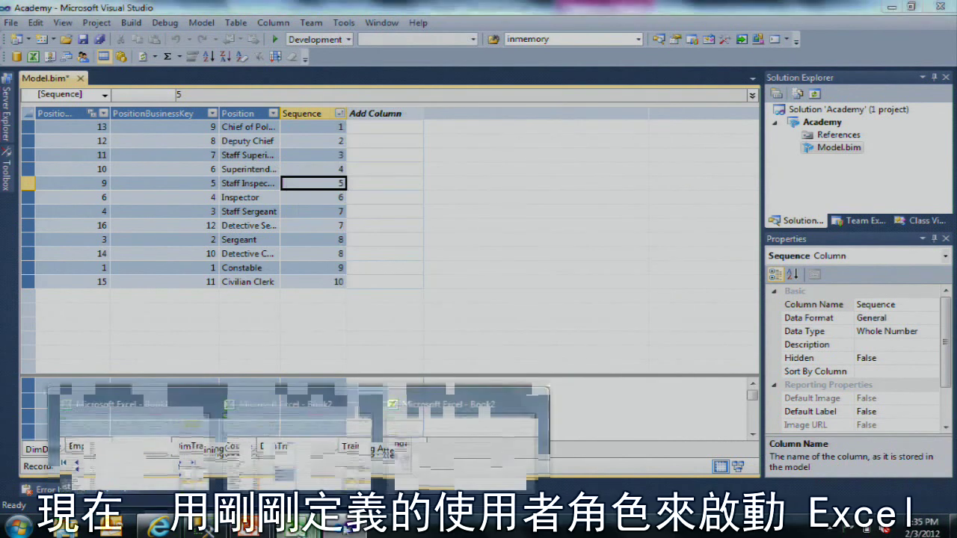
mouse_move(446, 447)
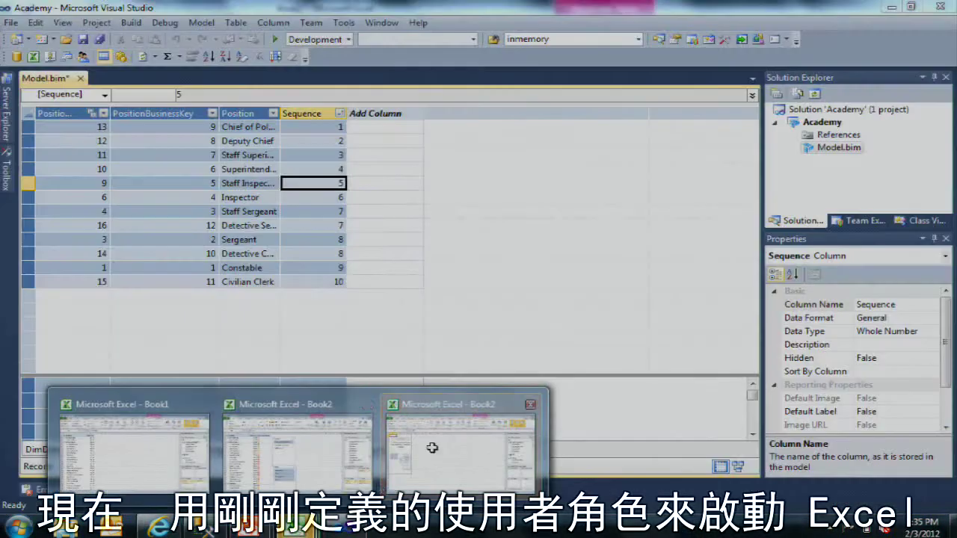
Step: Show Employee Count in the new PivotTable instead of Avg Score
click(434, 447)
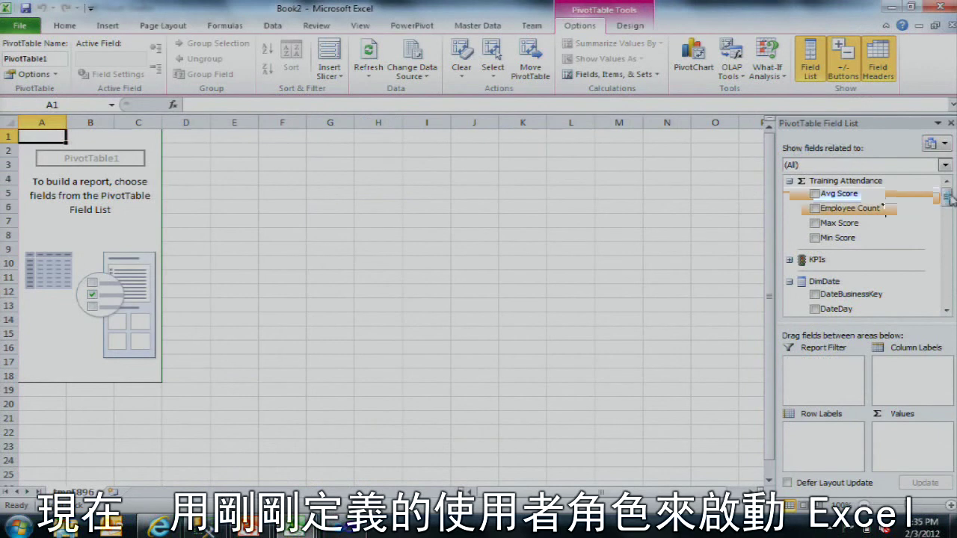
click(835, 193)
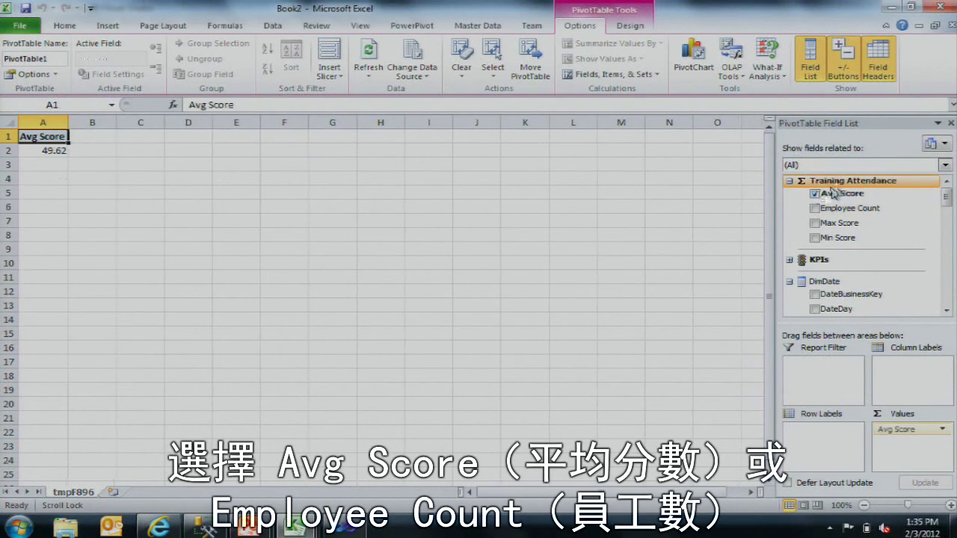
click(832, 193)
click(832, 208)
drag(947, 197, 948, 224)
Step: Break Employee Count down by Sequence instead of Position, checking the 238 grand total
click(826, 191)
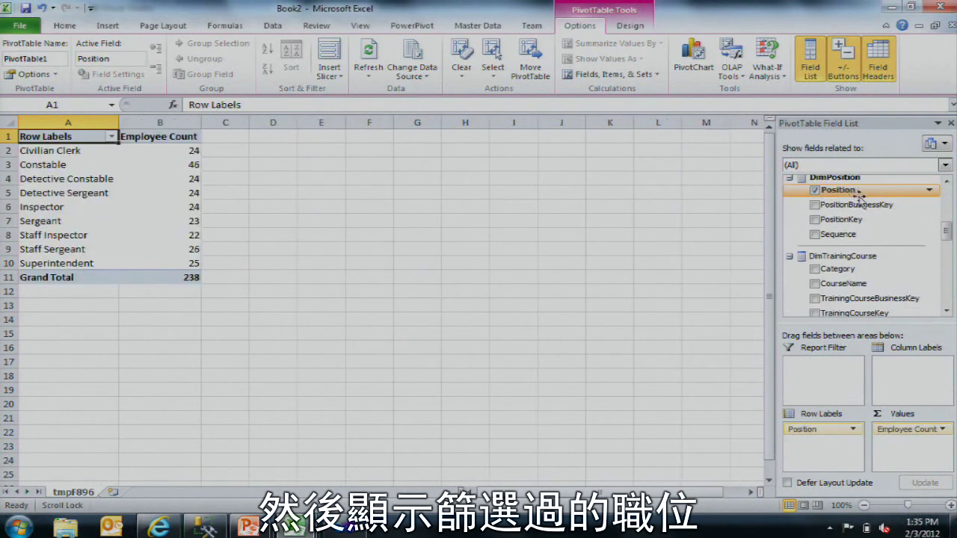
click(112, 153)
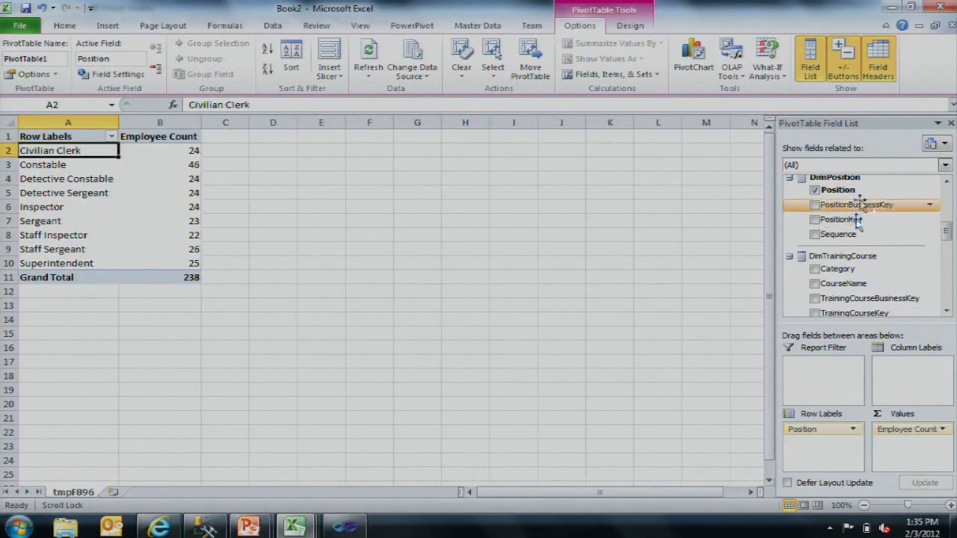
click(814, 190)
click(814, 234)
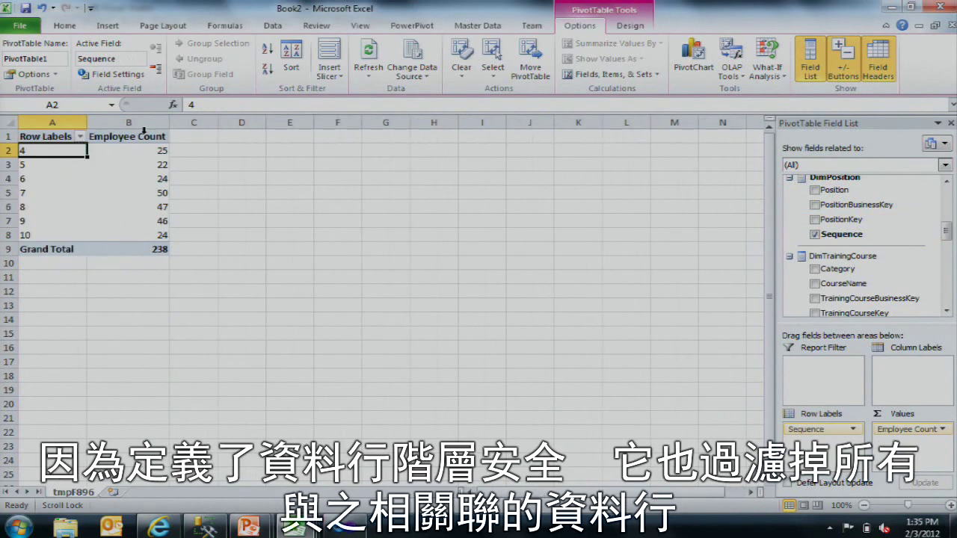
click(128, 220)
key(Down)
key(Down)
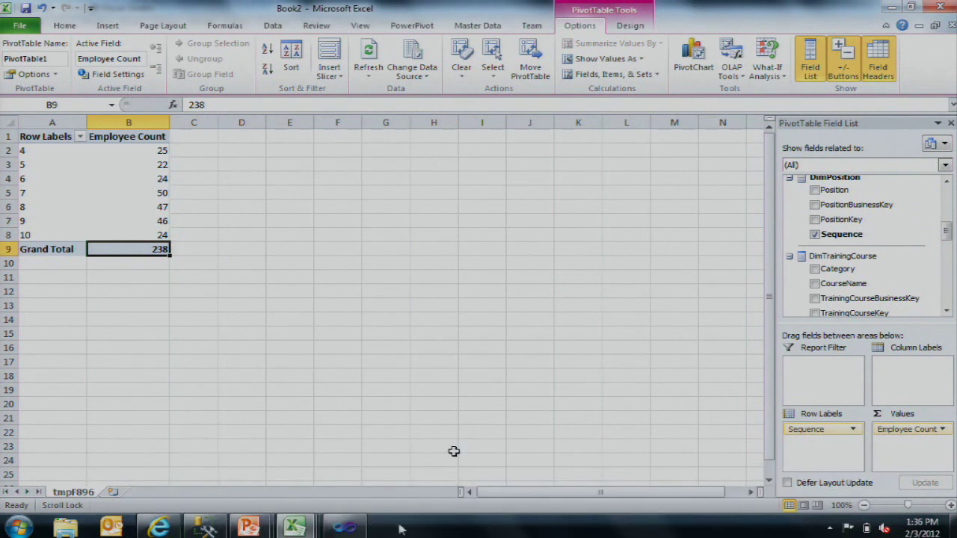
key(alt+Tab)
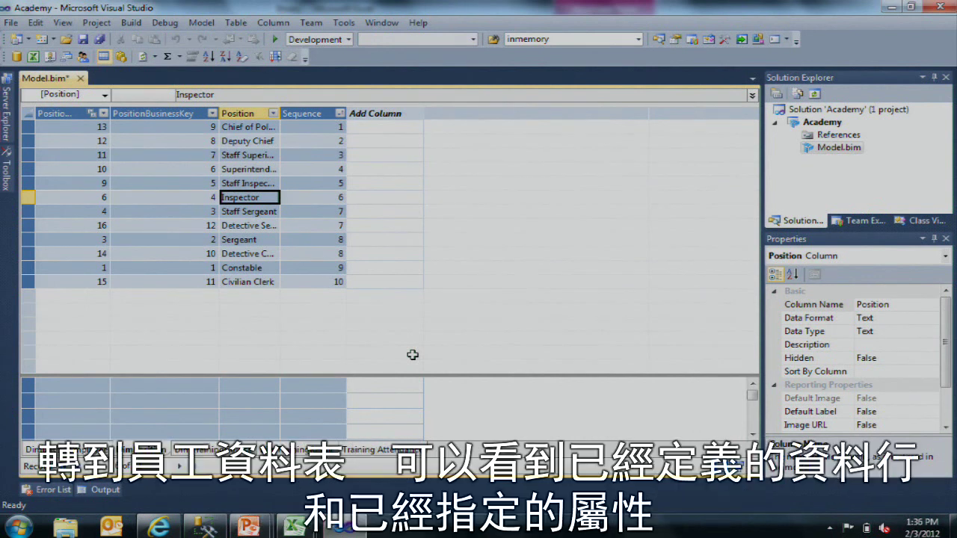
Step: Show the Employee table and select its Default Field Set property
click(112, 450)
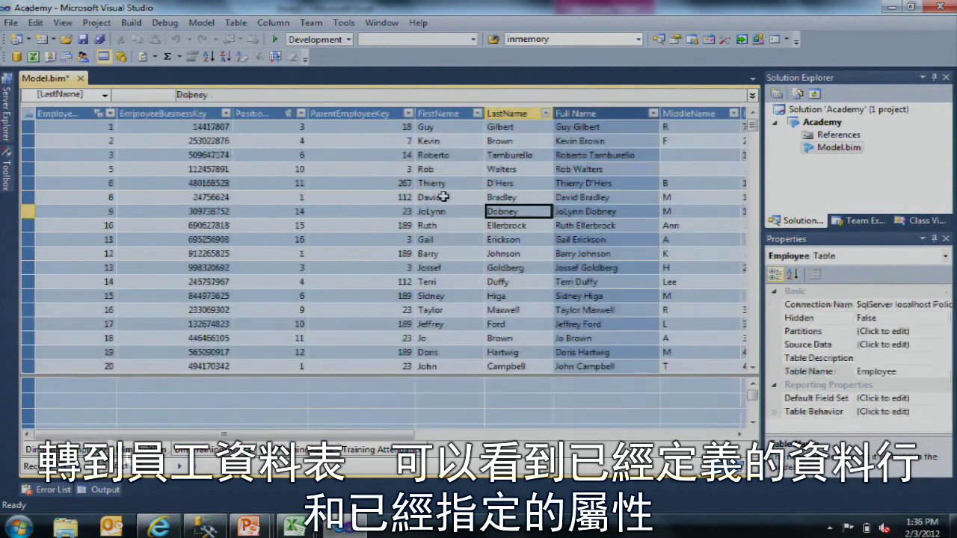
click(444, 198)
key(Left)
key(Left)
key(Left)
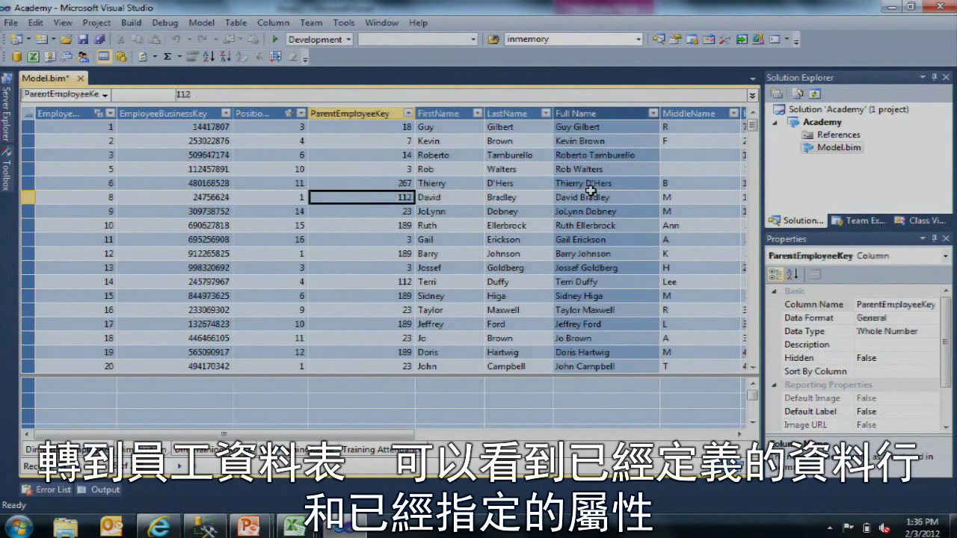
key(Left)
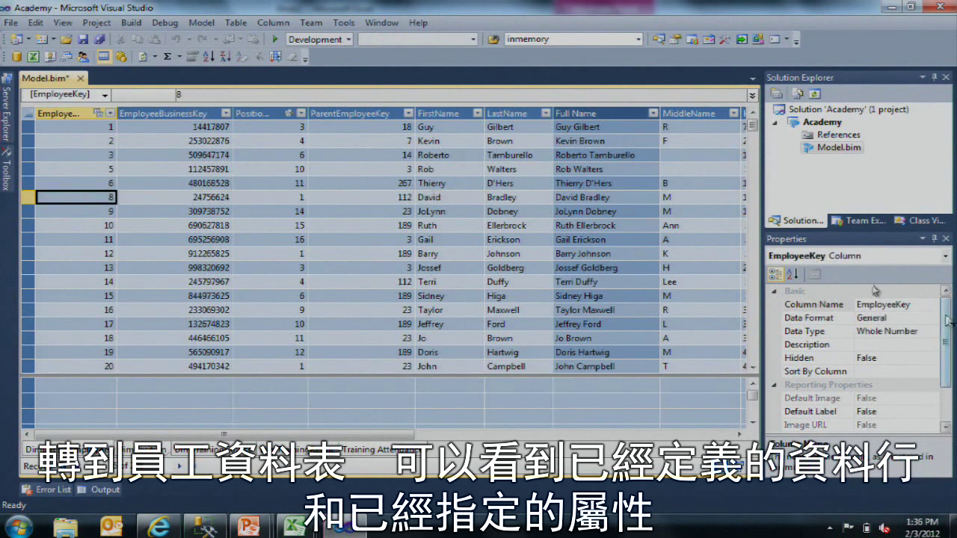
click(119, 451)
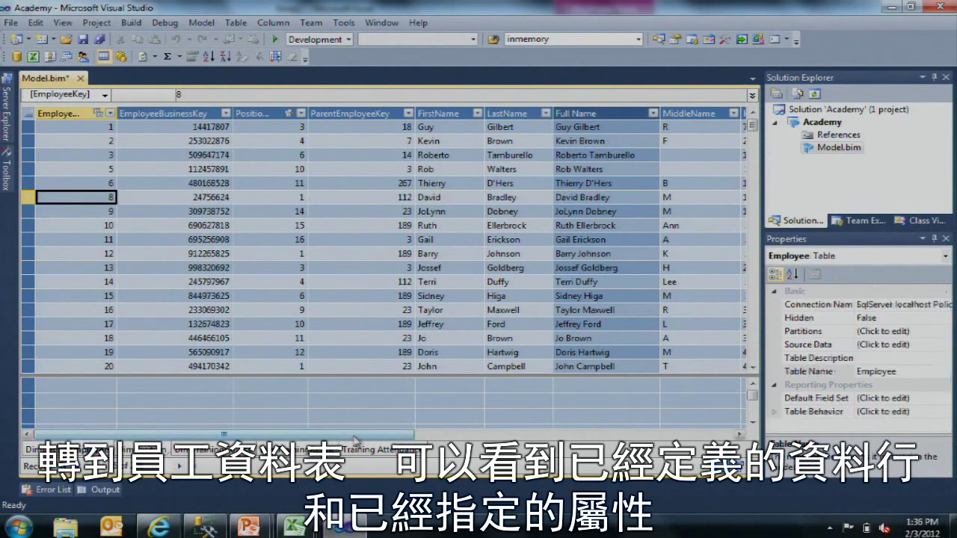
click(826, 399)
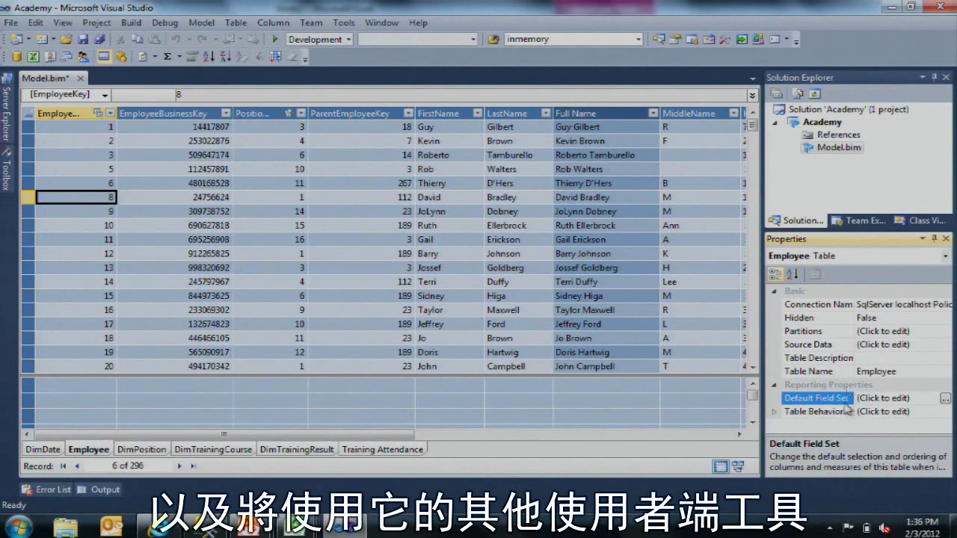
Step: Add Full Name, Phone and EmailAddress, in order, as the Employee table's default fields
click(945, 402)
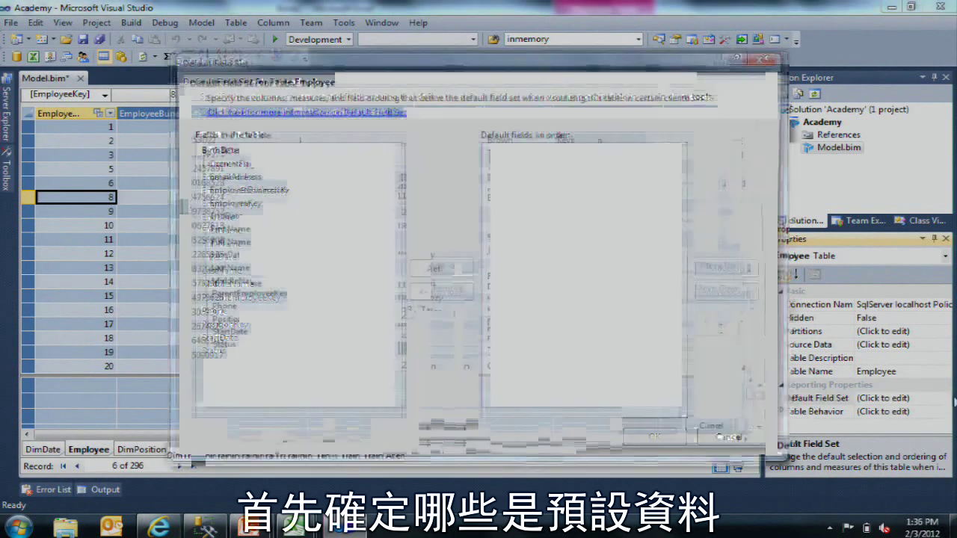
click(348, 232)
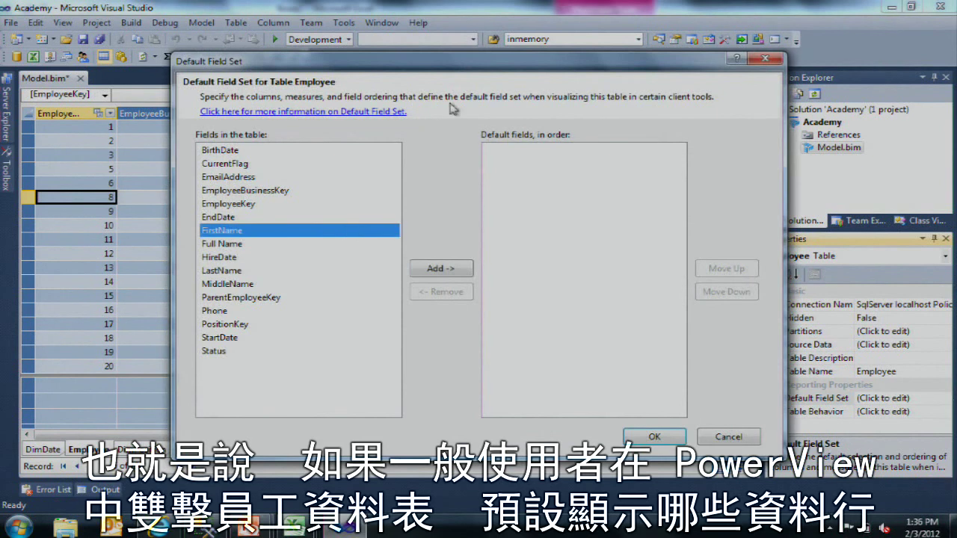
drag(477, 64, 507, 51)
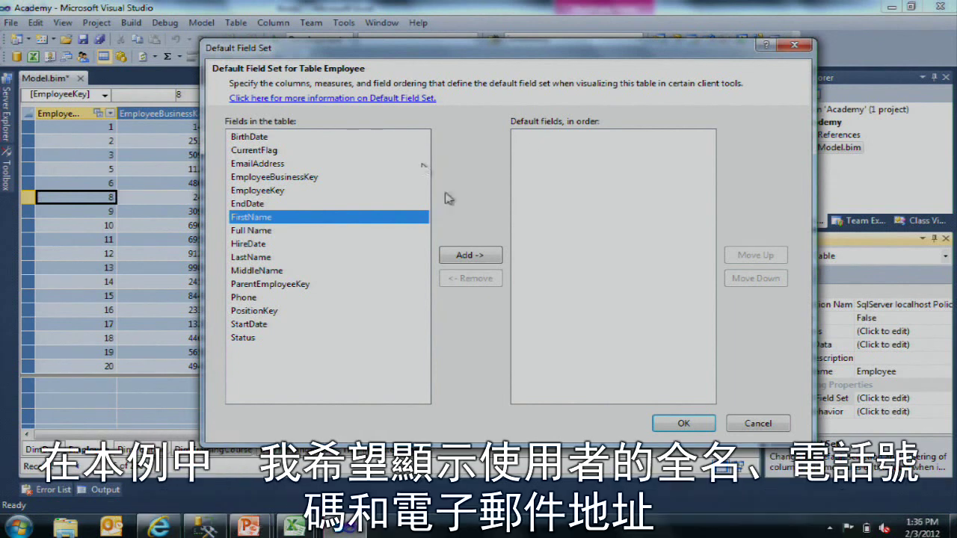
click(278, 231)
drag(552, 241, 532, 259)
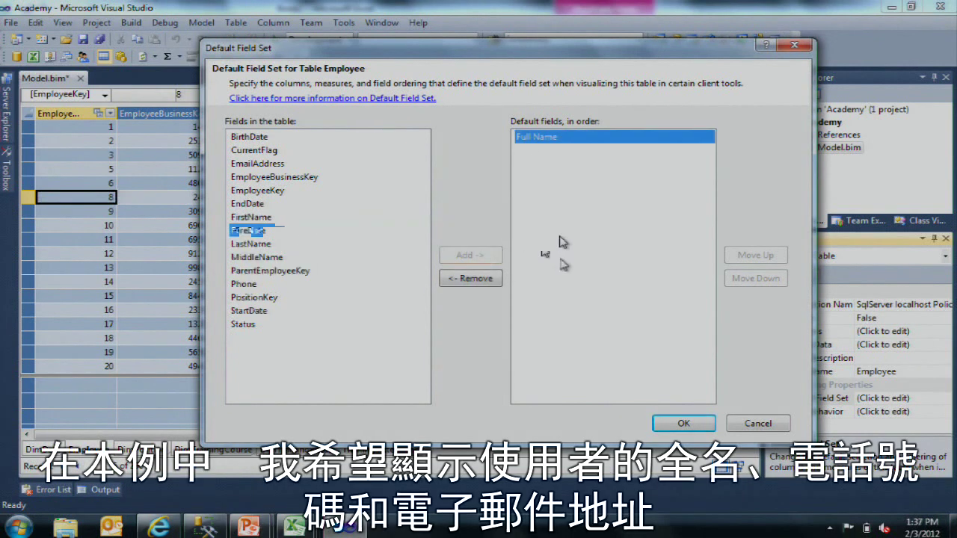
click(284, 285)
click(470, 258)
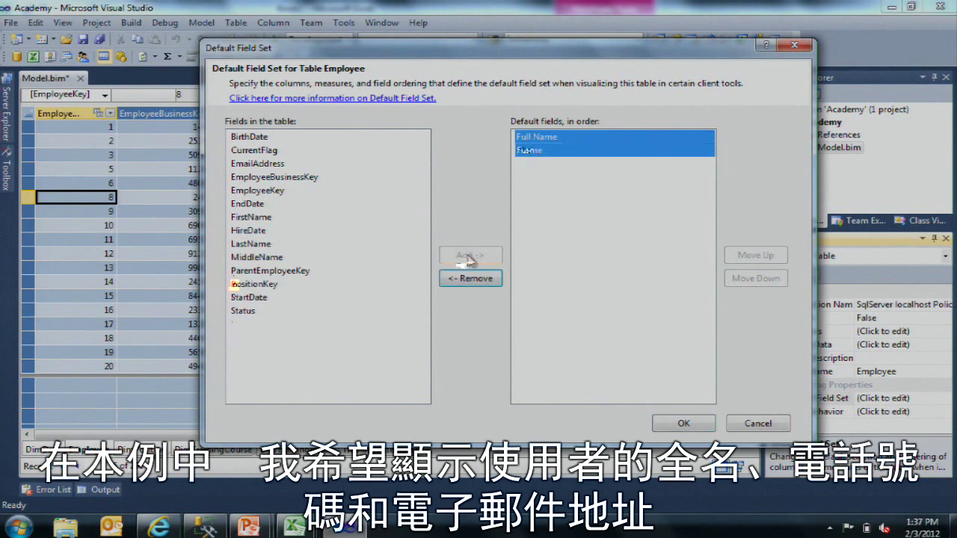
click(292, 164)
click(484, 257)
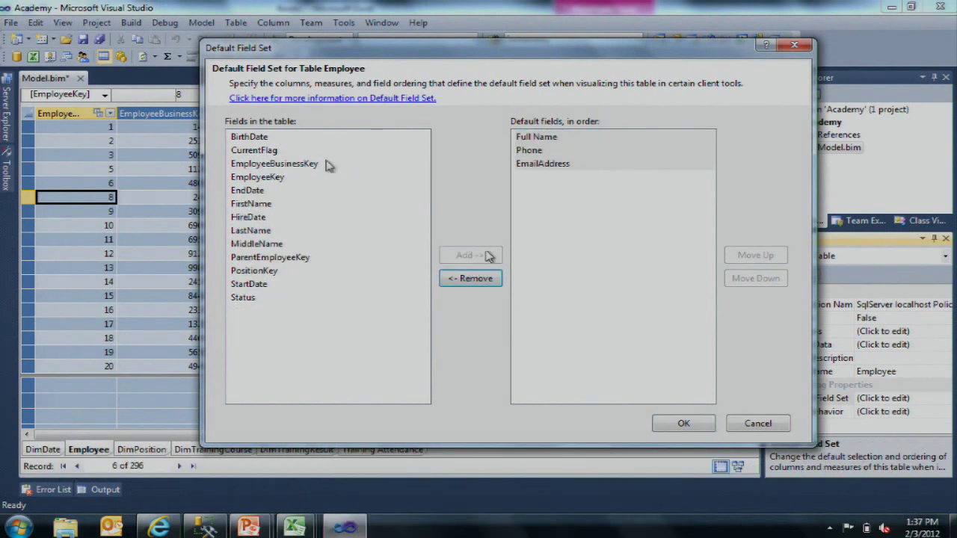
click(699, 424)
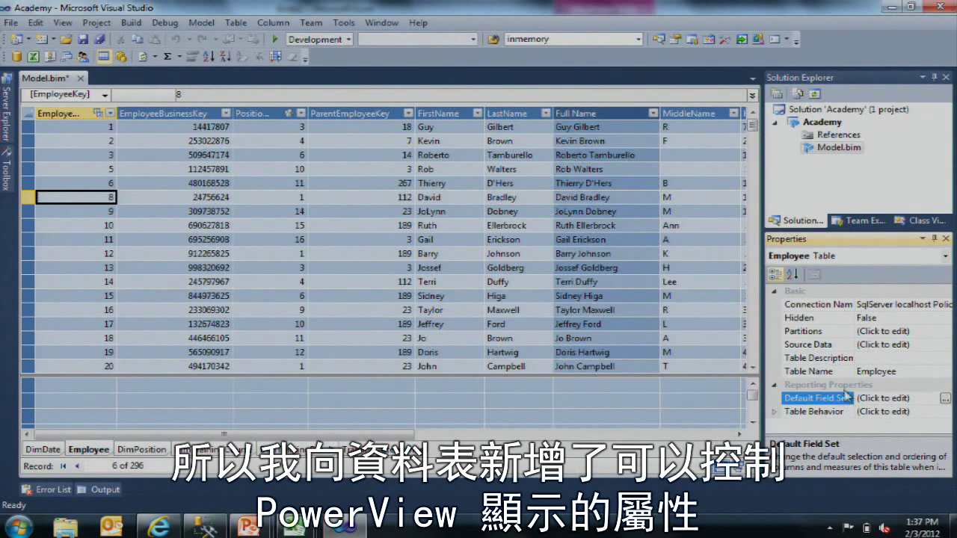
Step: In Table Behavior, choose EmployeeKey as Row Identifier and tick Full Name under Keep Unique Rows
click(847, 411)
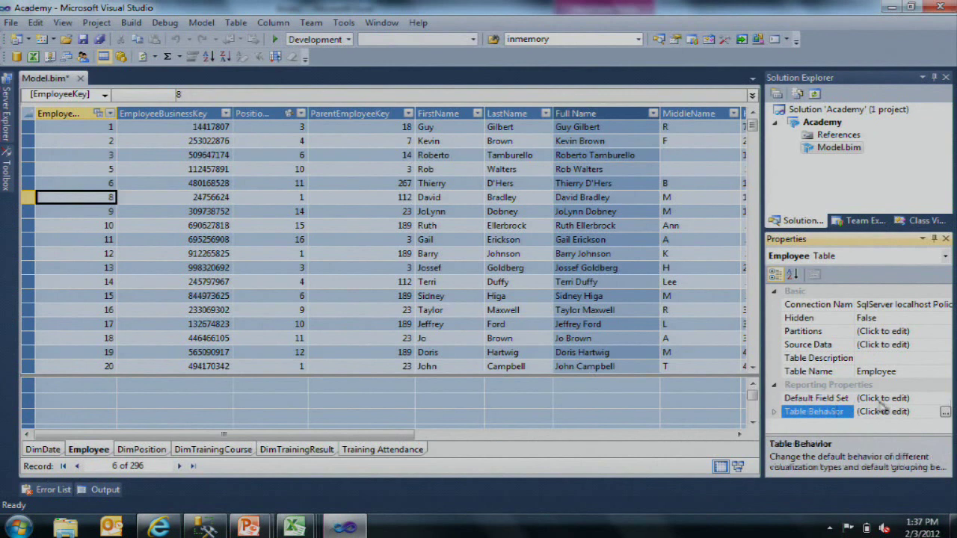
click(945, 412)
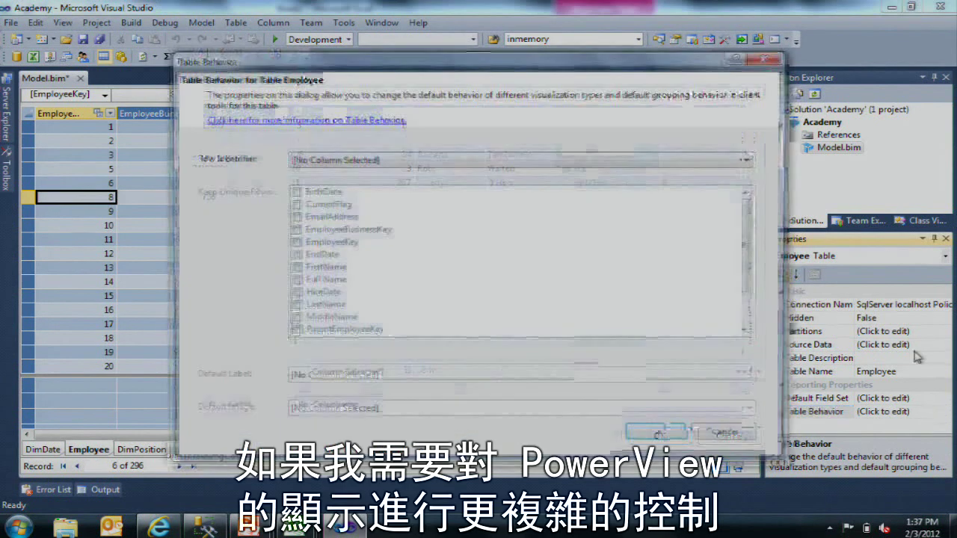
drag(529, 70, 508, 53)
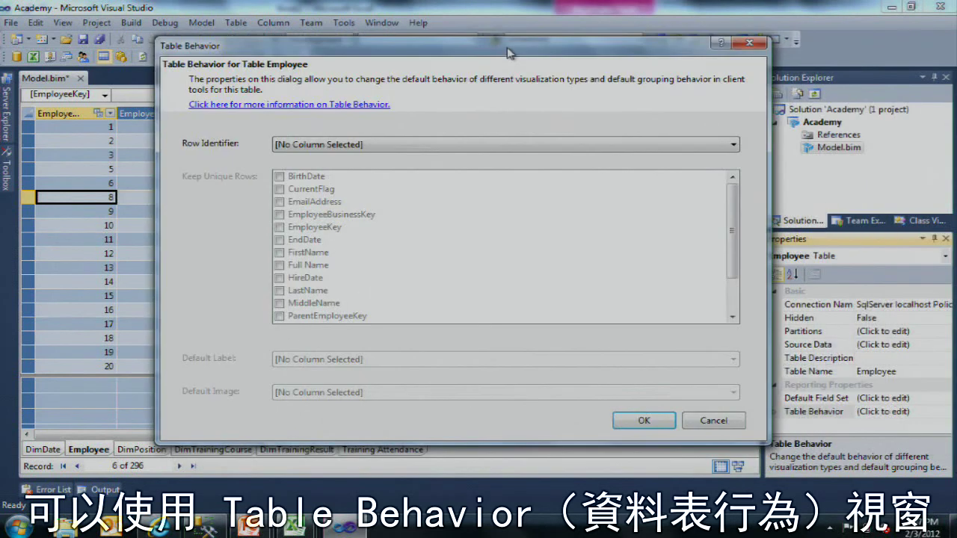
click(488, 144)
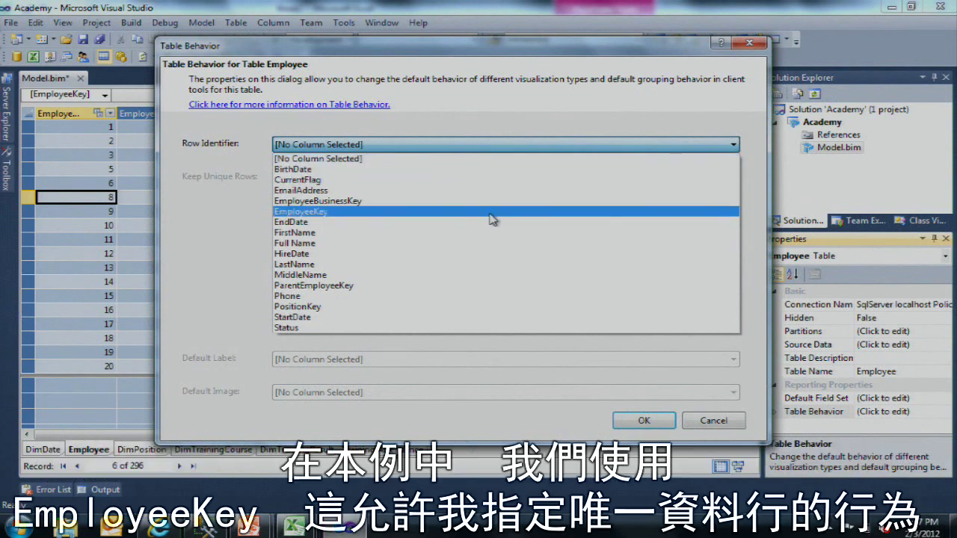
click(462, 212)
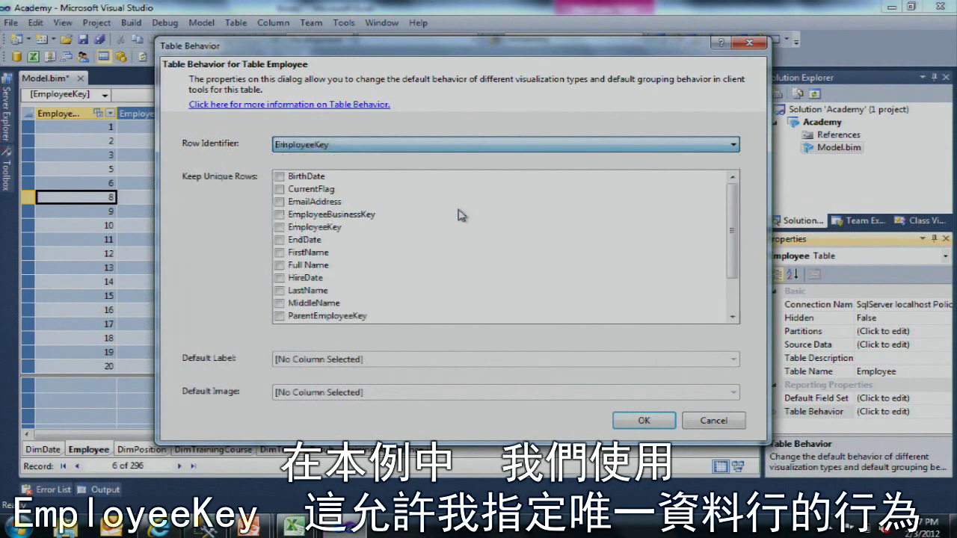
drag(733, 239, 733, 257)
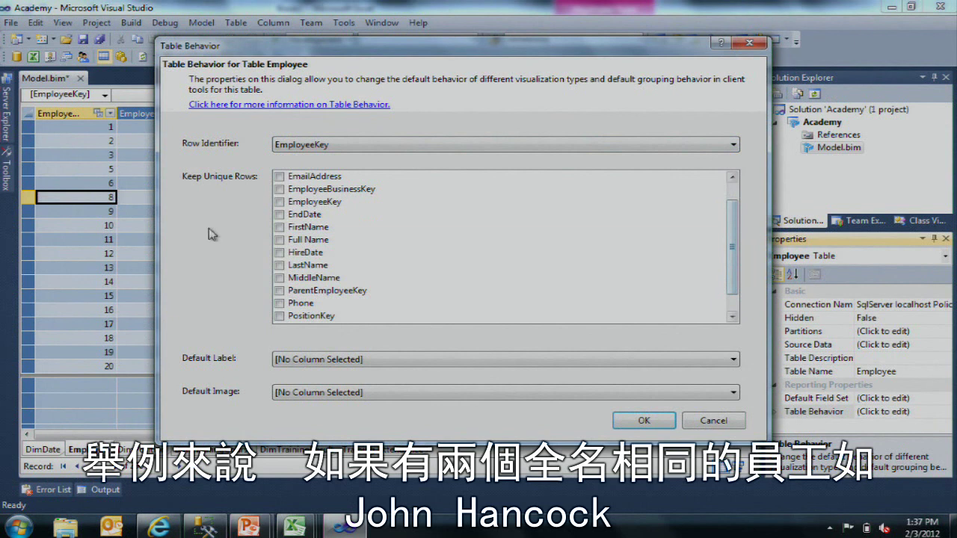
click(278, 240)
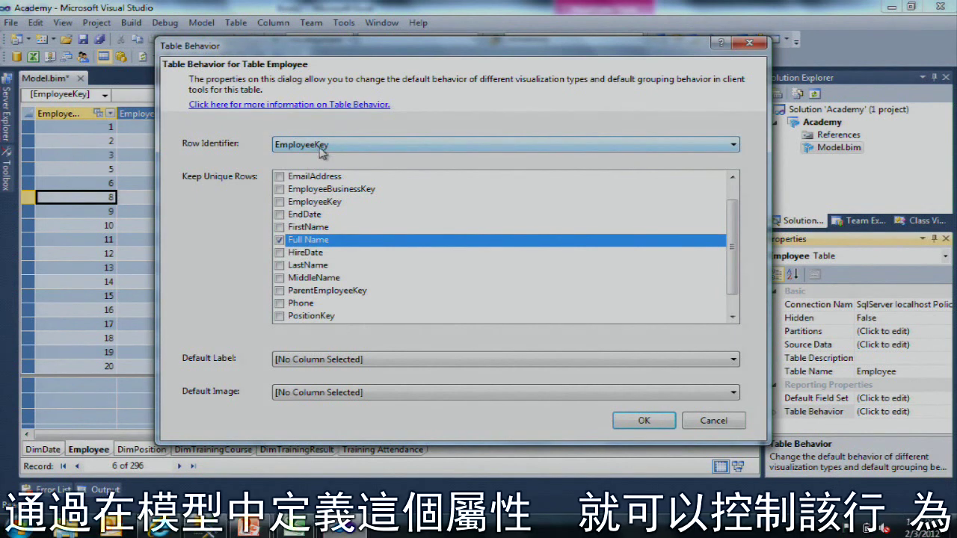
click(436, 361)
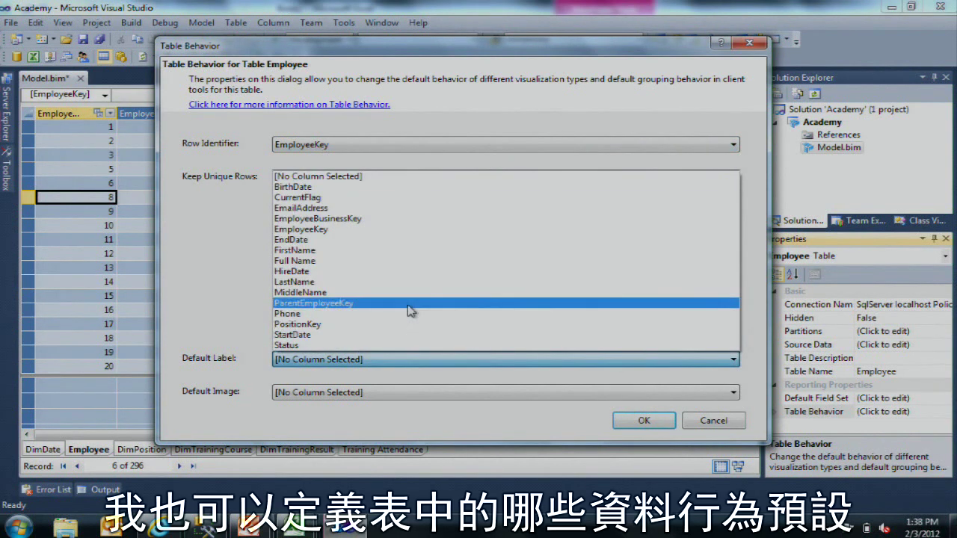
Step: Choose Full Name as the Default Label and apply the Table Behavior dialog
click(359, 260)
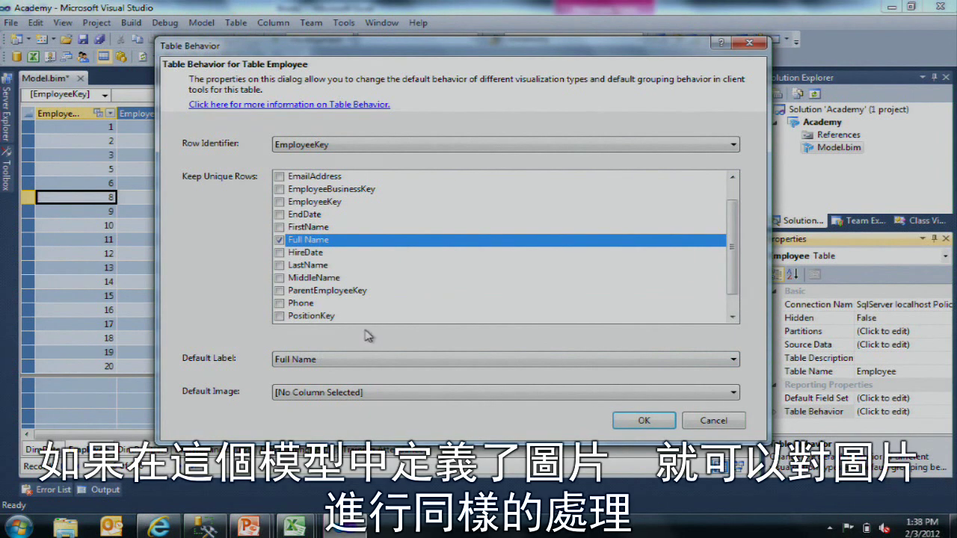
scroll(367, 335, down, 2)
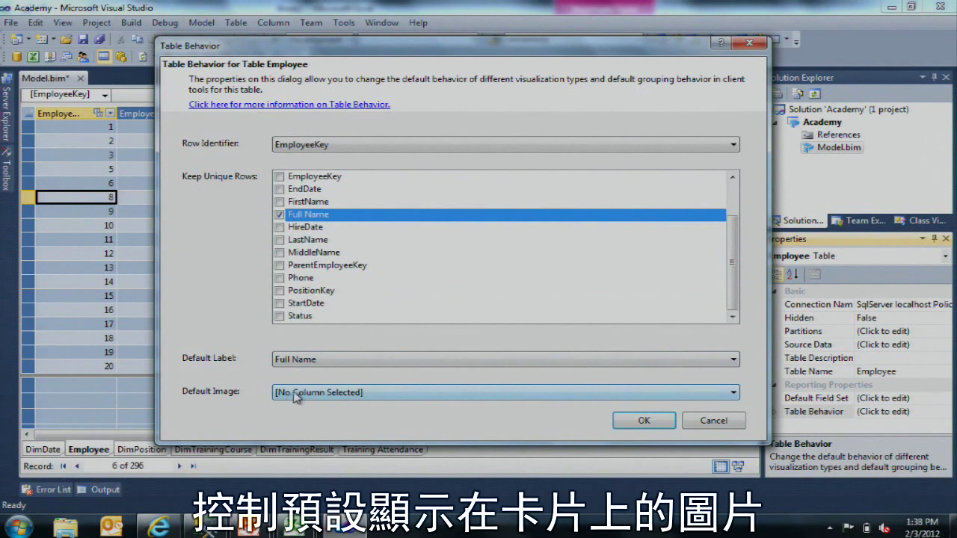
click(647, 420)
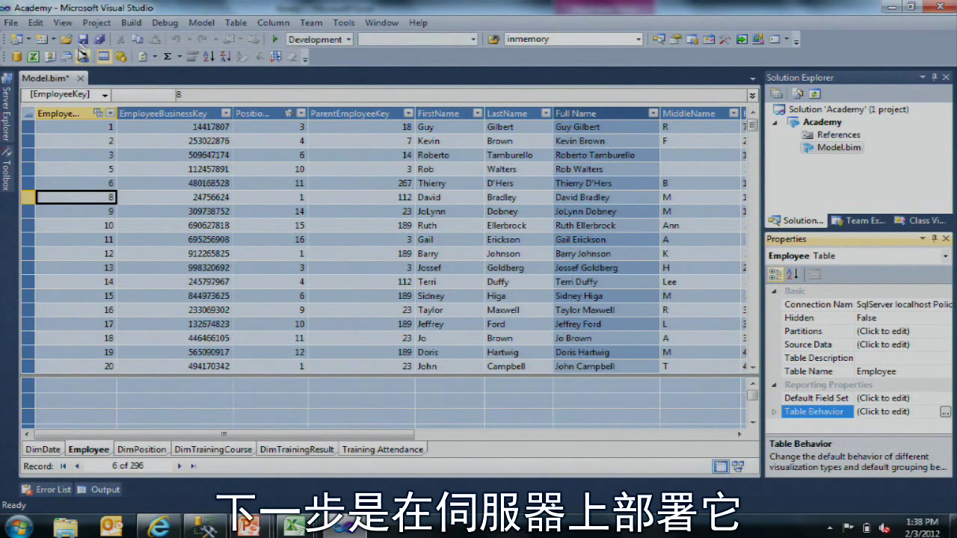
Step: In the Academy project properties, change the deployment database name to 'Academy Demo'
right_click(841, 127)
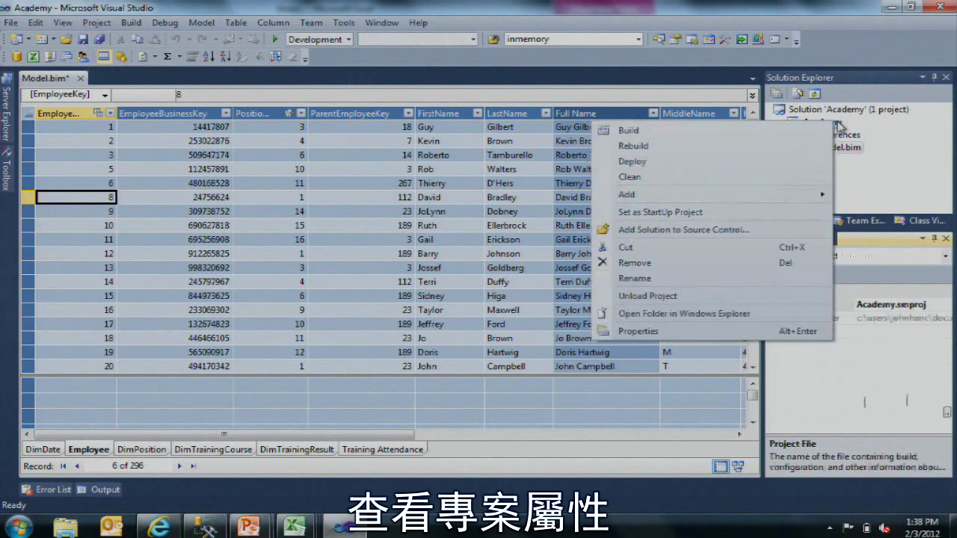
click(755, 331)
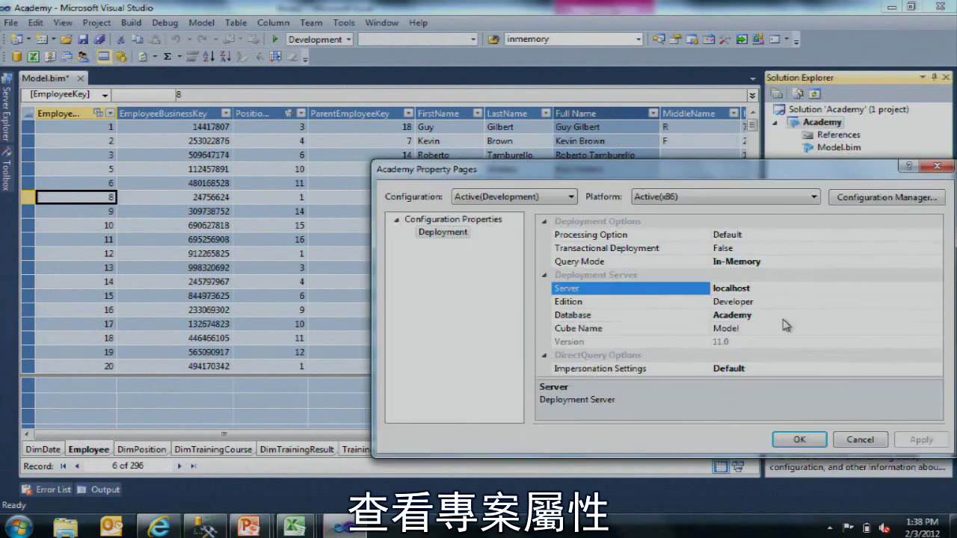
click(634, 294)
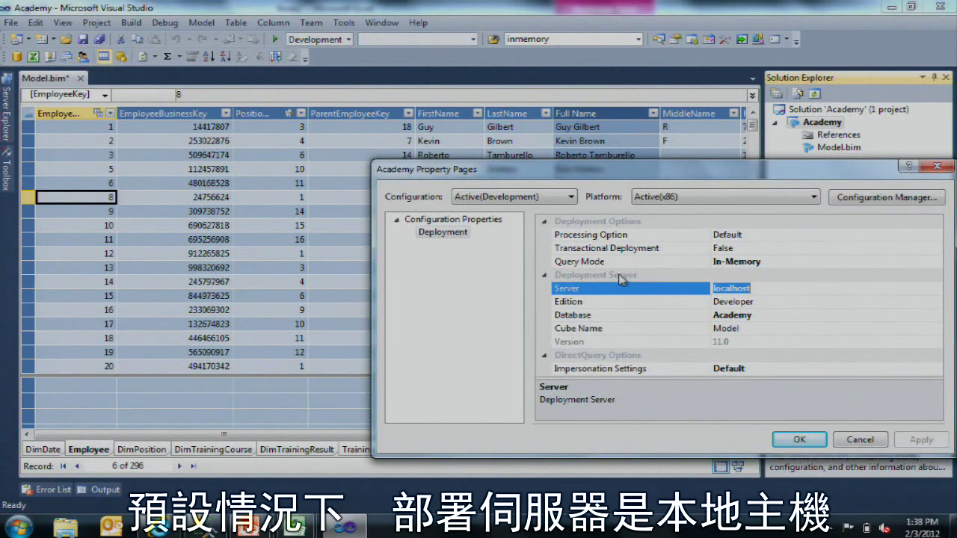
click(750, 303)
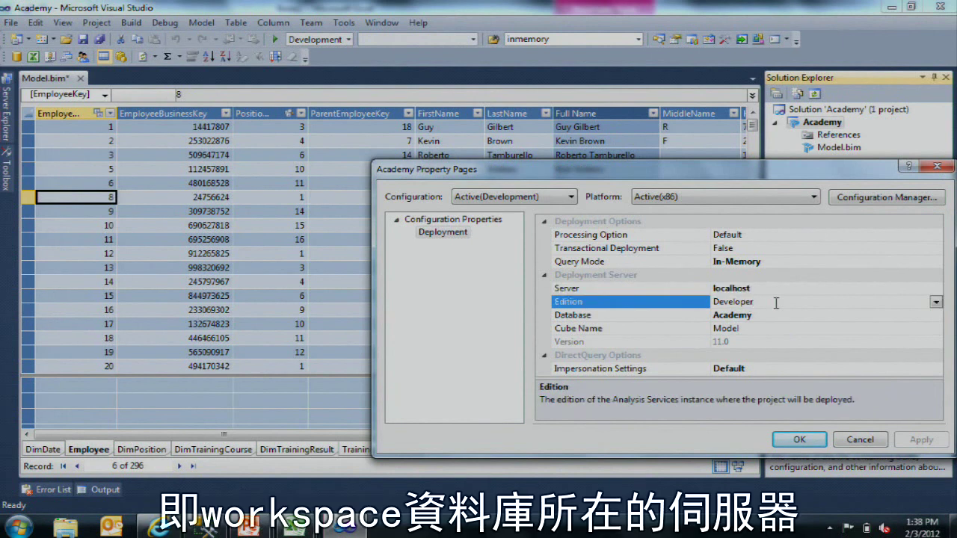
click(700, 315)
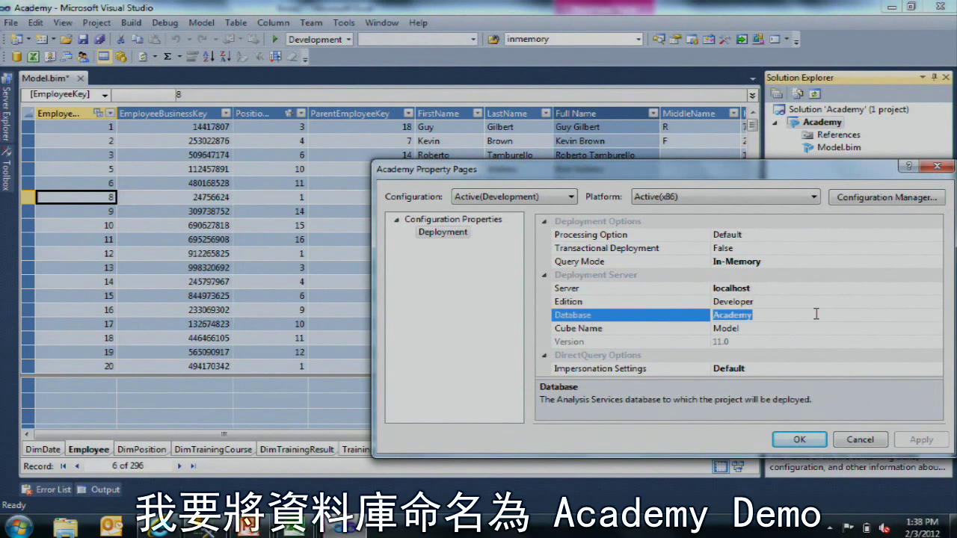
text(De)
text(ademy)
text( D)
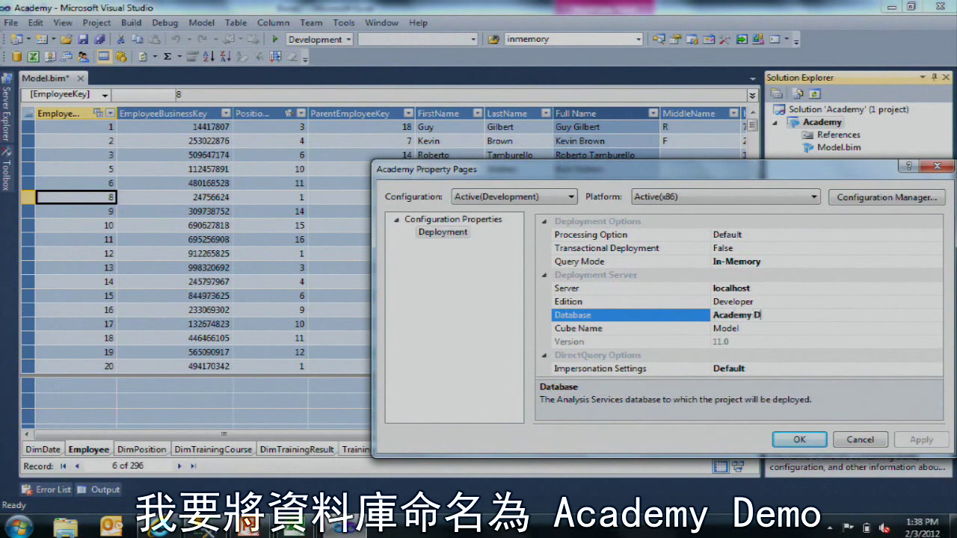
text(emo)
click(697, 330)
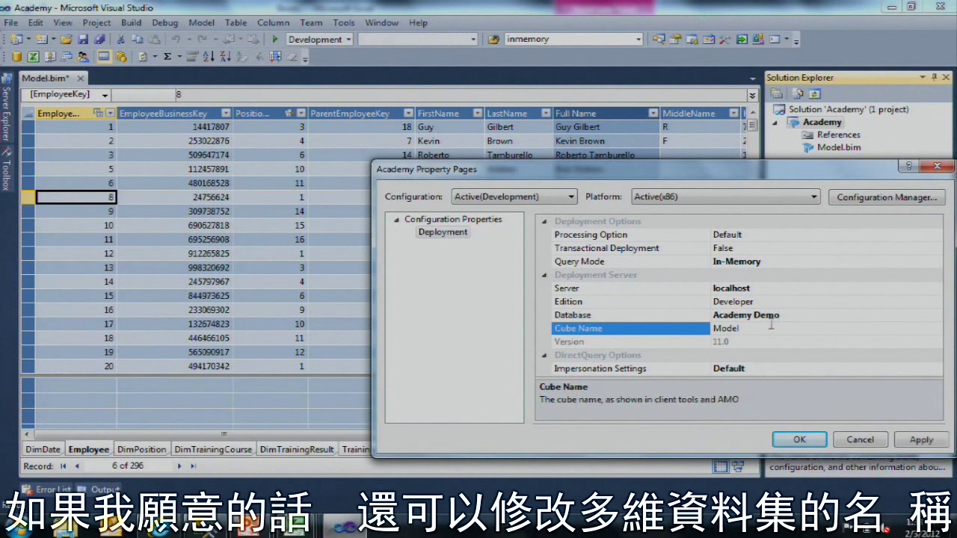
Step: Set the Processing Option to Do Not Process and apply the property pages
click(697, 235)
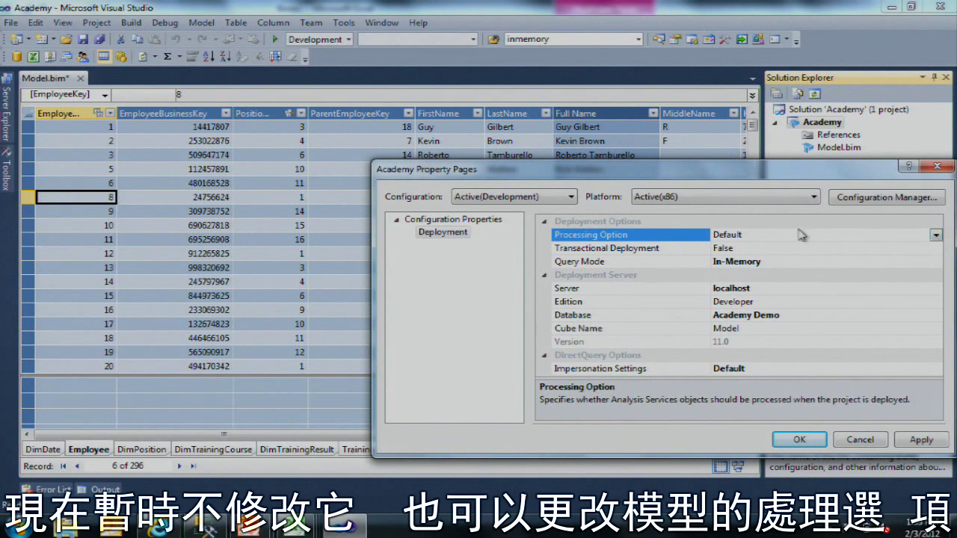
click(935, 235)
click(811, 263)
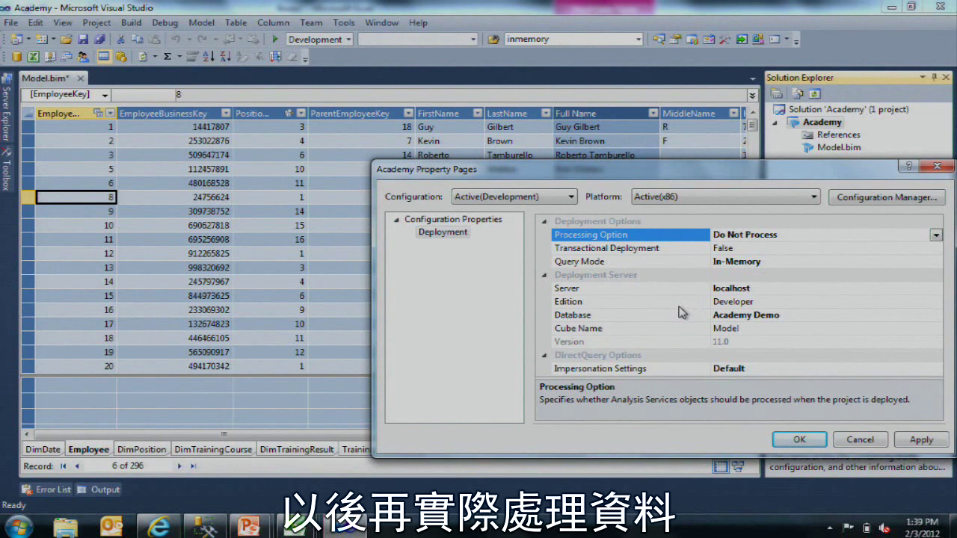
click(804, 439)
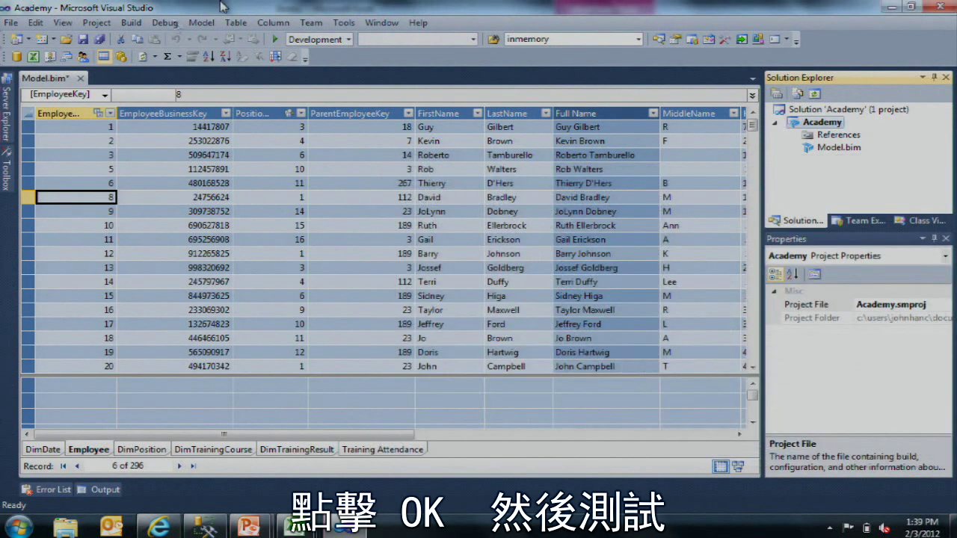
Step: Run Build > Deploy Solution and close the Deploy dialog once it reports success
click(174, 25)
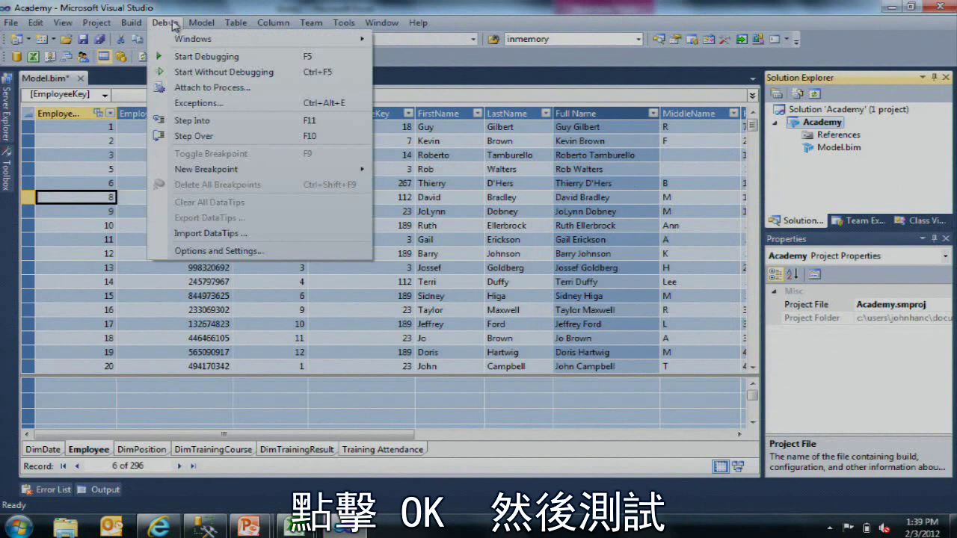
click(174, 26)
click(133, 24)
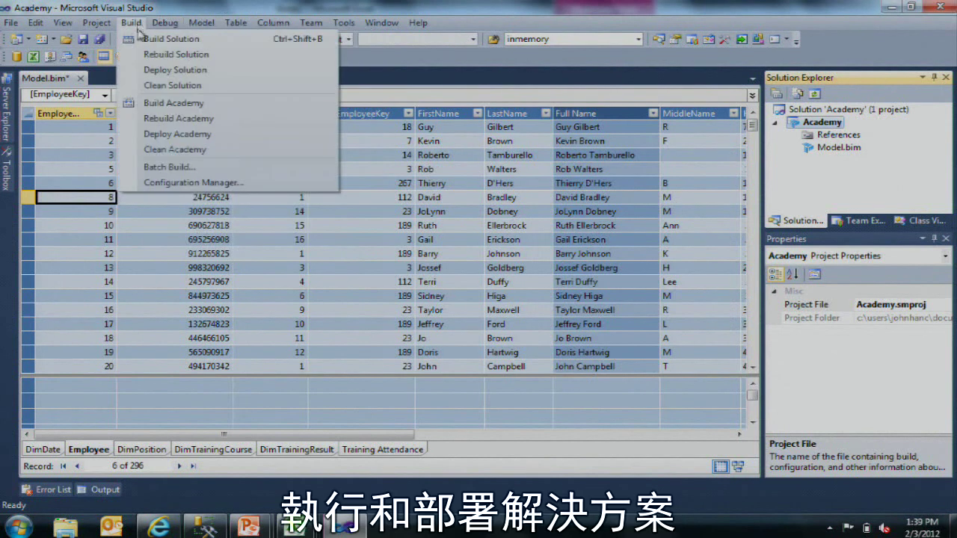
click(174, 70)
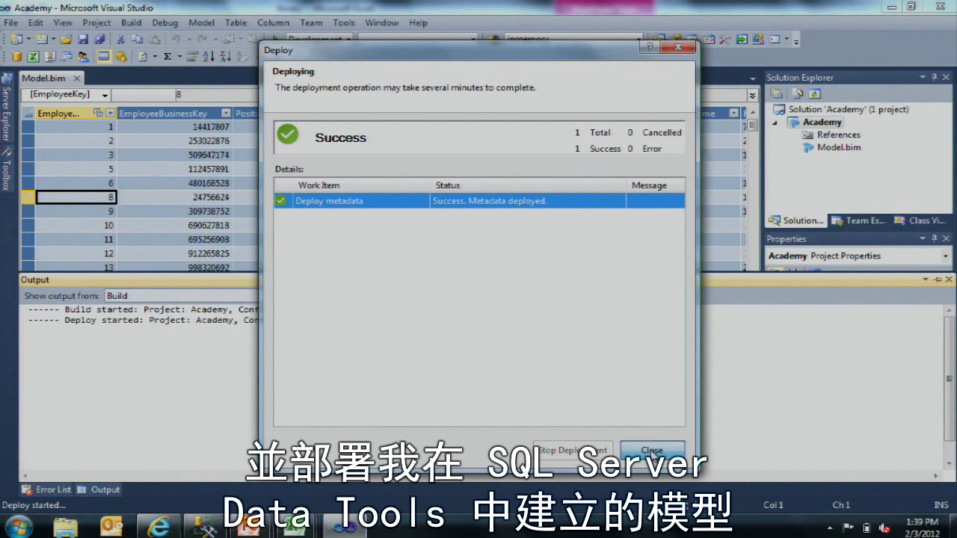
click(651, 452)
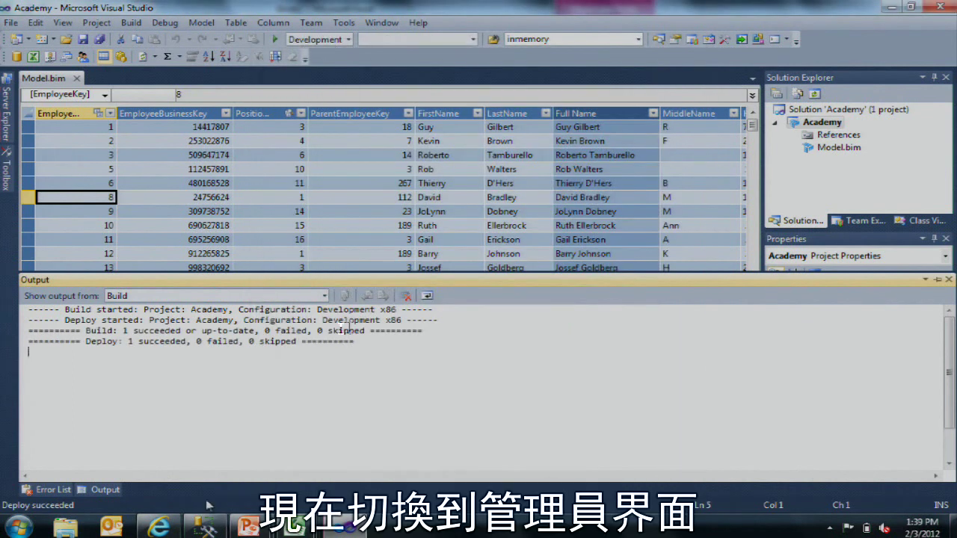
Step: Switch to Management Studio and refresh the server's Databases folder
click(206, 527)
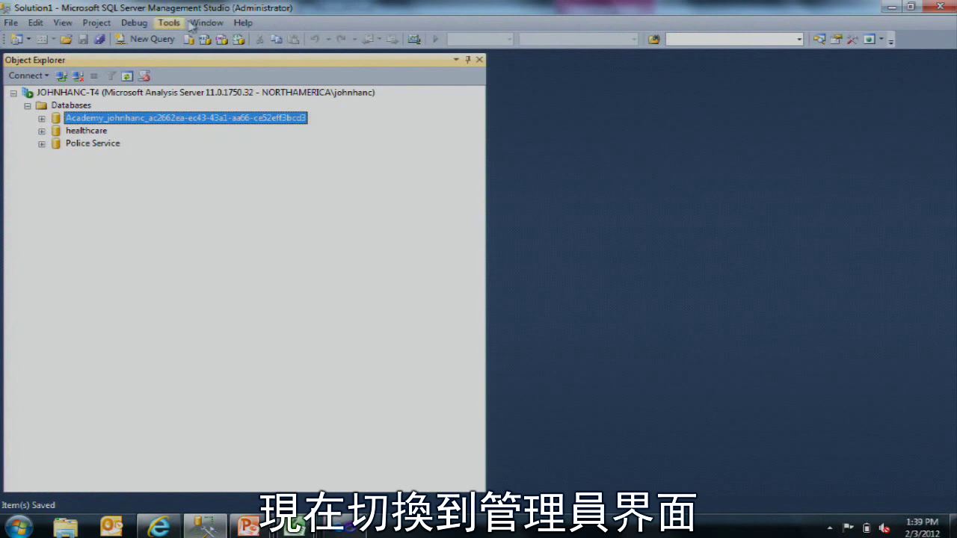
click(64, 106)
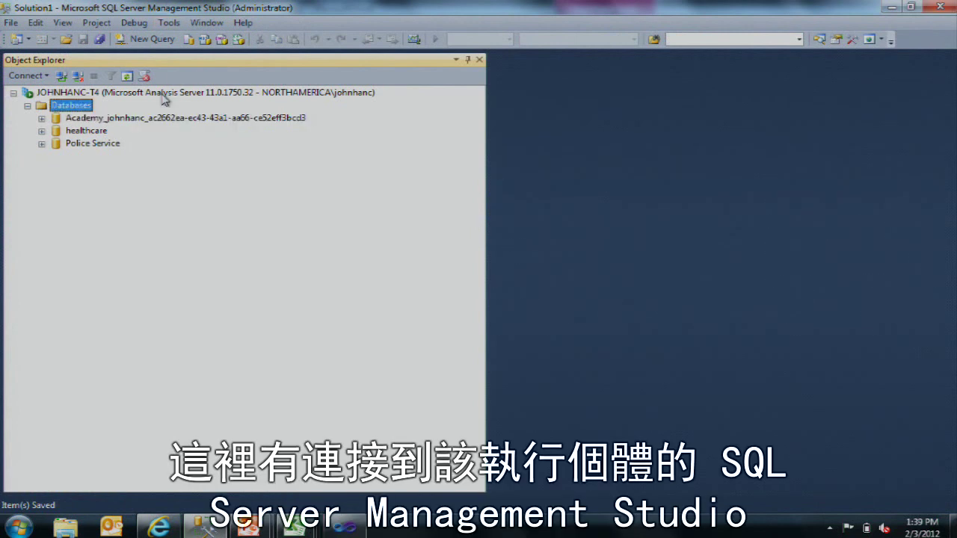
right_click(77, 110)
click(133, 206)
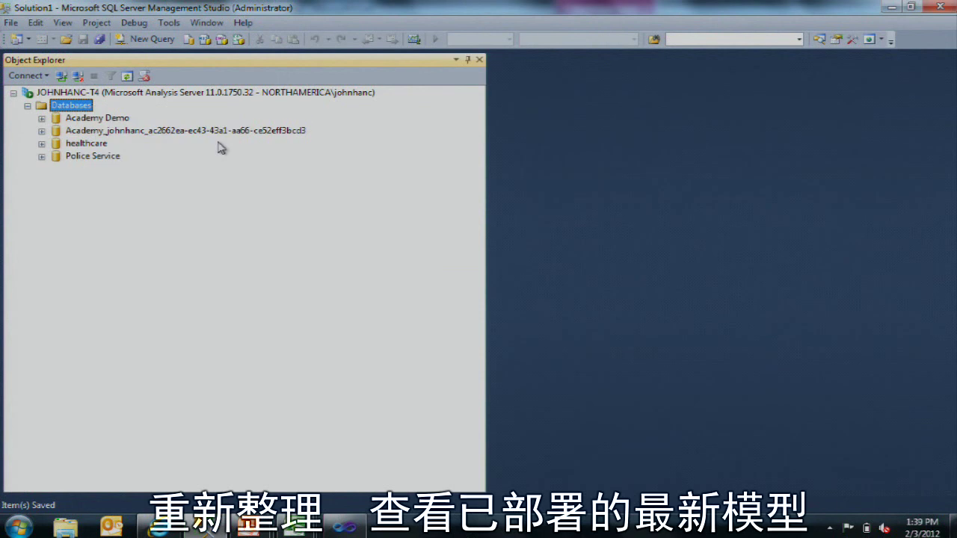
Step: Expand Academy Demo and its Tables folder to list the six model tables
click(177, 130)
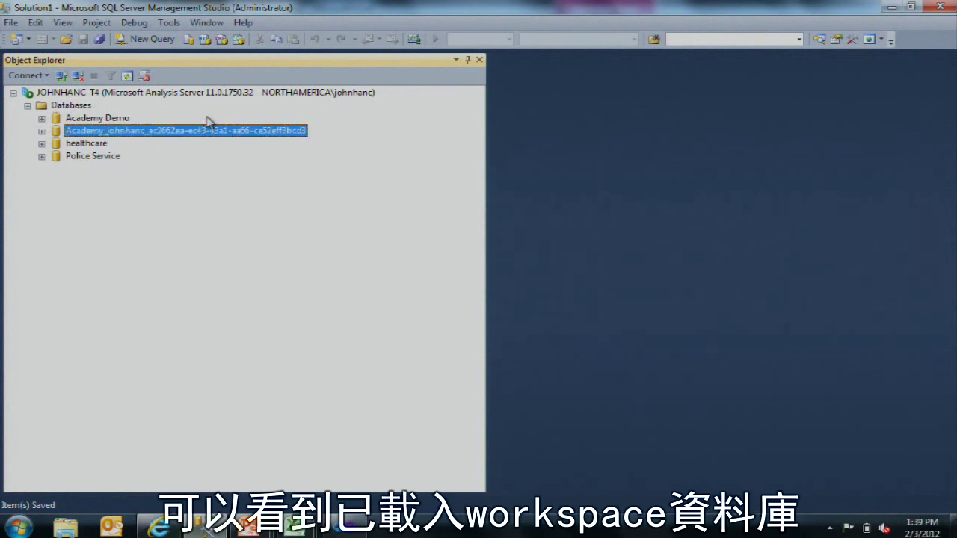
click(110, 118)
key(Right)
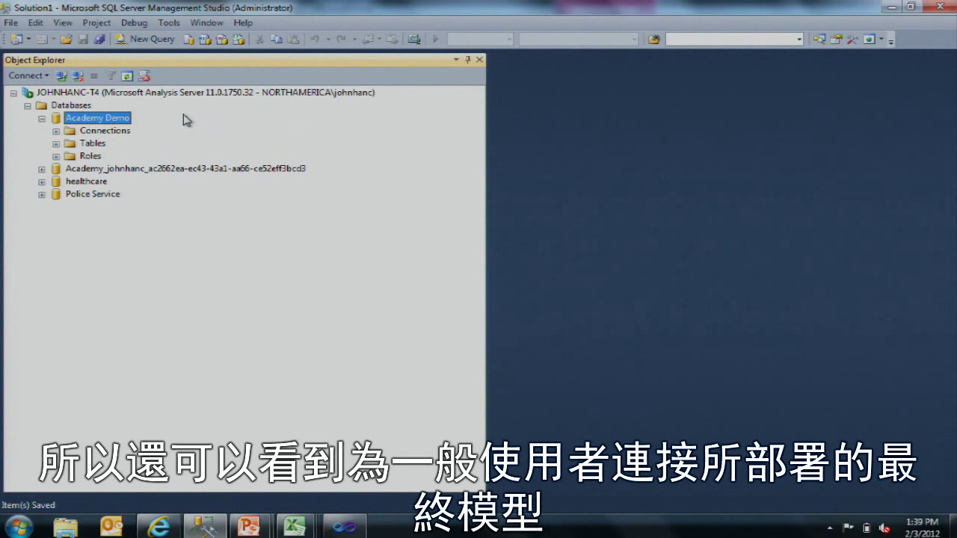
key(Down)
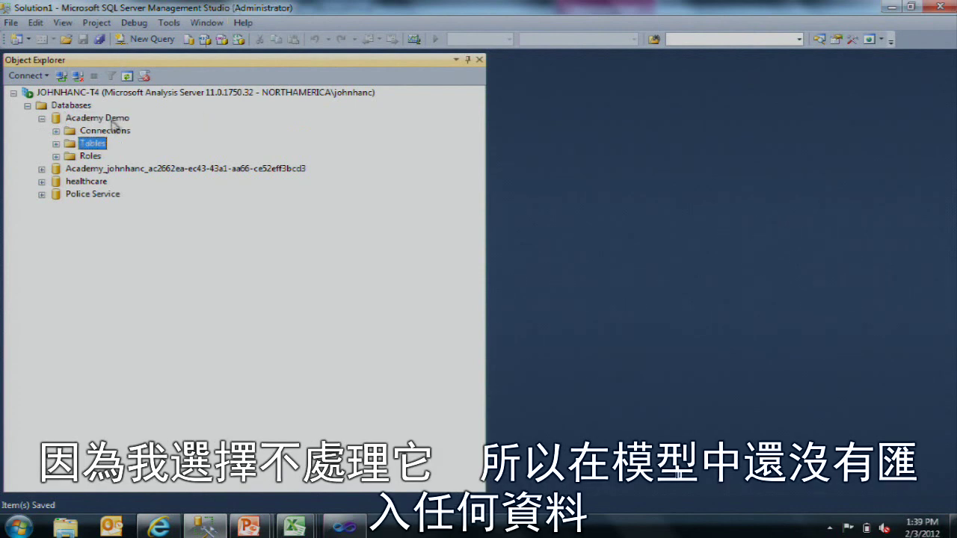
click(55, 144)
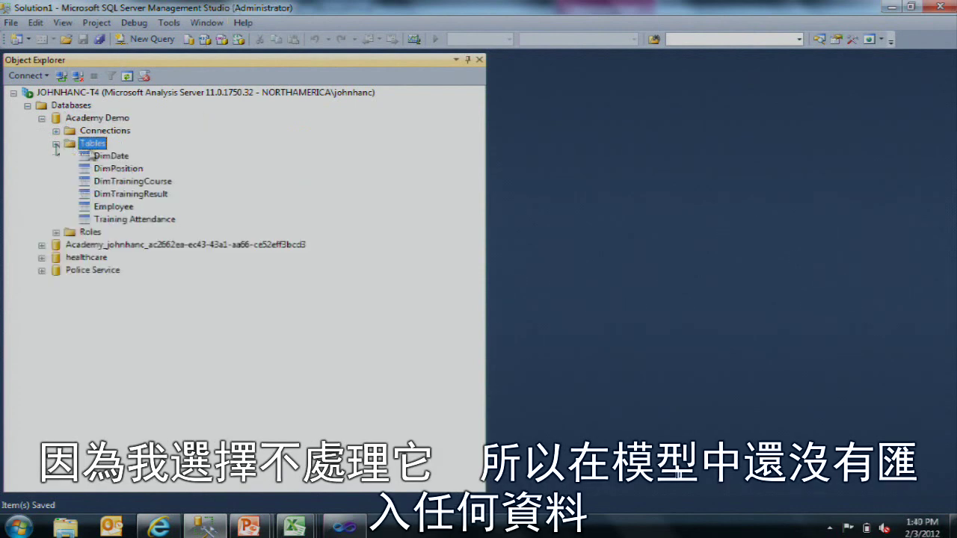
Step: Run Process Database on Academy Demo and close the report after it succeeds
right_click(124, 119)
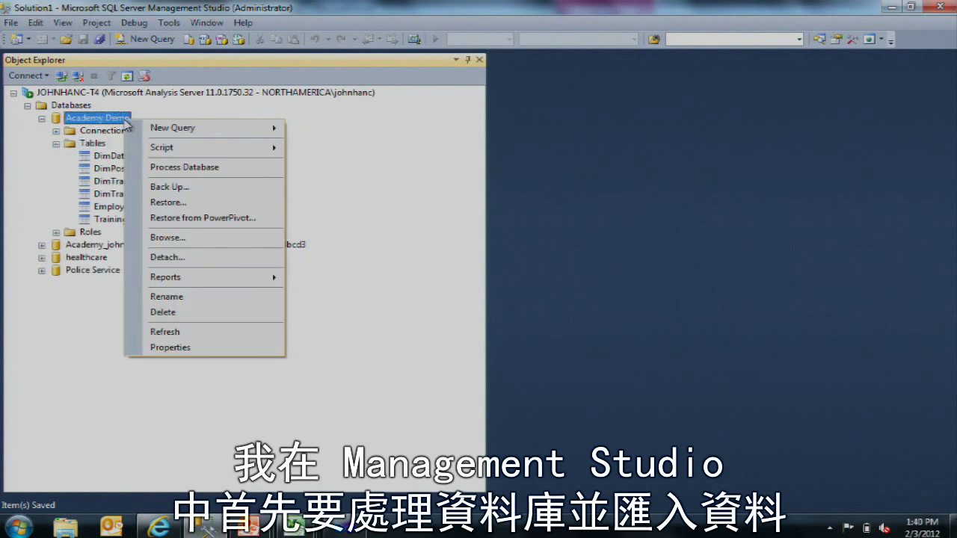
click(179, 168)
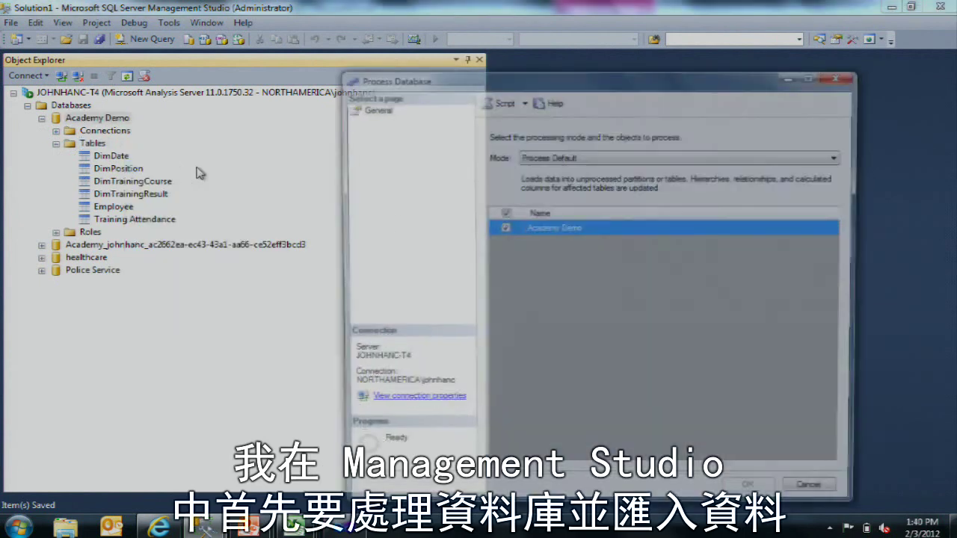
click(754, 493)
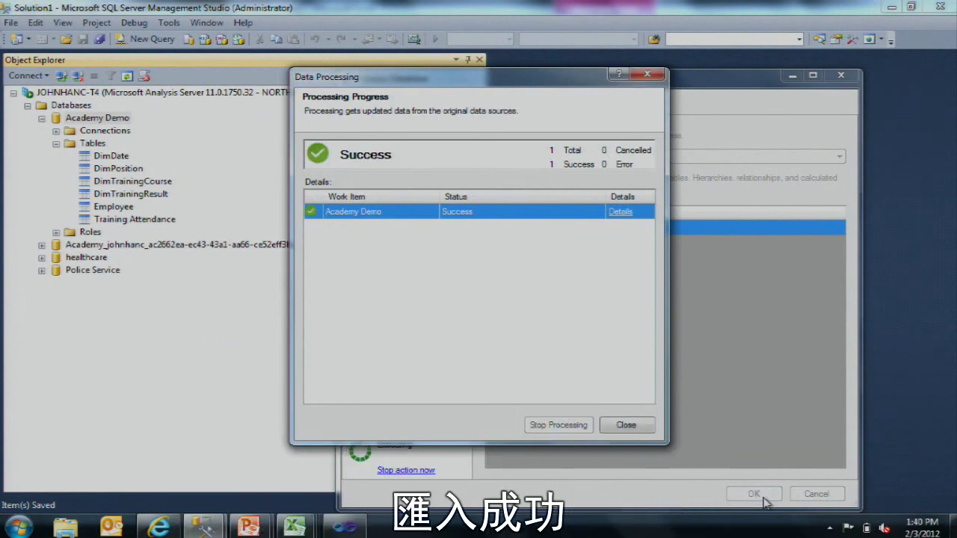
click(647, 425)
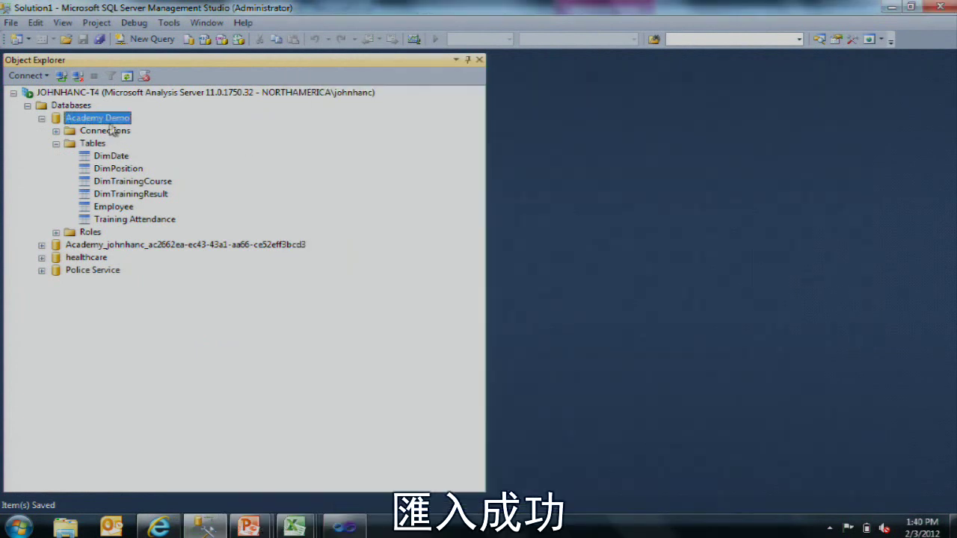
right_click(111, 120)
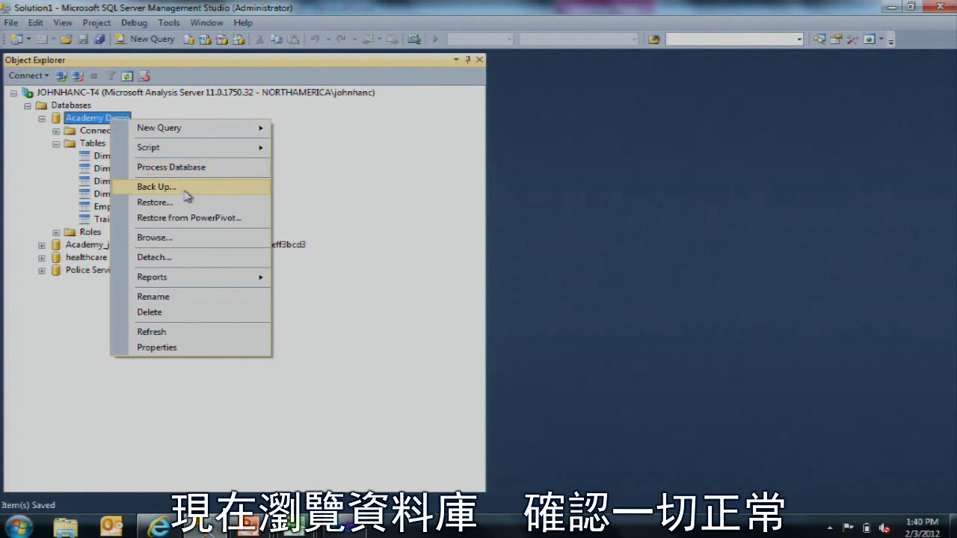
Step: Browse the Academy Demo model and query Avg Score broken down by employee Full Name
click(191, 237)
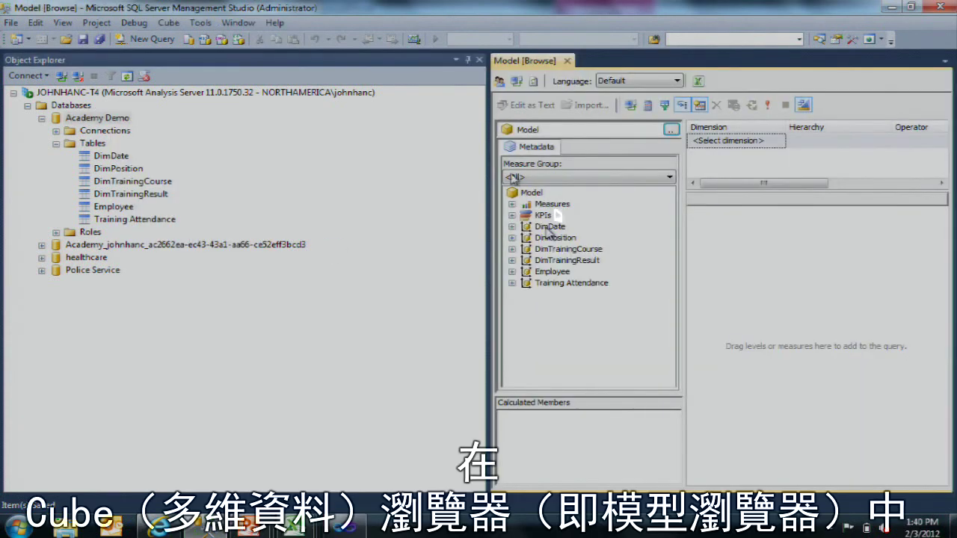
drag(486, 204, 338, 201)
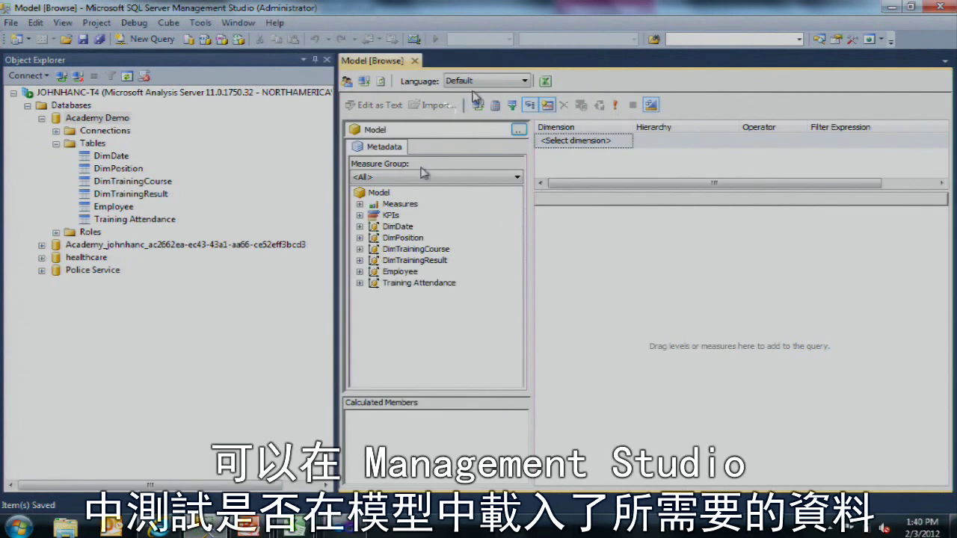
click(360, 204)
click(373, 215)
drag(422, 226, 581, 246)
click(373, 215)
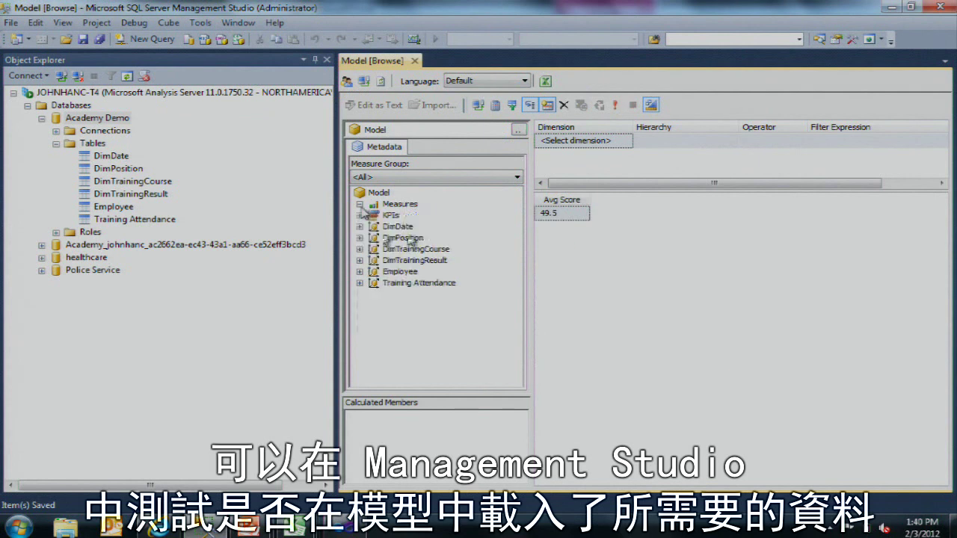
click(360, 204)
click(360, 271)
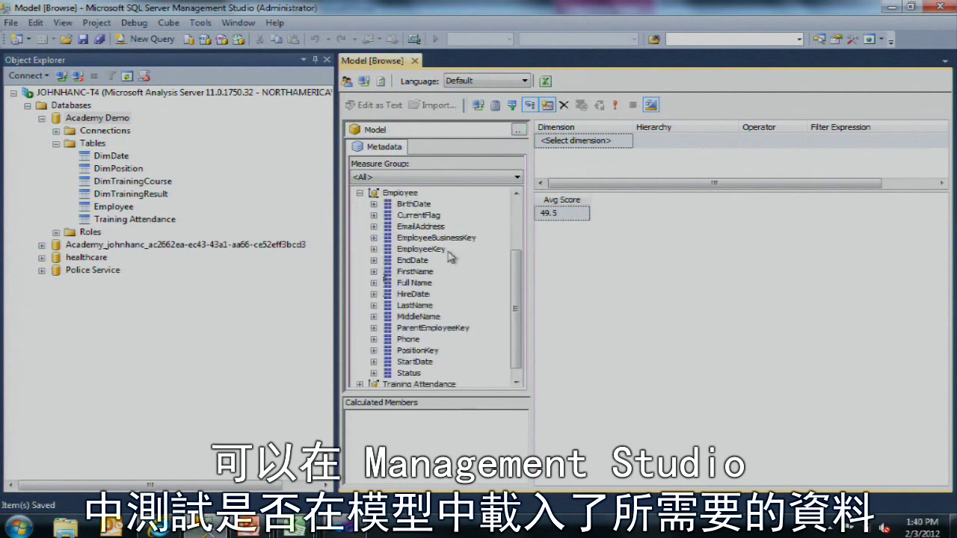
drag(412, 286, 557, 254)
click(624, 228)
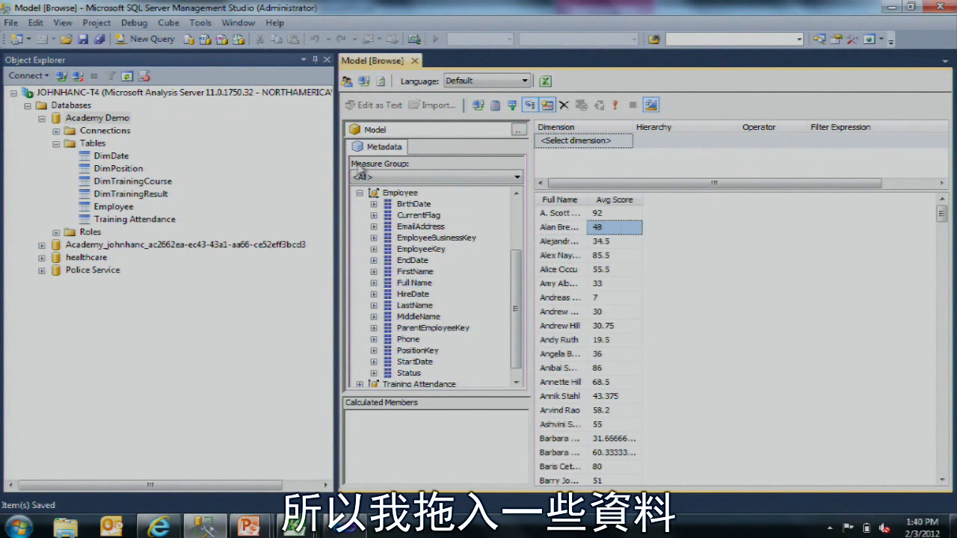
click(360, 193)
Step: Expand Measures in the metadata tree and toggle the Training Attendance measure folder
click(402, 204)
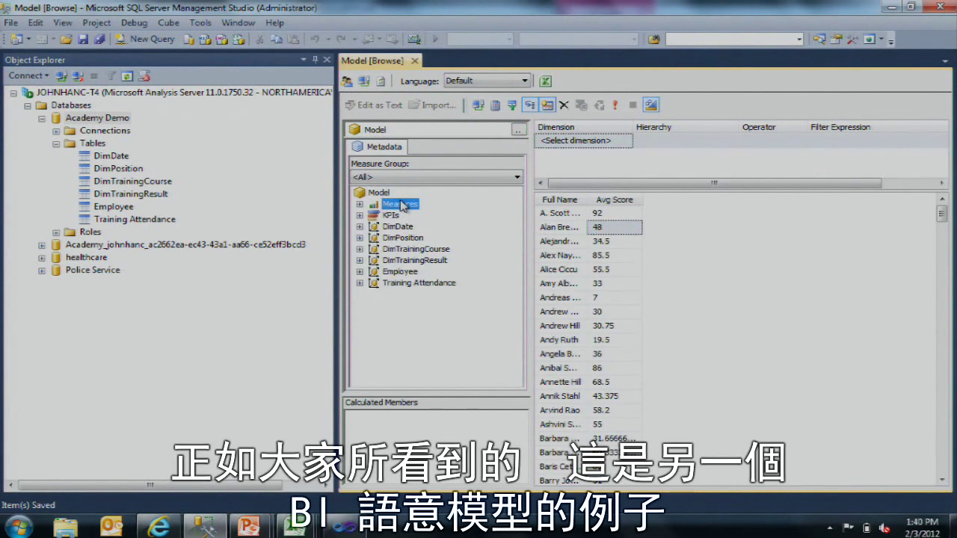
key(Up)
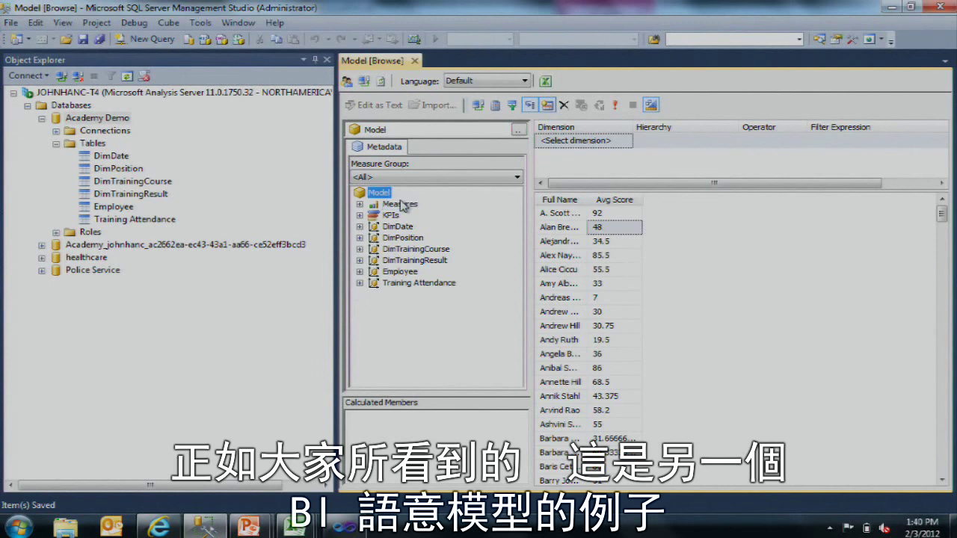
click(401, 204)
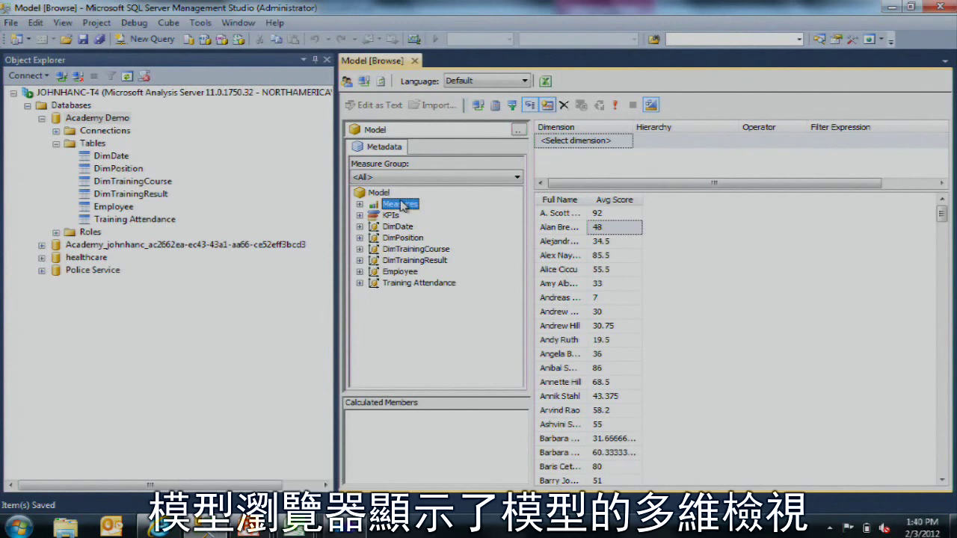
double_click(401, 205)
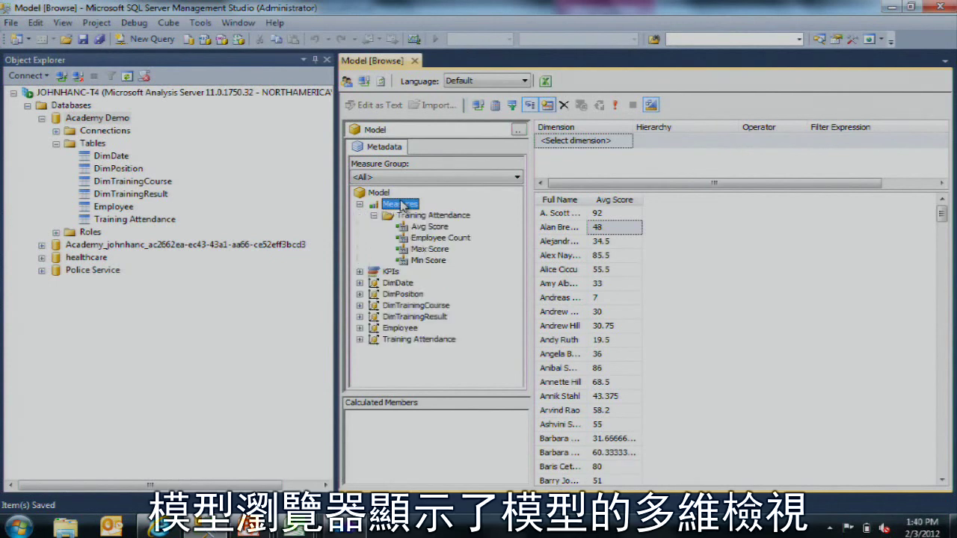
key(Down)
key(Left)
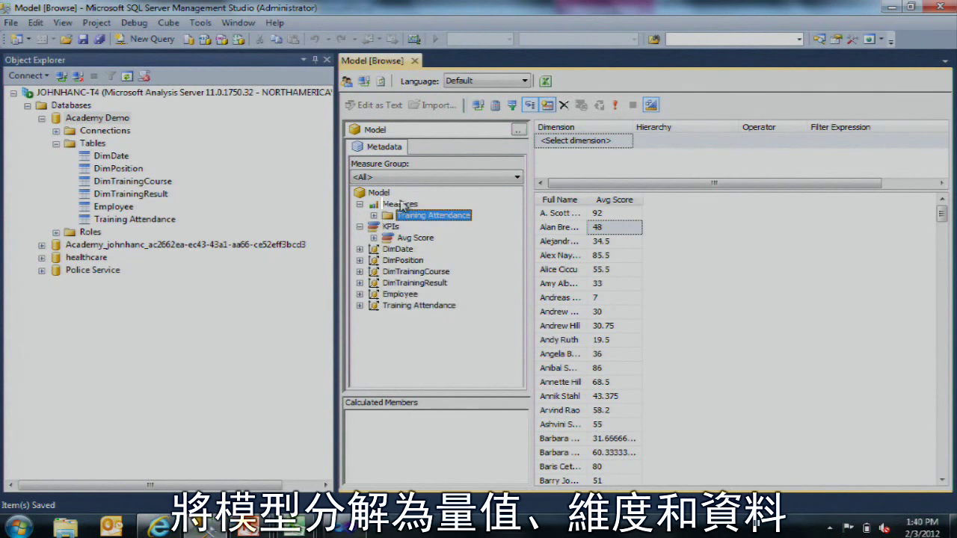
key(Right)
key(Left)
key(Left)
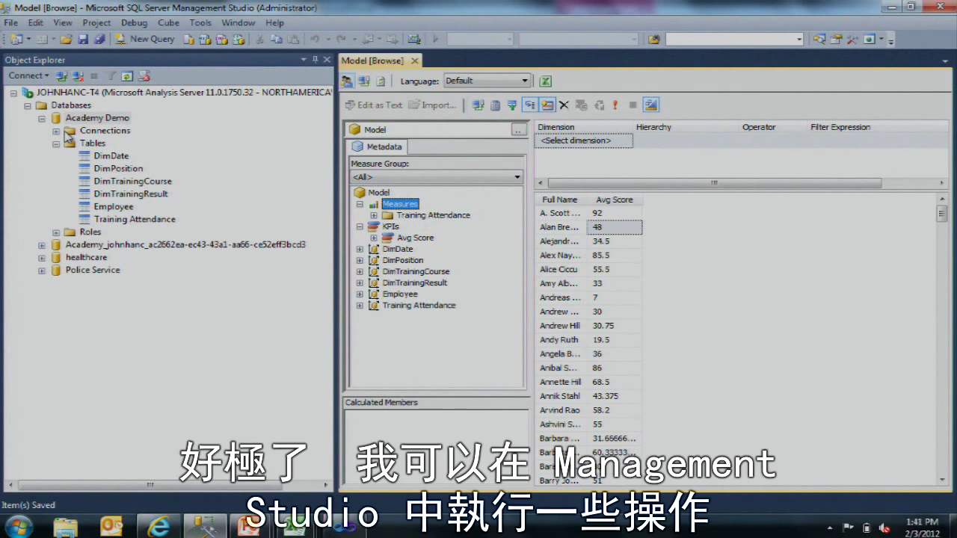
Step: Process both Training Attendance partitions with Process Full, then close the Partitions window
right_click(155, 219)
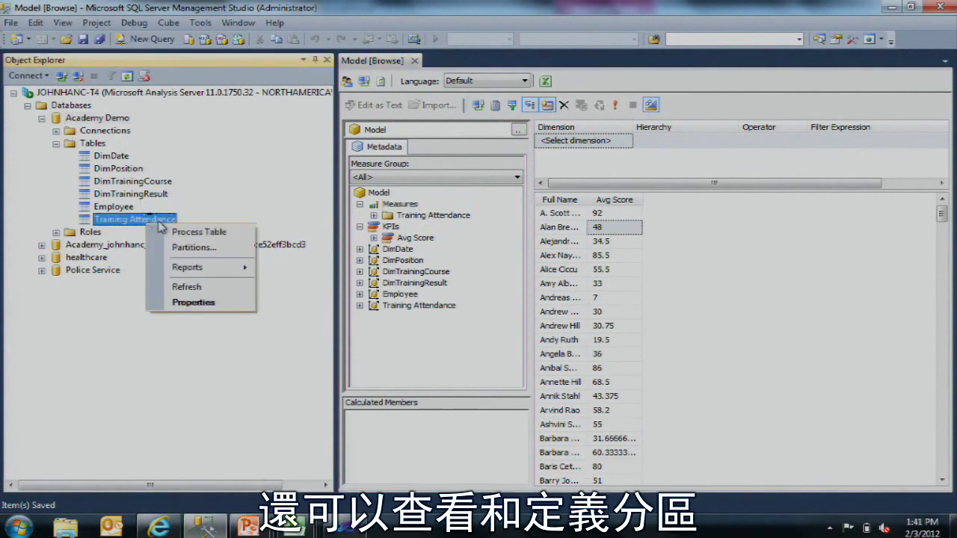
click(187, 247)
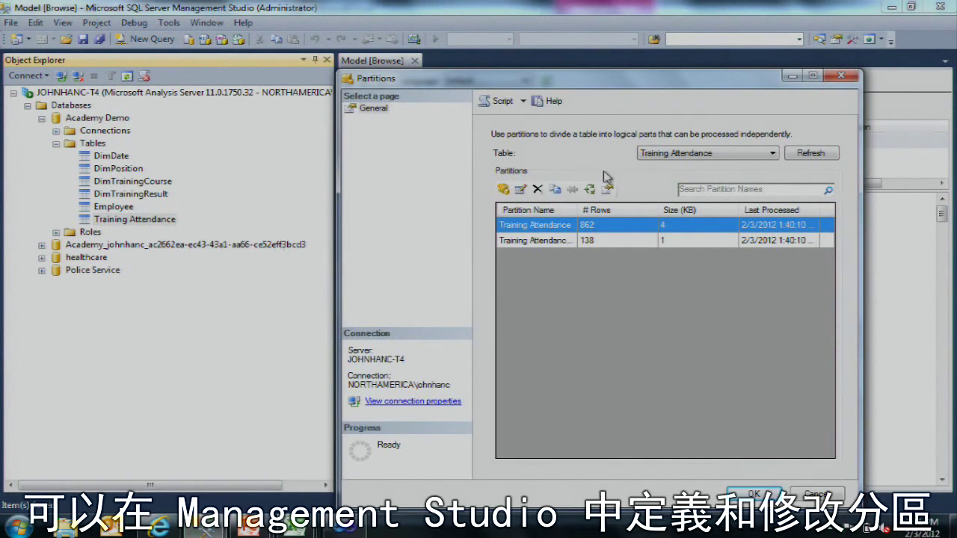
click(621, 242)
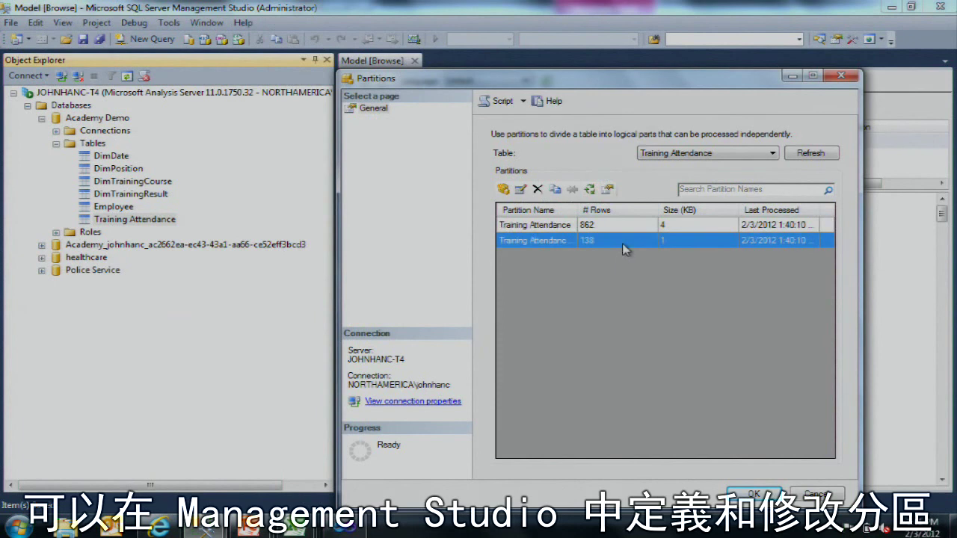
click(590, 189)
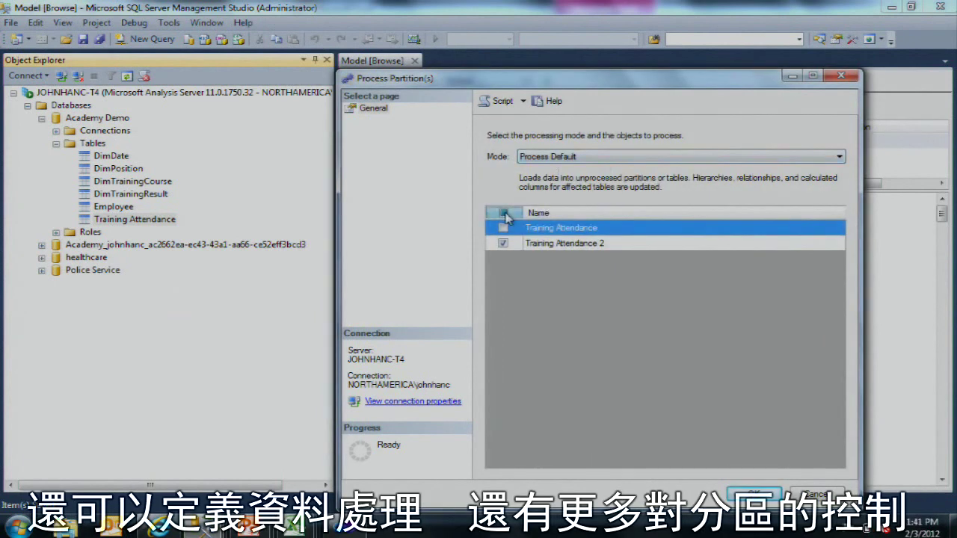
click(506, 215)
click(568, 156)
click(618, 178)
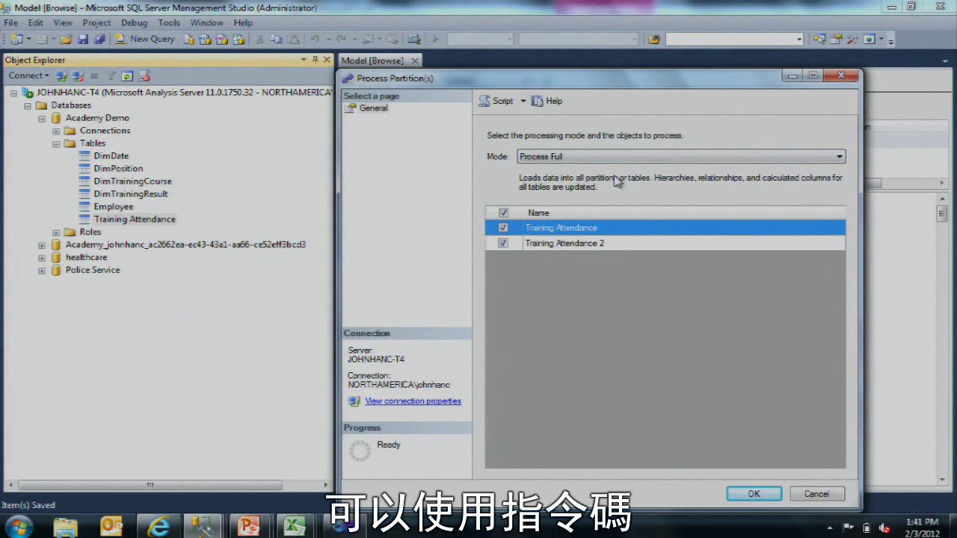
click(652, 245)
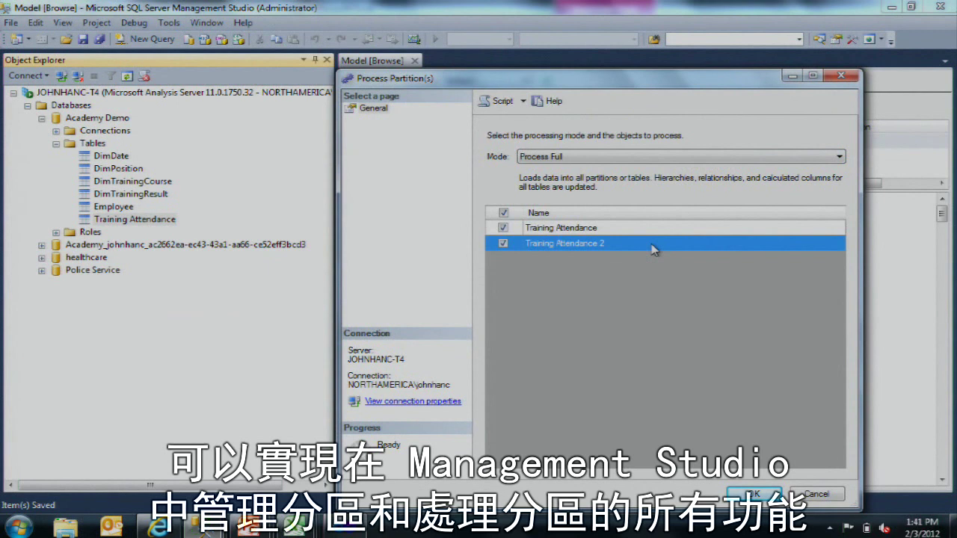
click(816, 490)
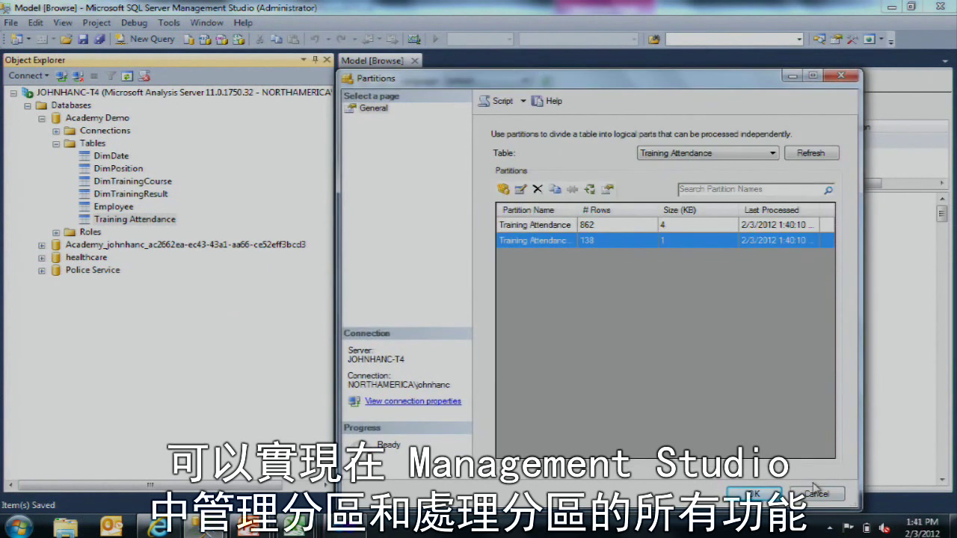
click(816, 492)
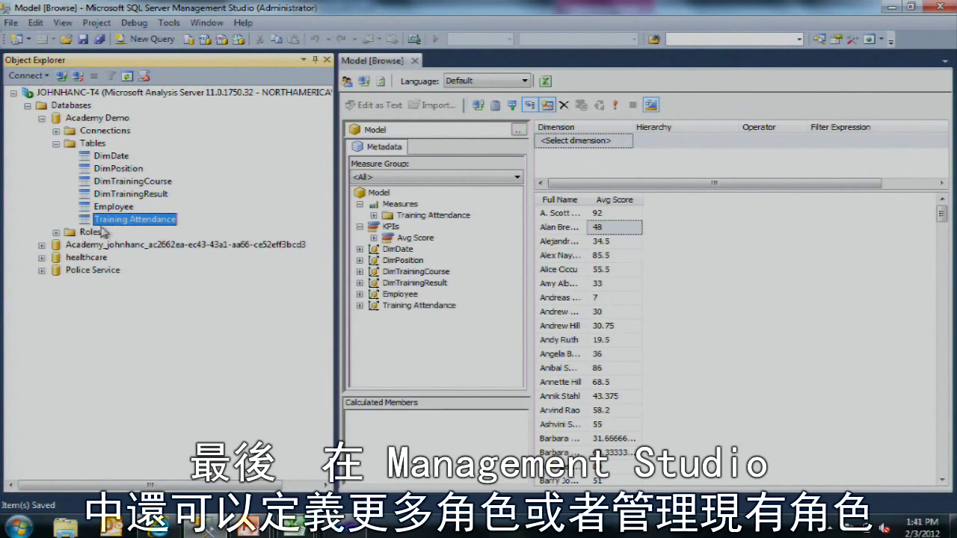
Step: Expand Academy Demo's Roles and view the Users role properties with its Read permission
click(57, 231)
click(90, 232)
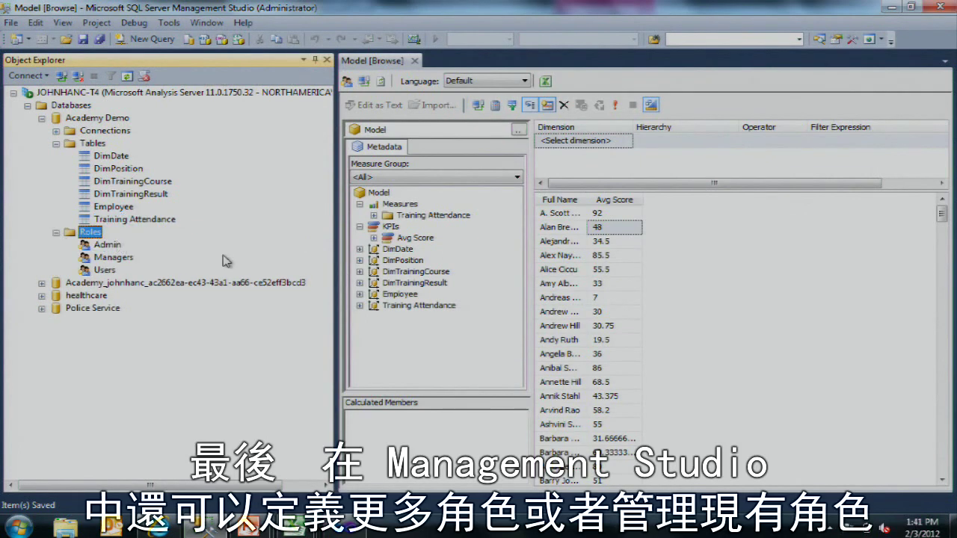
click(108, 245)
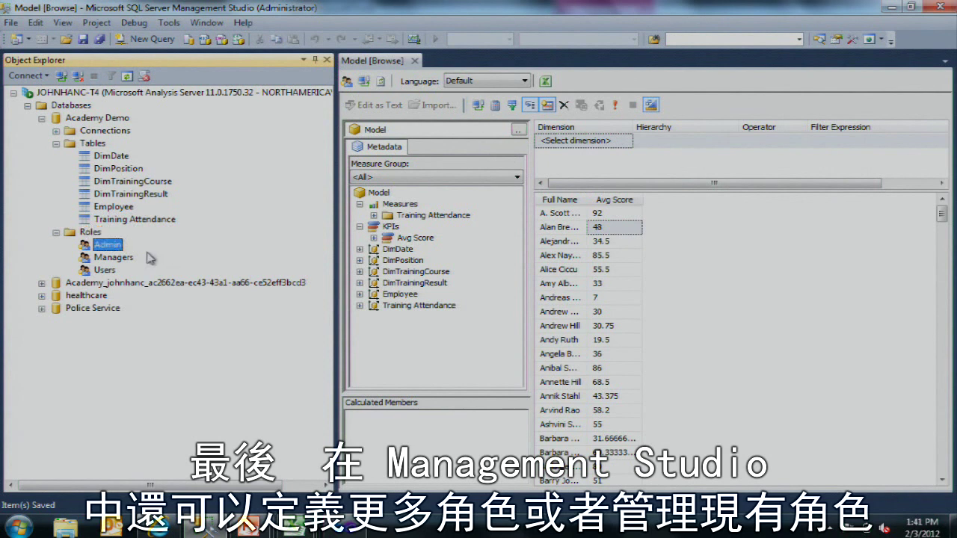
click(112, 270)
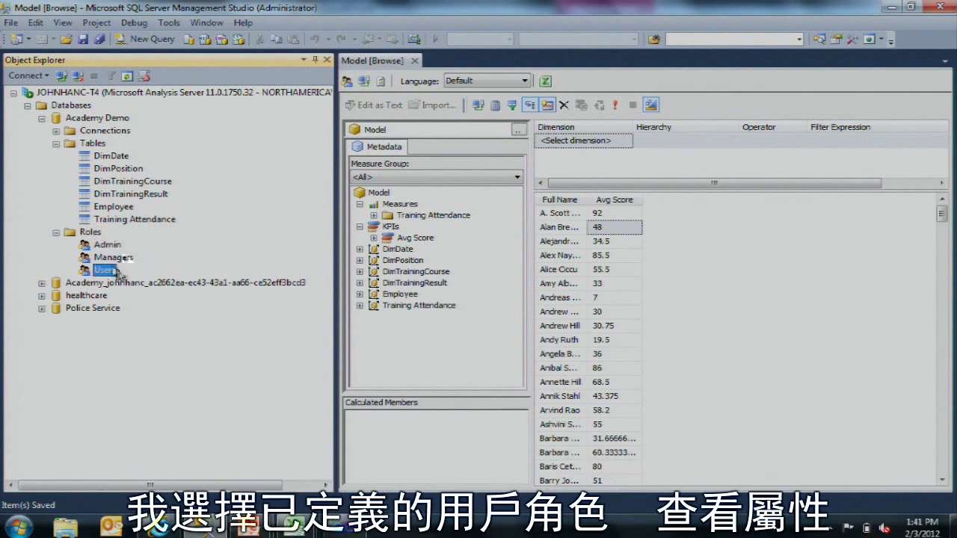
right_click(111, 271)
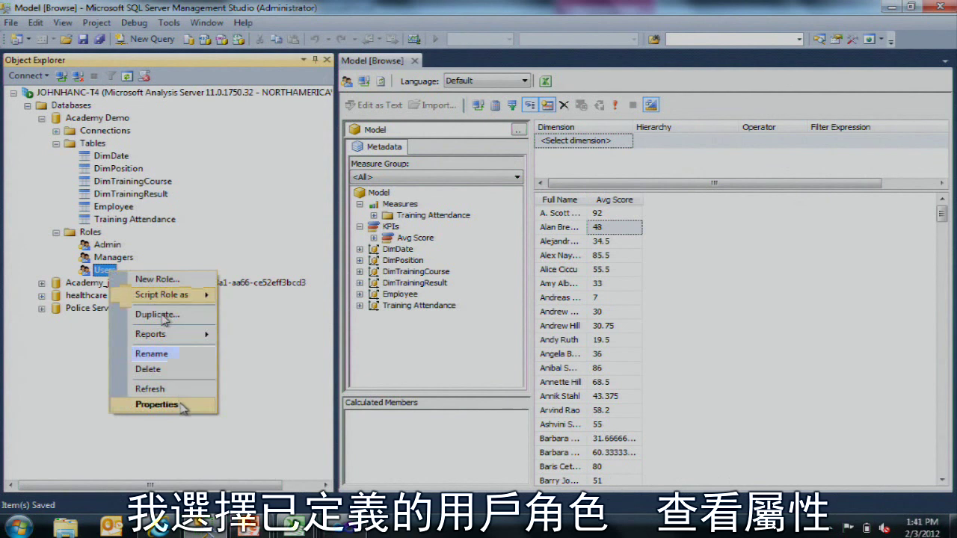
click(188, 404)
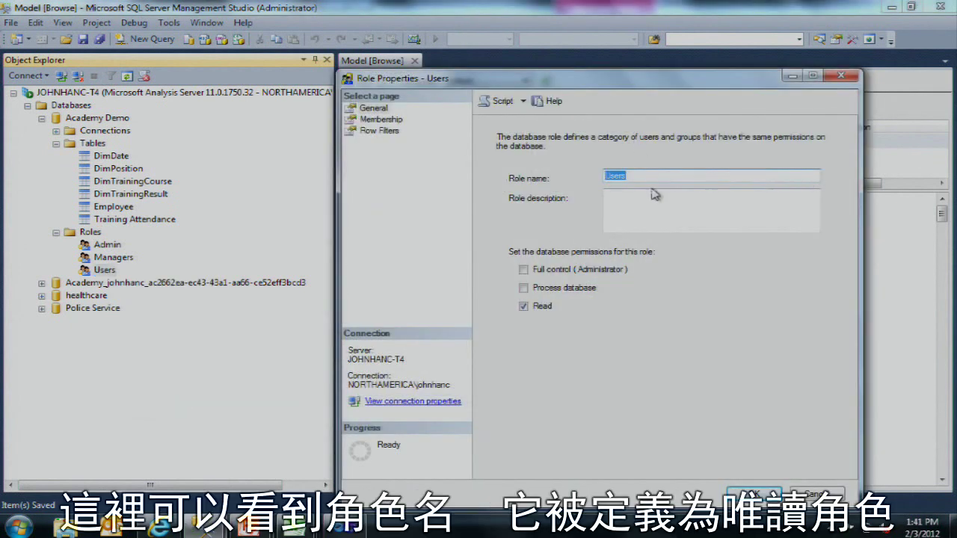
click(655, 193)
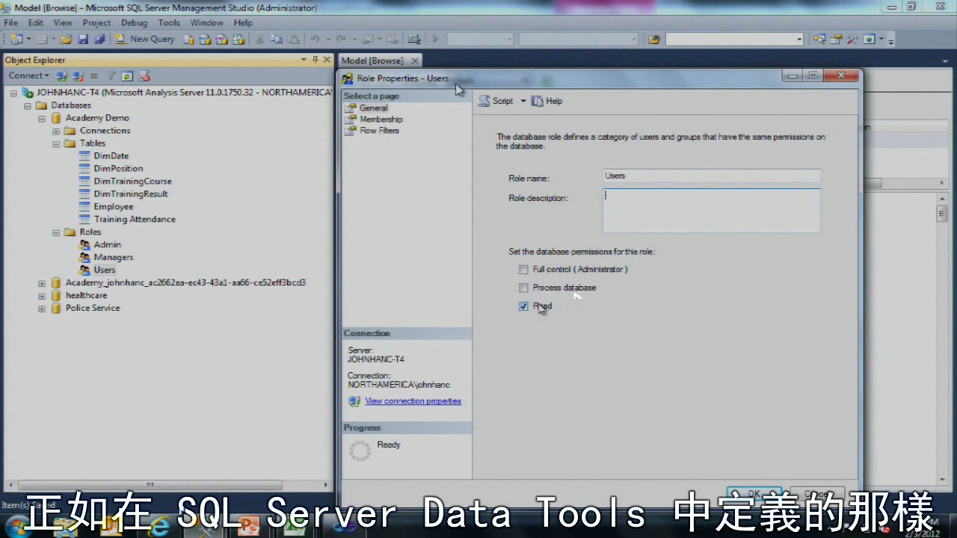
Step: Add the user's domain account to the Users role membership and verify the name
click(383, 119)
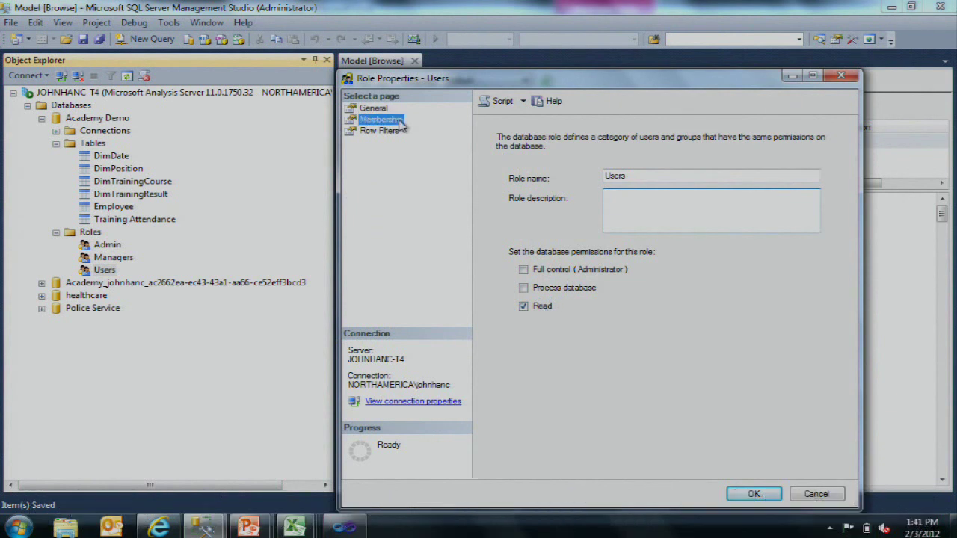
click(753, 457)
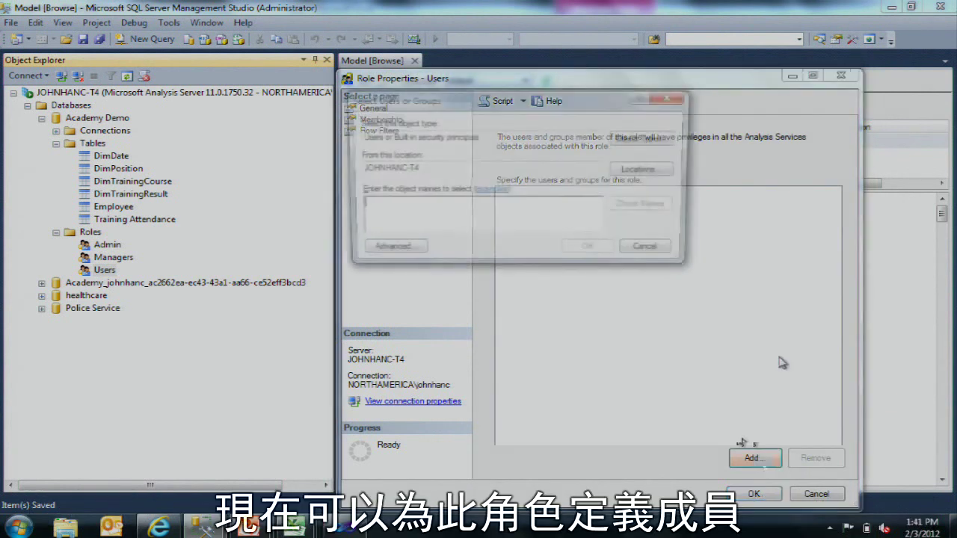
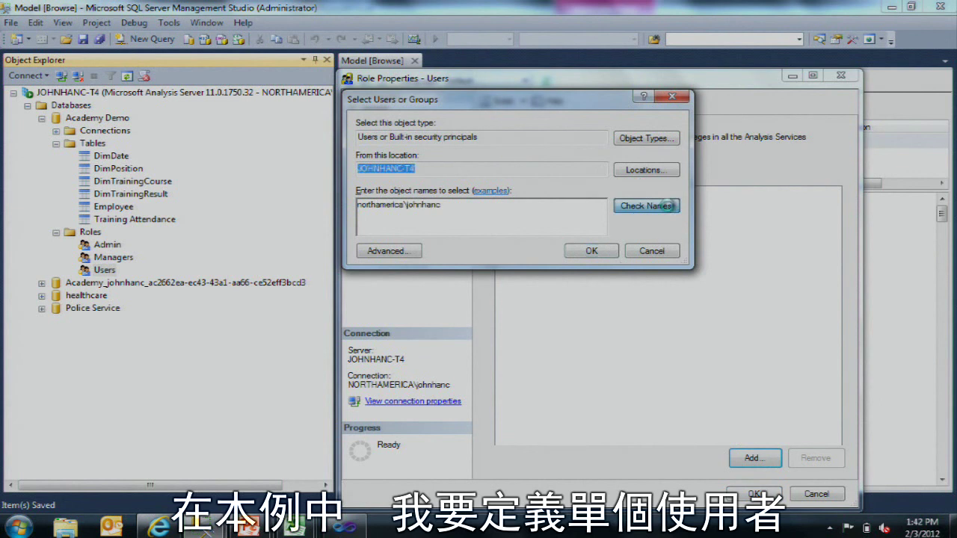
click(665, 210)
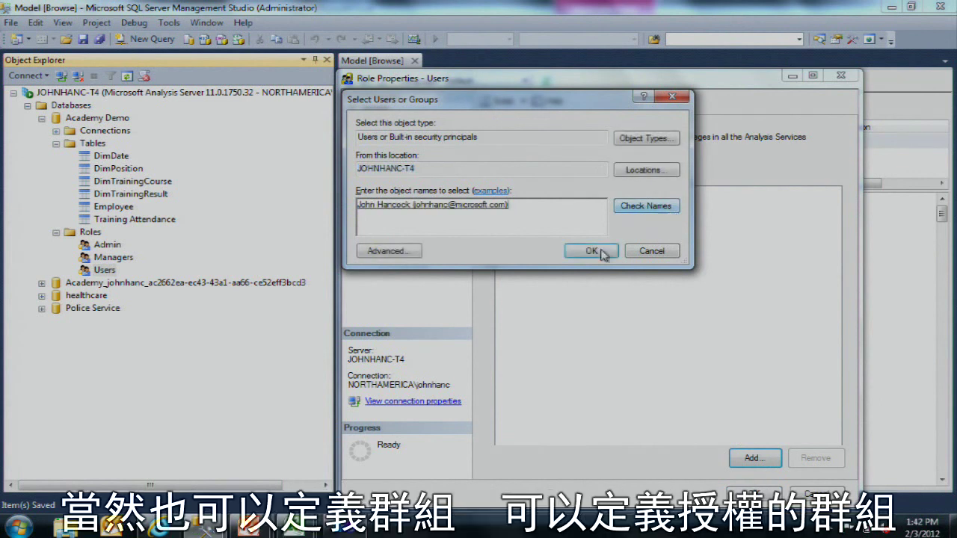
click(591, 251)
Step: Save the Users role with its new member and select the Tables folder in the model browser
click(599, 193)
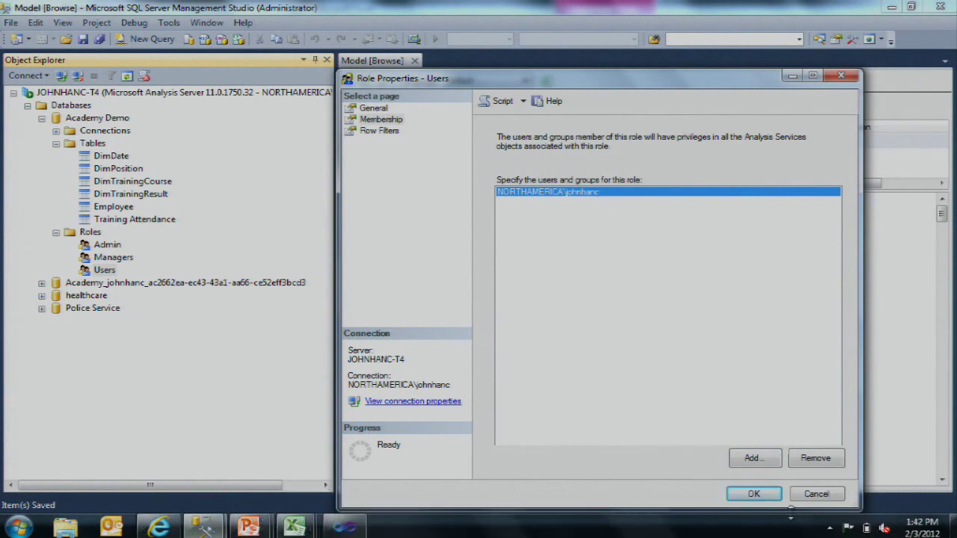
click(750, 493)
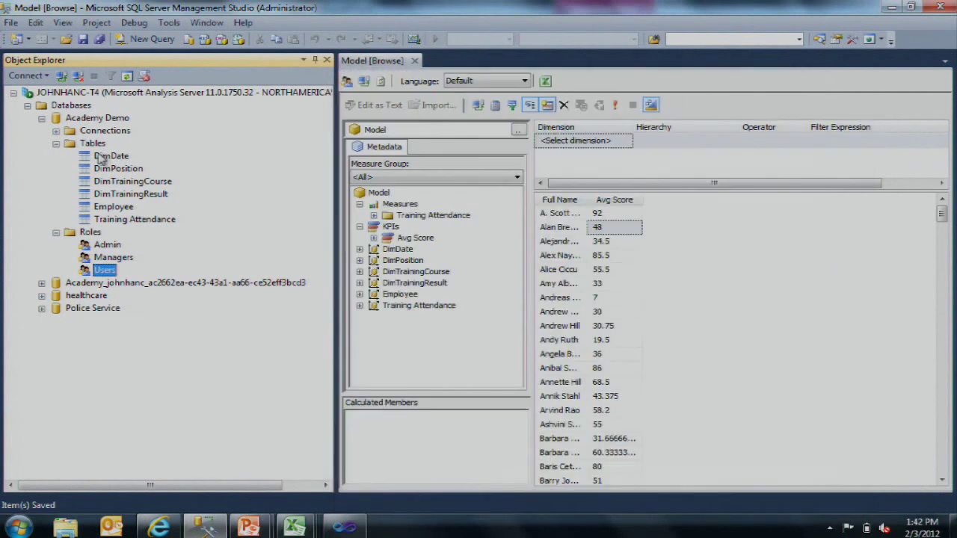
click(88, 143)
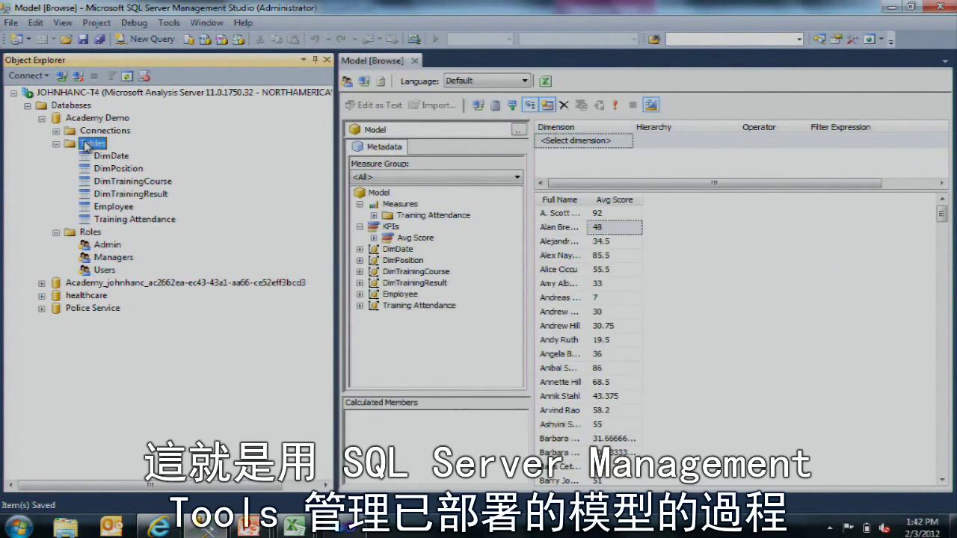